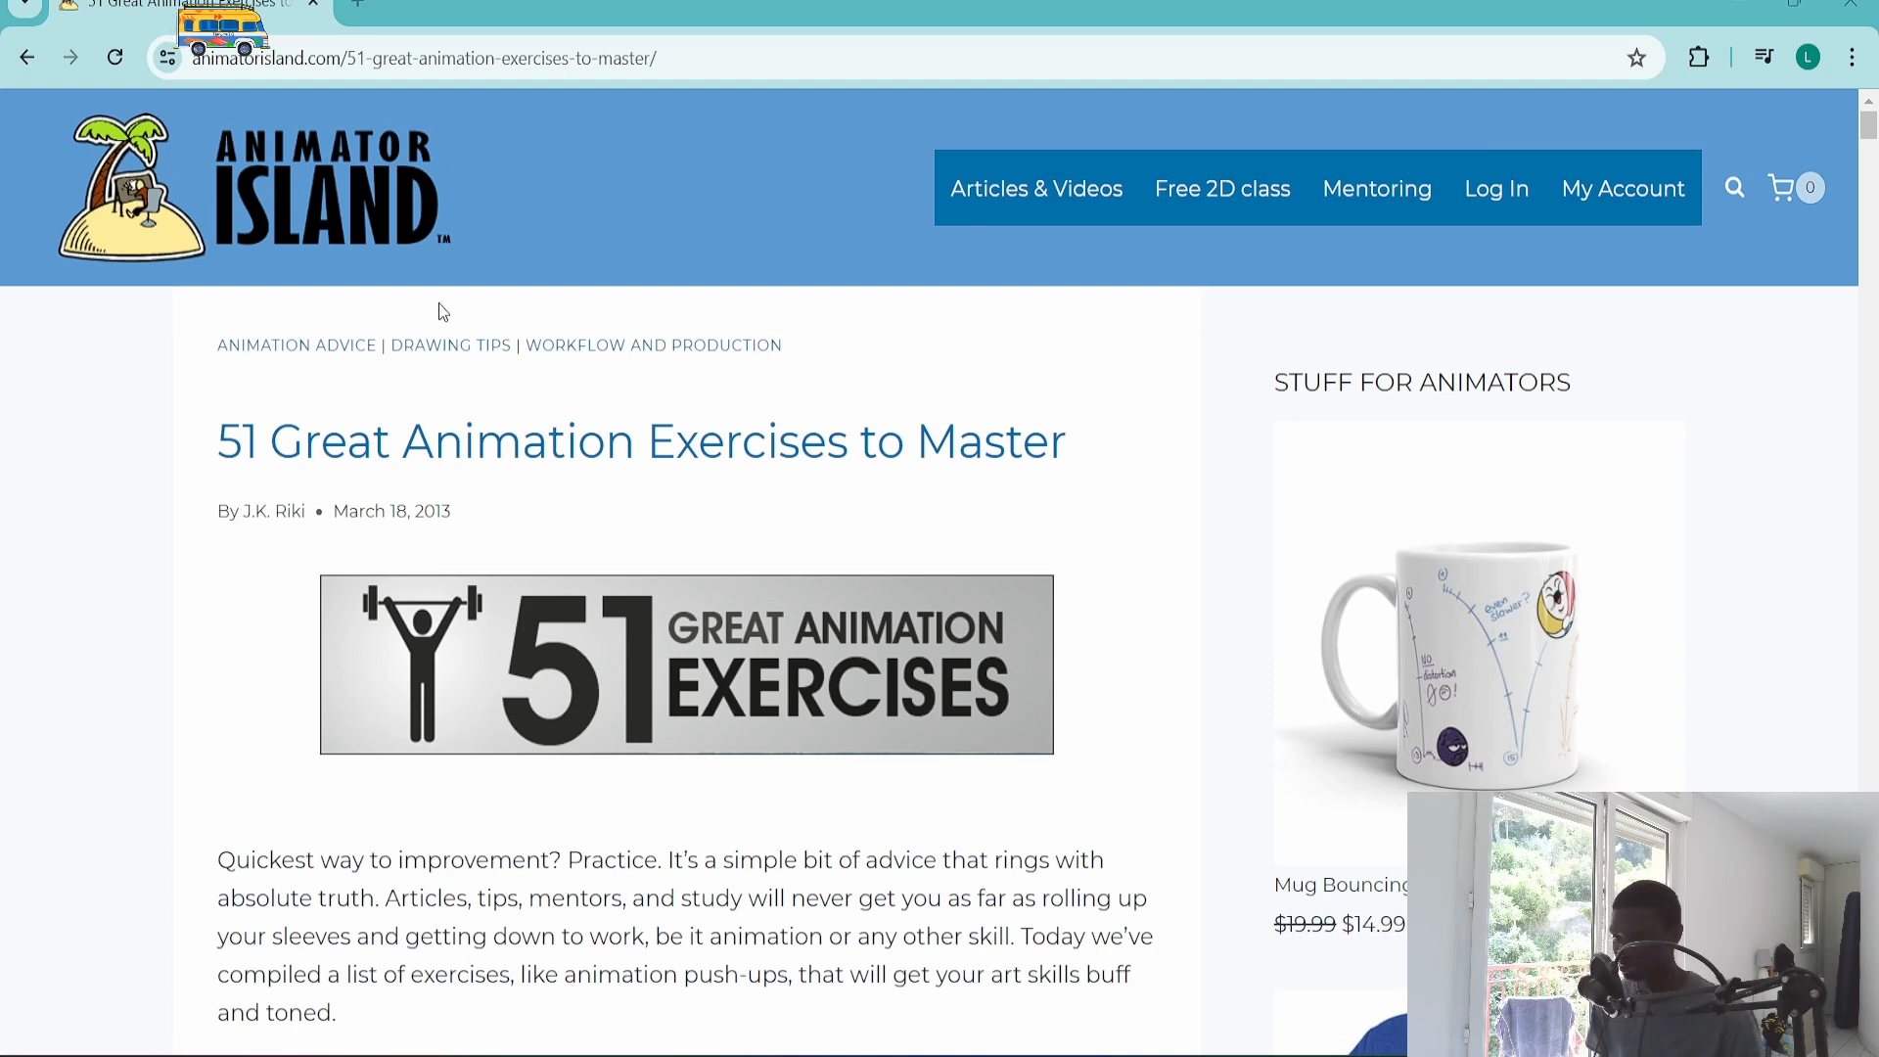
- Look through the article's list of 51 animation exercises, from the Level 1 ball bounce to Level 4
scroll(443, 311, "down", 15)
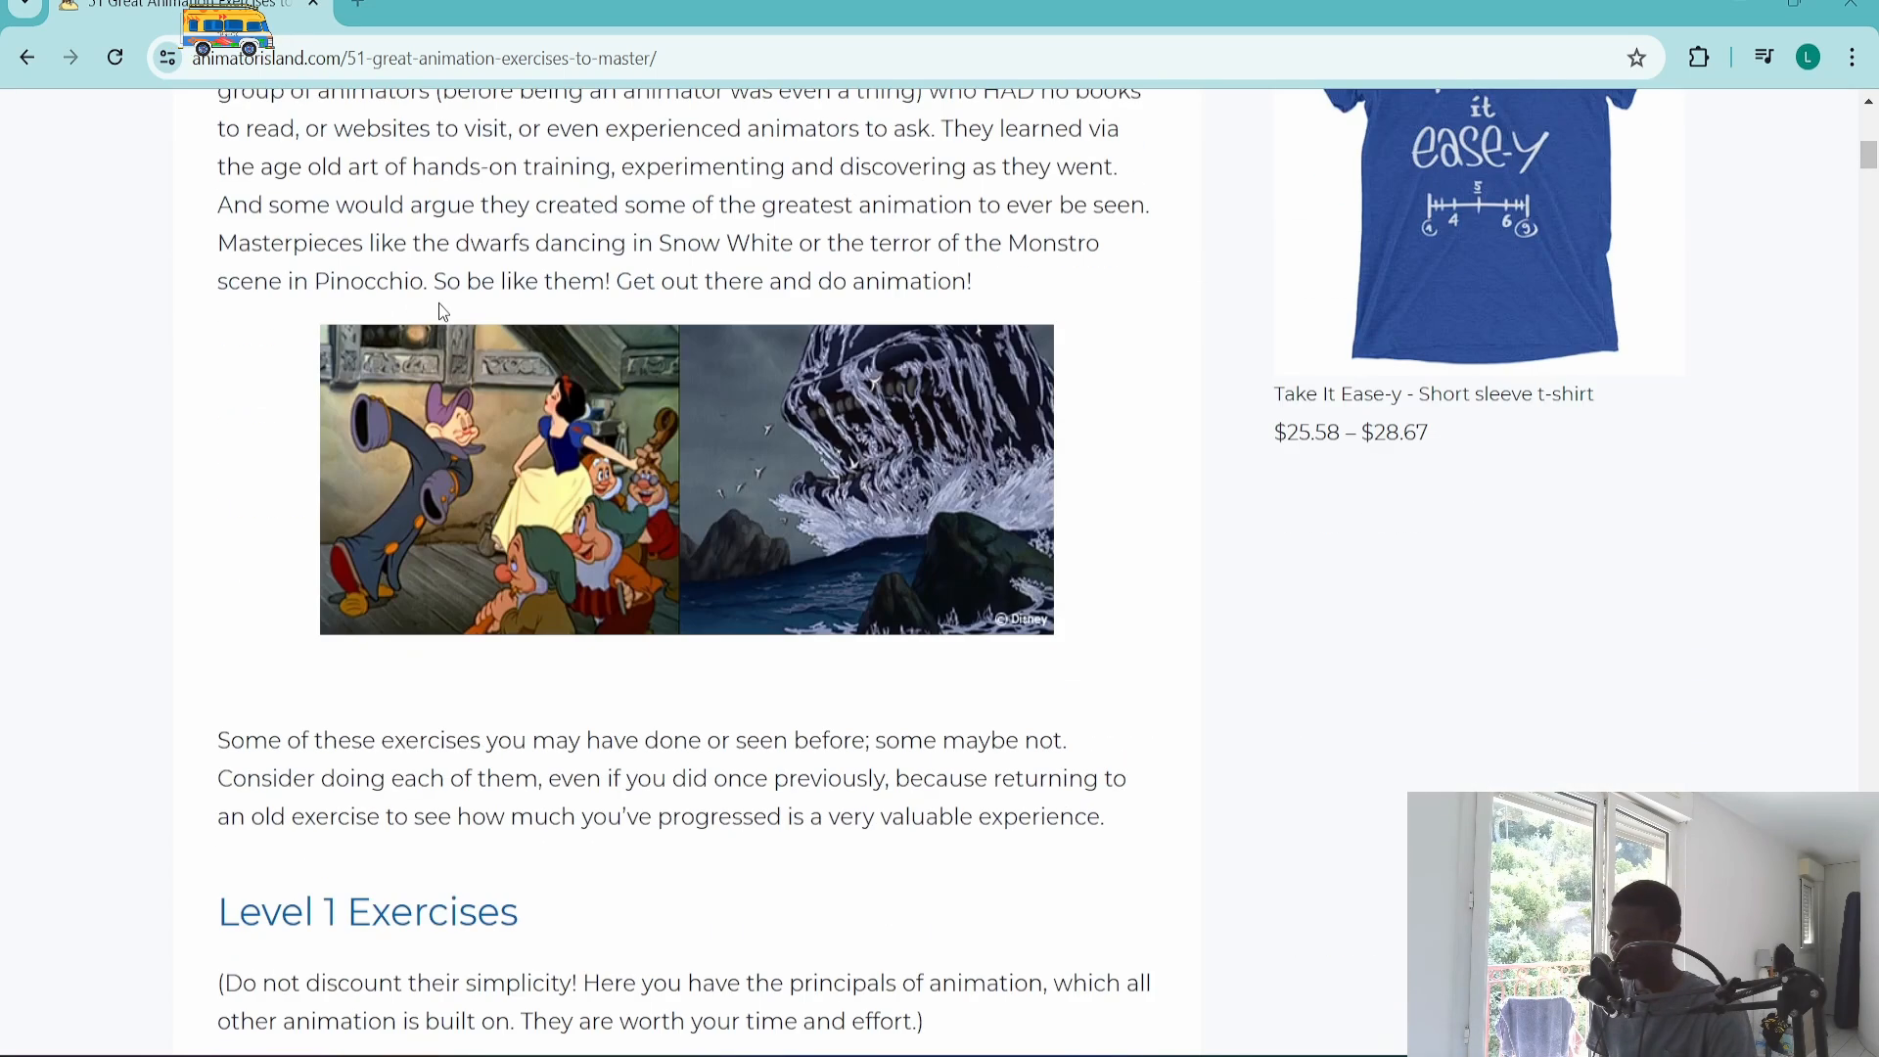
scroll(443, 311, "down", 20)
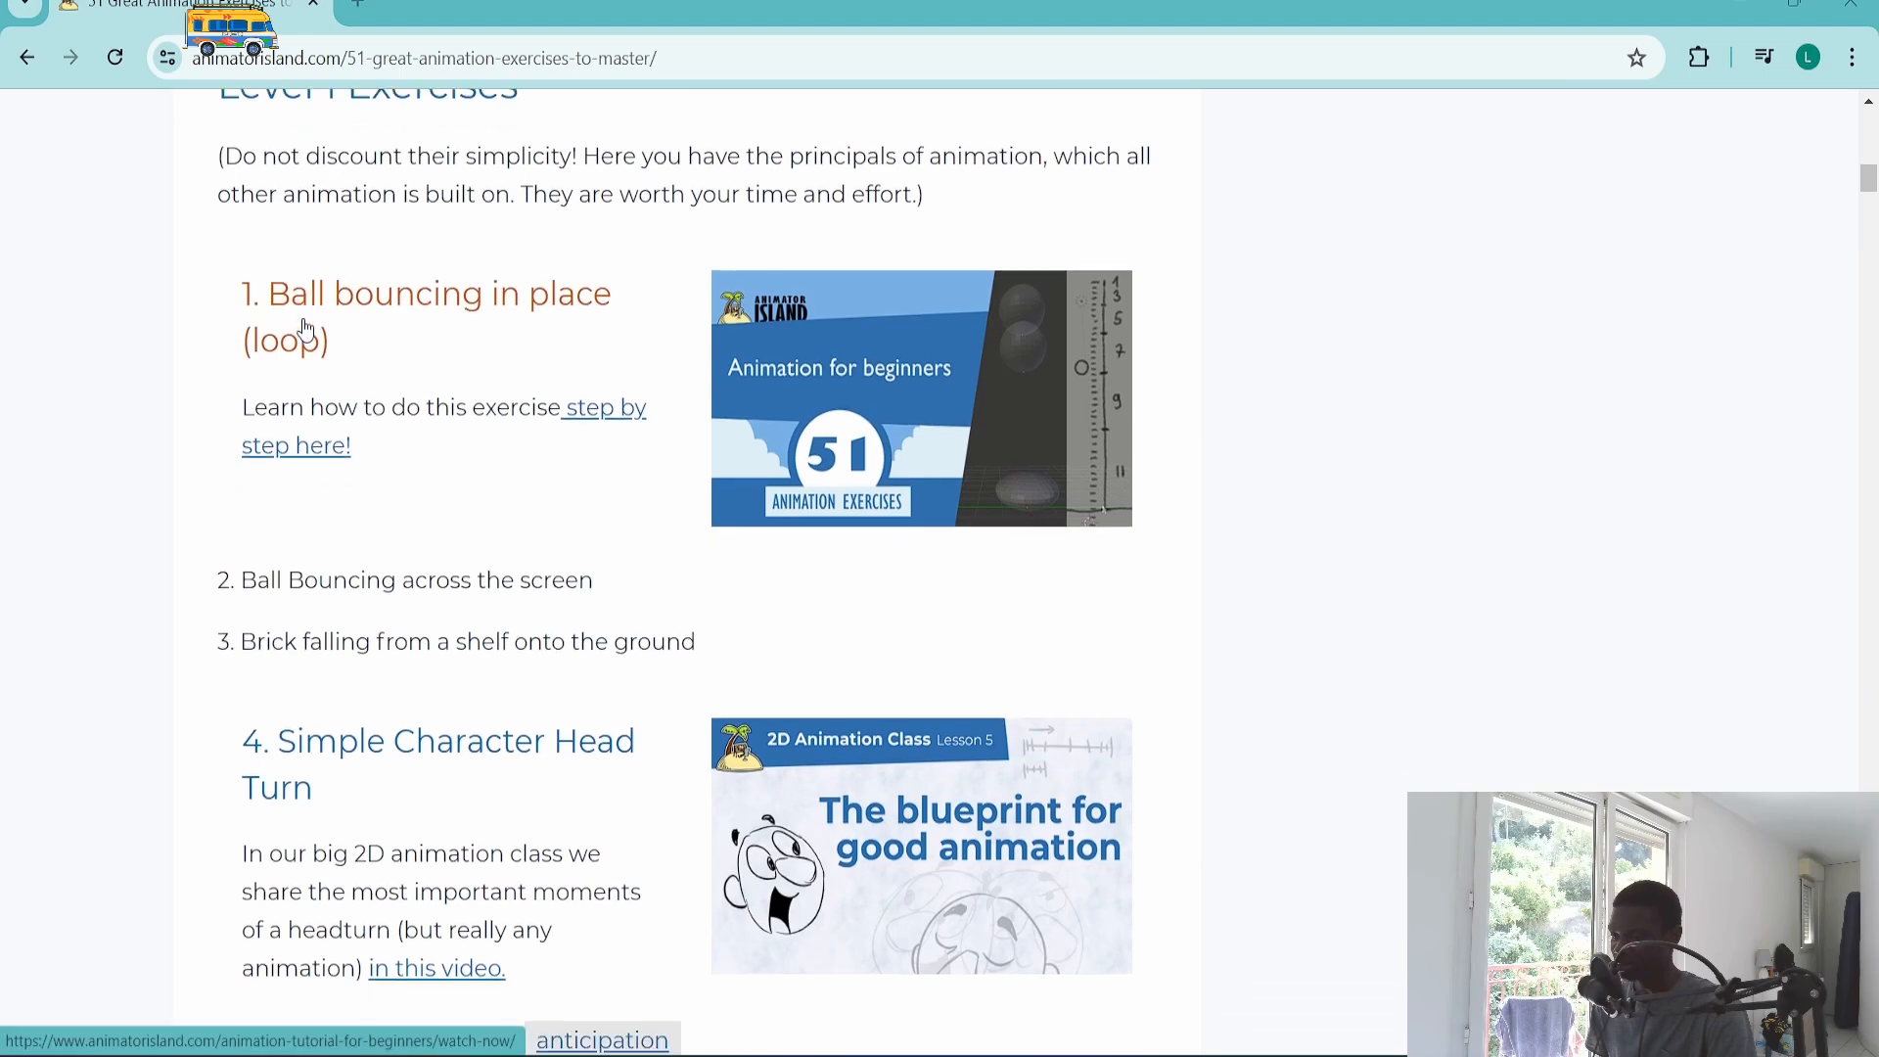
scroll(277, 349, "down", 20)
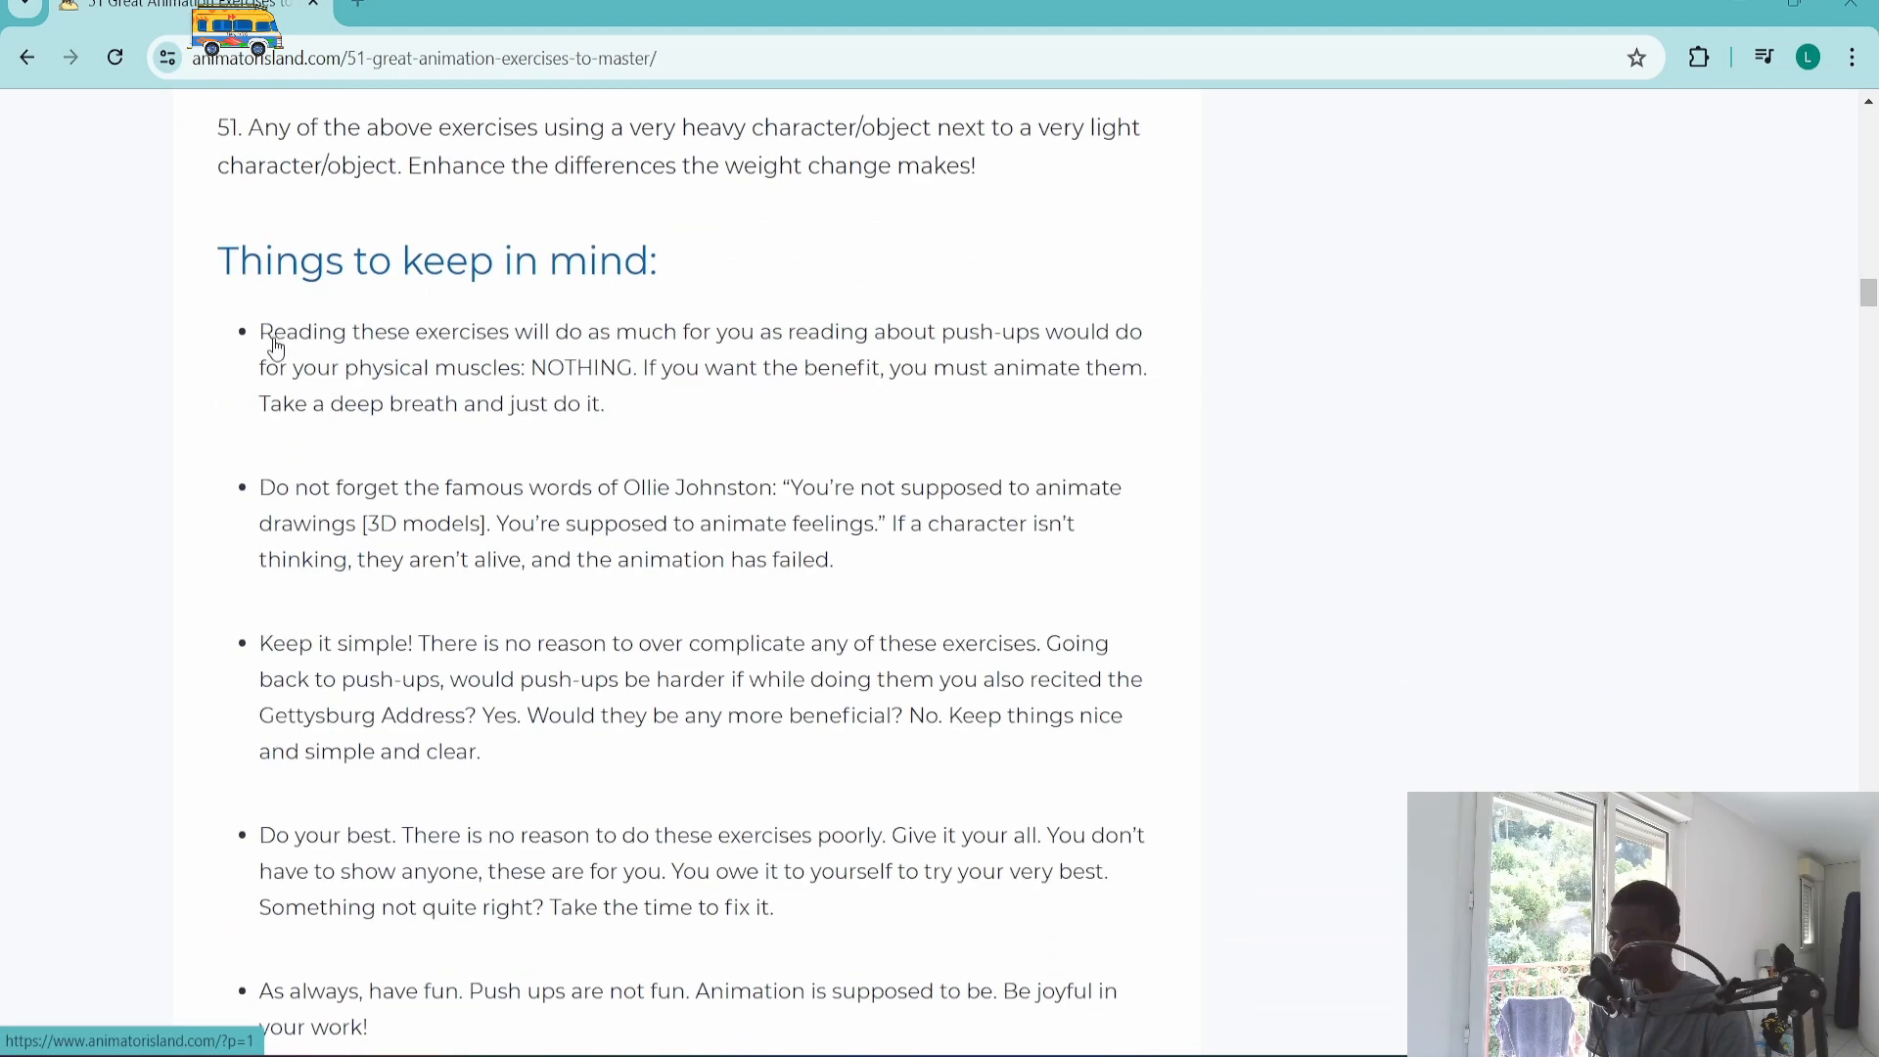
scroll(276, 350, "up", 20)
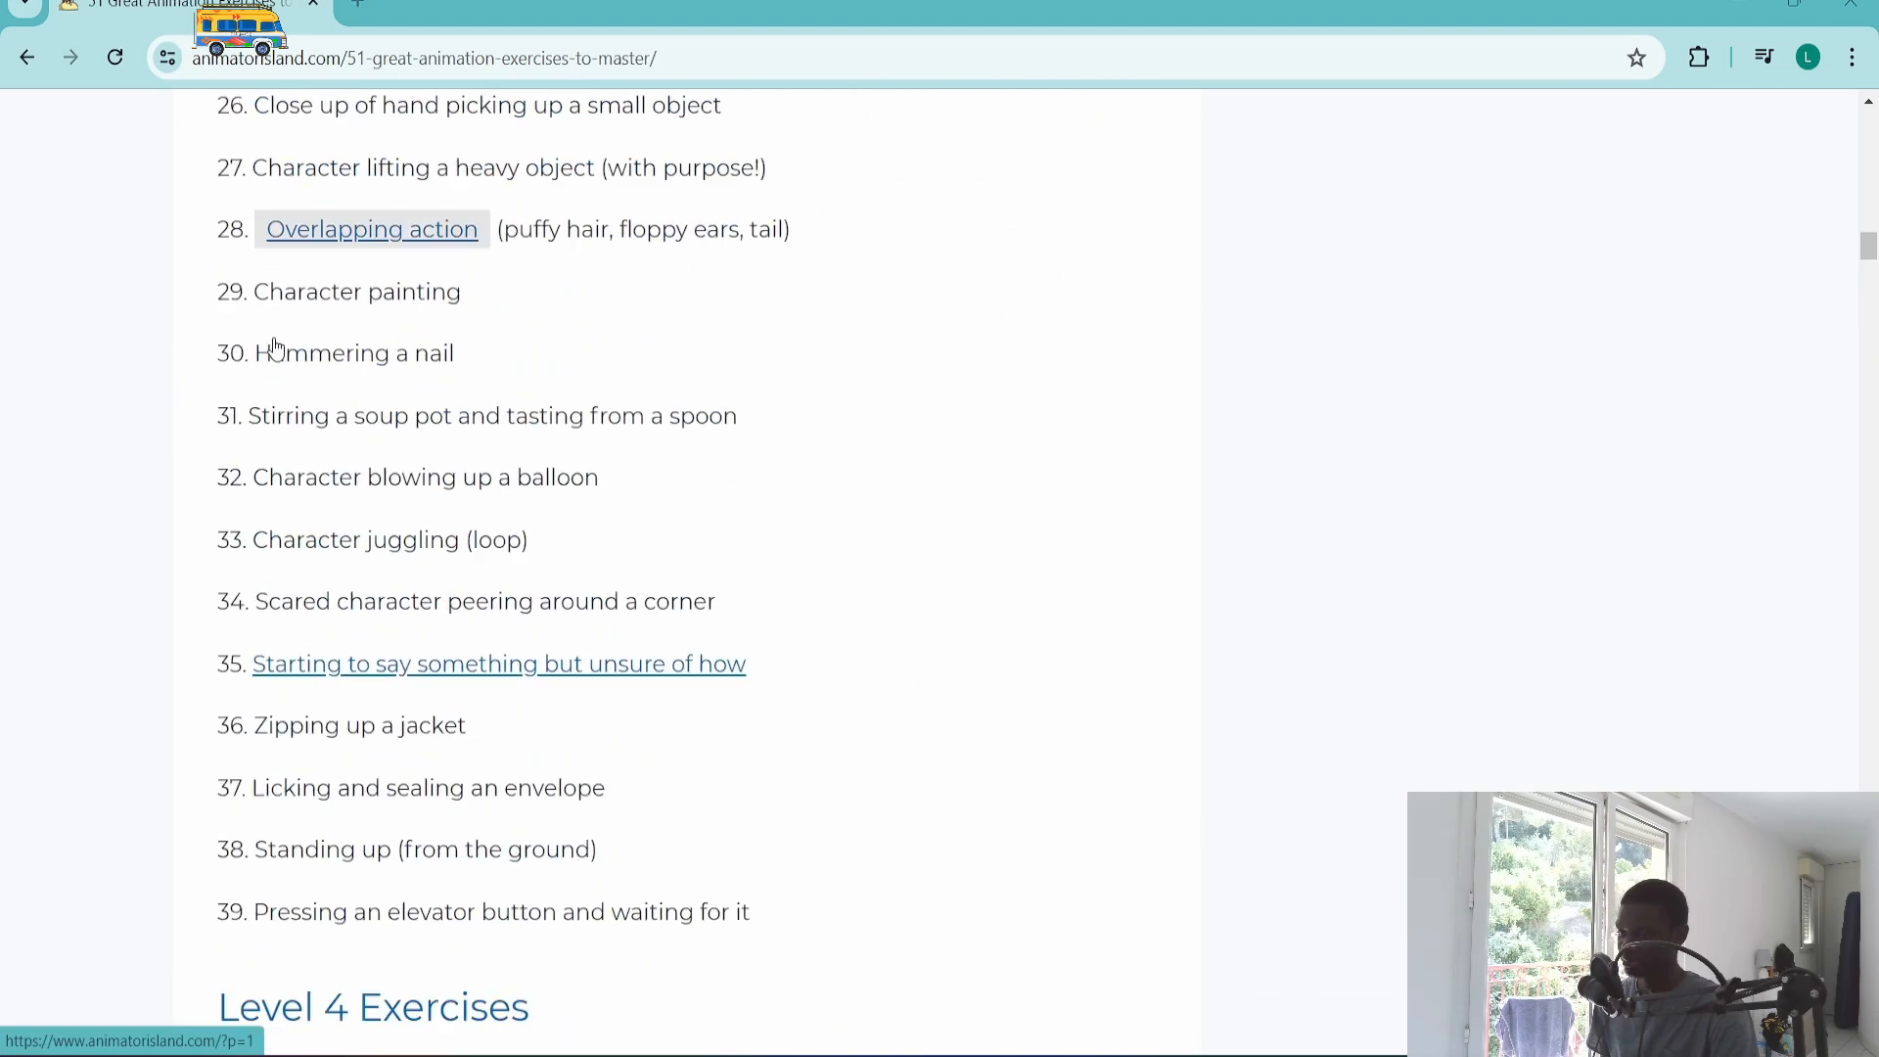
scroll(277, 349, "up", 7)
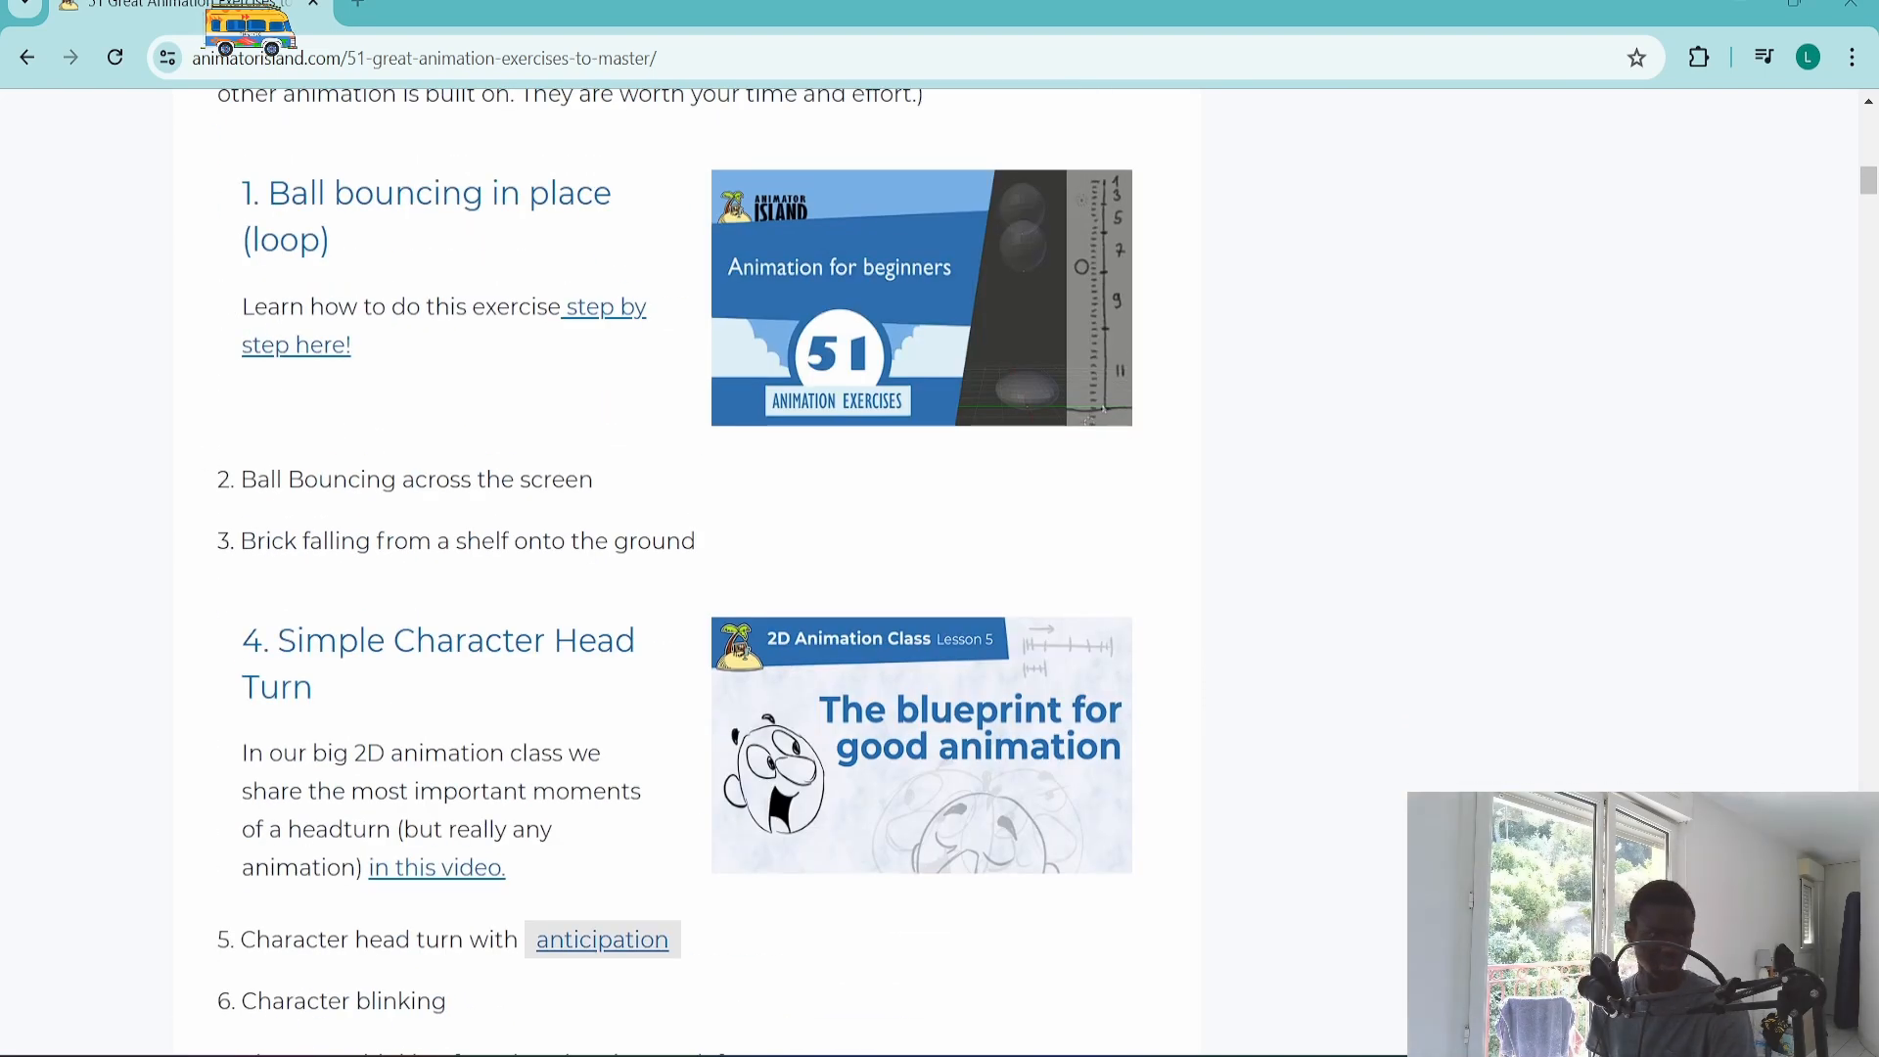
scroll(1489, 569, "up", 4)
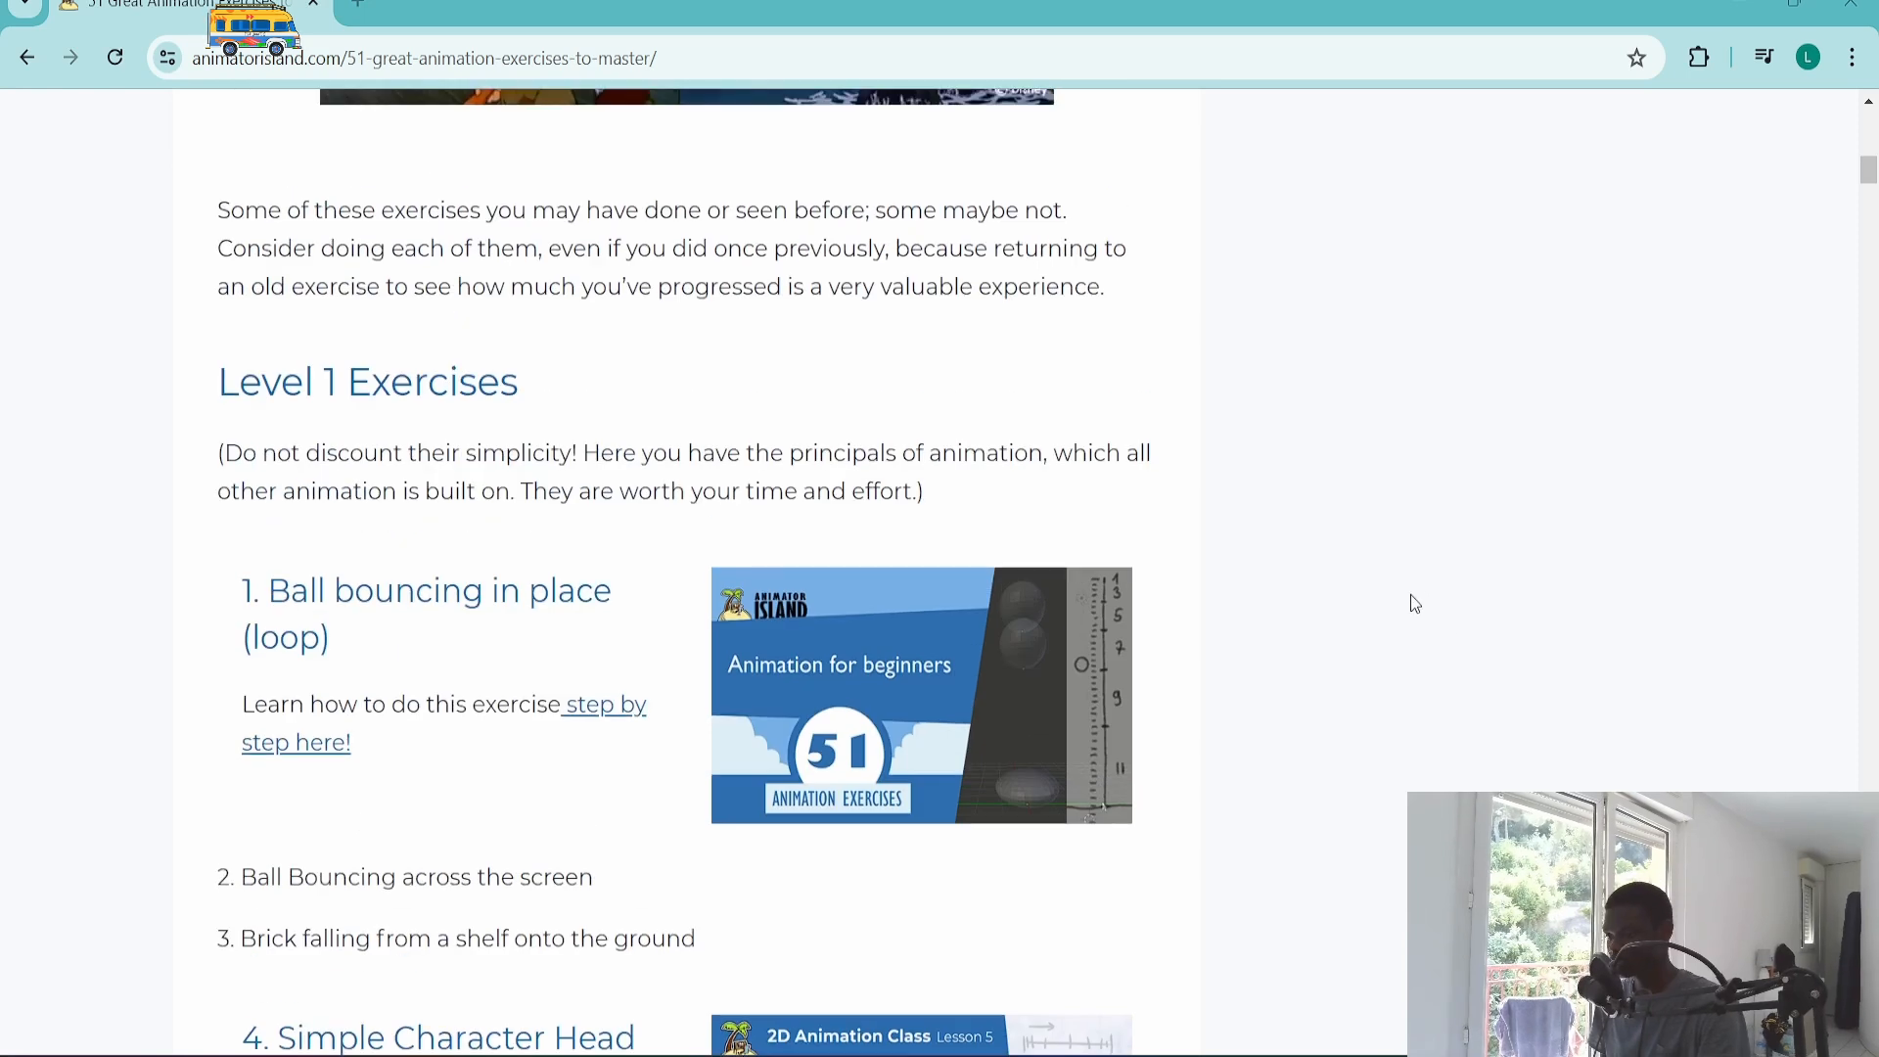
scroll(1410, 595, "down", 4)
scroll(1410, 595, "down", 3)
scroll(1410, 595, "up", 1)
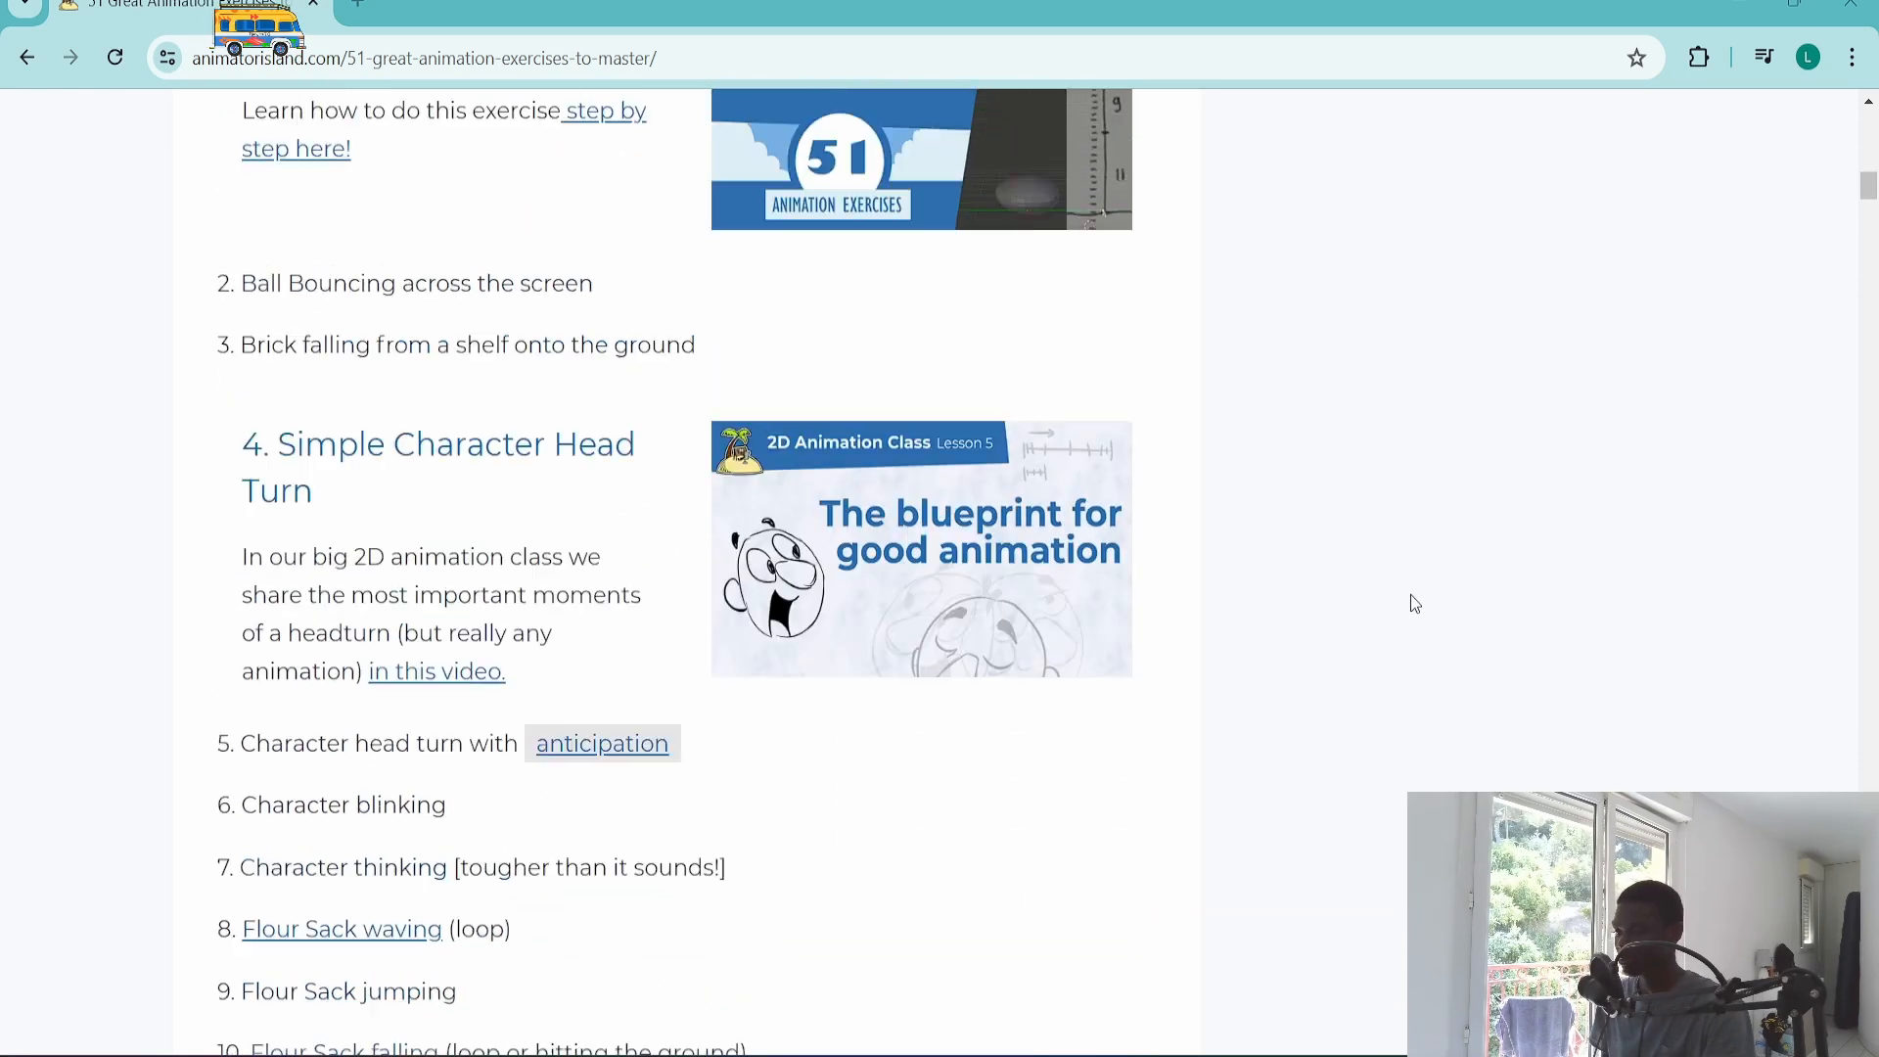
scroll(1411, 595, "up", 5)
scroll(1411, 595, "up", 3)
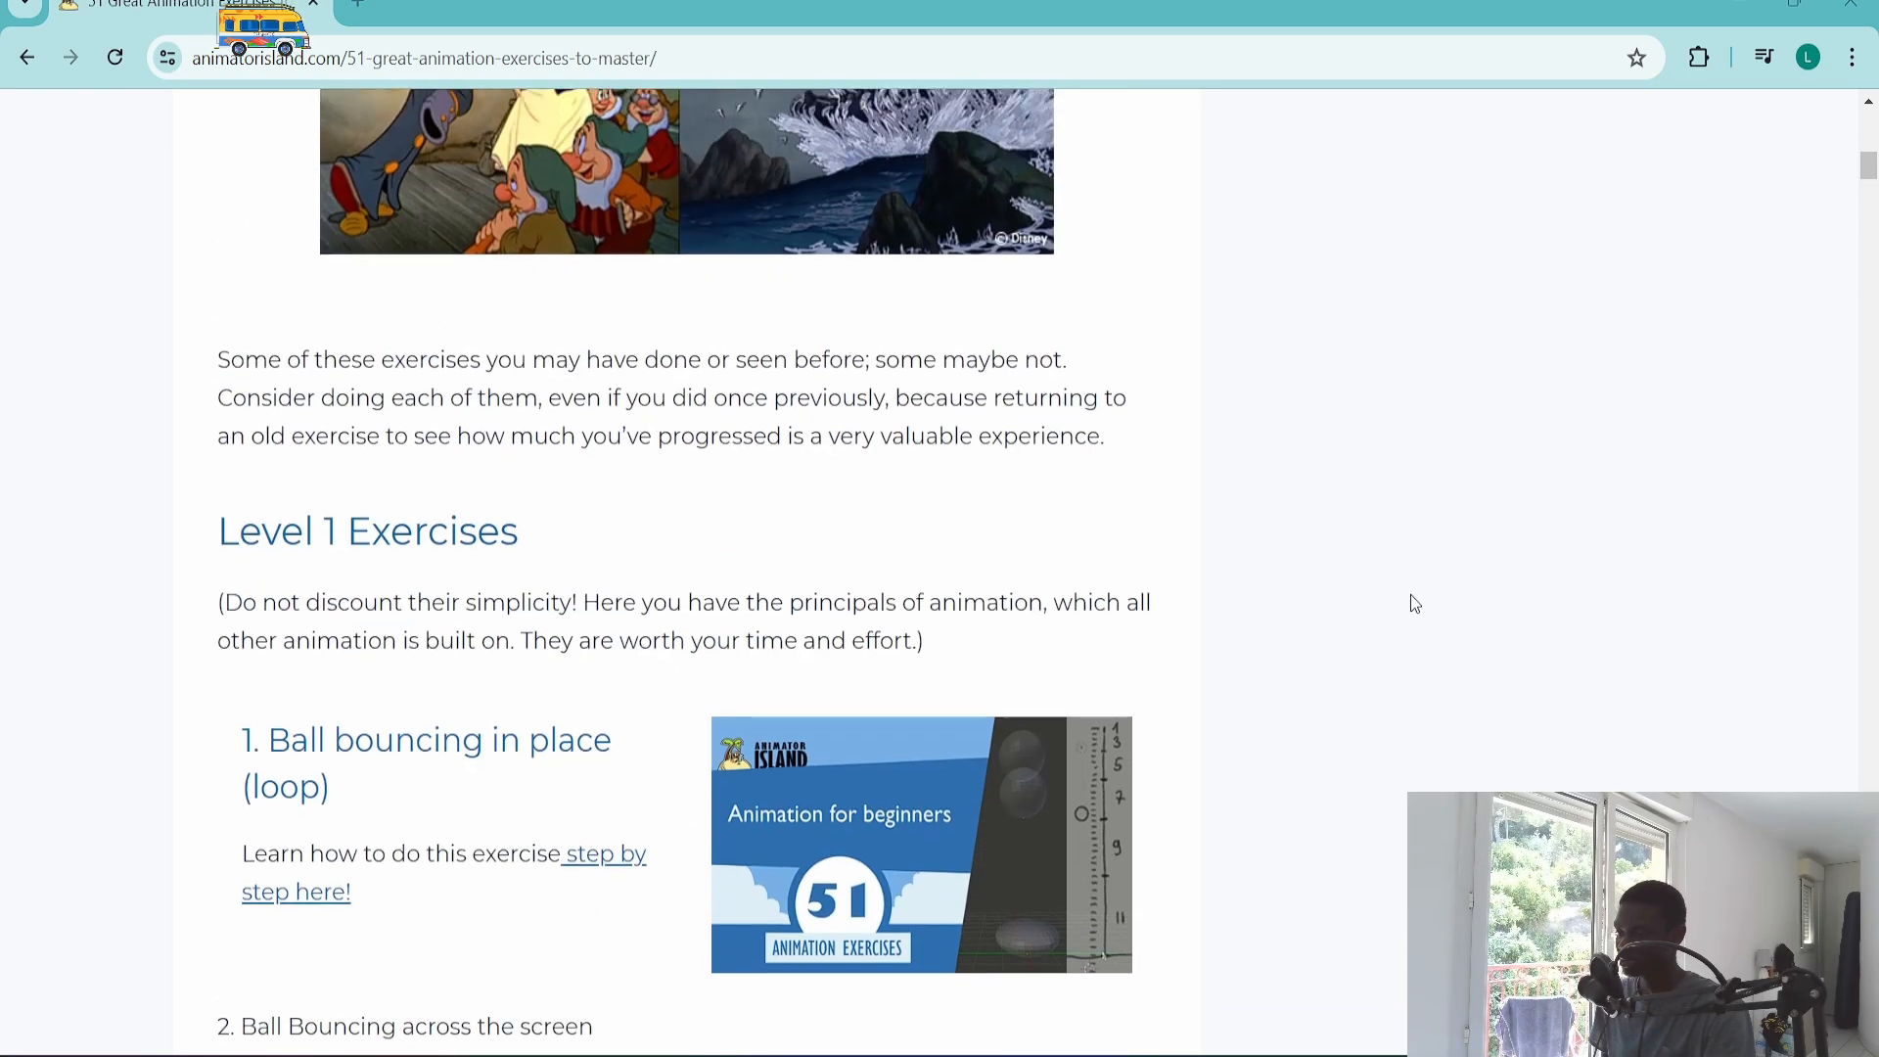
scroll(1411, 597, "up", 7)
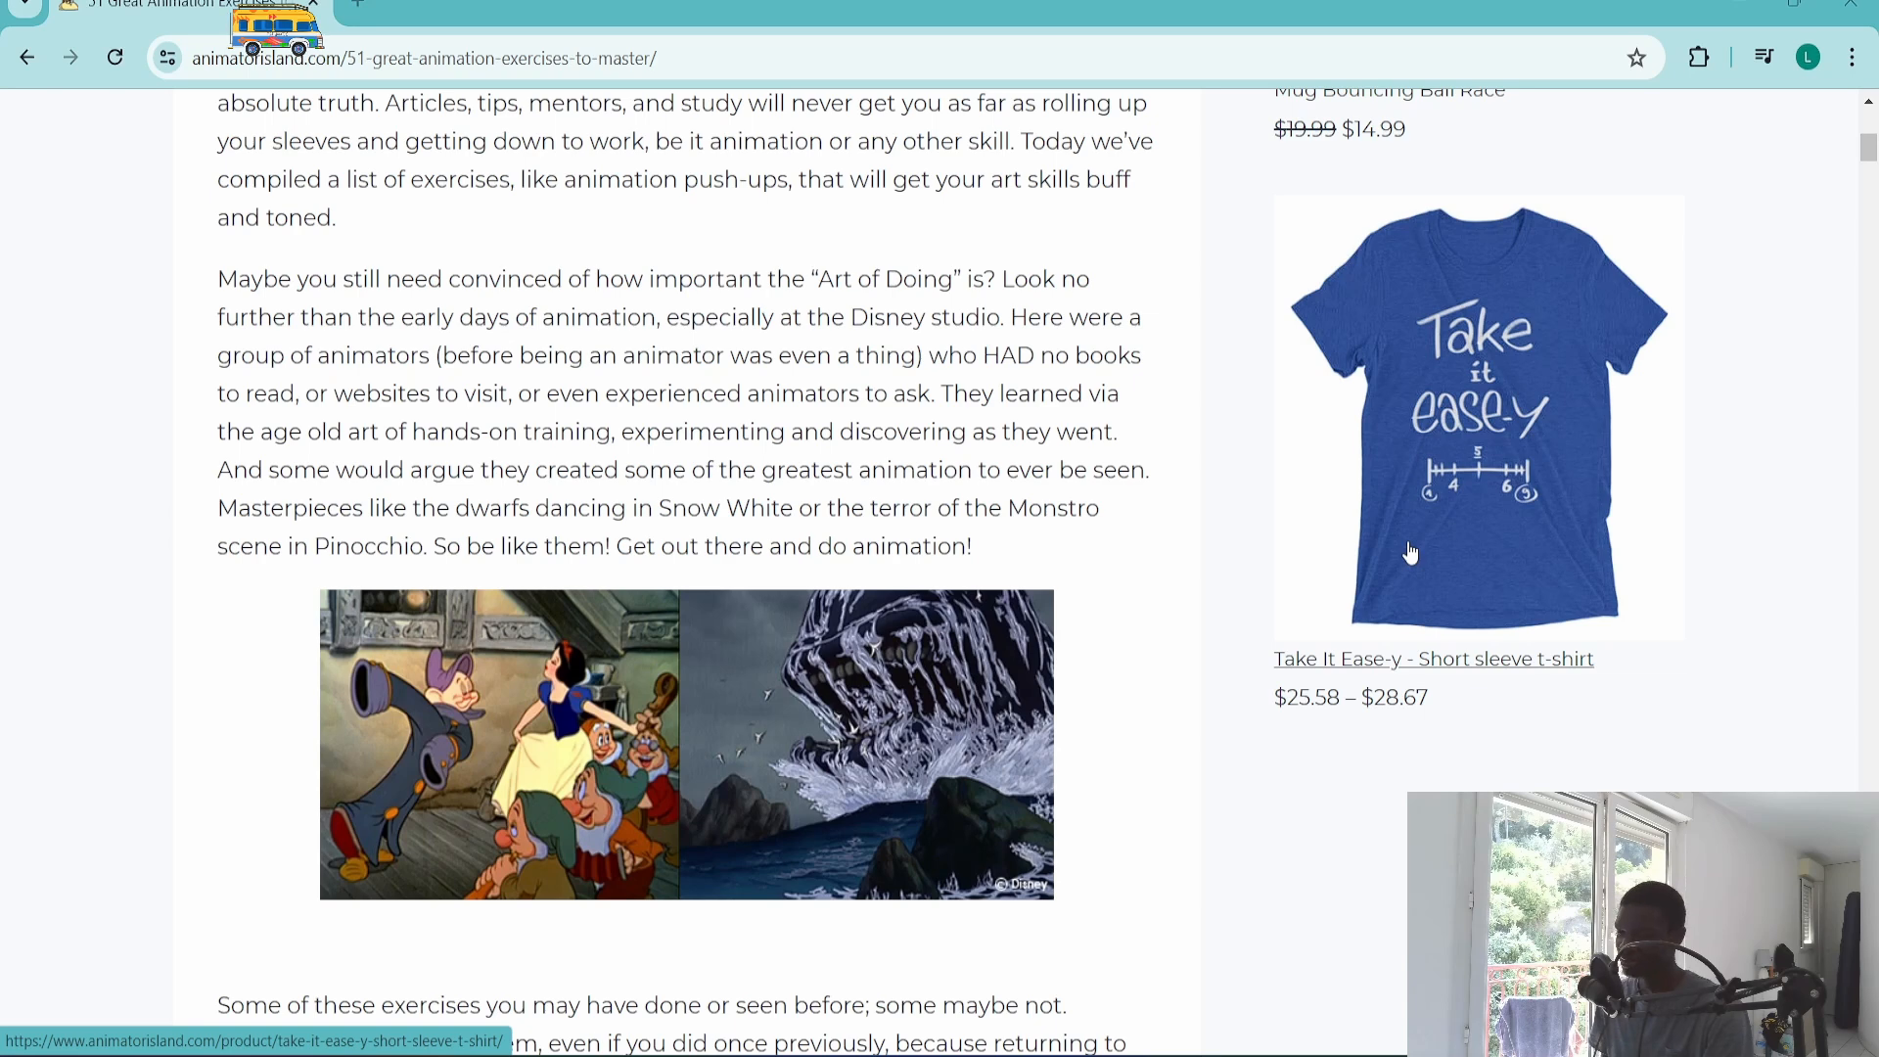
scroll(1272, 534, "down", 20)
scroll(1272, 532, "down", 10)
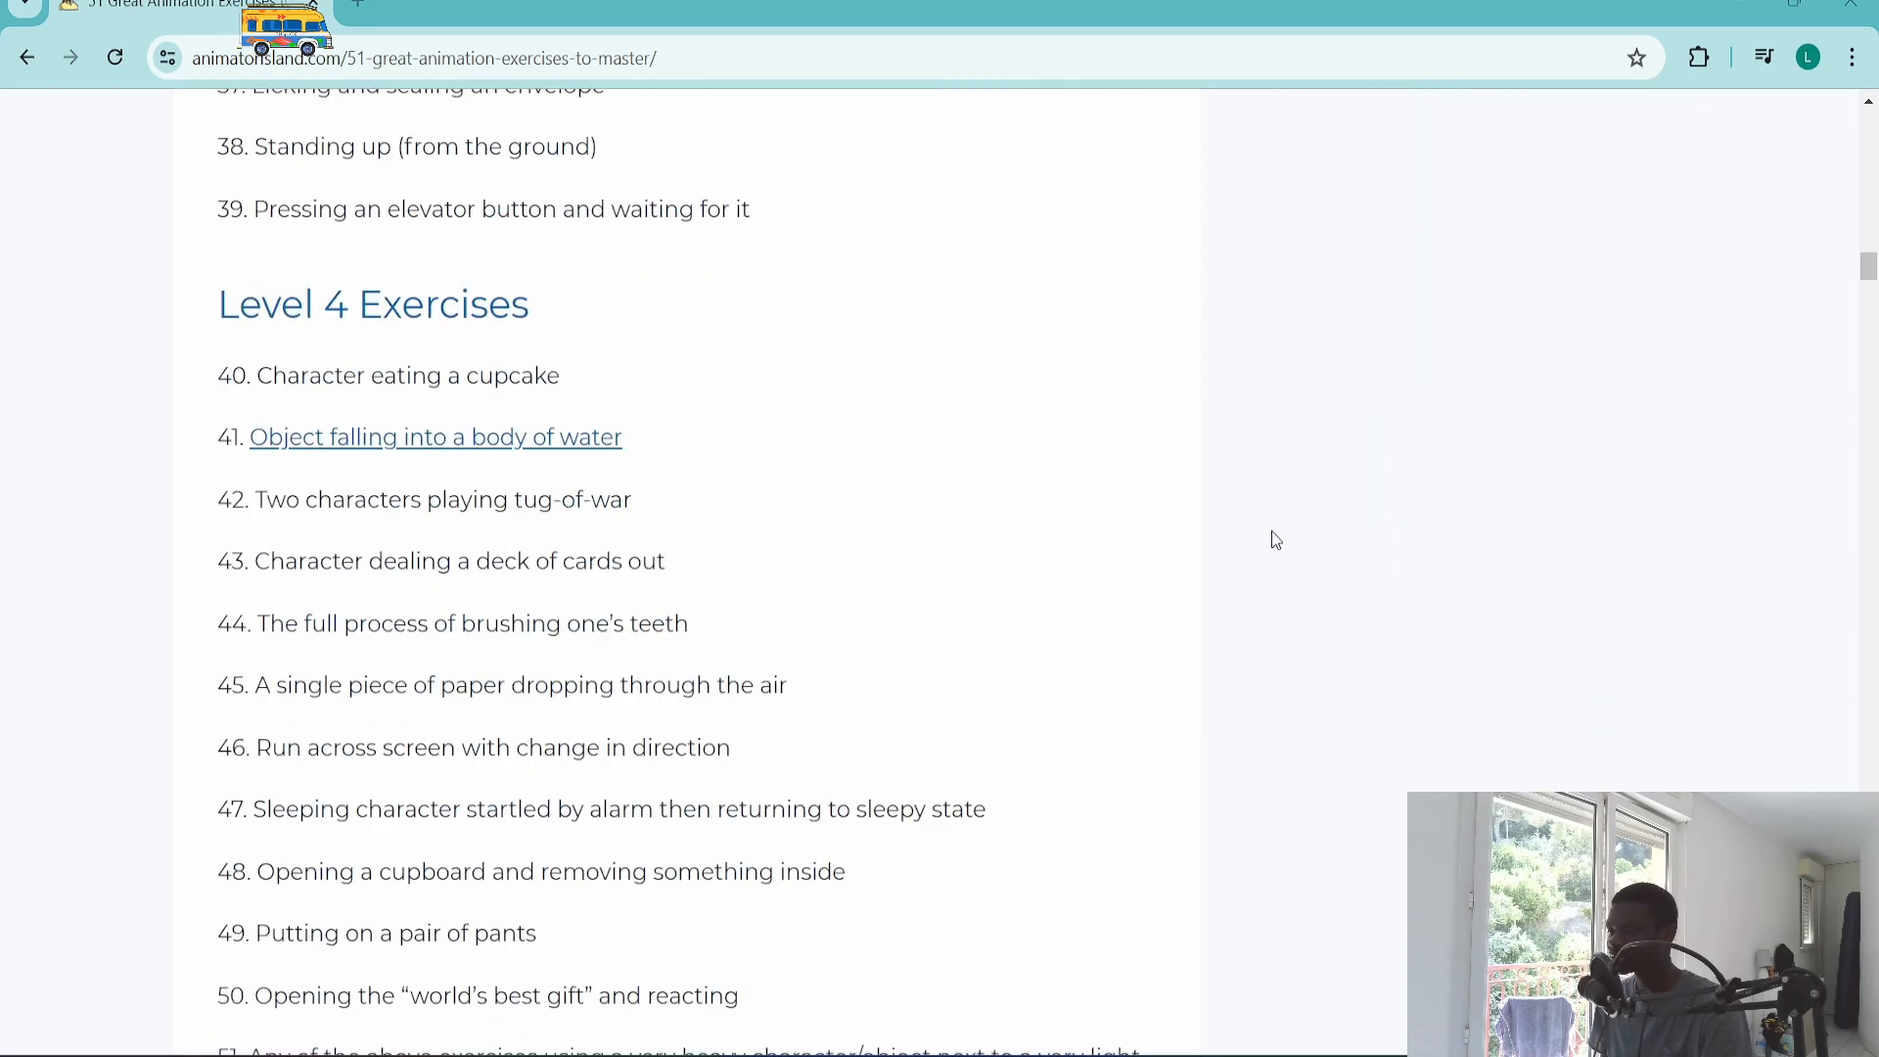
scroll(1272, 532, "down", 7)
scroll(1271, 532, "up", 20)
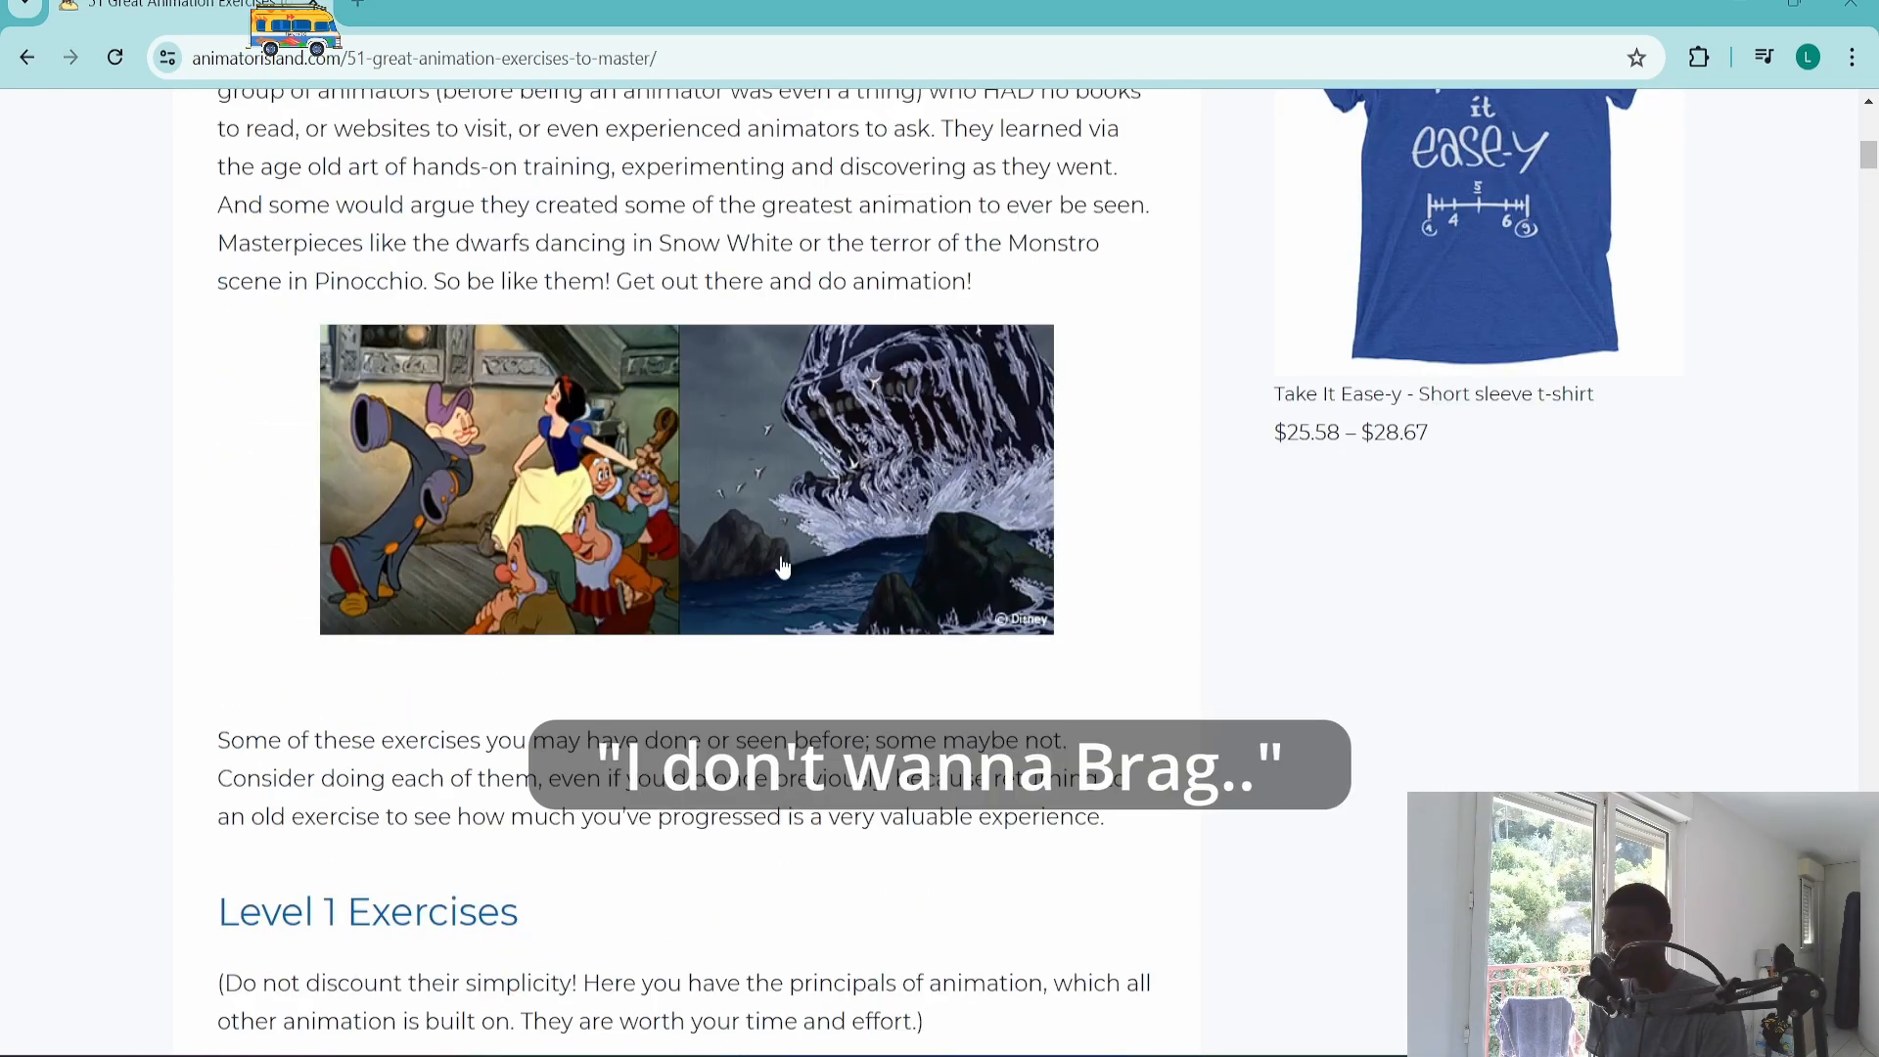
scroll(780, 557, "up", 1)
scroll(779, 550, "down", 7)
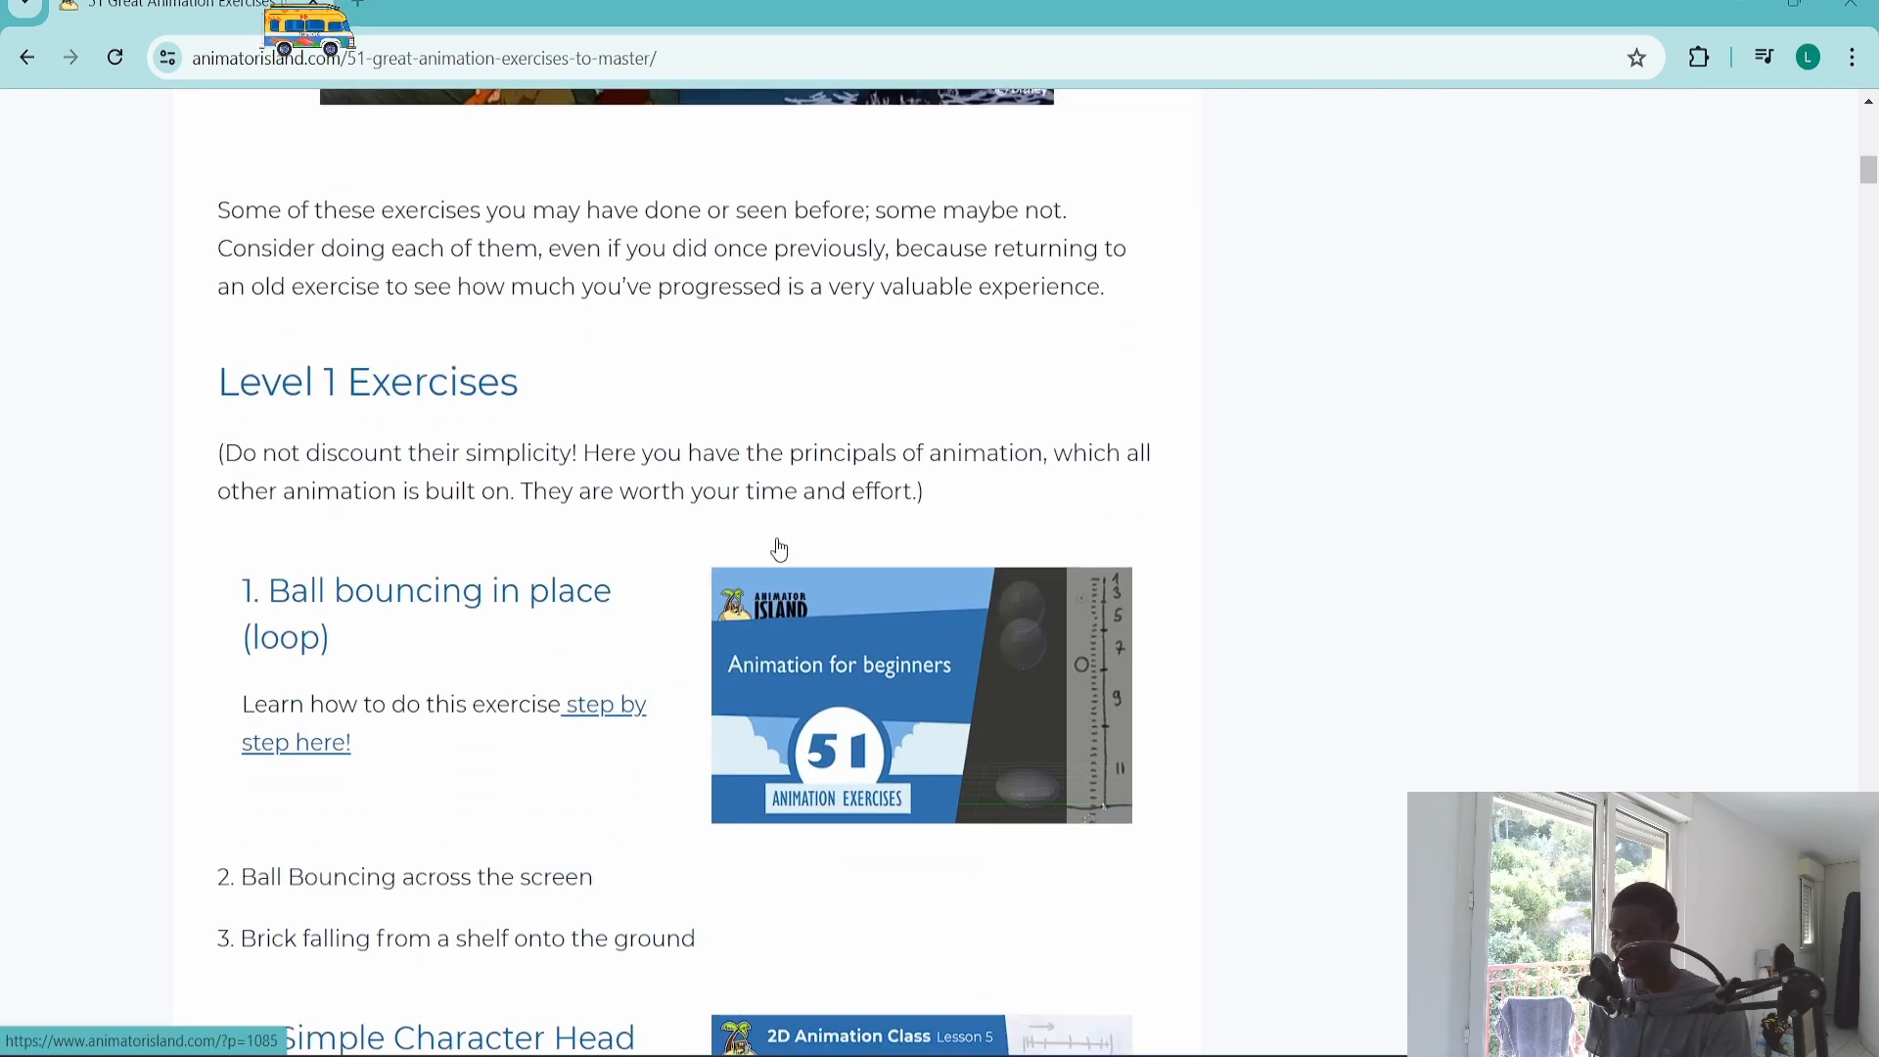
scroll(779, 549, "down", 20)
scroll(827, 519, "up", 12)
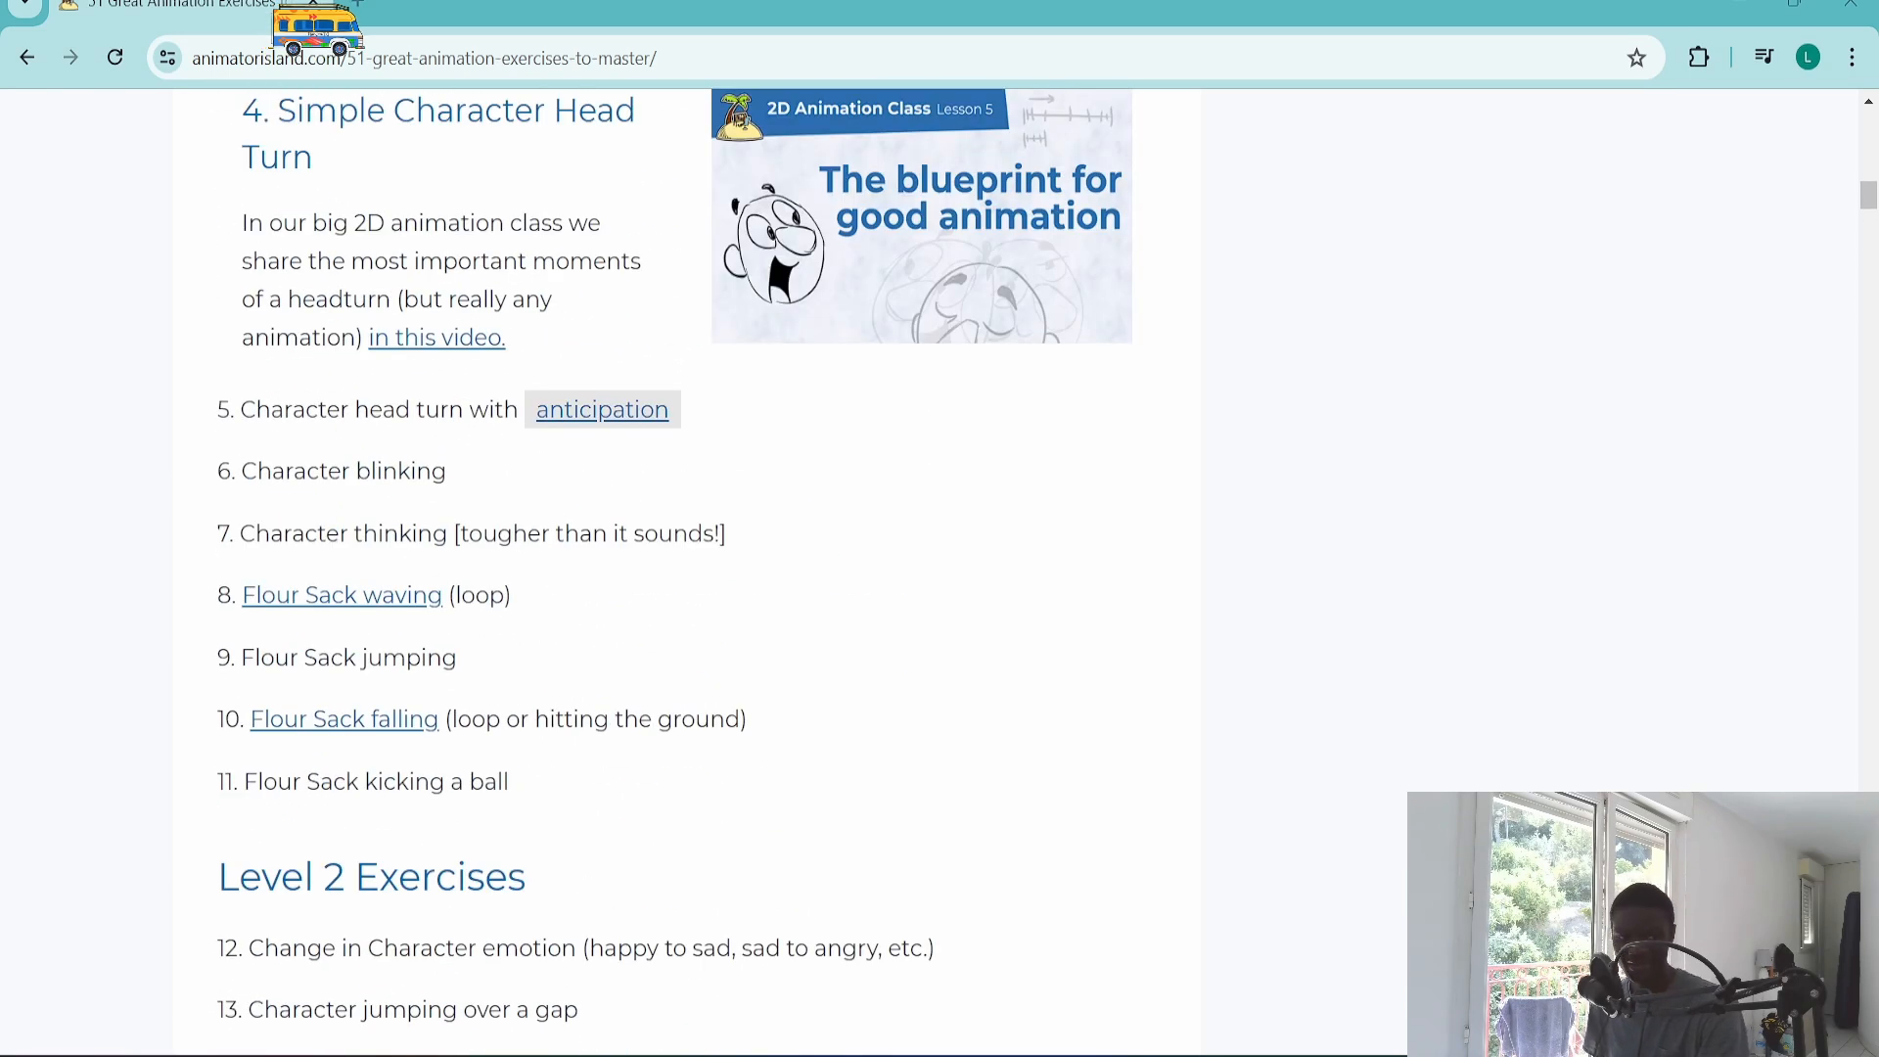
scroll(837, 548, "up", 3)
scroll(813, 558, "up", 9)
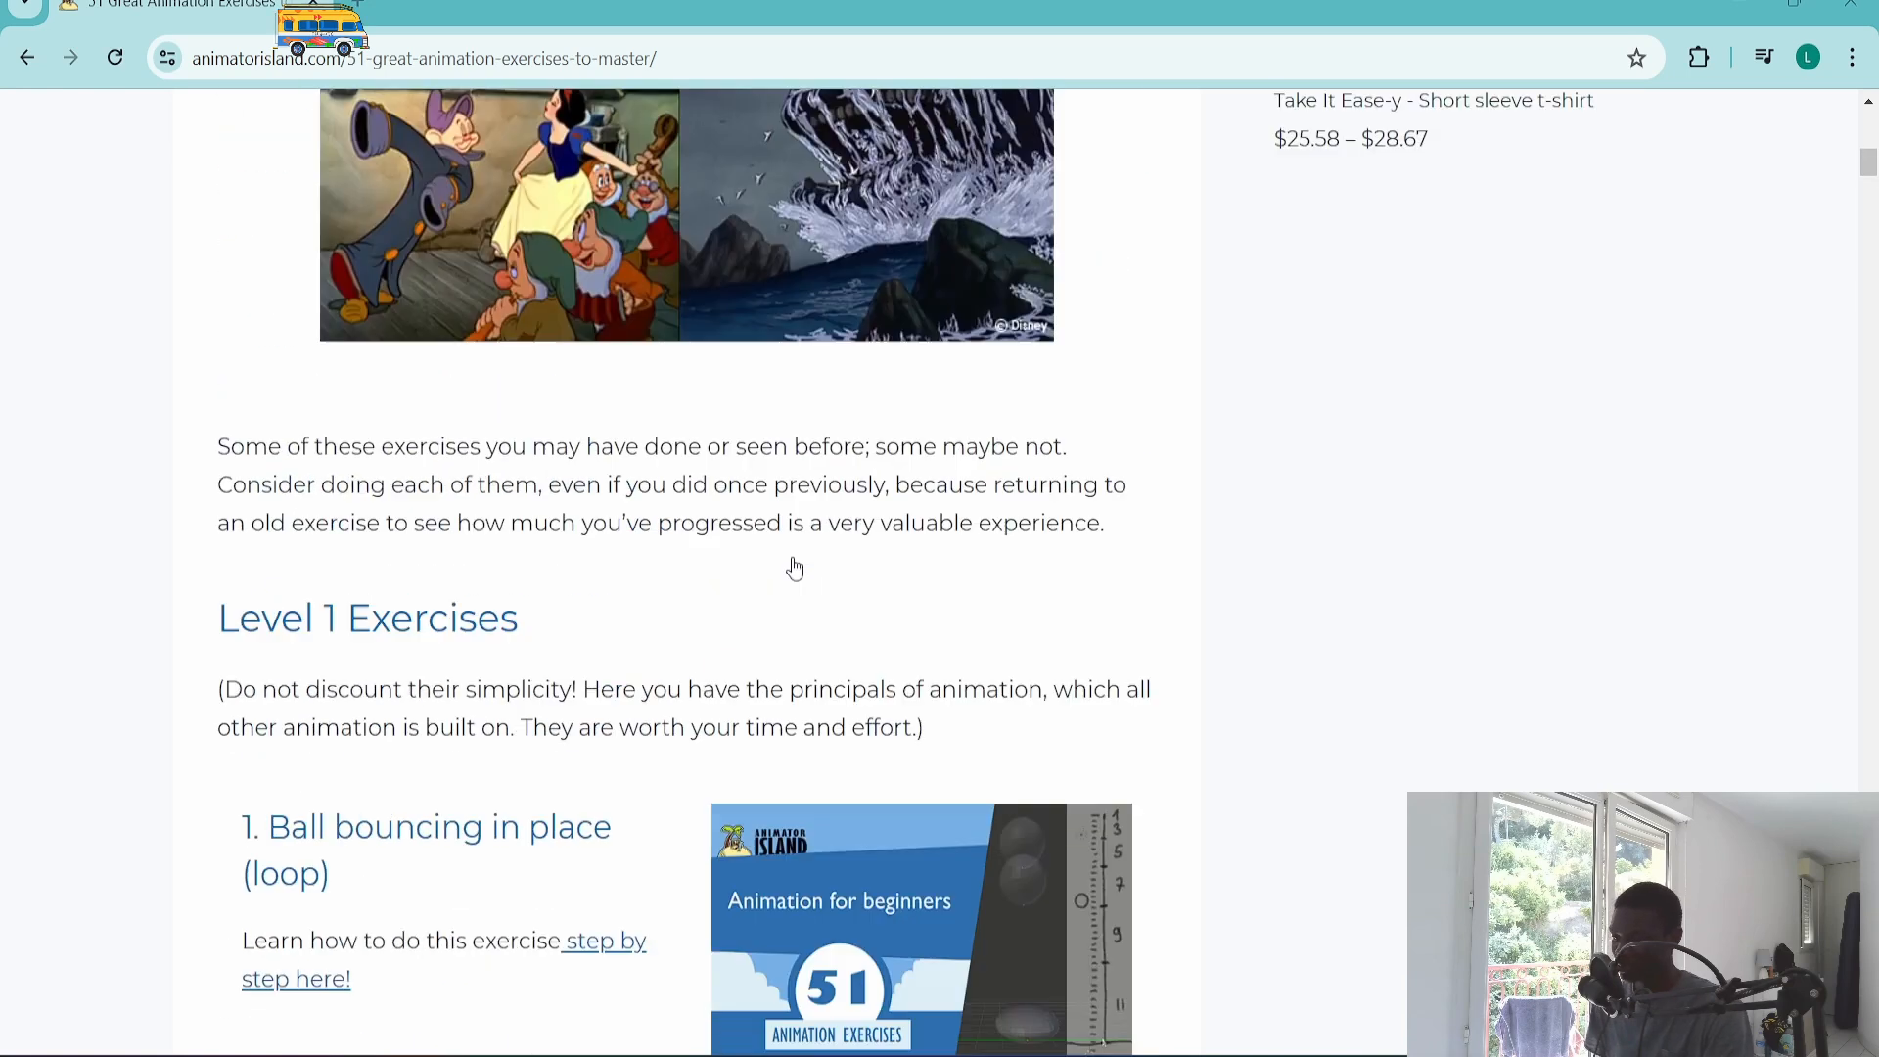
scroll(818, 567, "down", 4)
scroll(1142, 442, "down", 3)
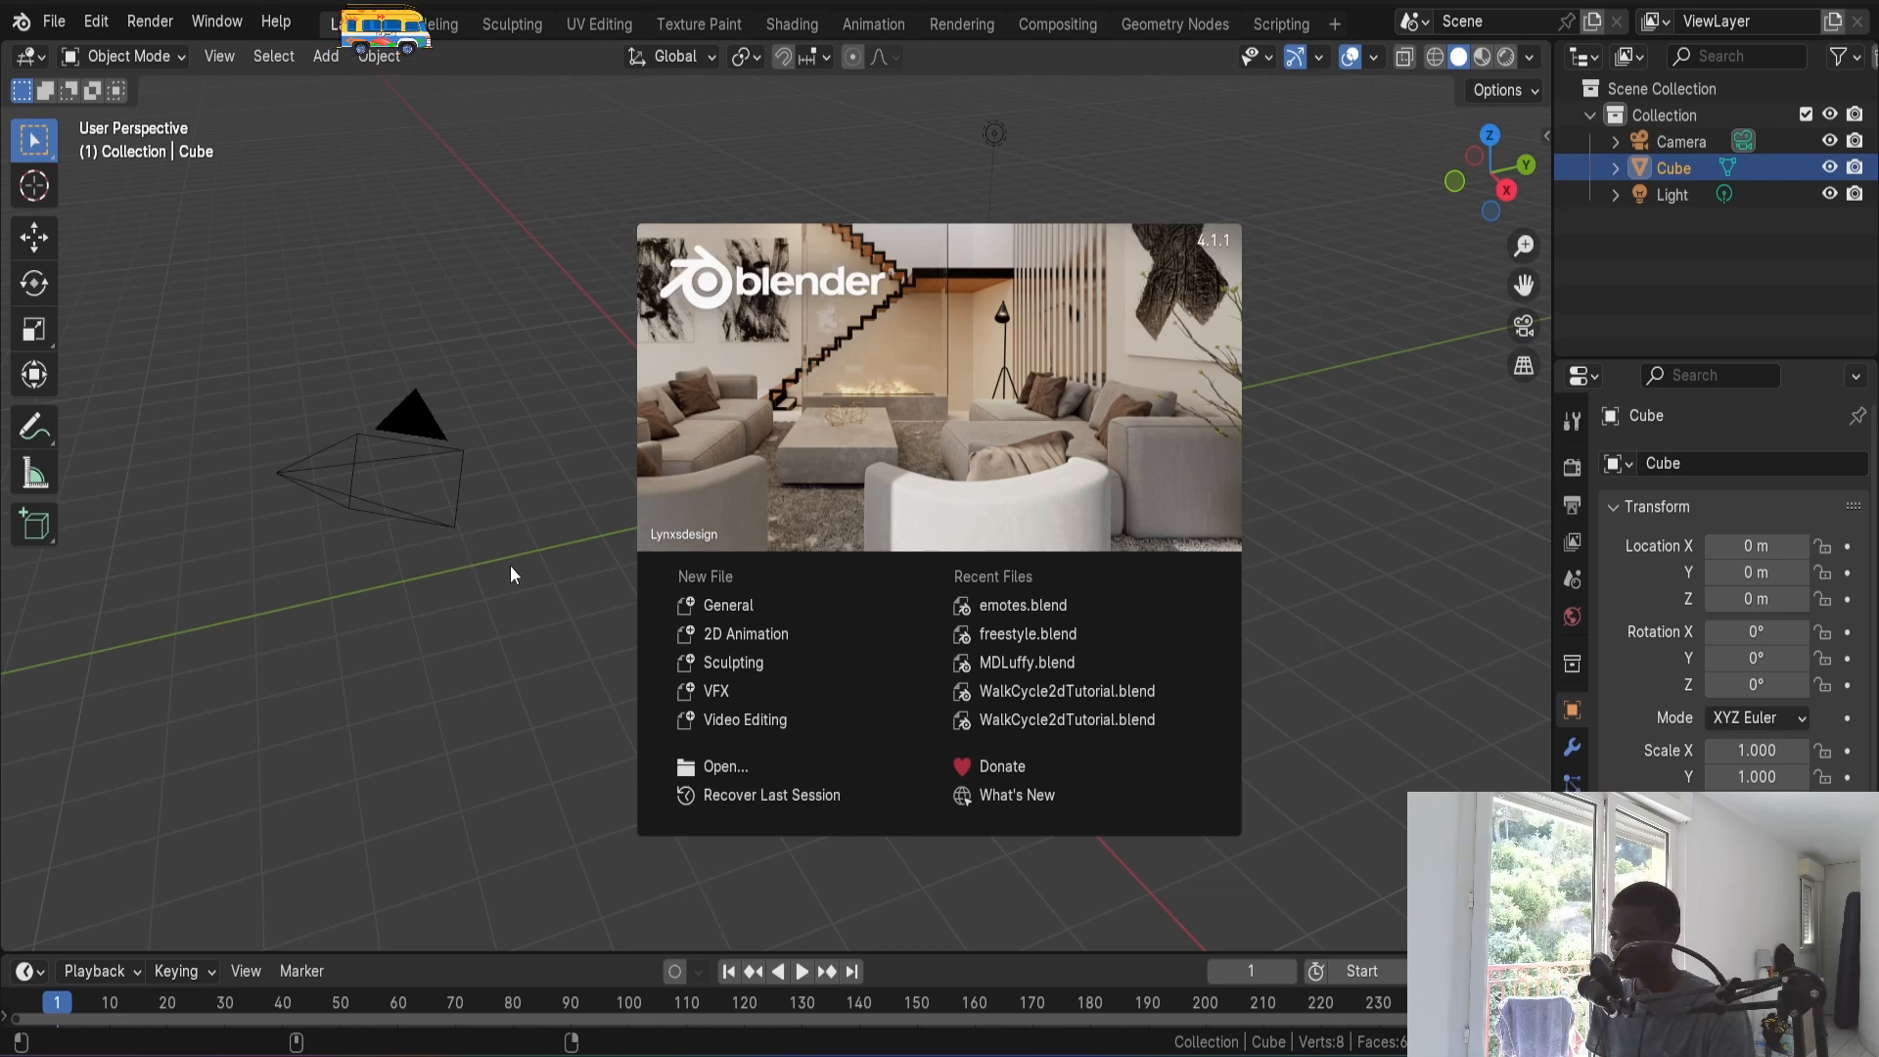
- Switch to Blender and create a new file from the 2D Animation template
left_click(732, 634)
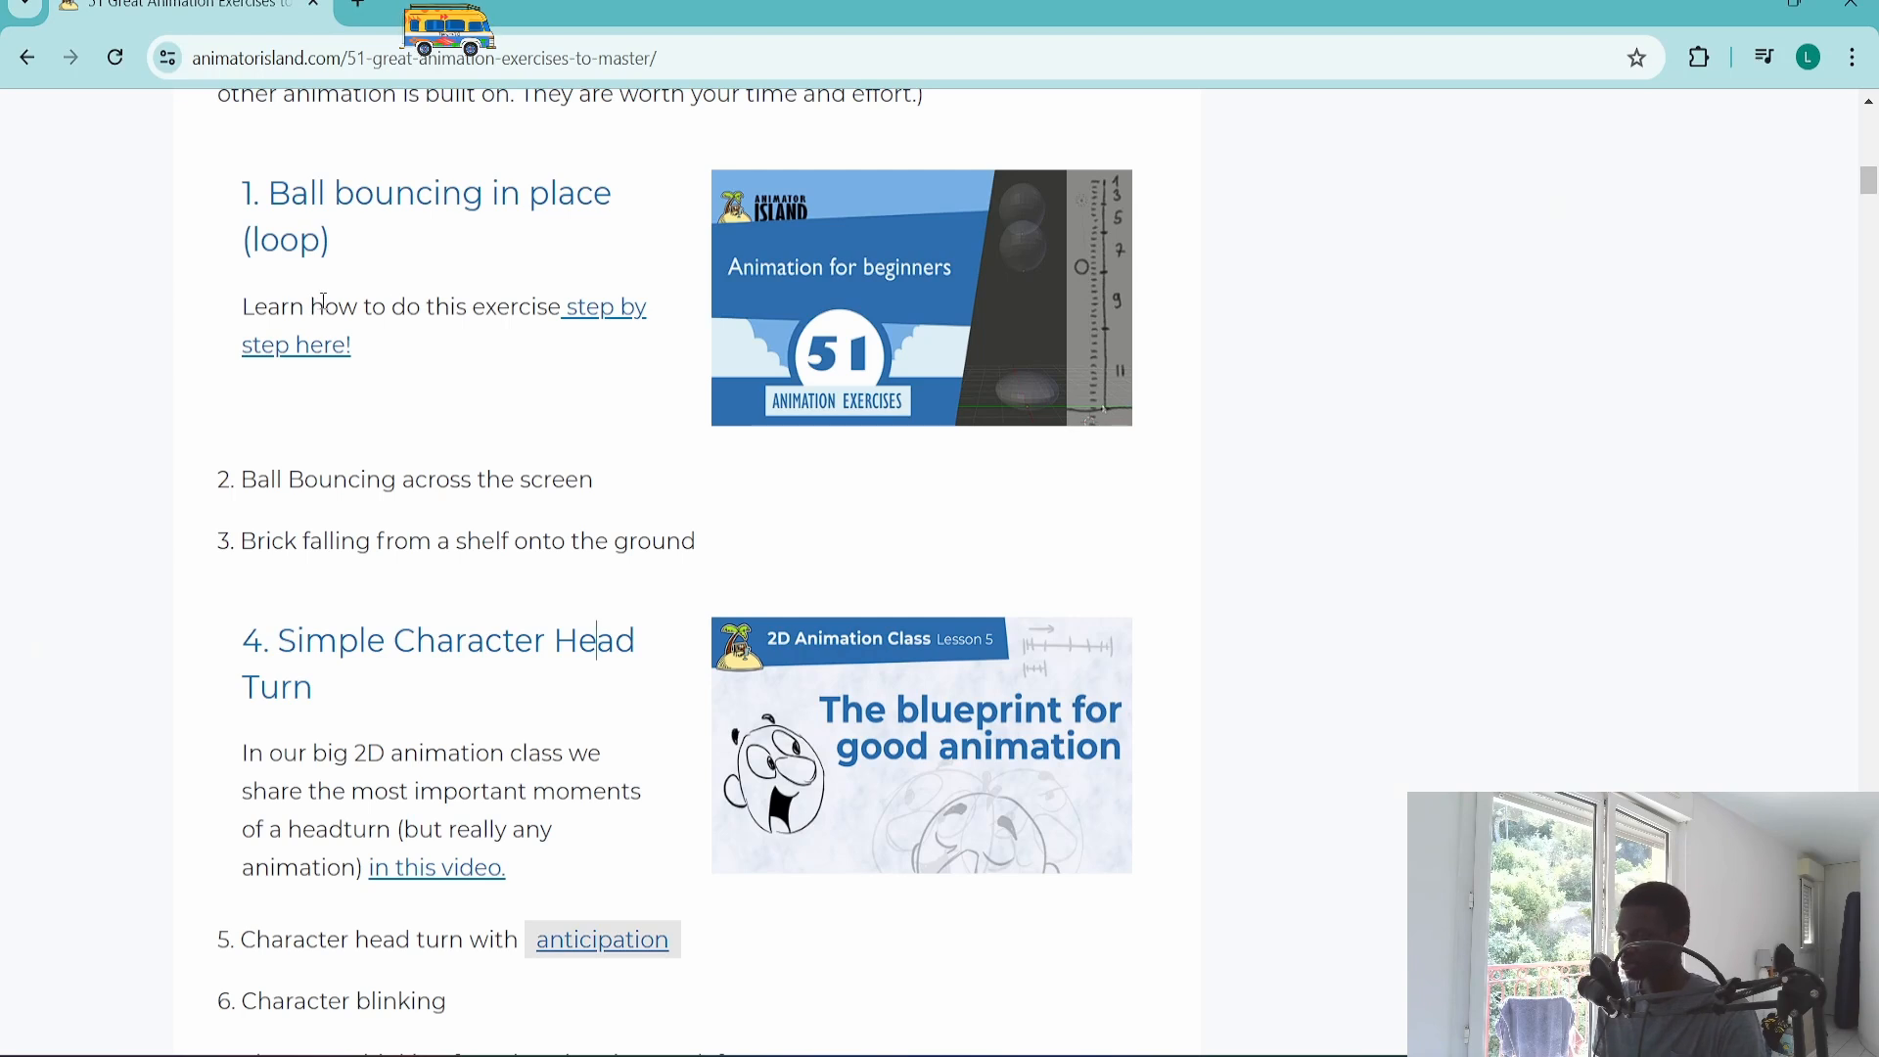
left_click(1739, 9)
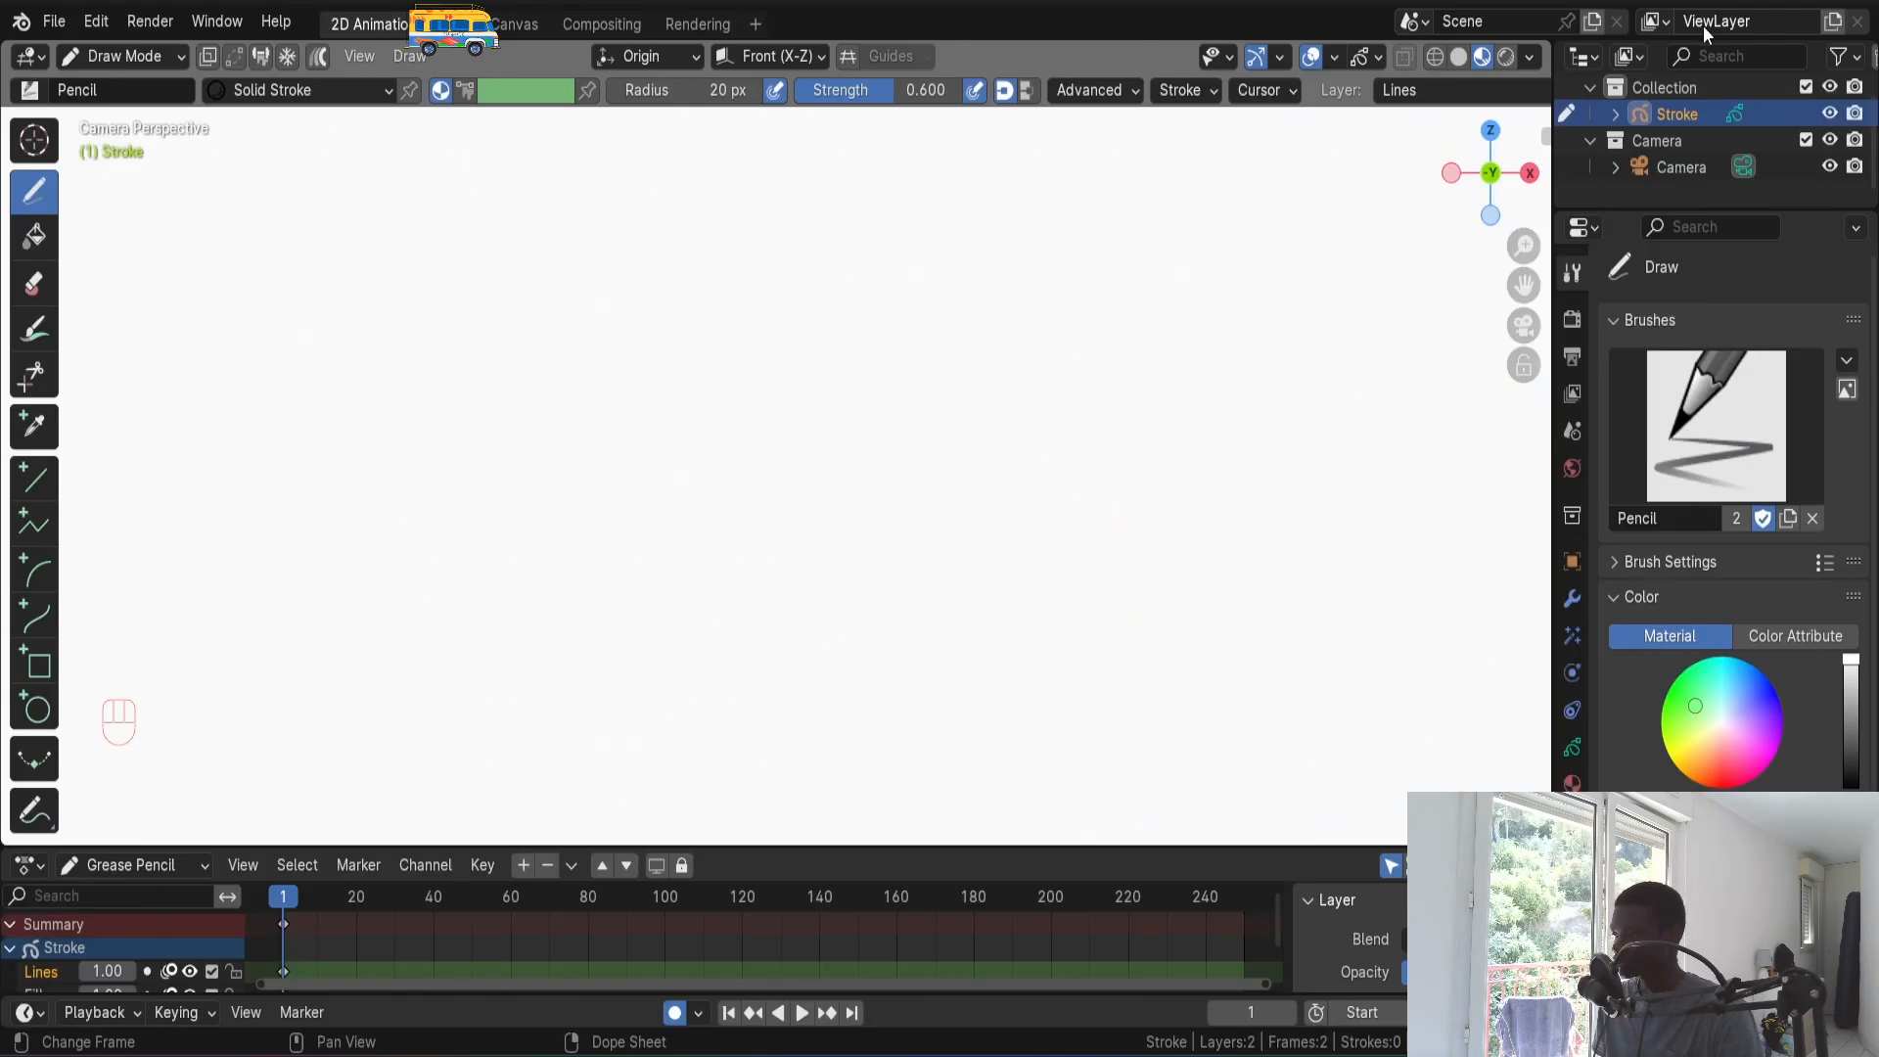
- Turn off Lights for both the Fills and Lines layers of the Stroke grease pencil object
left_click_drag(915, 296, 895, 362, "ctrl+alt")
left_click(1571, 747)
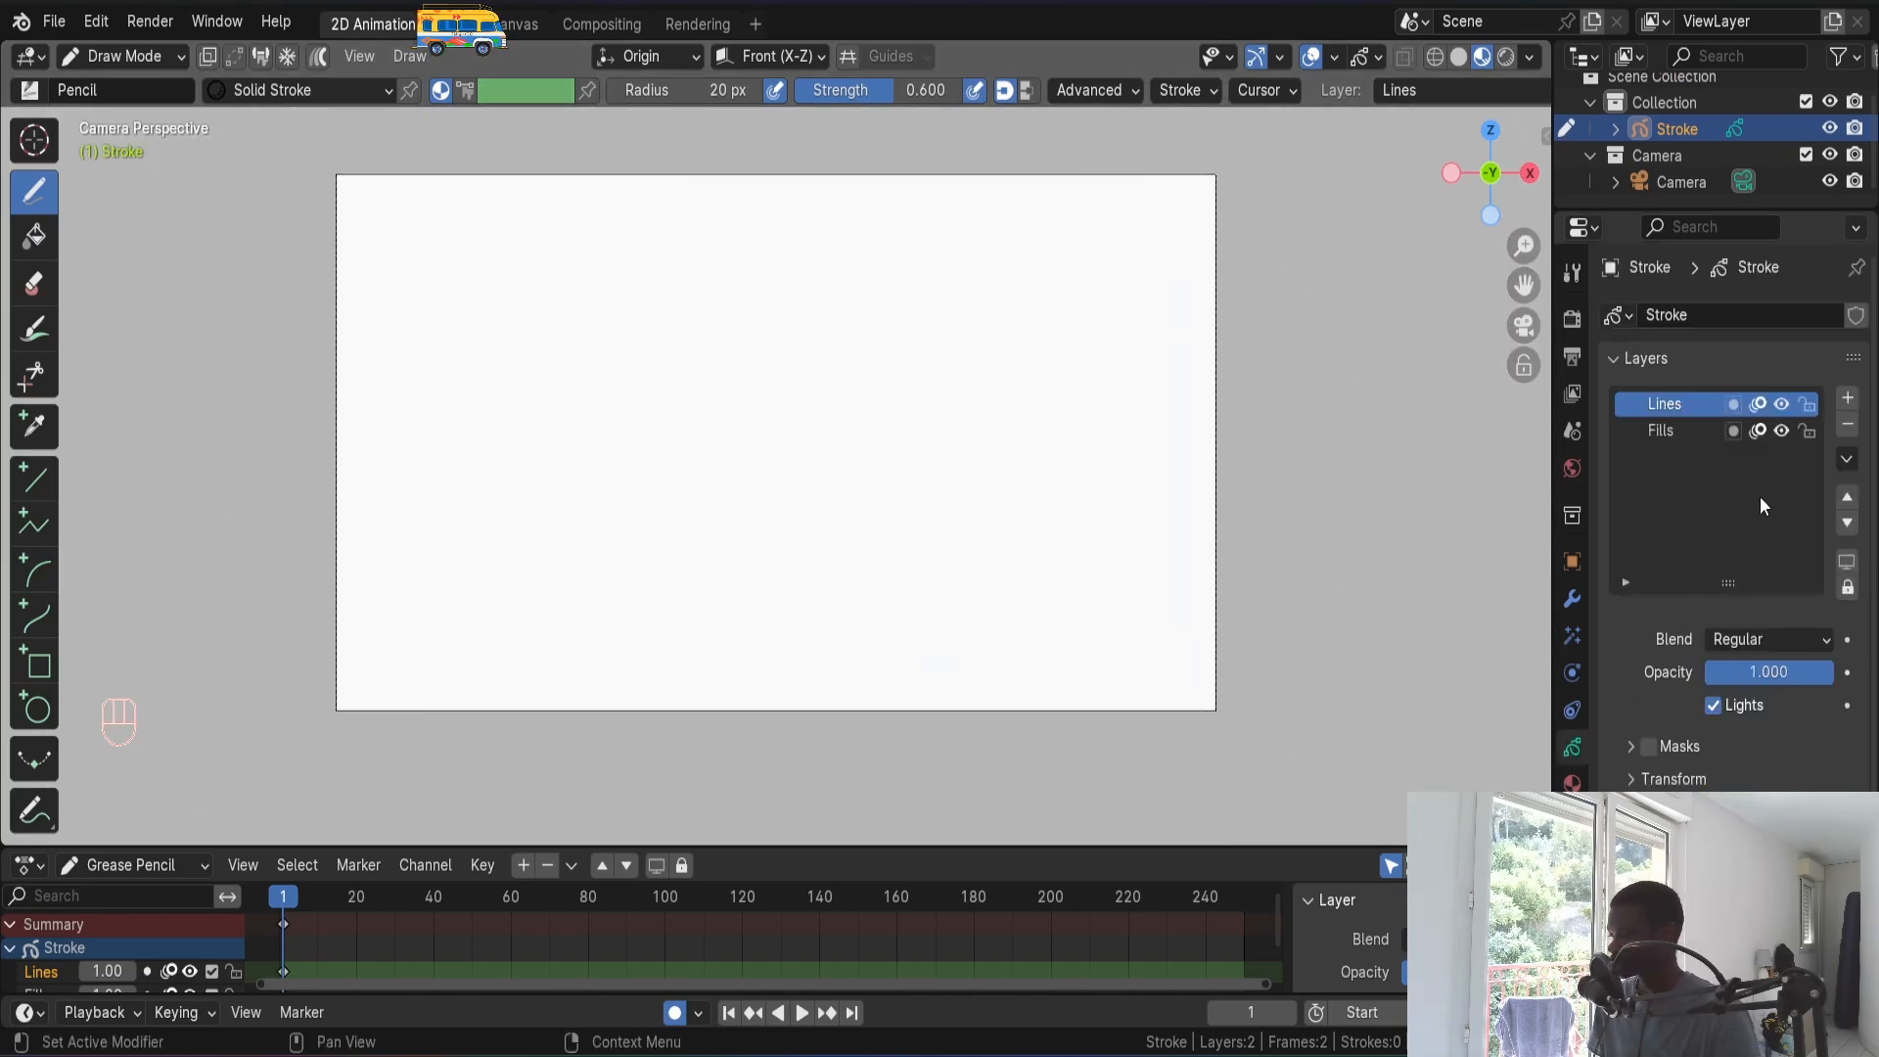
left_click(1679, 429)
left_click(1713, 706)
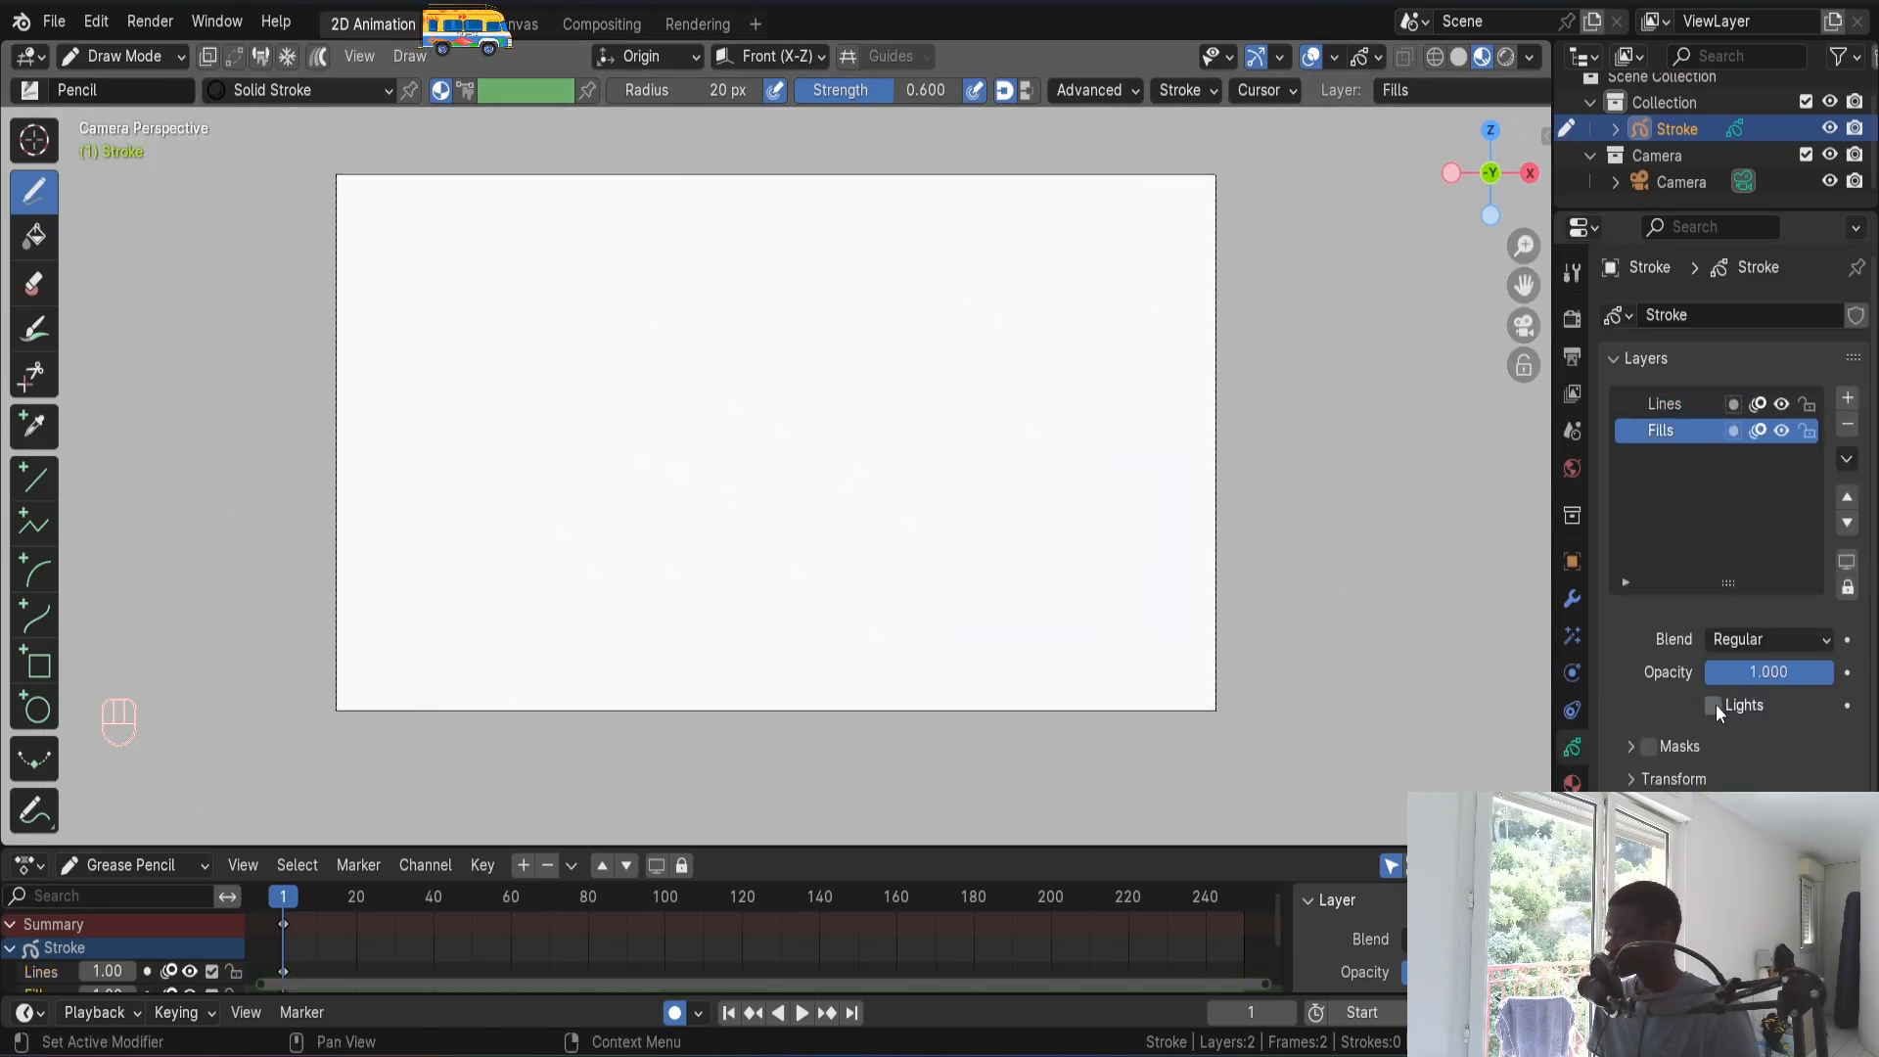
left_click(1669, 405)
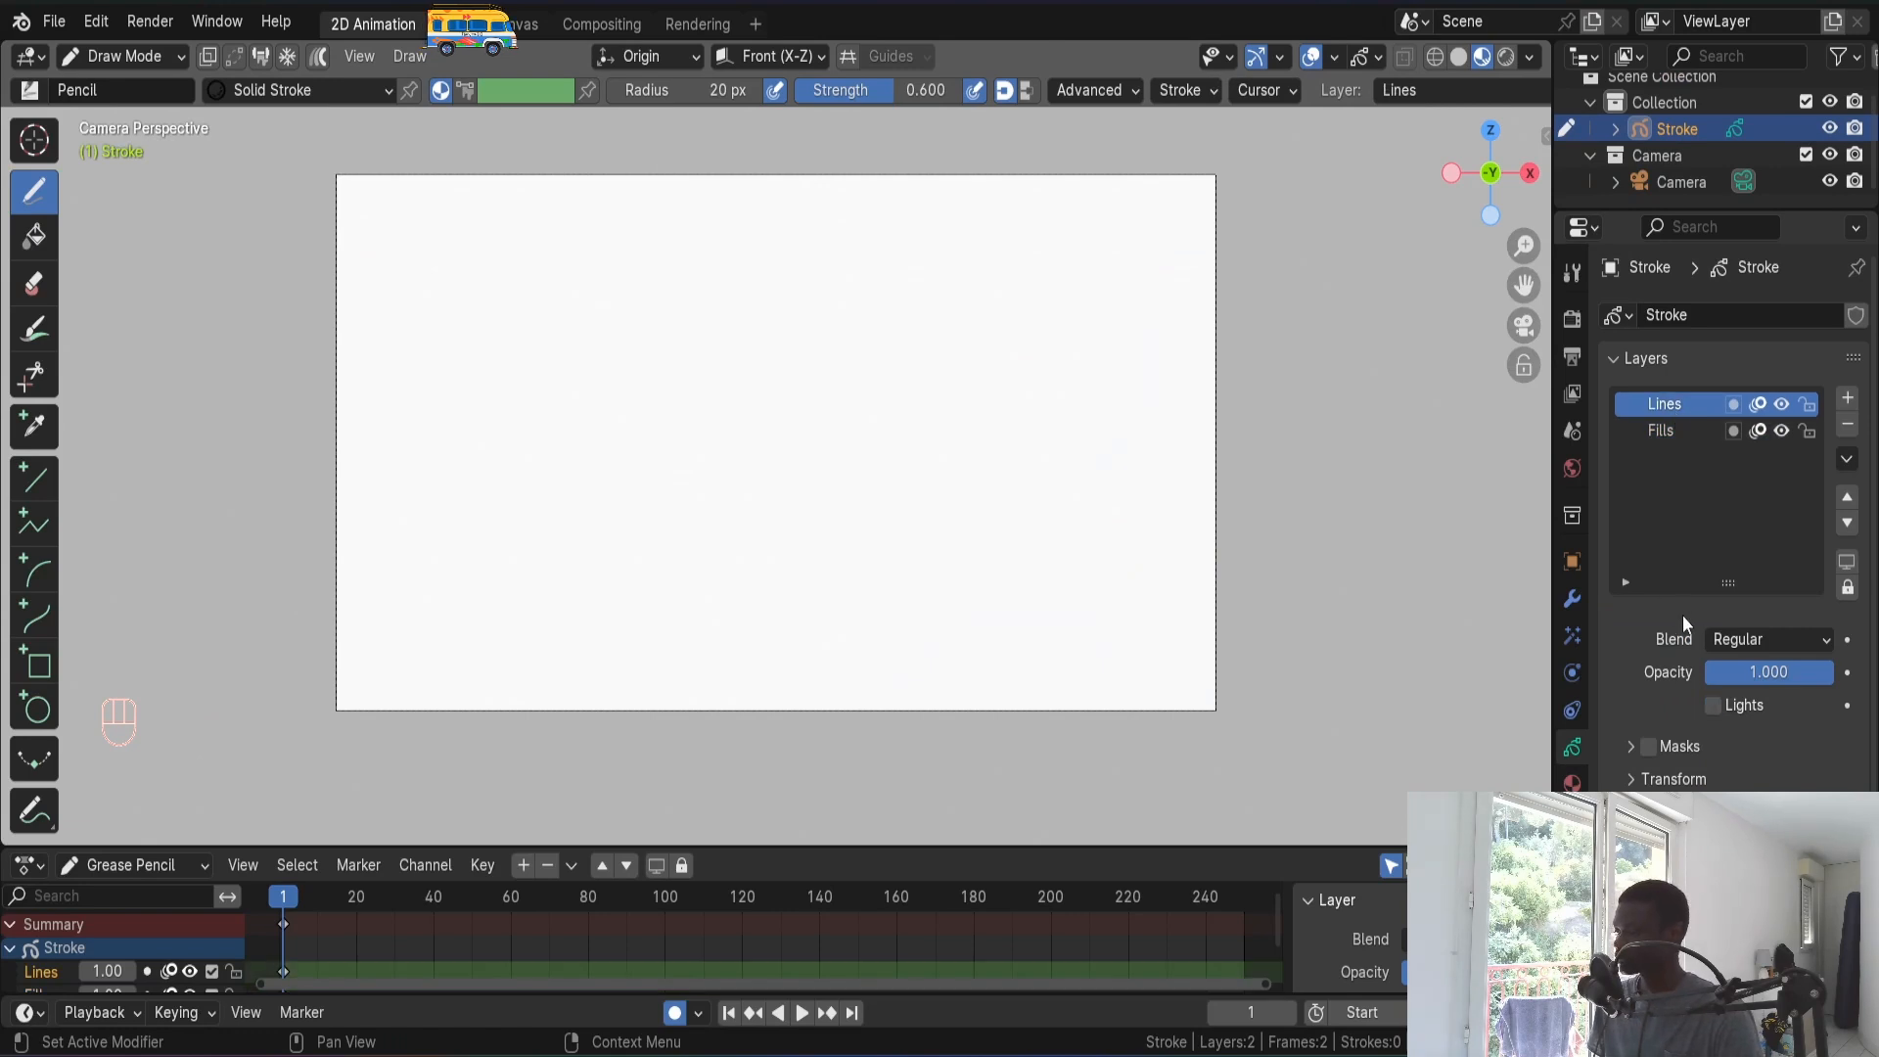
- Rename the Fills layer as bg
left_click(1664, 432)
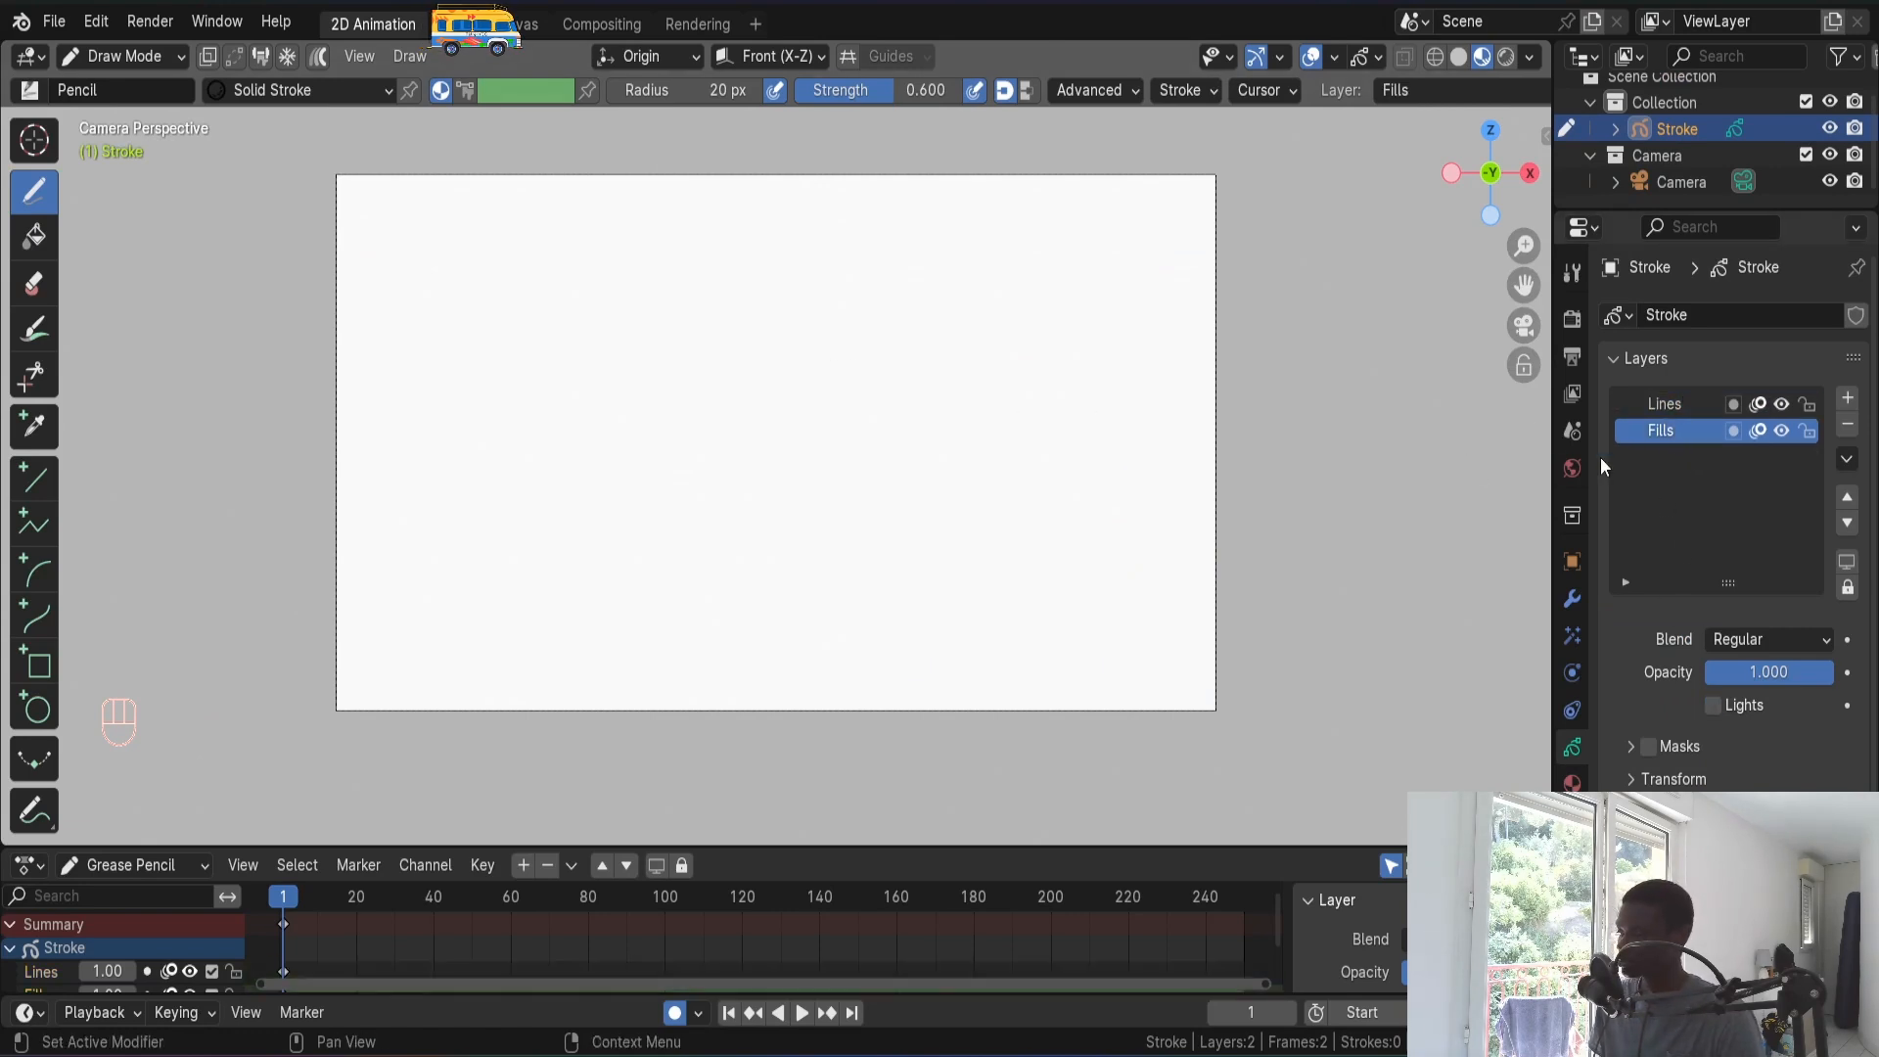
double_click(1673, 432)
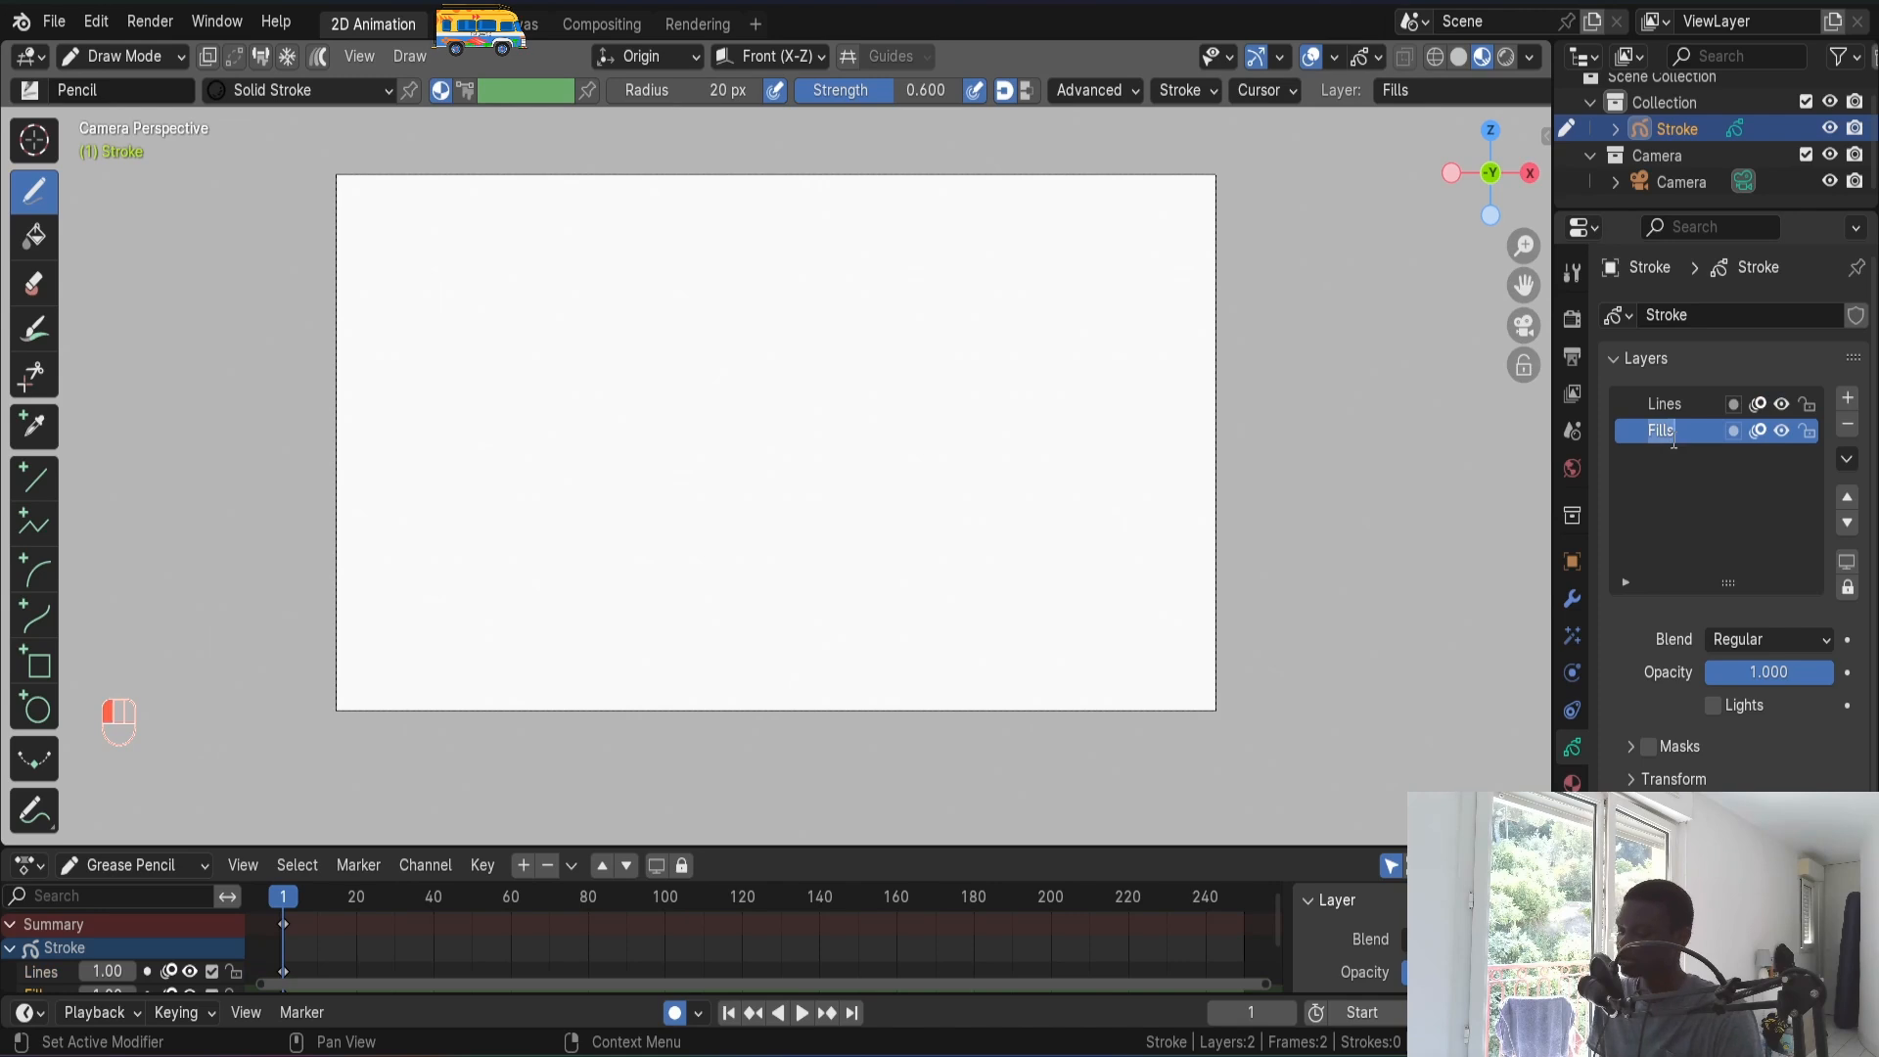
type("by")
key("Return")
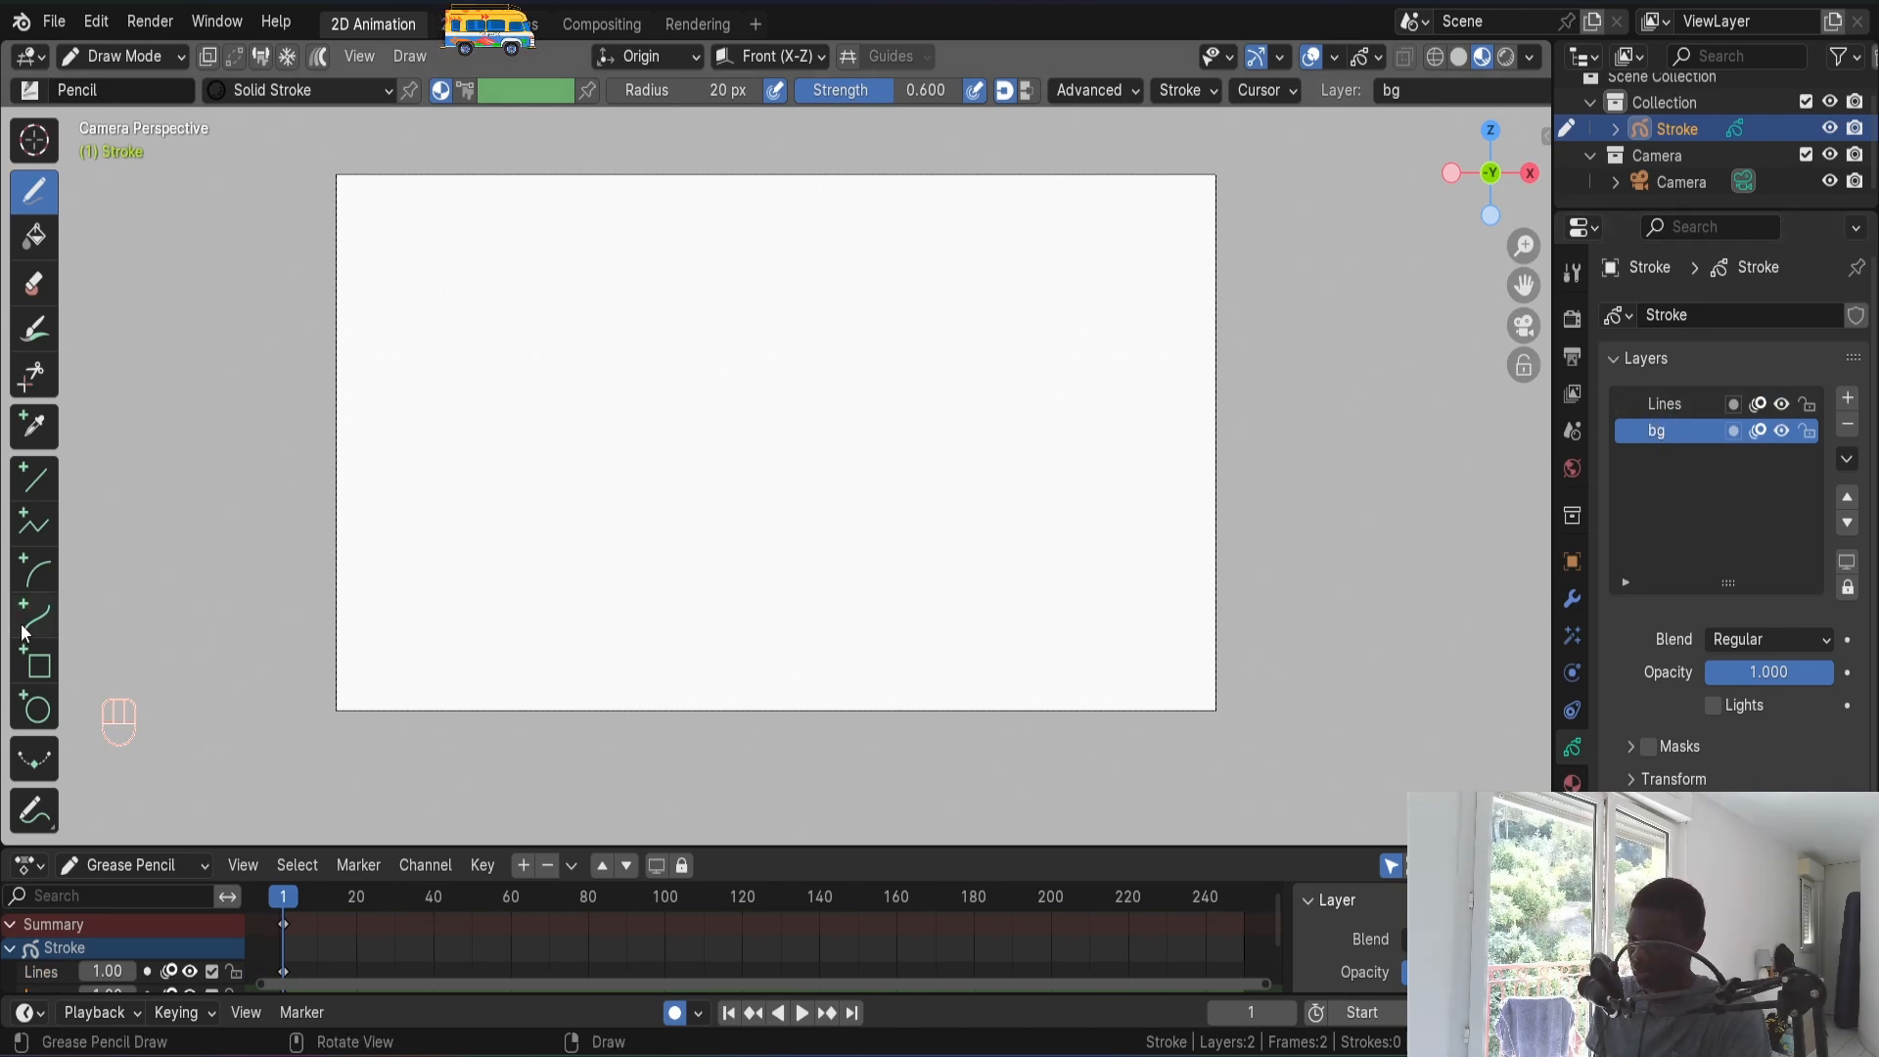
- Draw a straight horizontal ground line across the lower part of the camera frame on the bg layer, using the Line tool with the Ink Pen brush
left_click(34, 479)
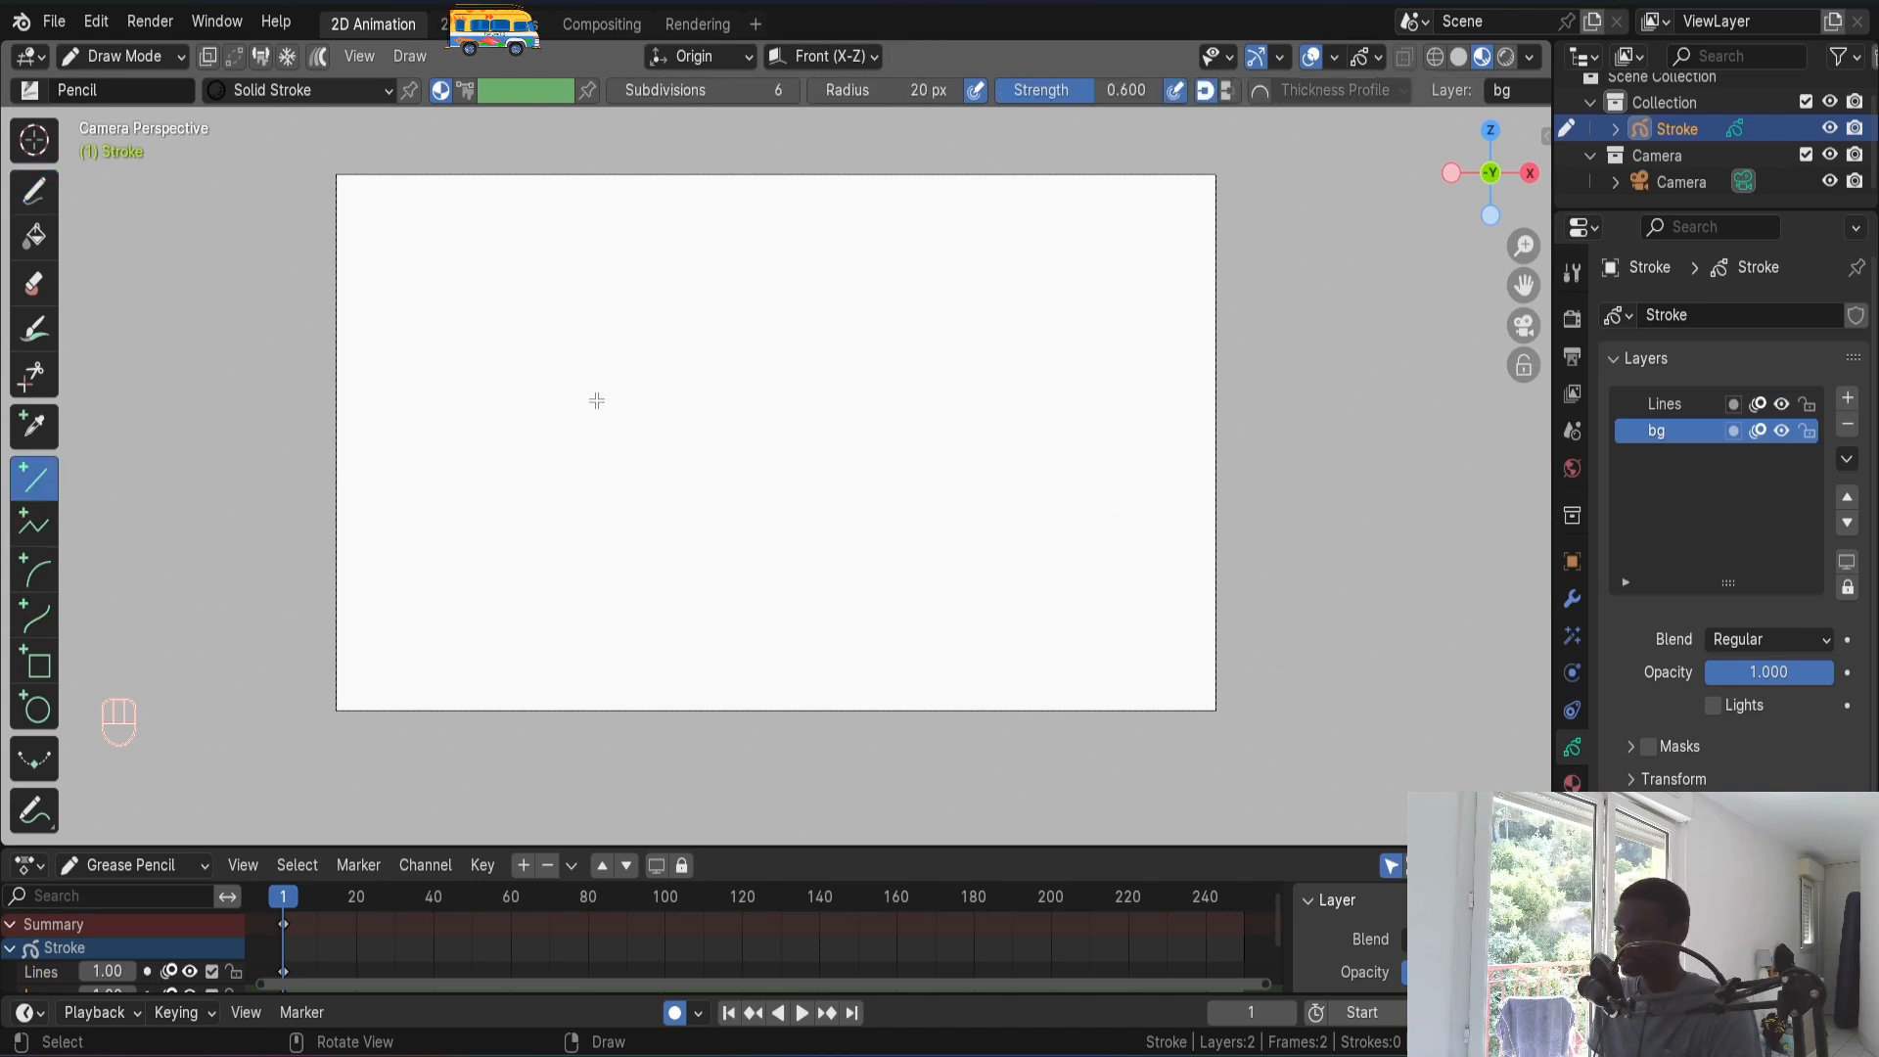
left_click(29, 90)
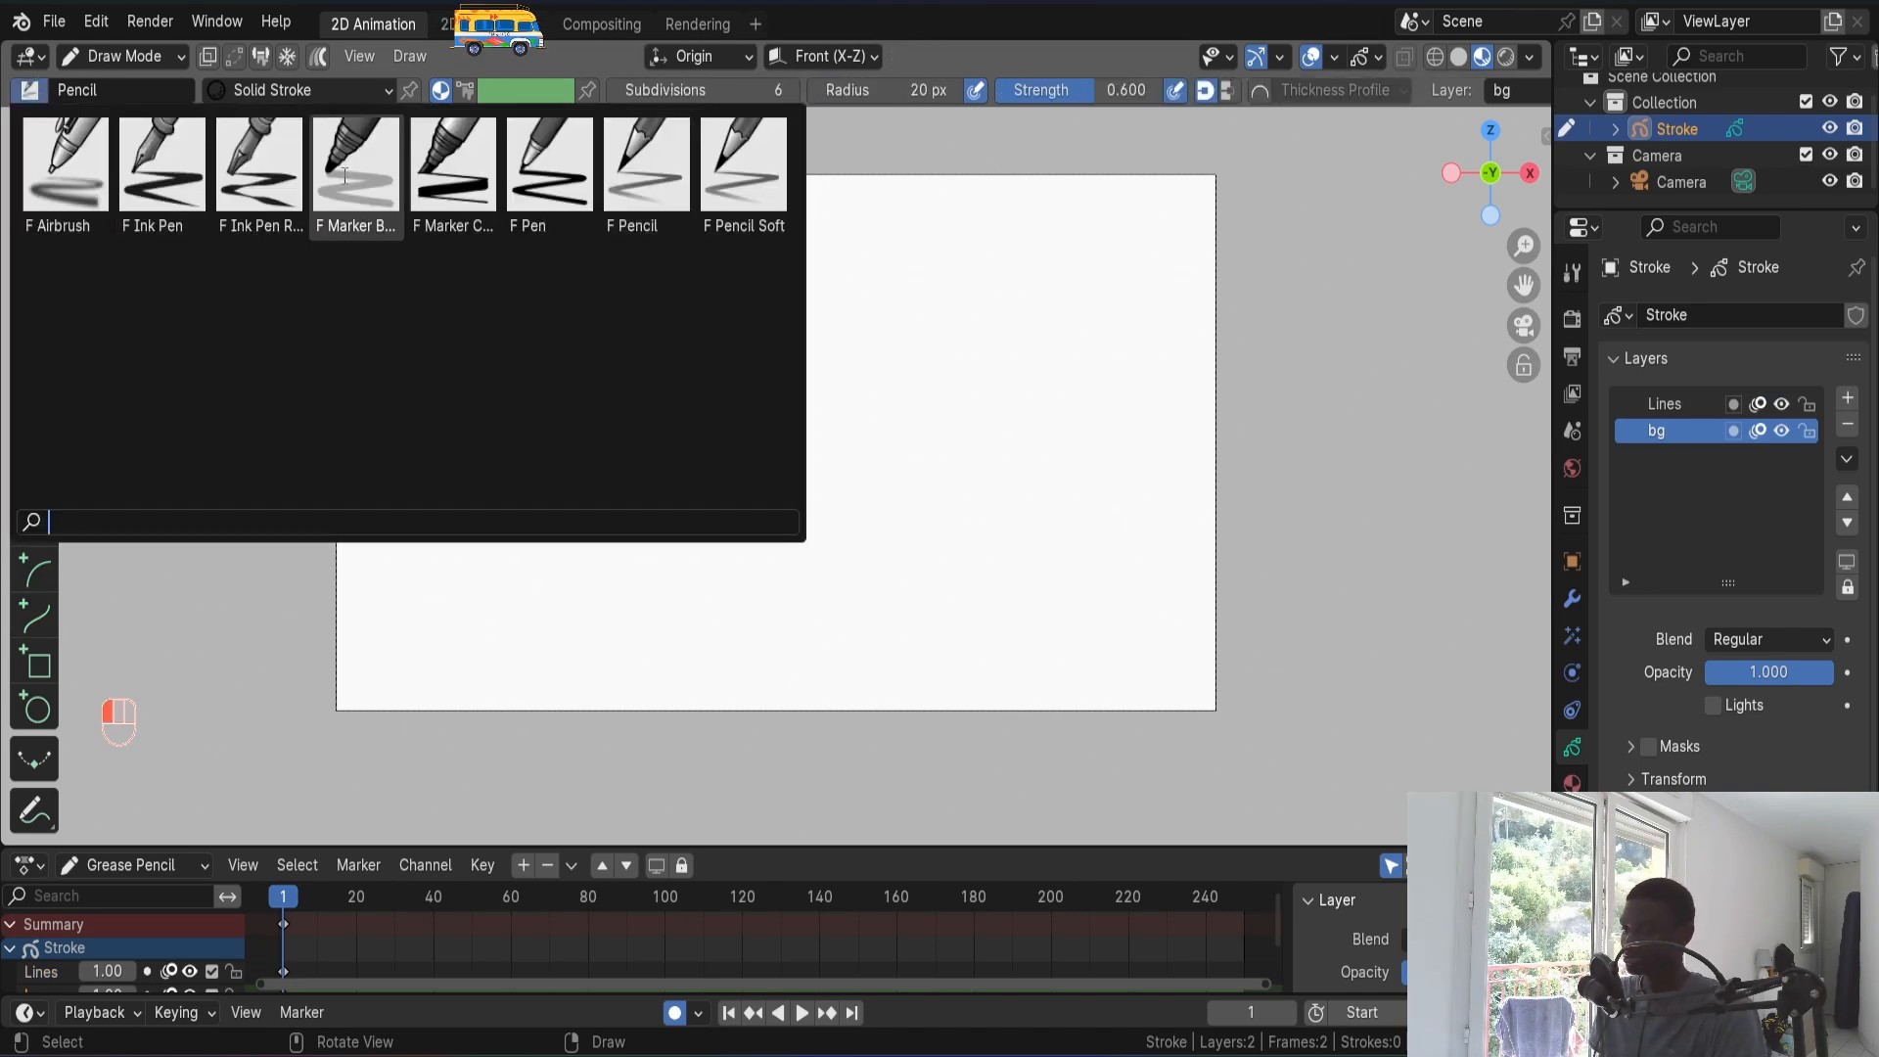
left_click(174, 174)
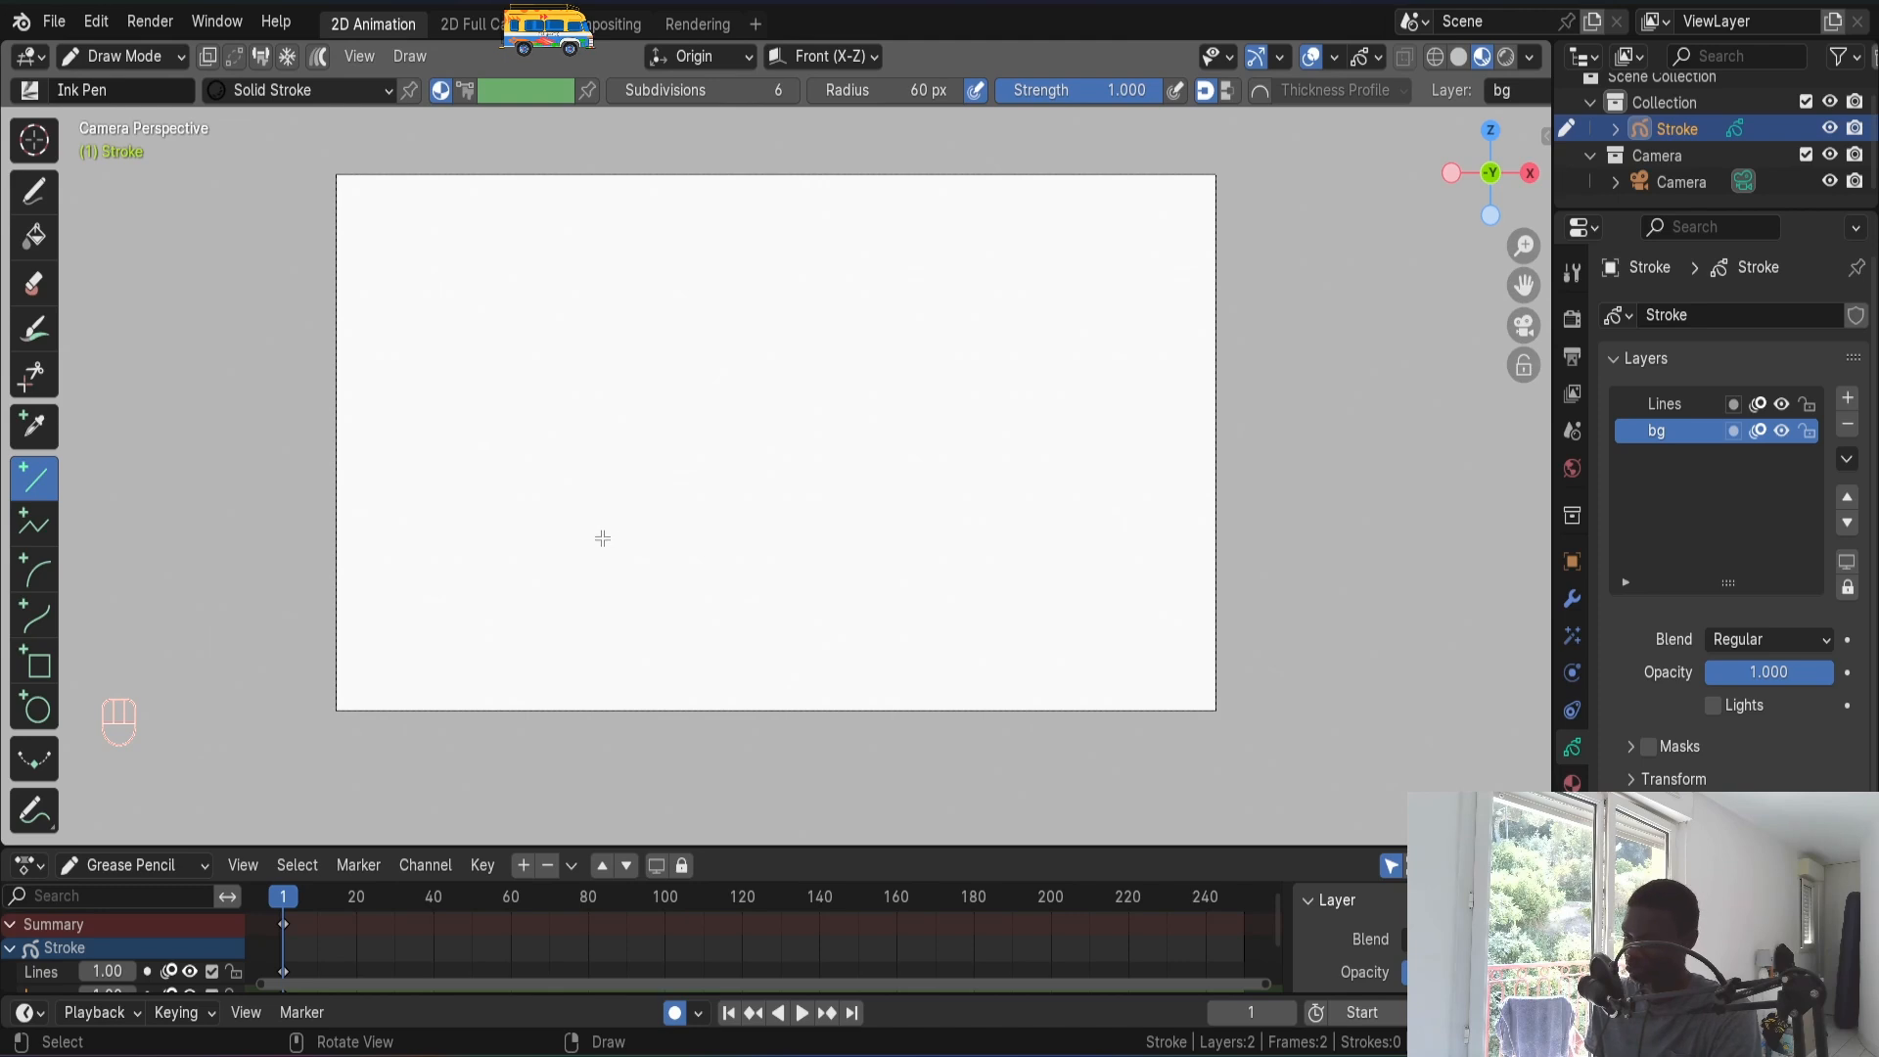
mouse_move(313, 559)
left_mouse_down()
mouse_move(407, 592)
mouse_move(1354, 523)
left_mouse_up()
key("Escape")
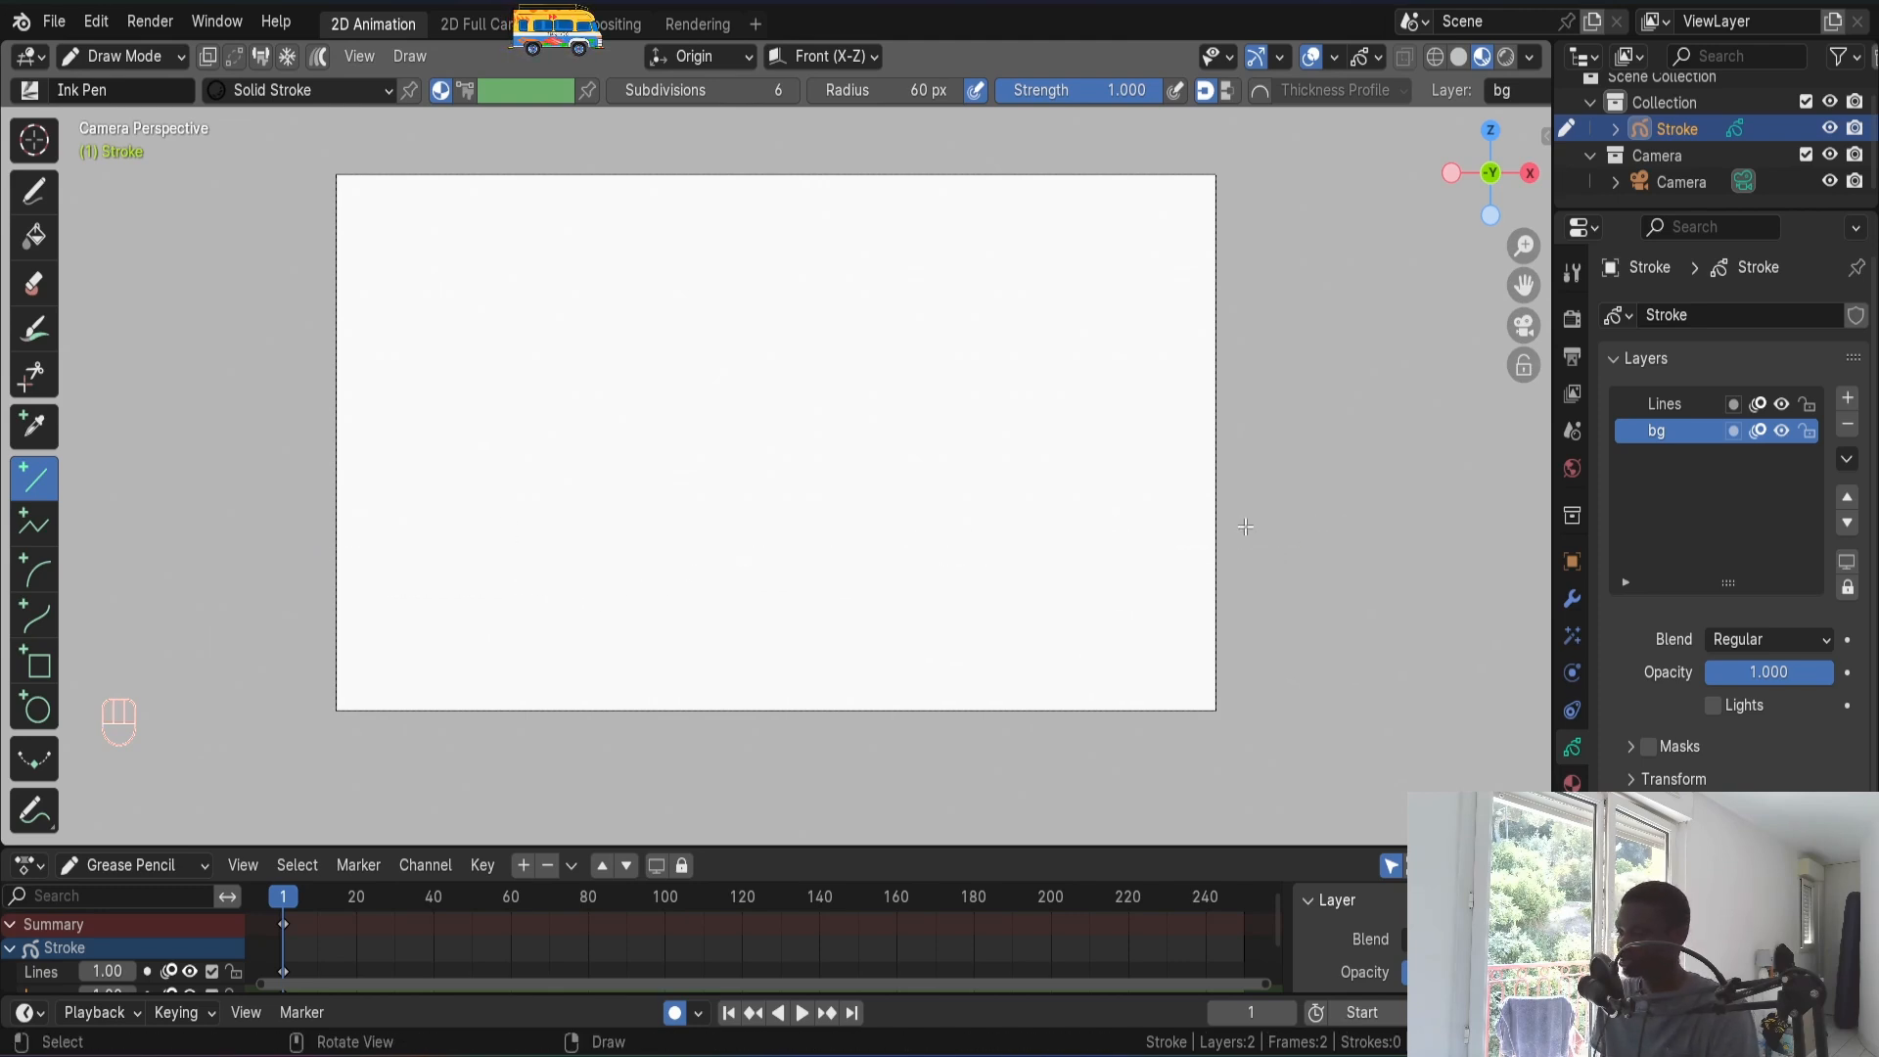
mouse_move(312, 589)
left_mouse_down()
mouse_move(1288, 549)
mouse_move(1243, 597)
left_mouse_up()
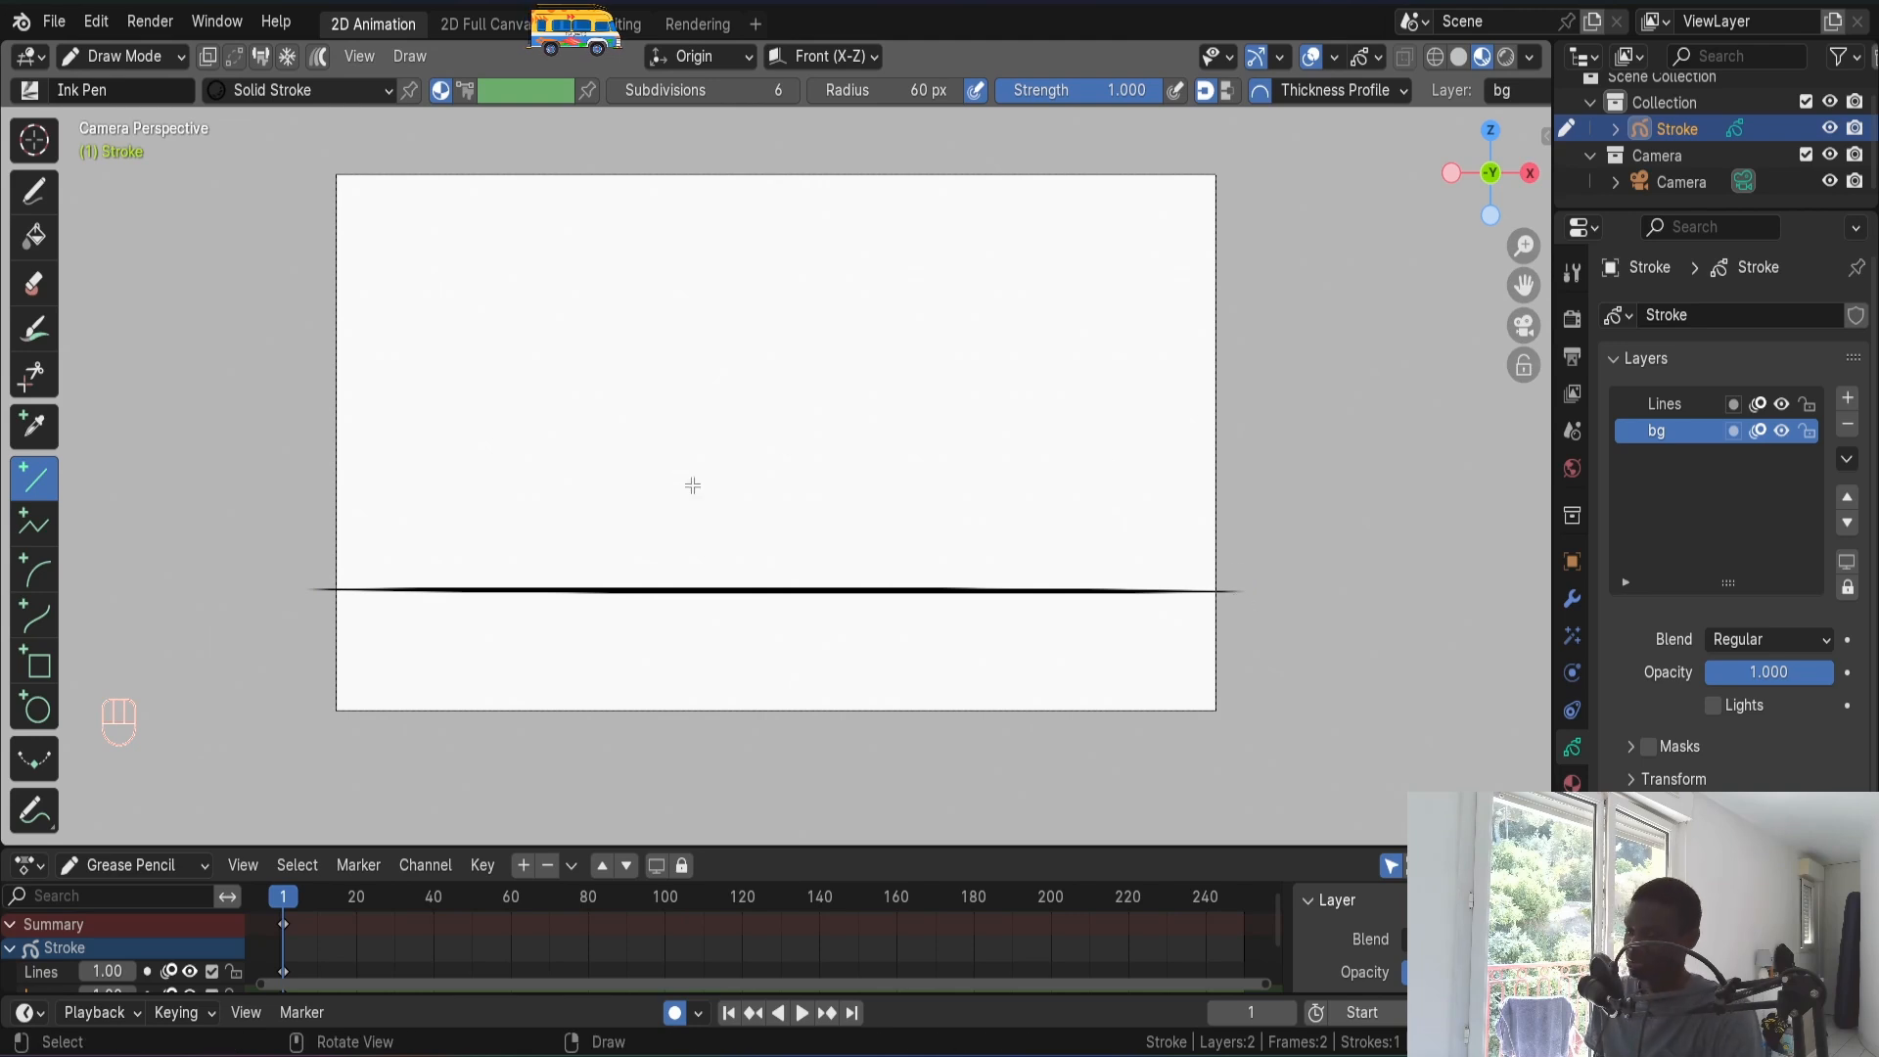
- Return to the freehand Draw tool and make the Lines layer active
key("b")
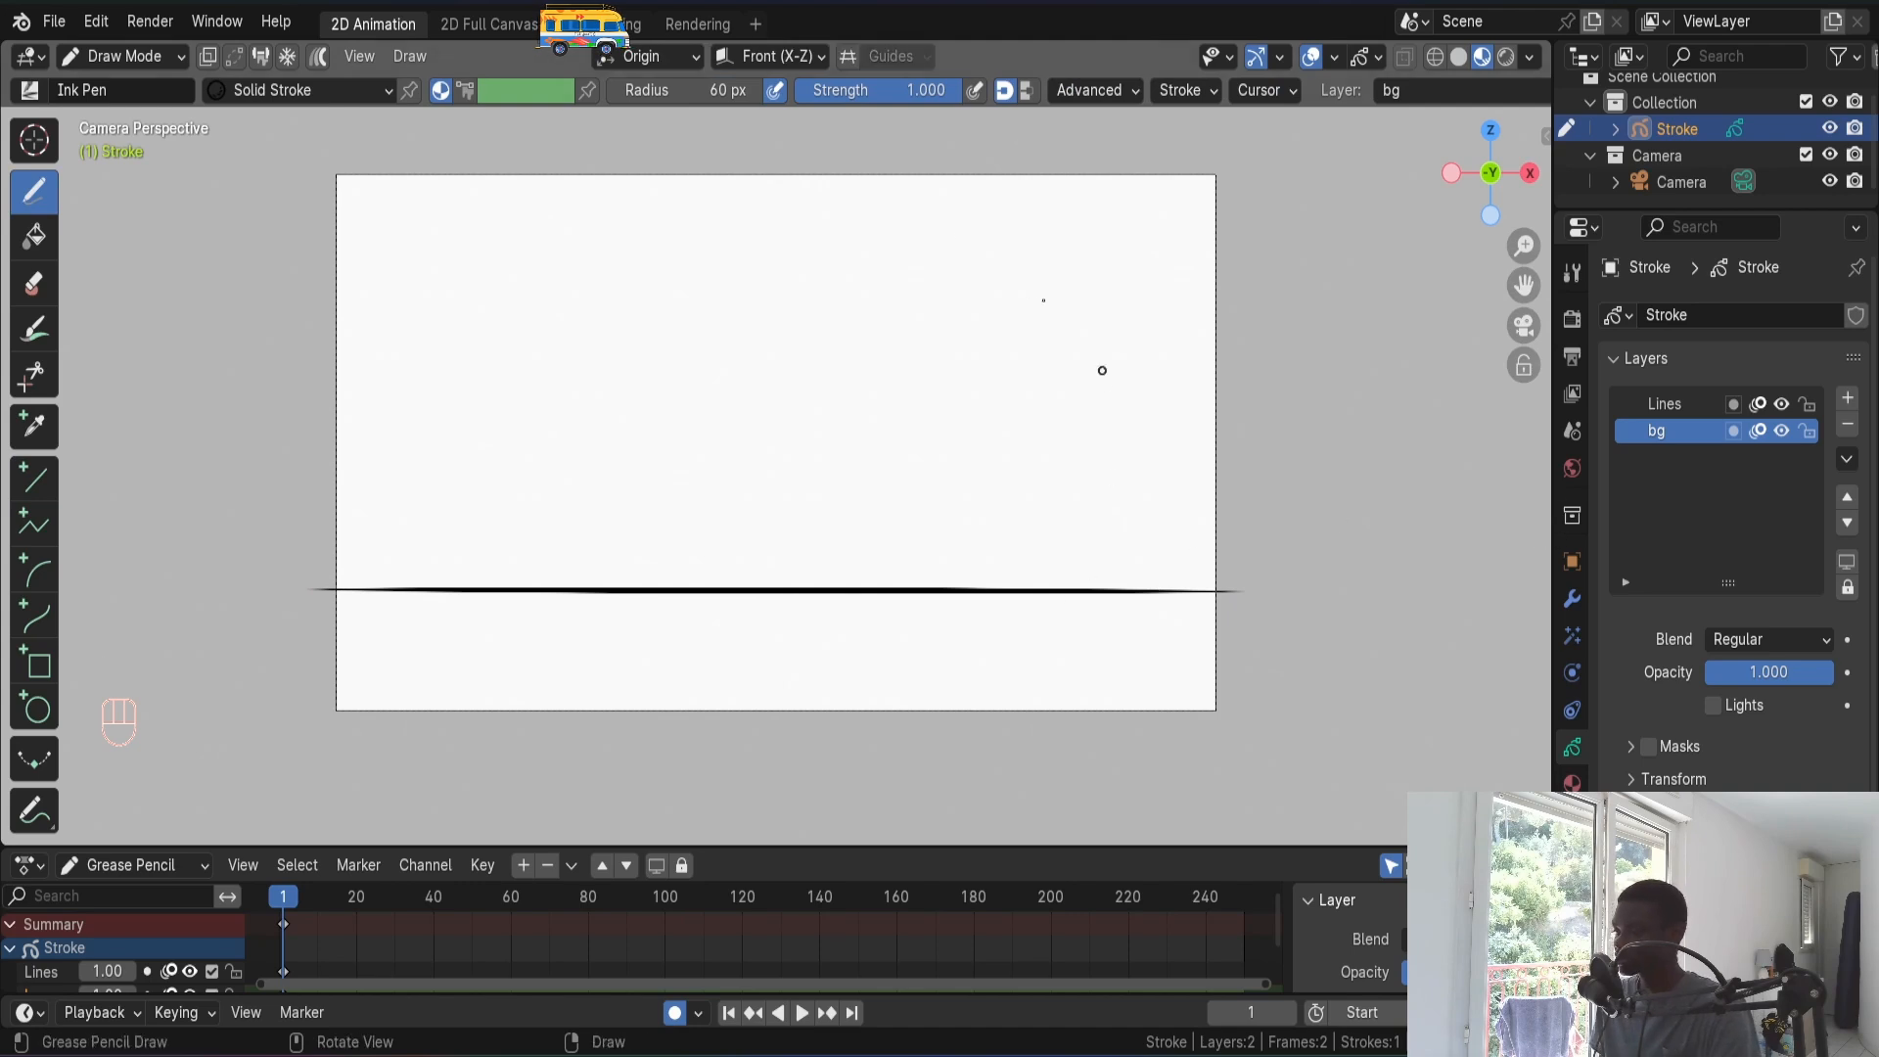
left_click(1665, 403)
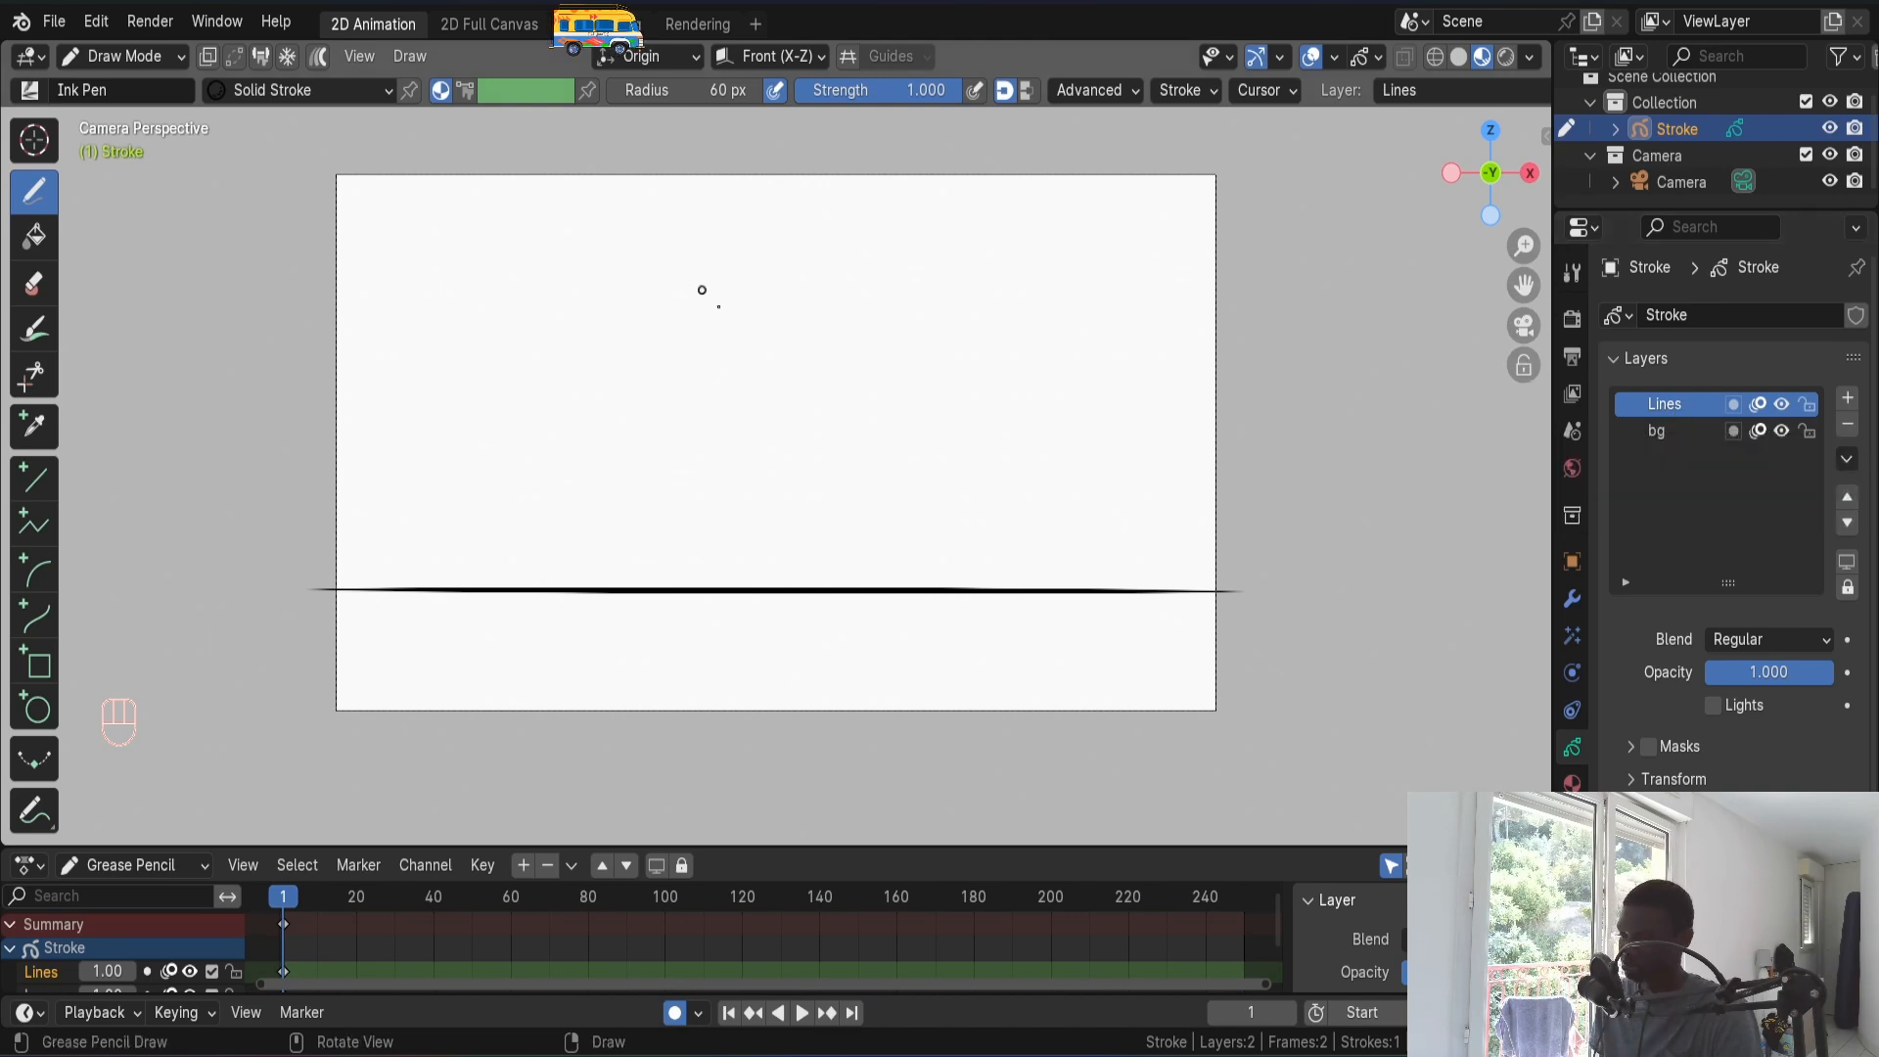
- Enlarge the Dope Sheet area to fit both layer channels and turn off auto keying
middle_click_drag(820, 371, 820, 416, "ctrl+alt")
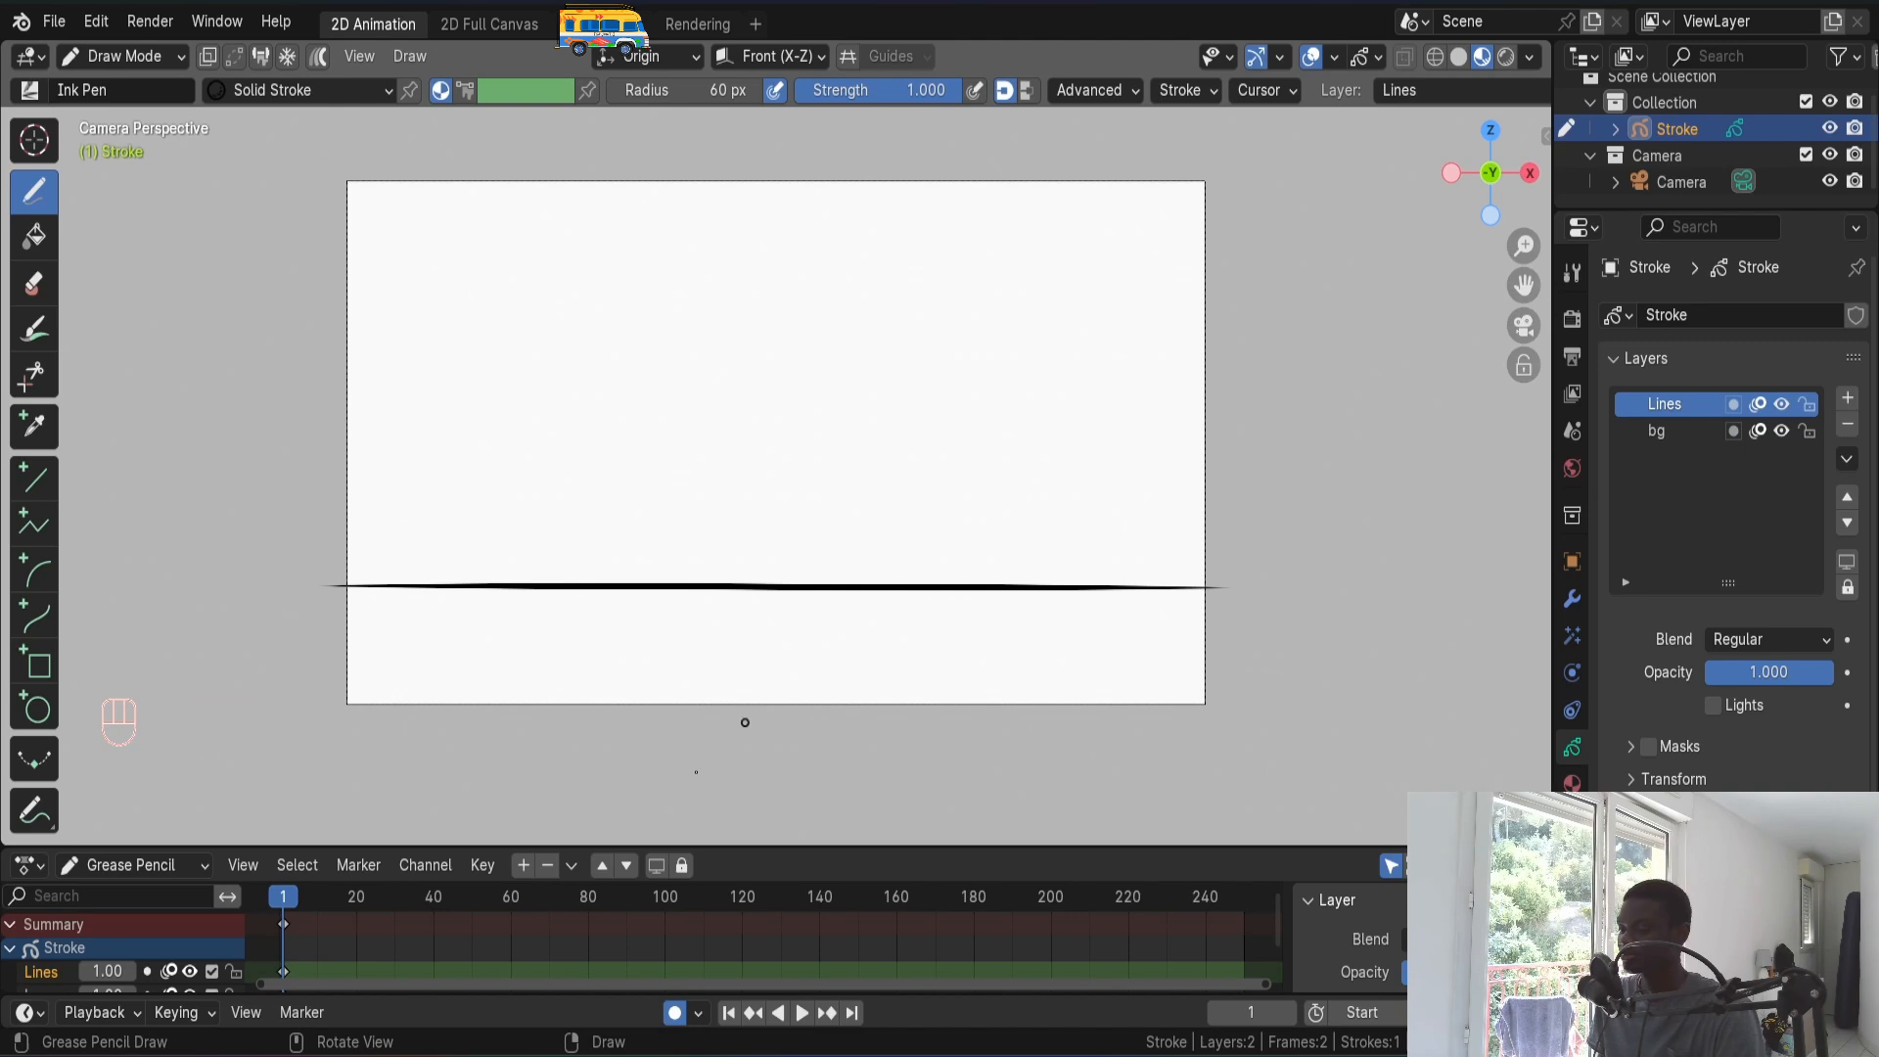
left_click_drag(808, 844, 755, 792)
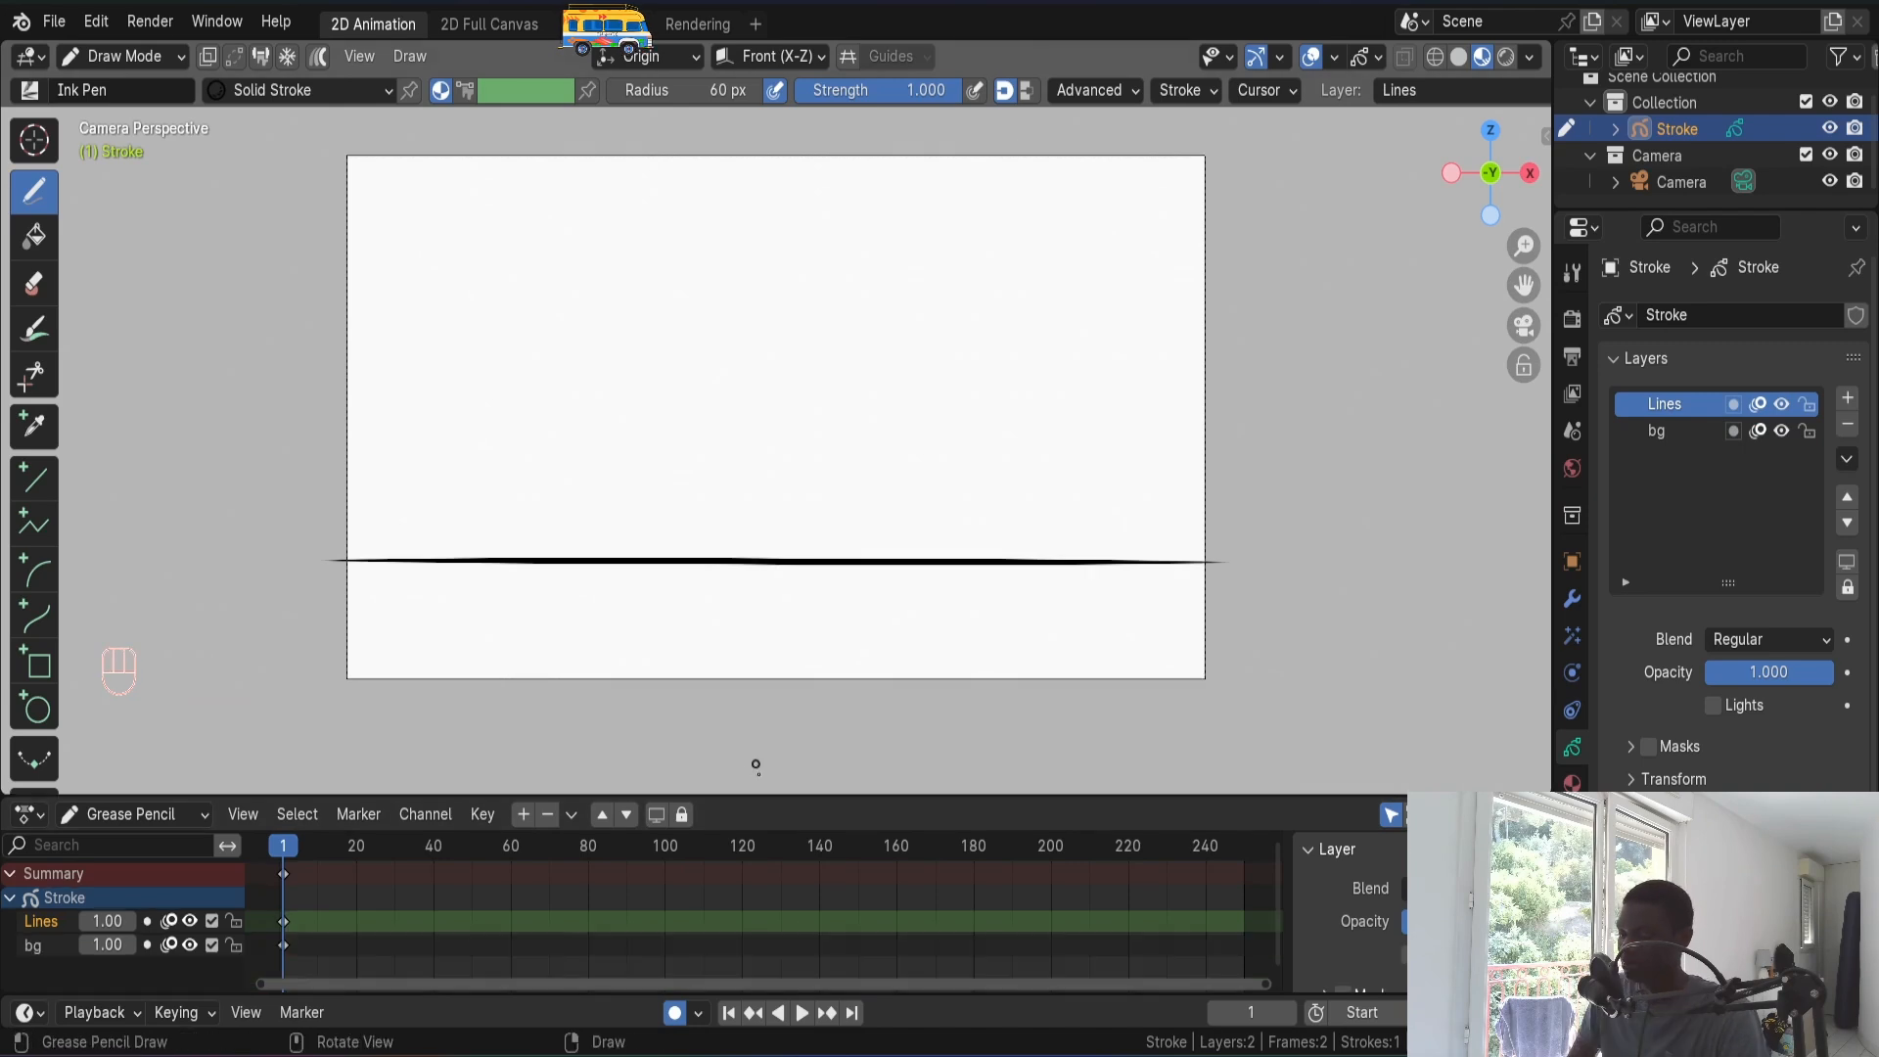
left_click(676, 1013)
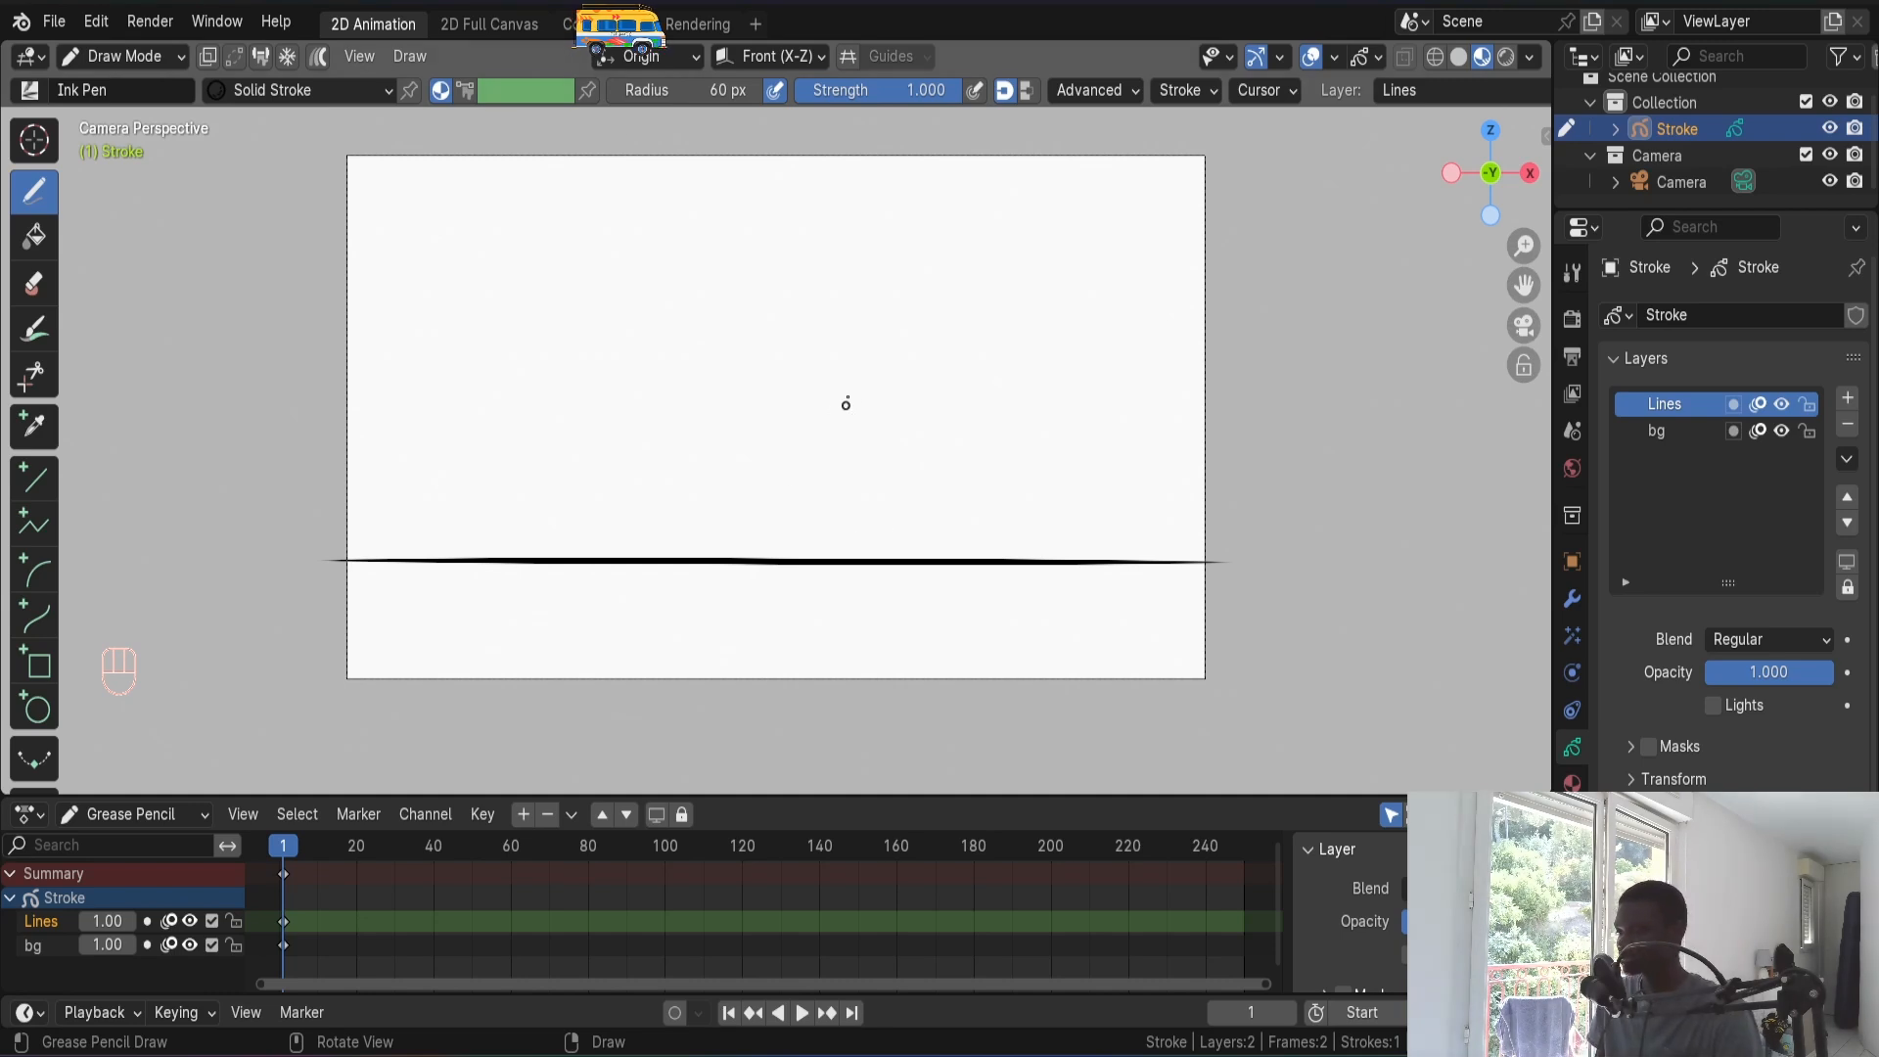
- Lock the bg layer against editing while keeping the Lines layer active
middle_click_drag(843, 403, 923, 398, "shift")
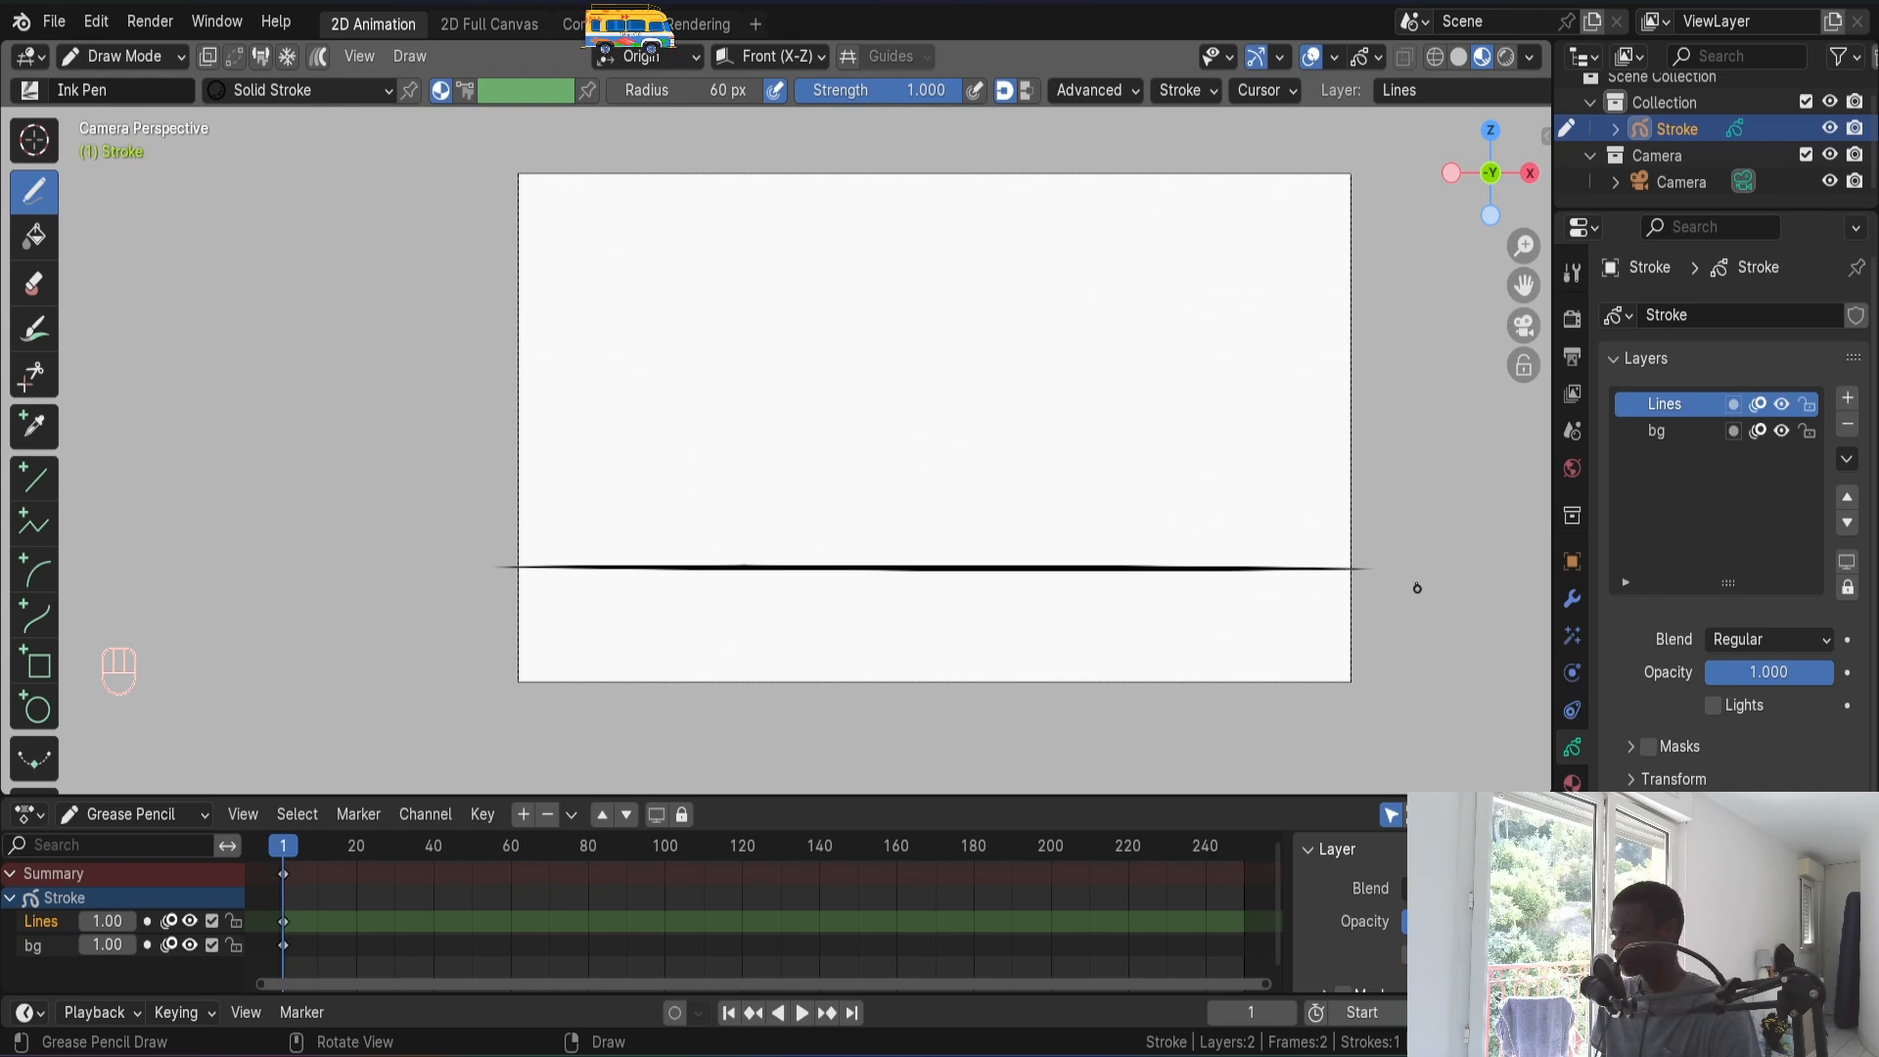
left_click(1806, 431)
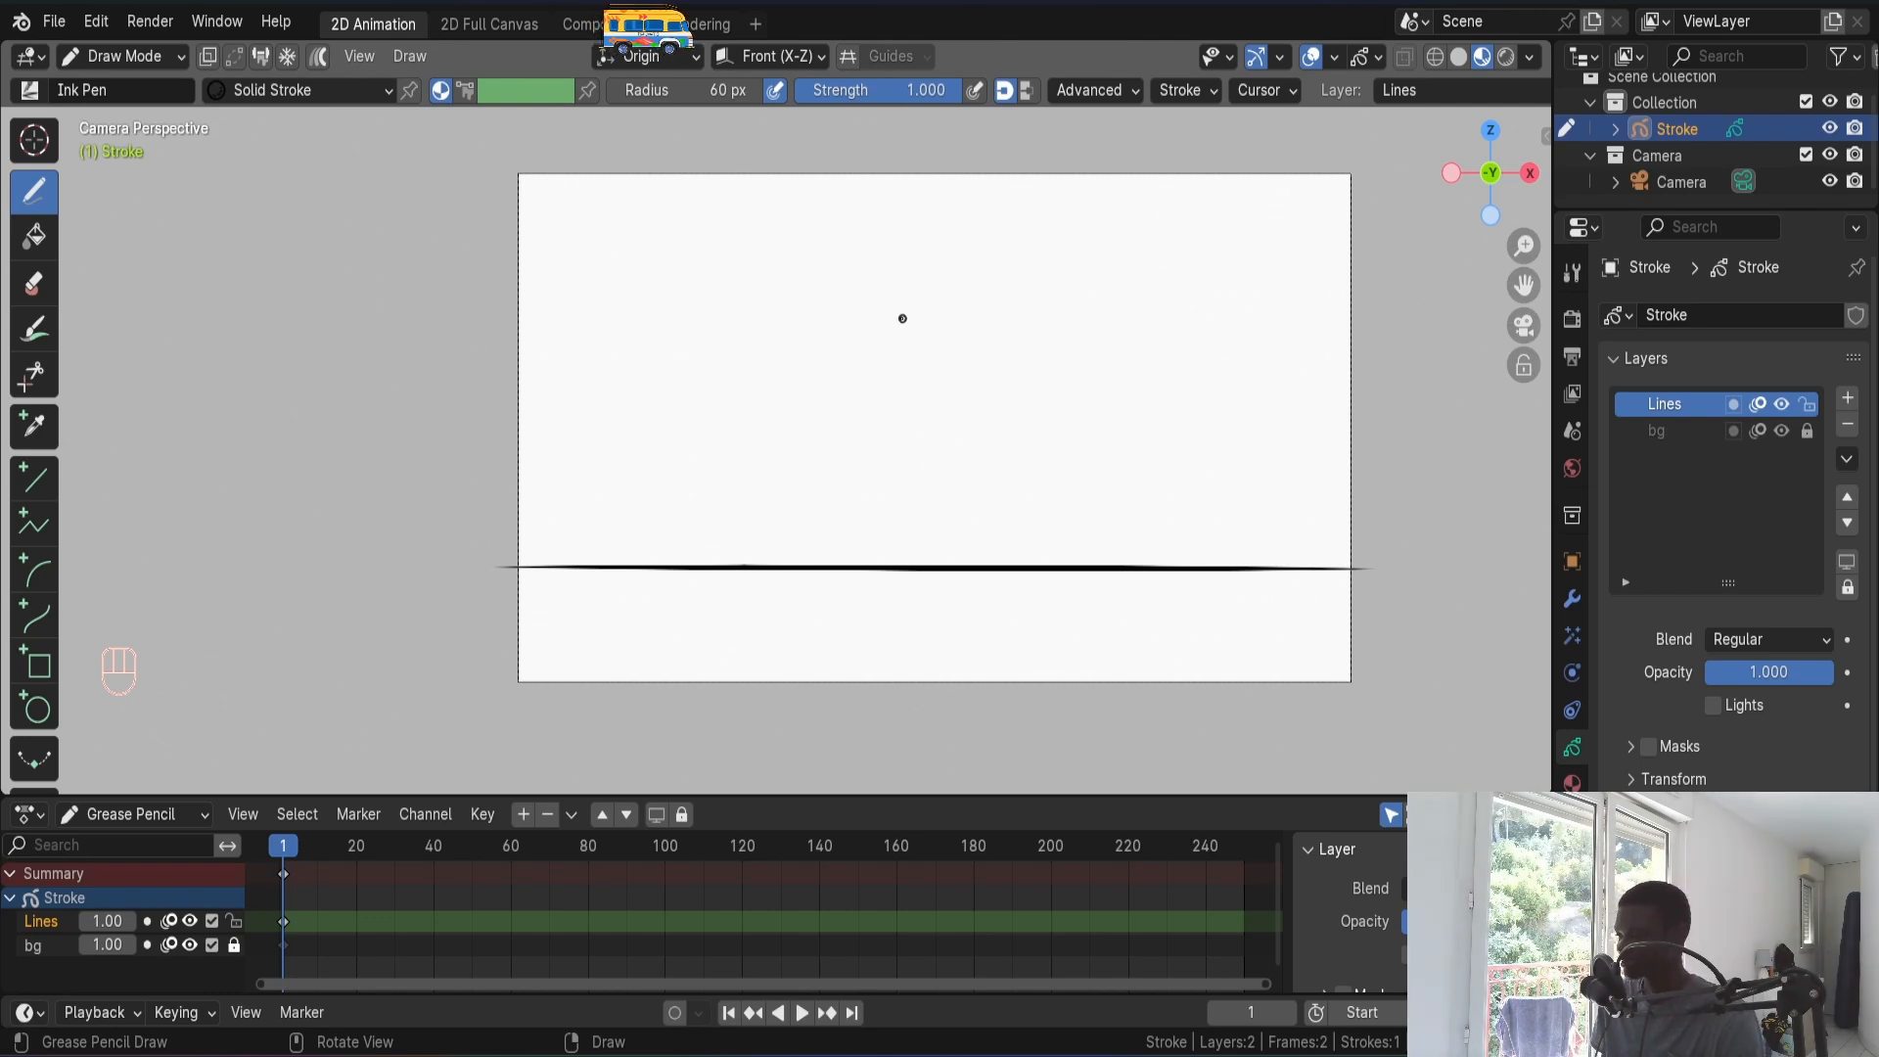
- Draw a small round ball outline on the Lines layer near the top centre of the camera frame
left_click_drag(895, 245, 925, 256)
key("ctrl+z")
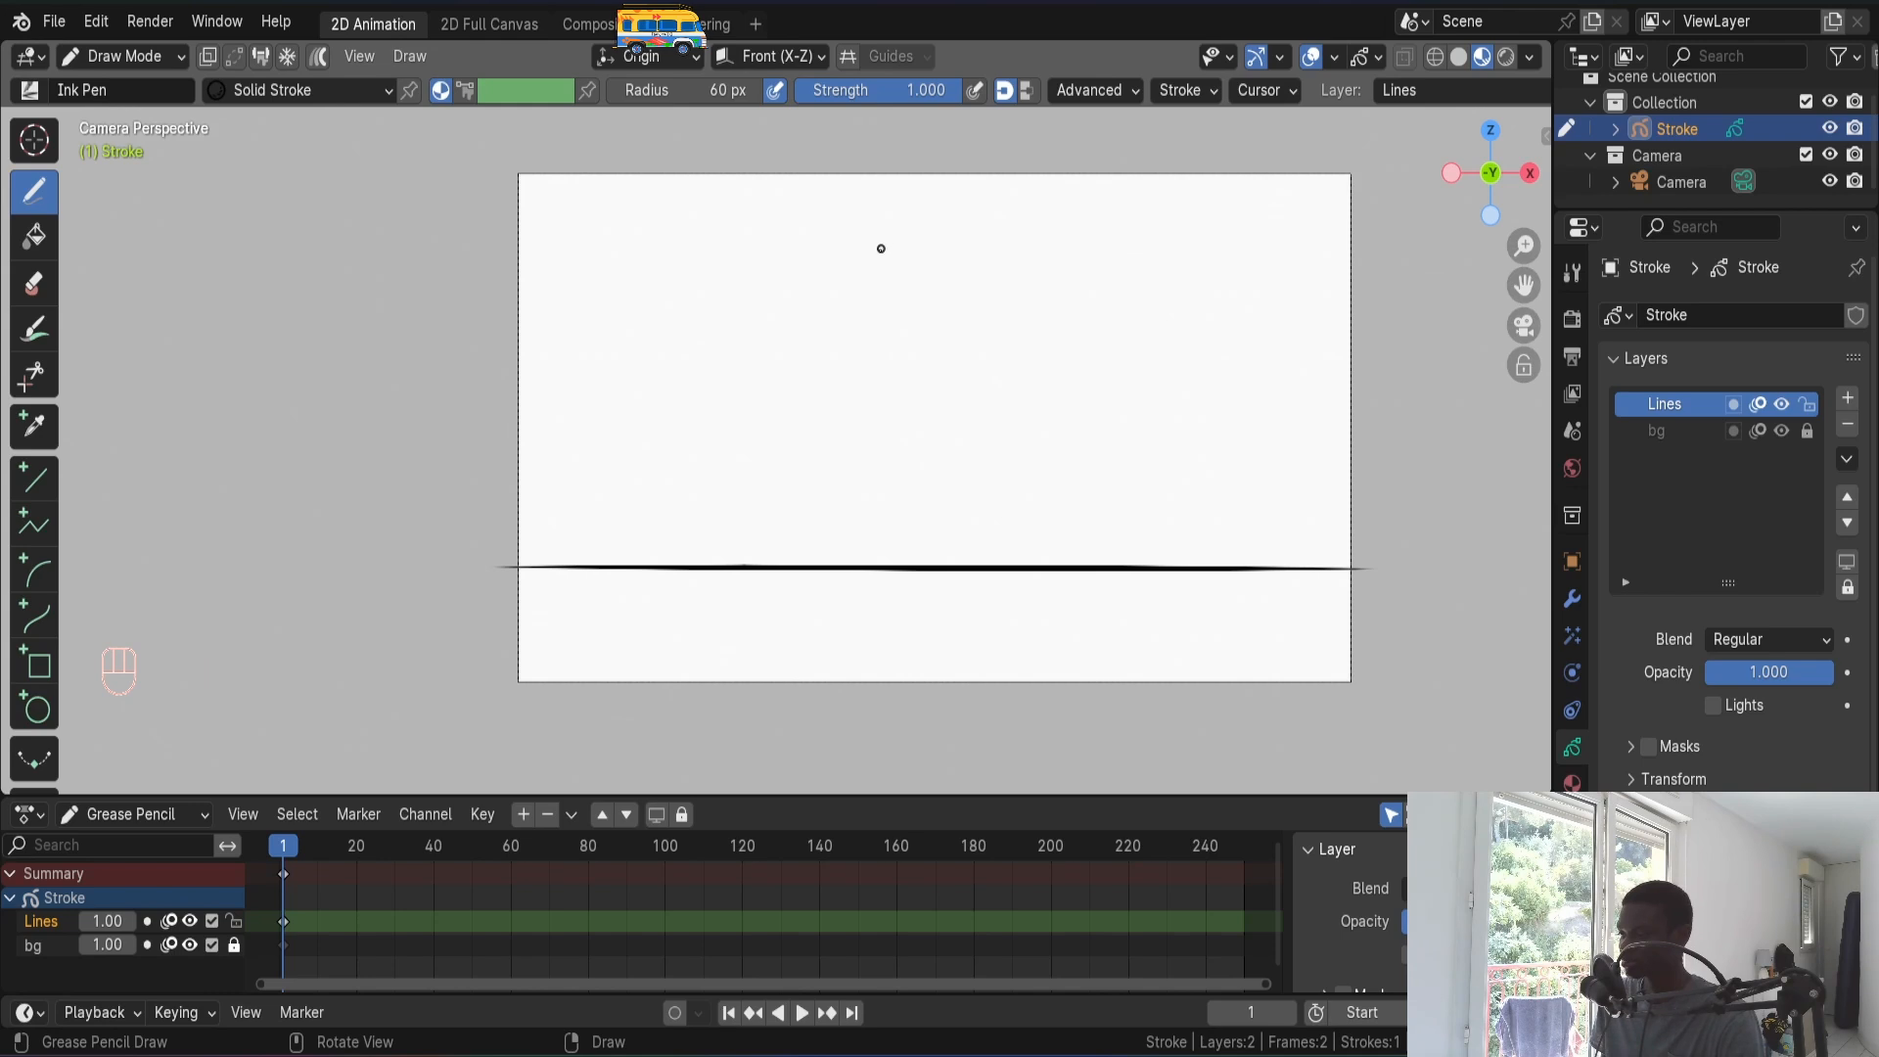
mouse_move(881, 245)
left_mouse_down()
mouse_move(927, 256)
mouse_move(884, 244)
left_mouse_up()
- Switch to Sculpt Mode and set the sculpt brush radius to 40 px
key("ctrl+Tab")
left_click(927, 607)
key("f")
left_click(950, 349)
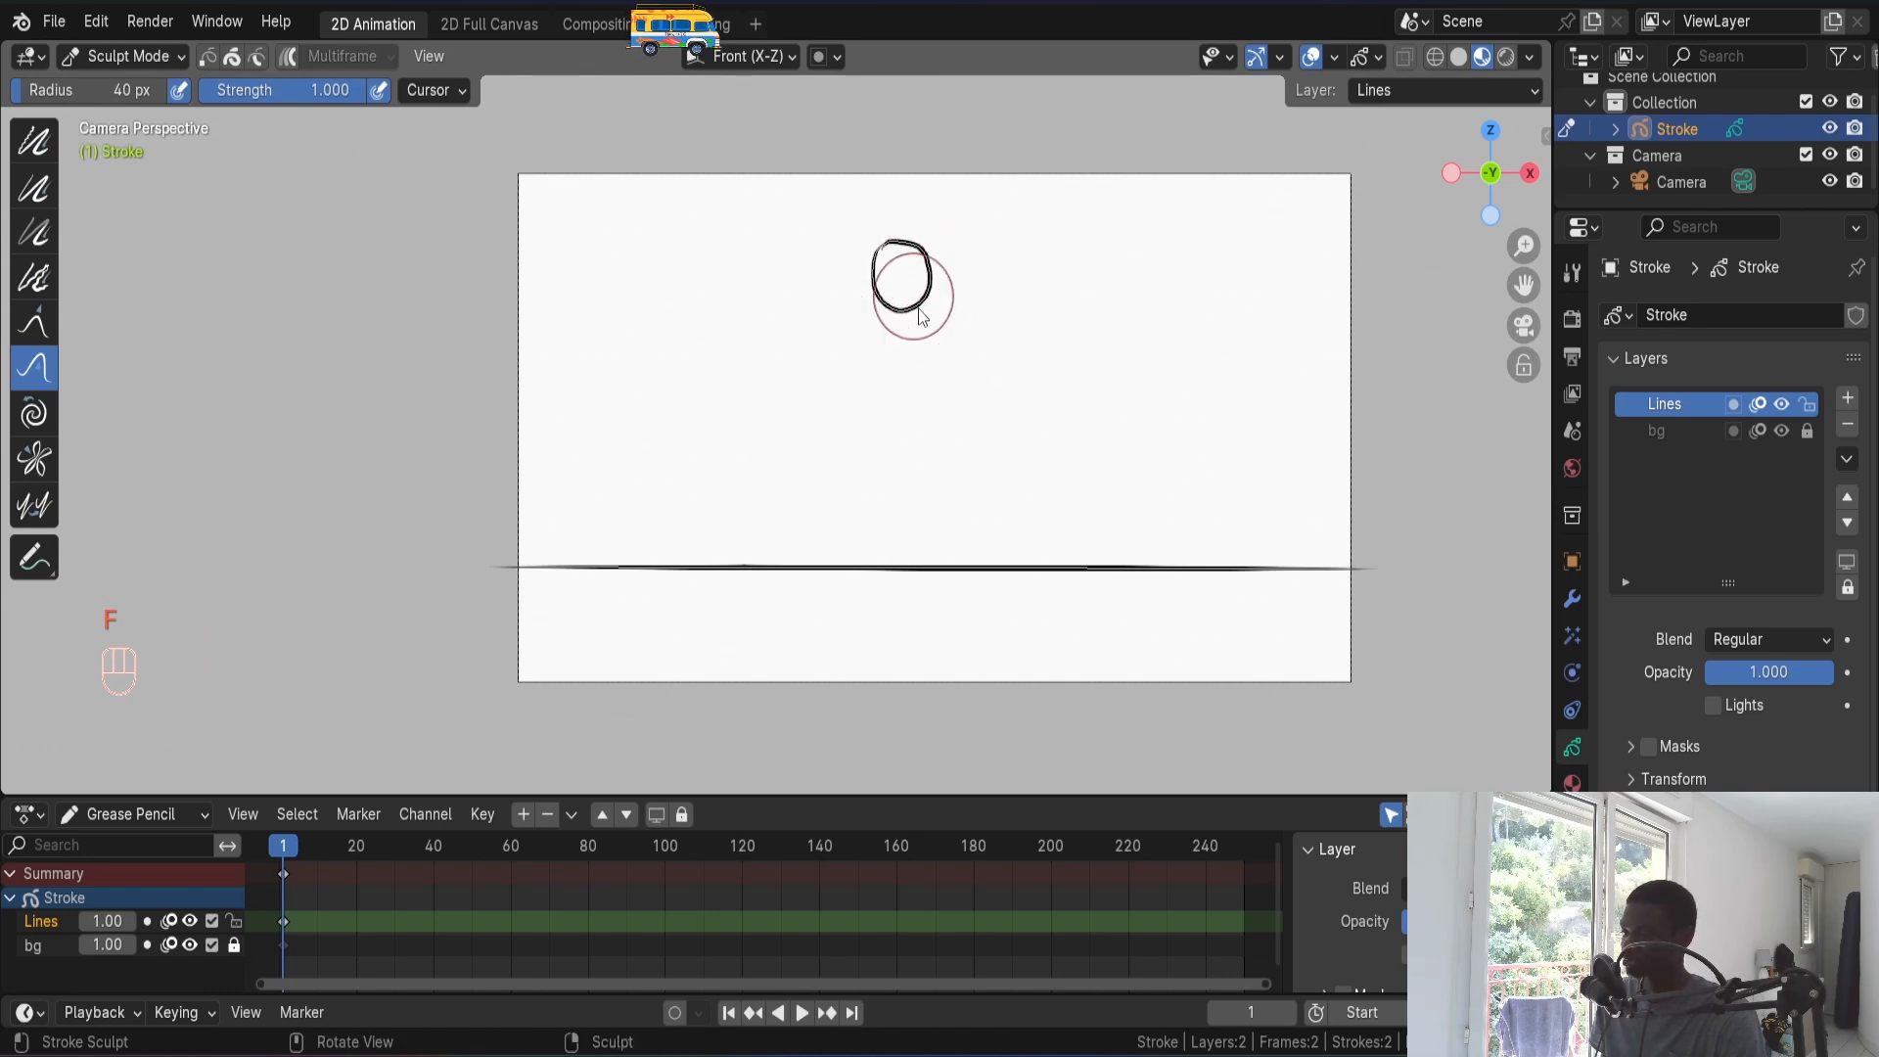
- Select the whole ball stroke in Edit Mode, move it straight up along Z, and return to Draw Mode
key("ctrl+Tab")
key("Tab")
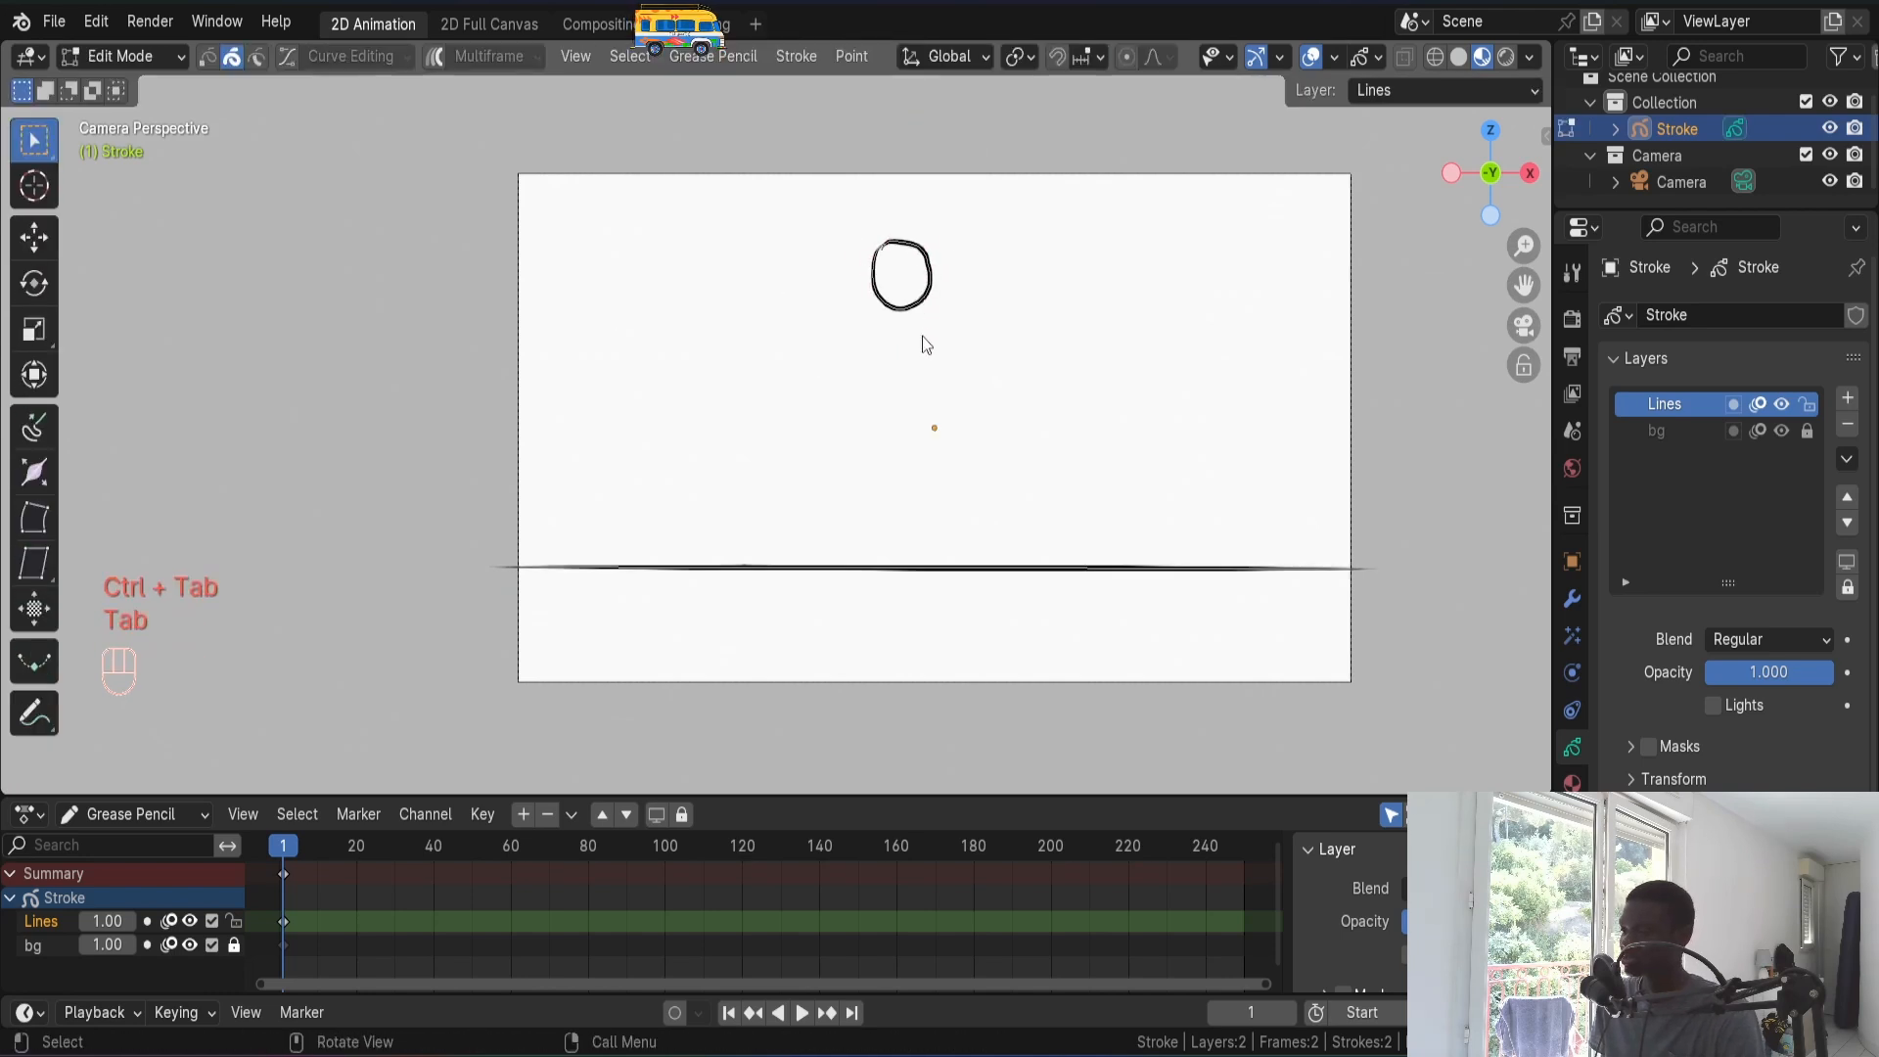
key("a")
key("g")
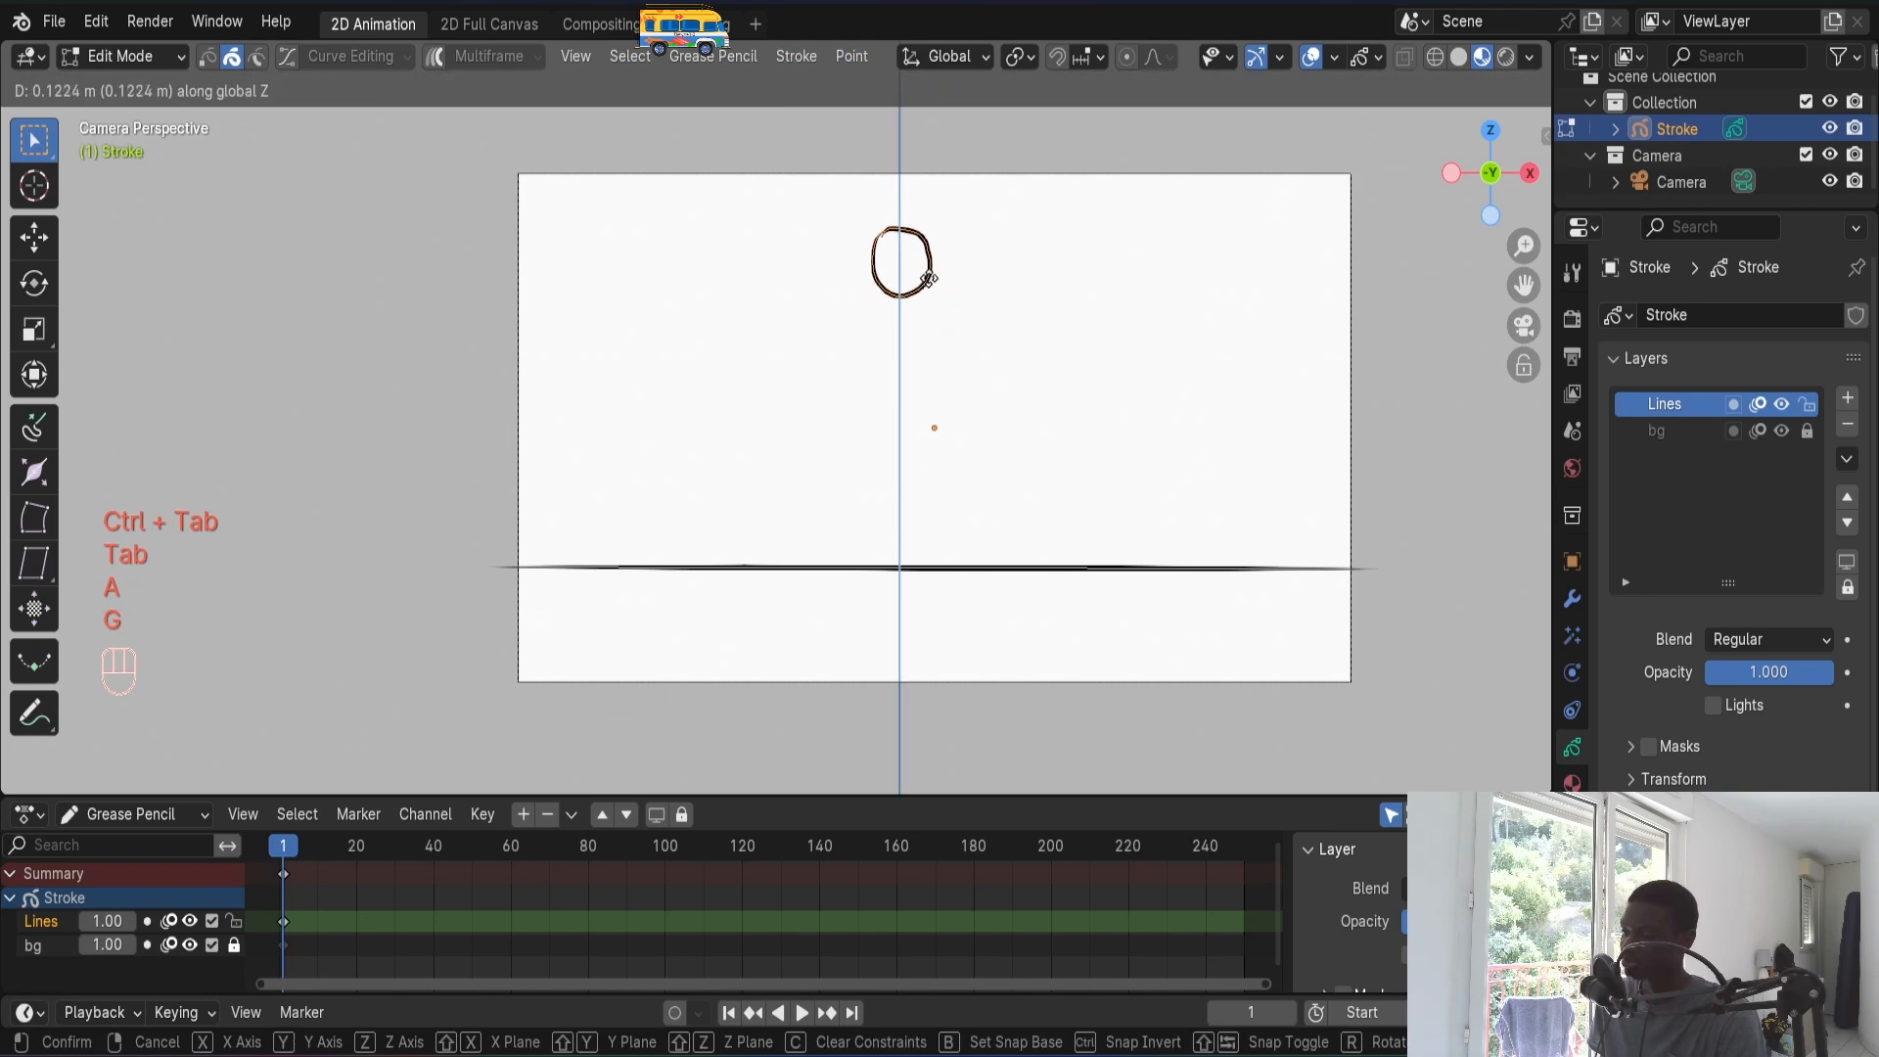
key("shift")
left_click(930, 259)
key("Tab")
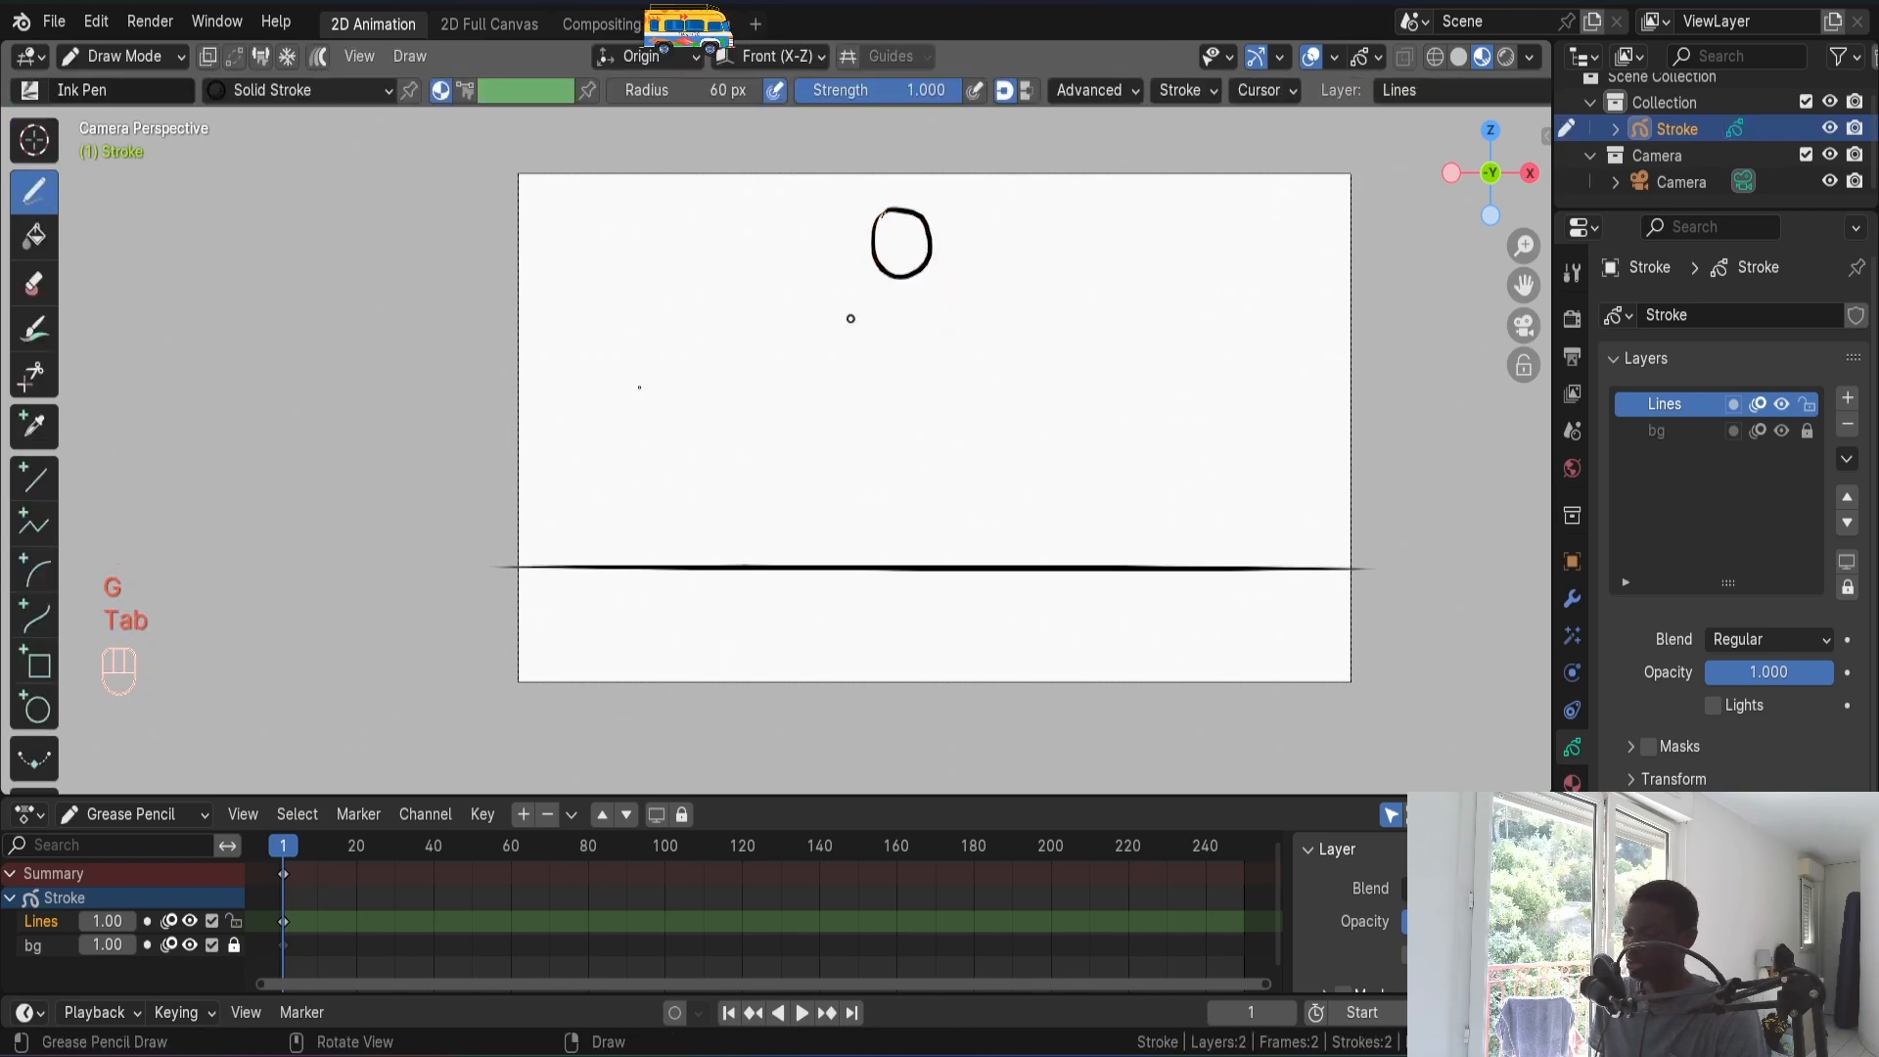
- Move the ball stroke in Edit Mode to the horizontal centre of the camera frame and return to Draw Mode
key("n")
key("n")
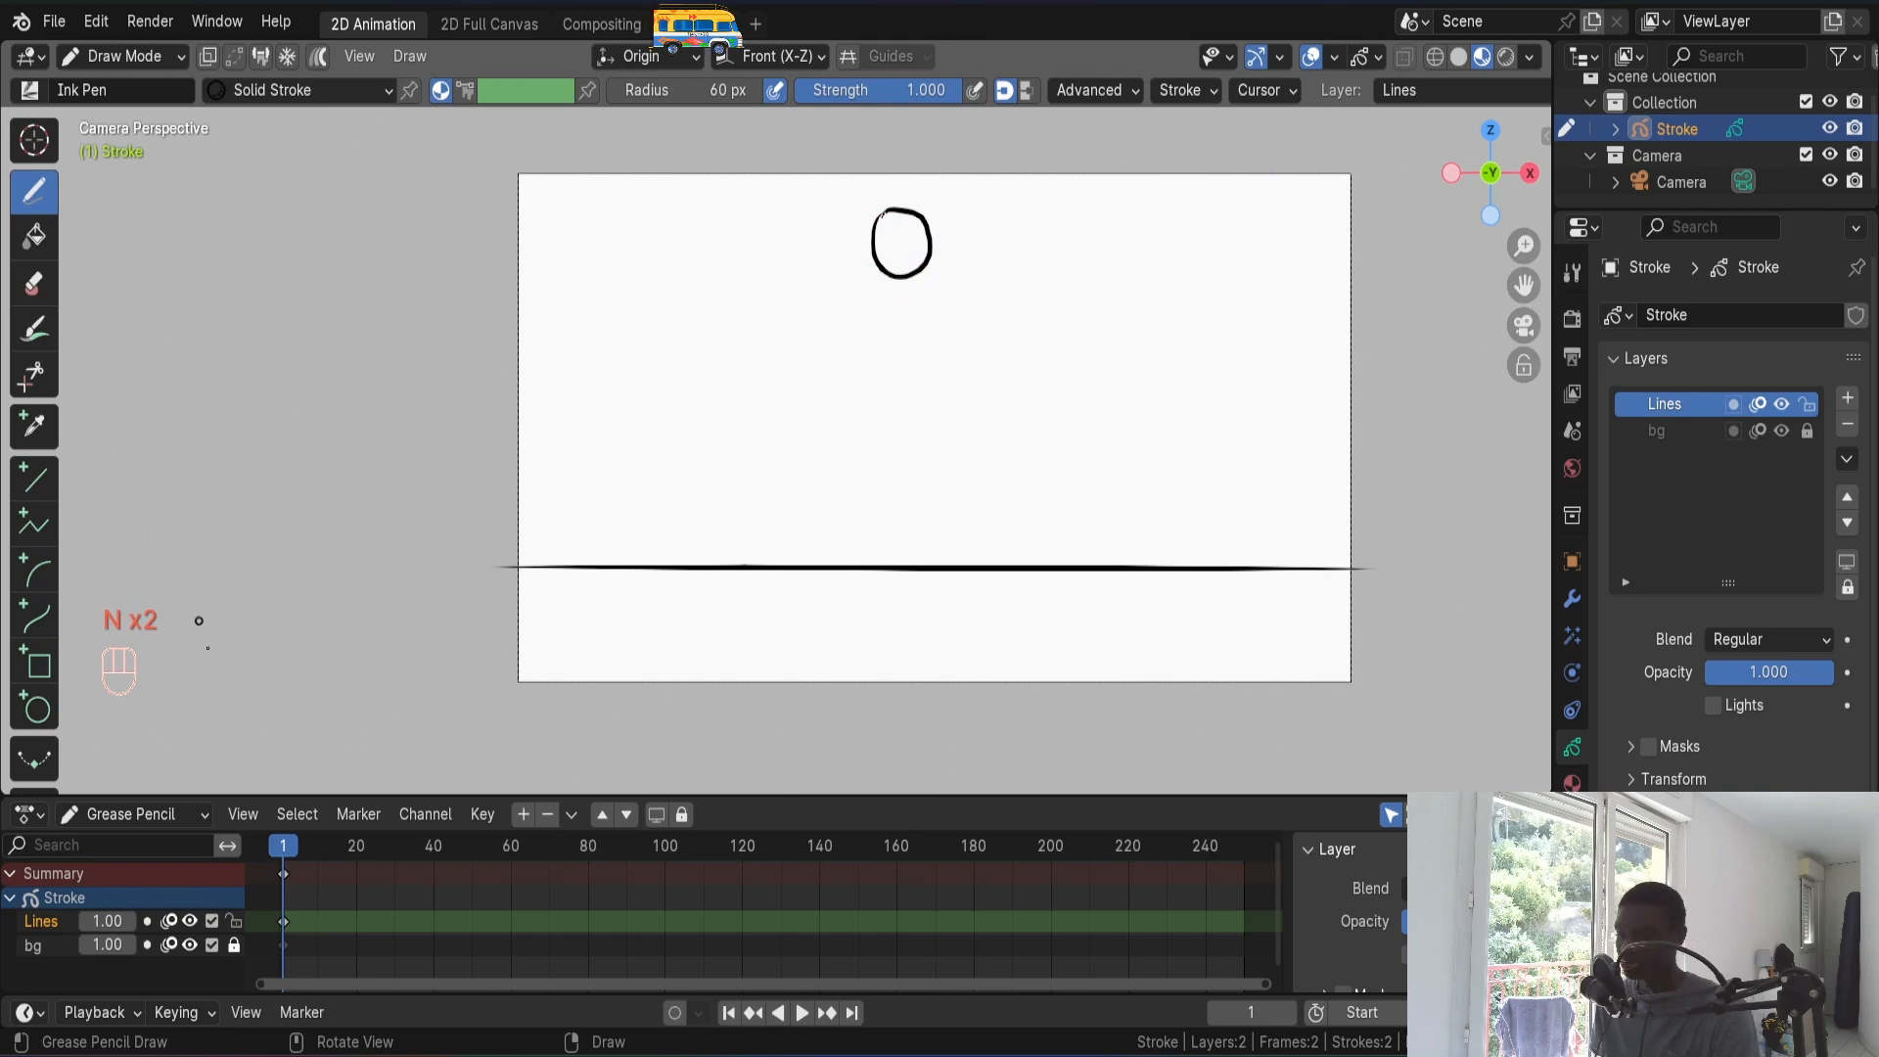
middle_click_drag(901, 306, 945, 302, "ctrl")
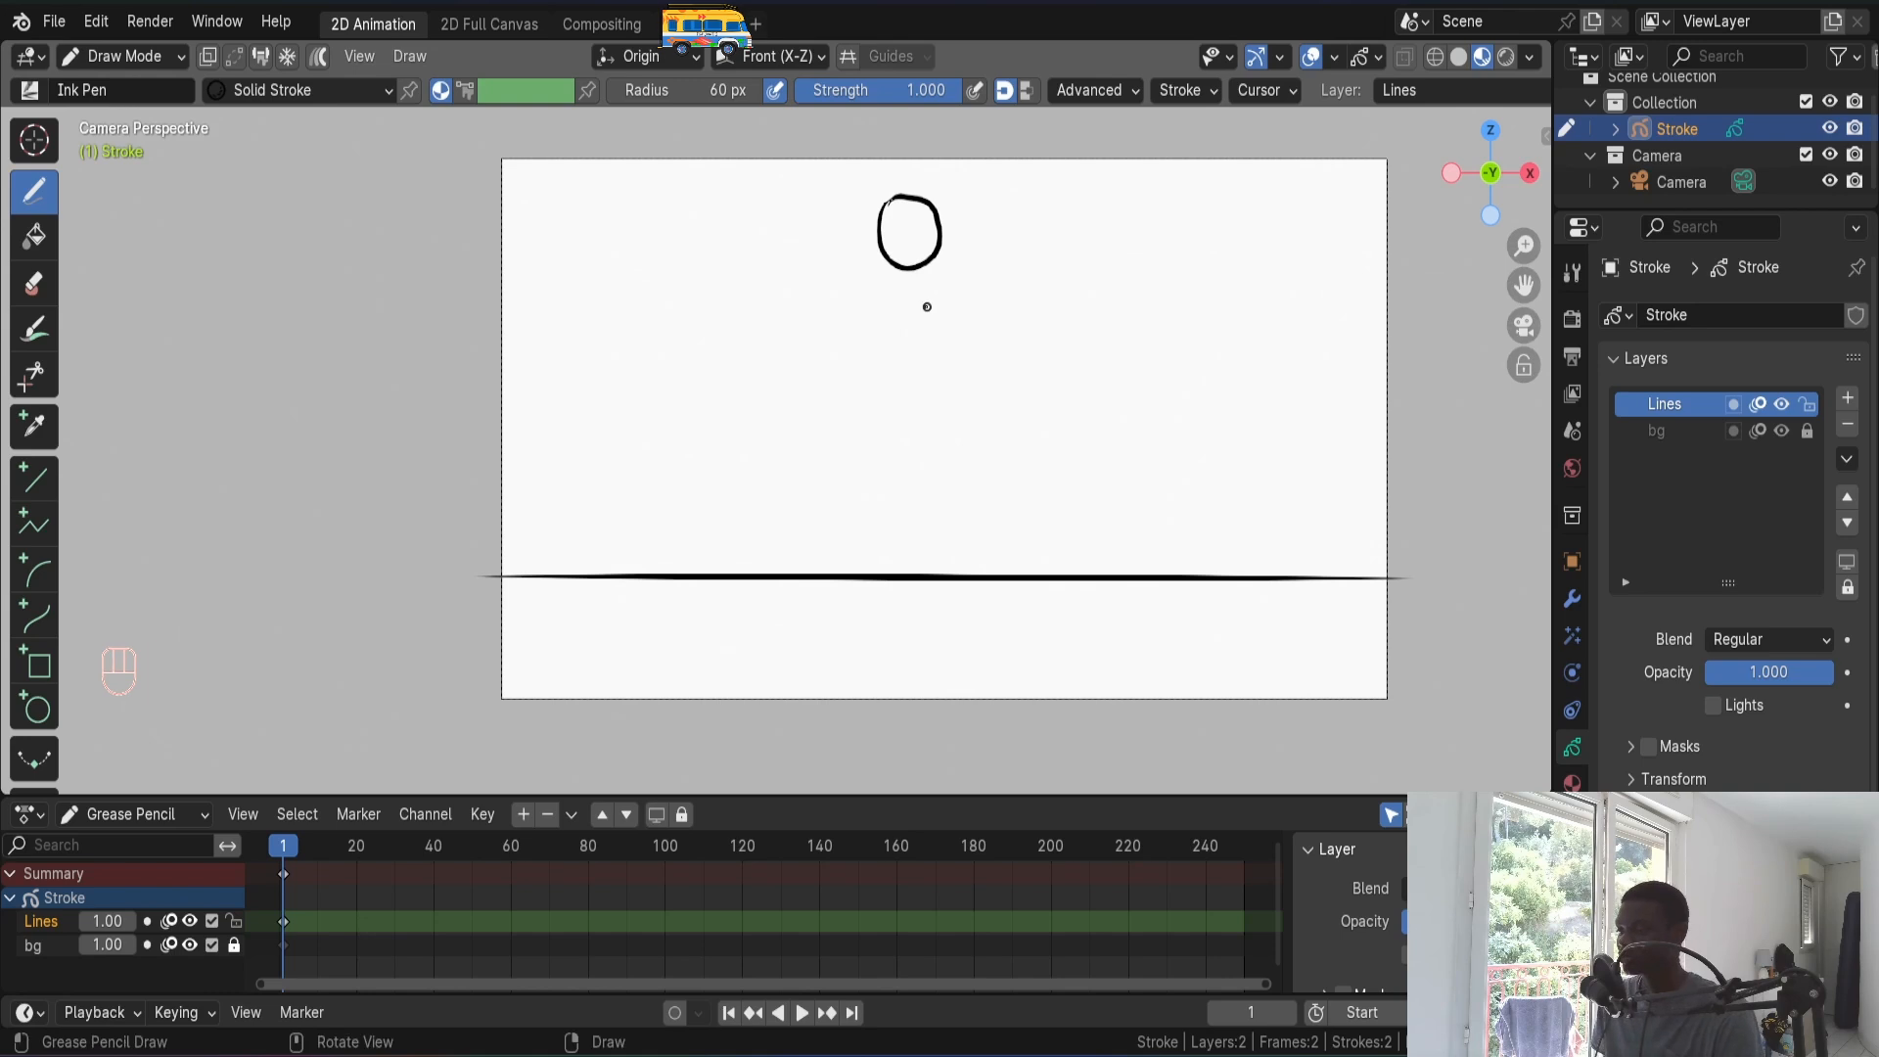
key("Tab")
key("g")
key("shift")
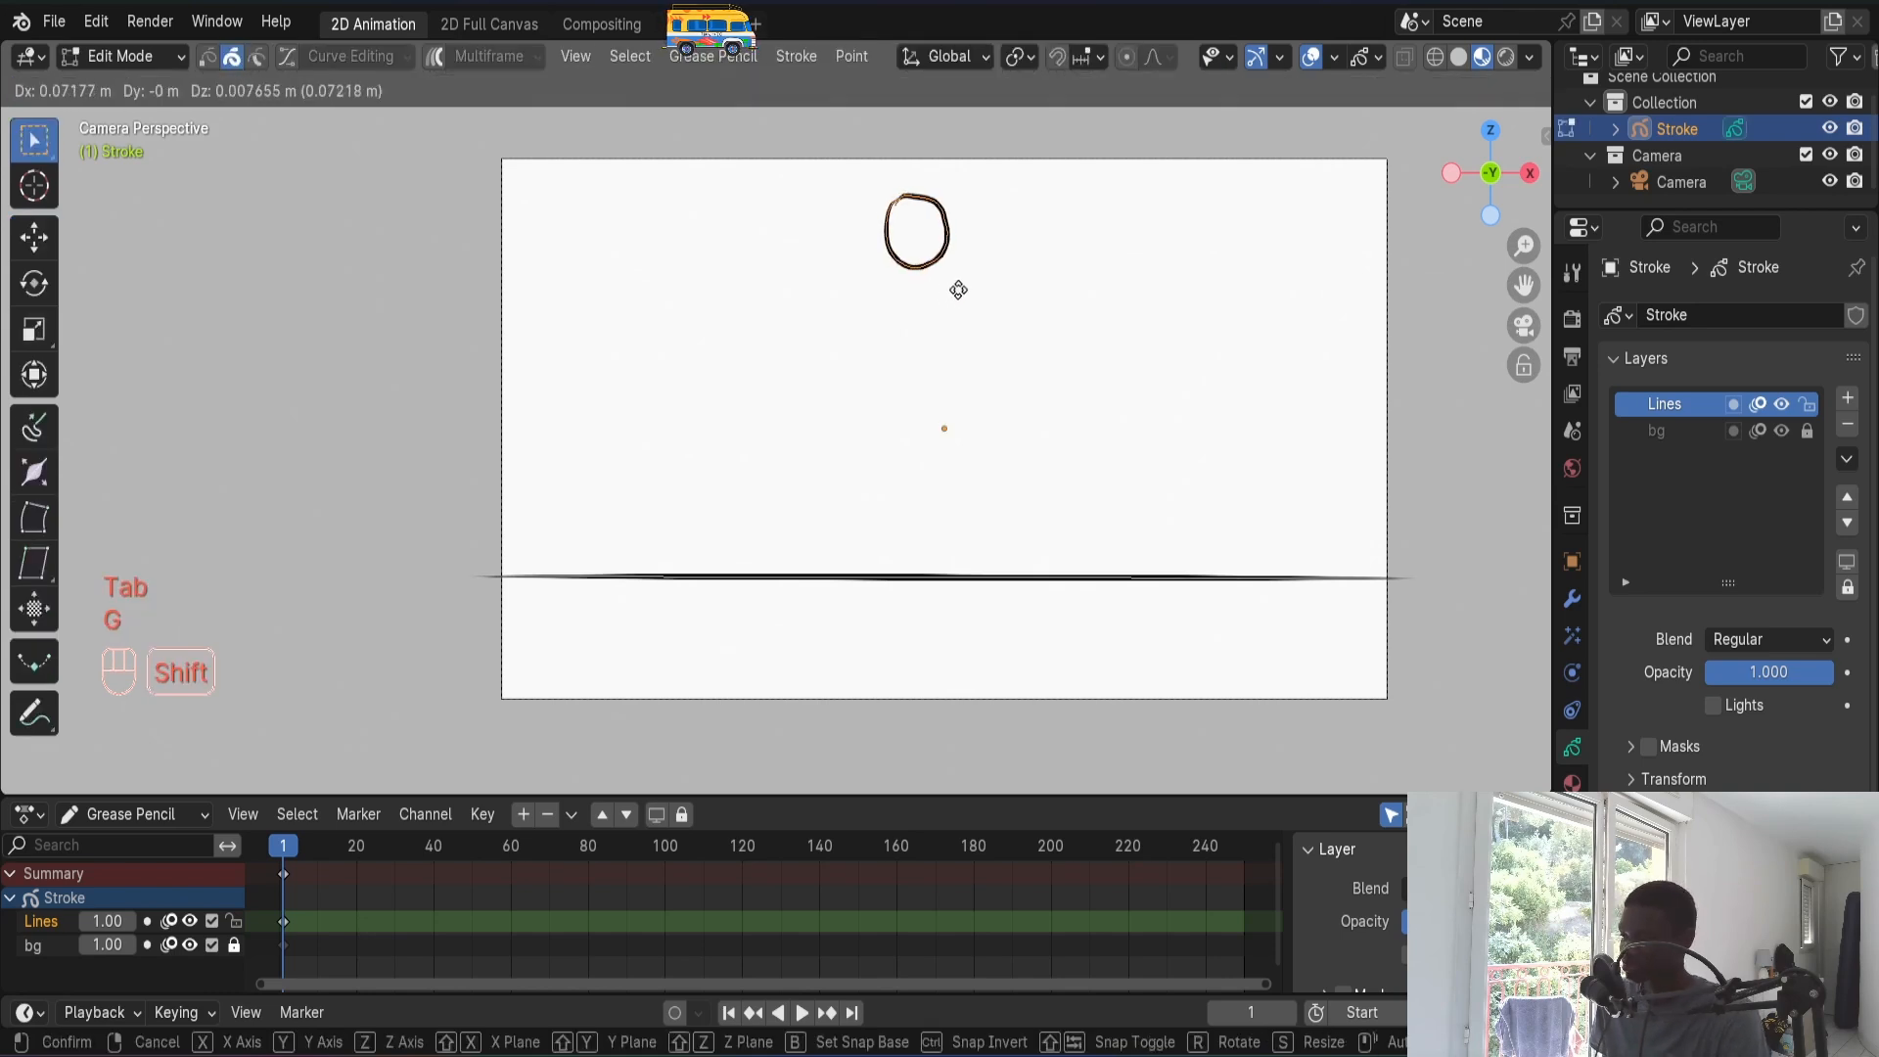
left_click(1207, 238)
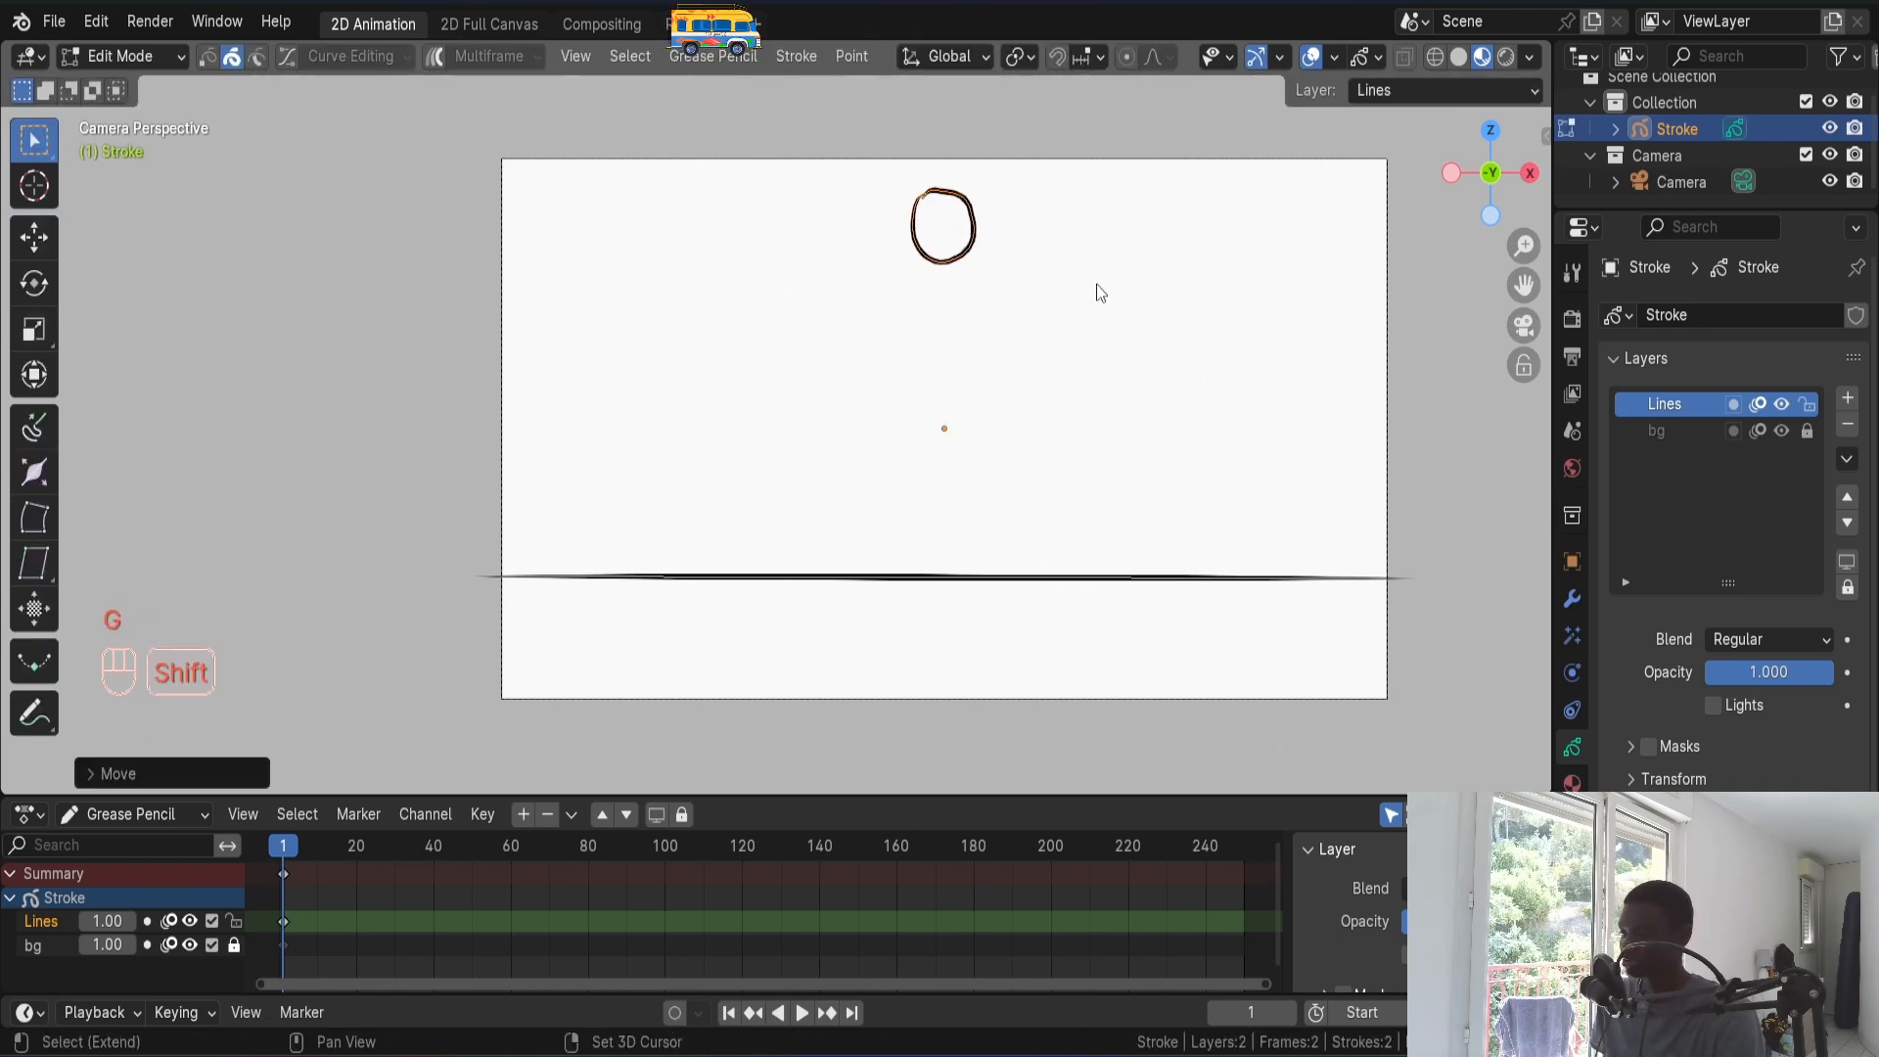
key("Tab")
key("ctrl+s")
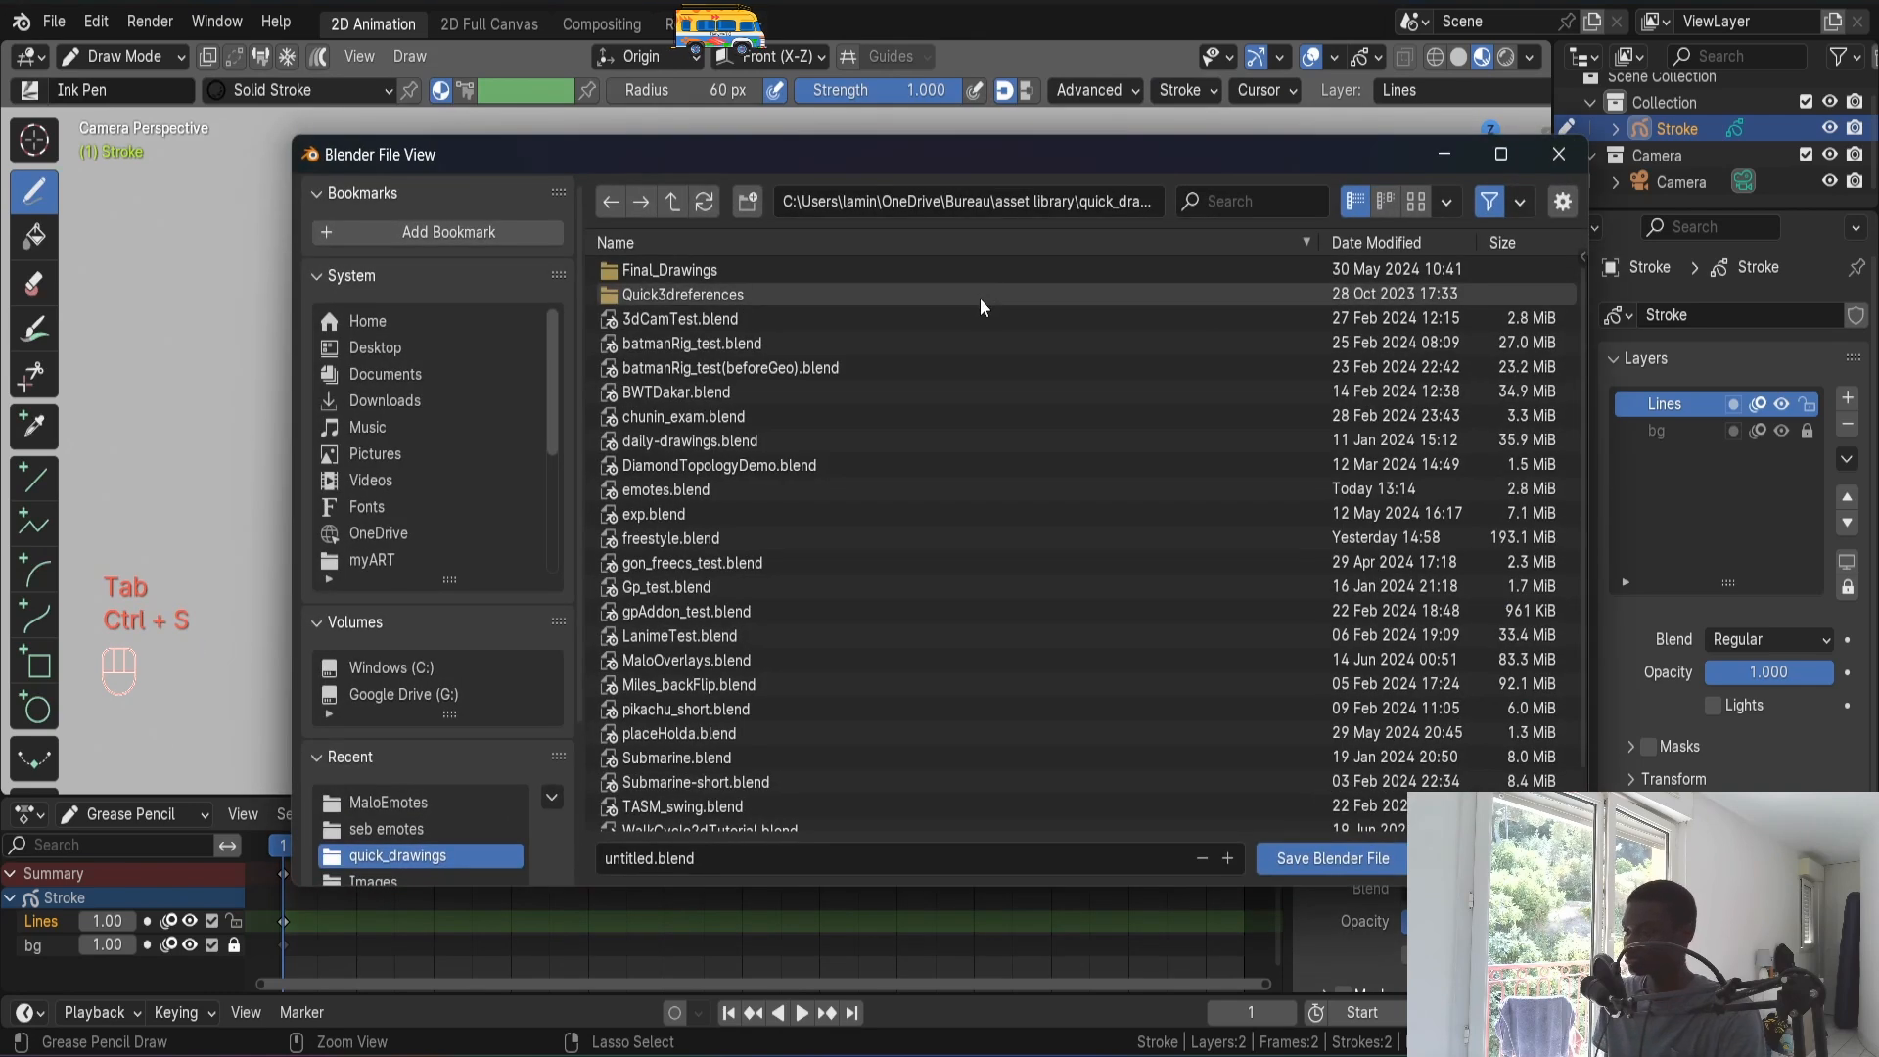
key("Escape")
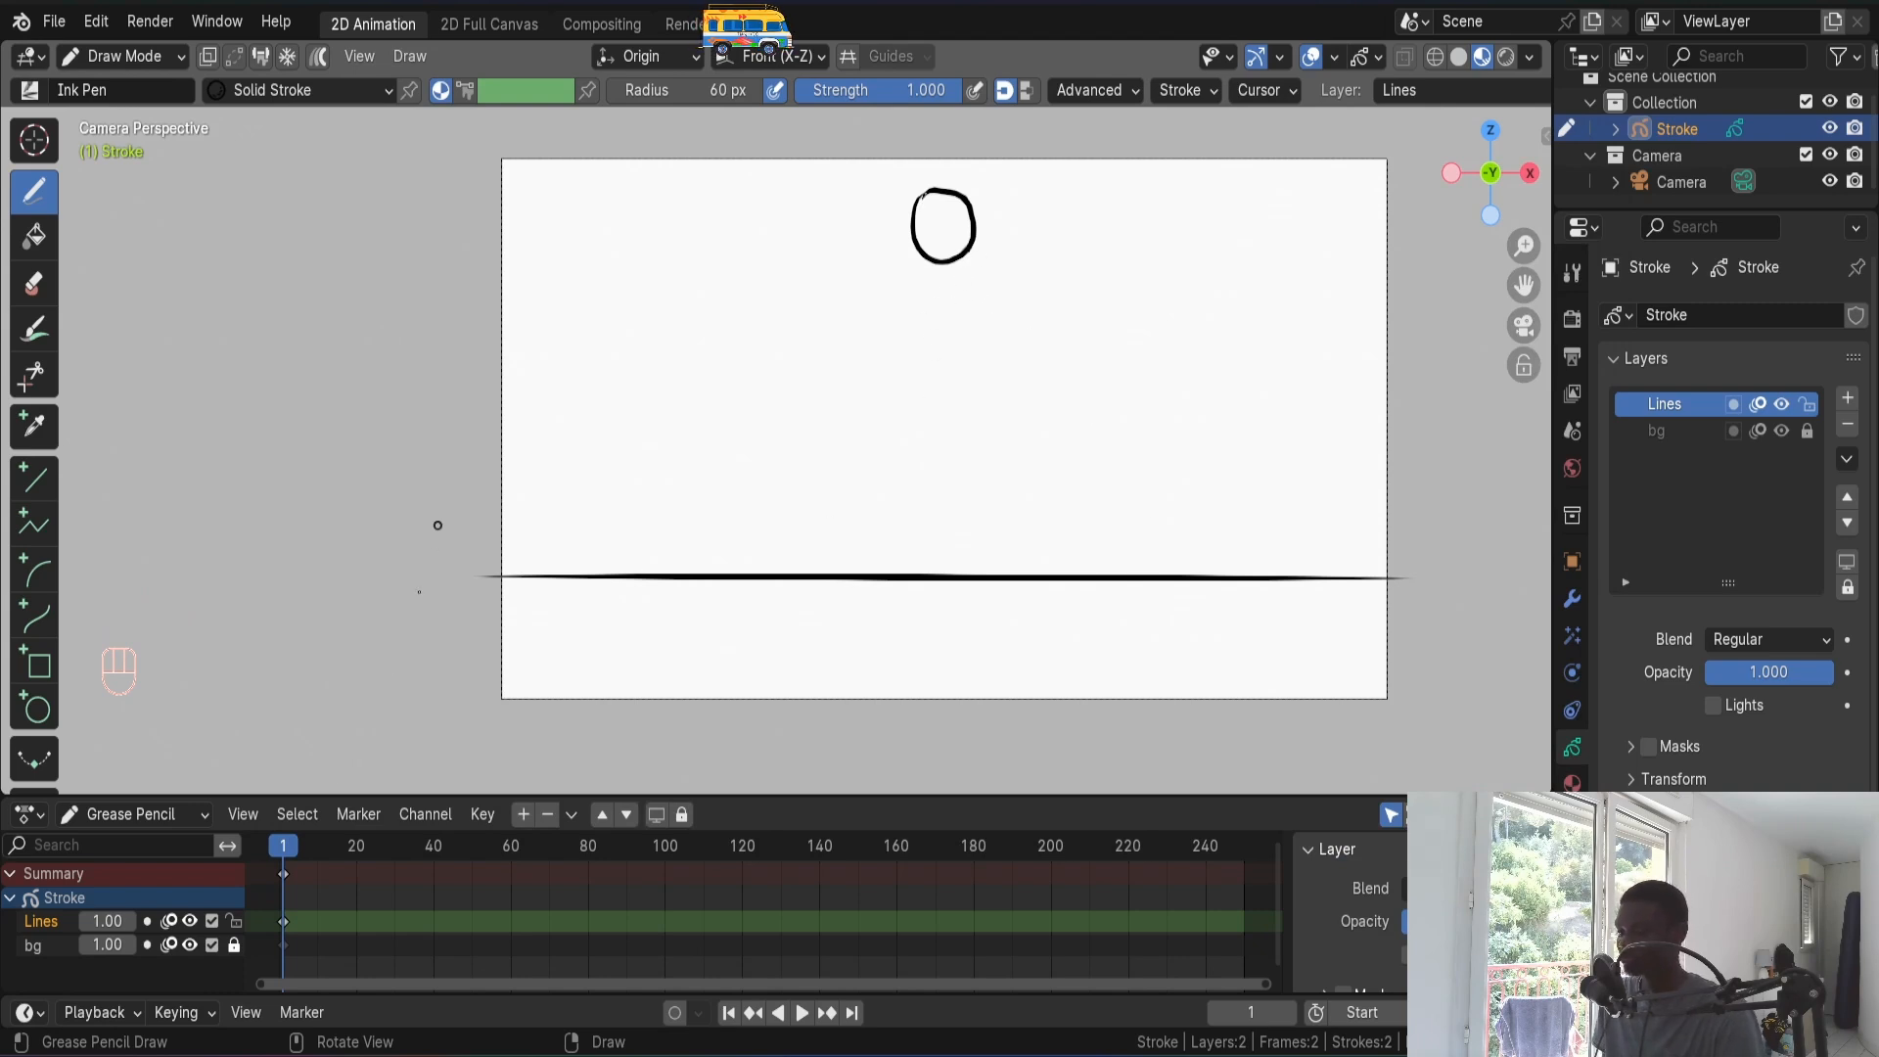
- Enlarge the Dope Sheet area, fit its timeline to roughly the first 35 frames, and go to frame 3
left_click_drag(839, 797, 844, 725)
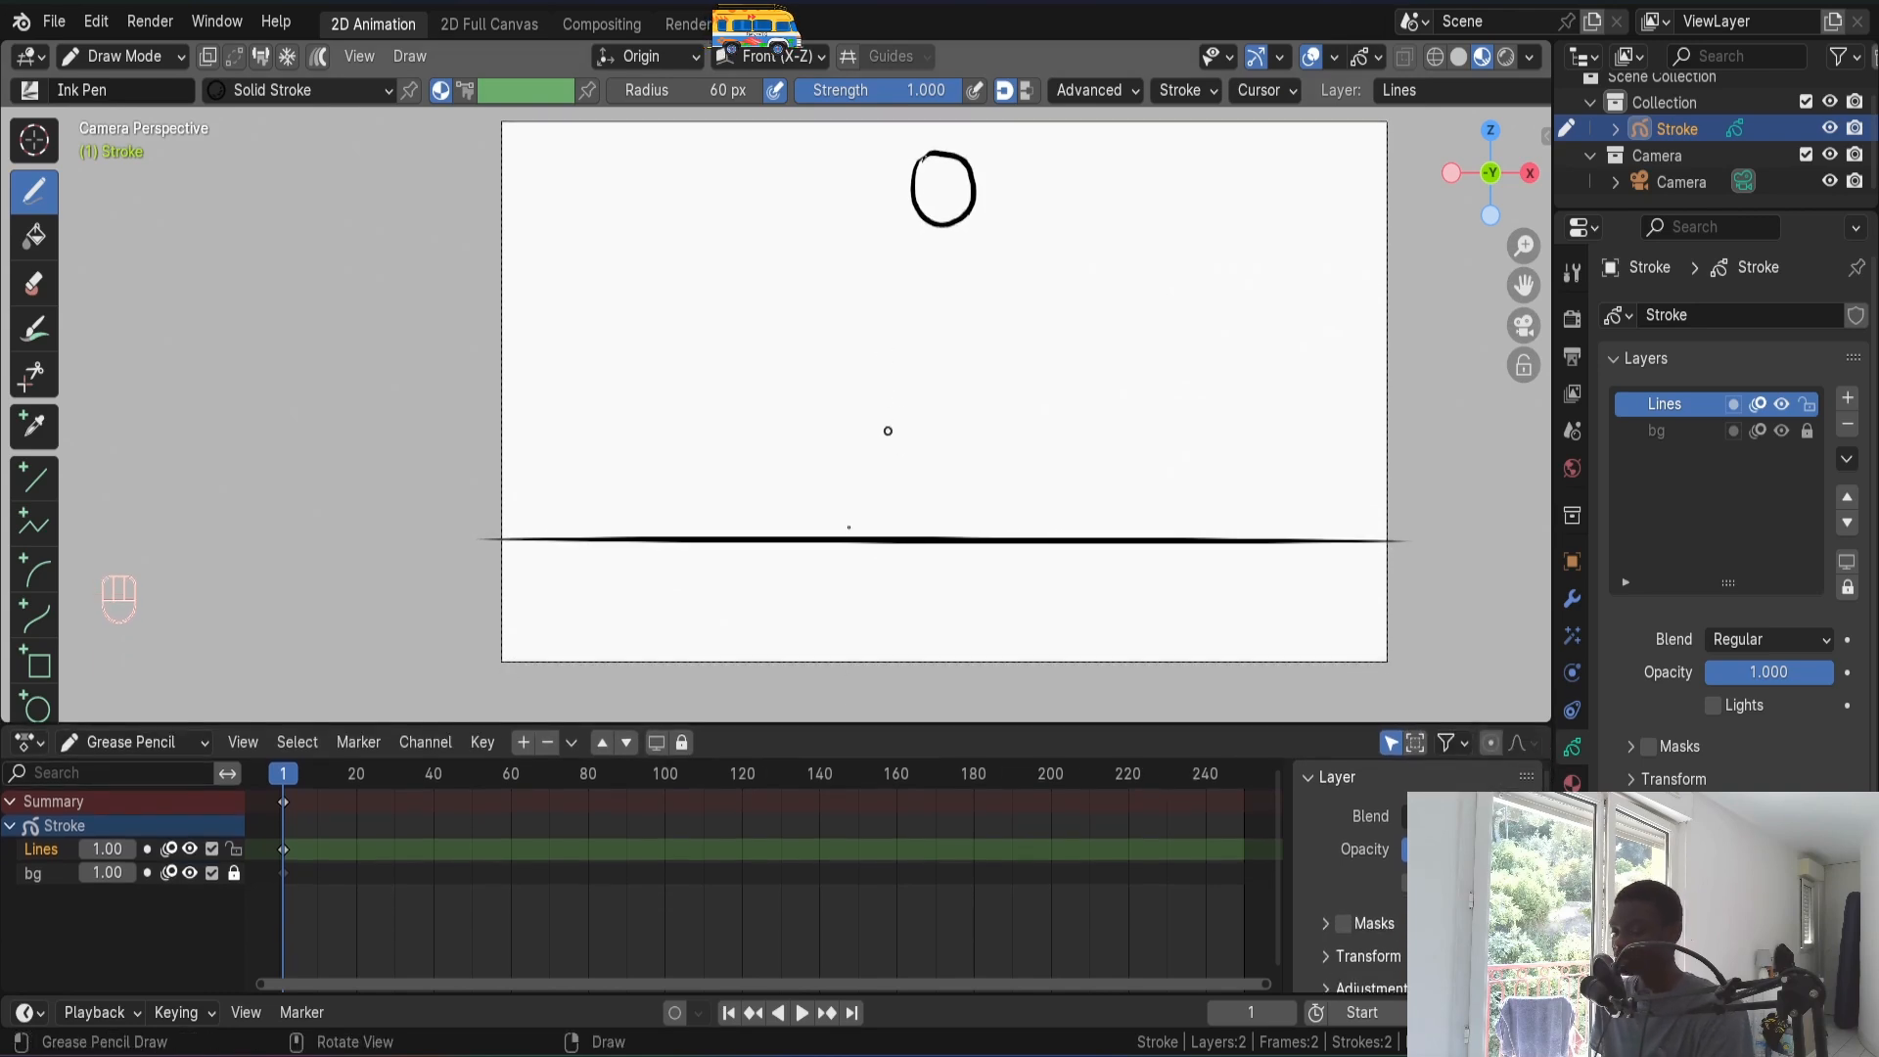
key("Right")
key("Right")
key("Right")
key("Left")
key("Left")
key("Right")
key("Left")
key("Right")
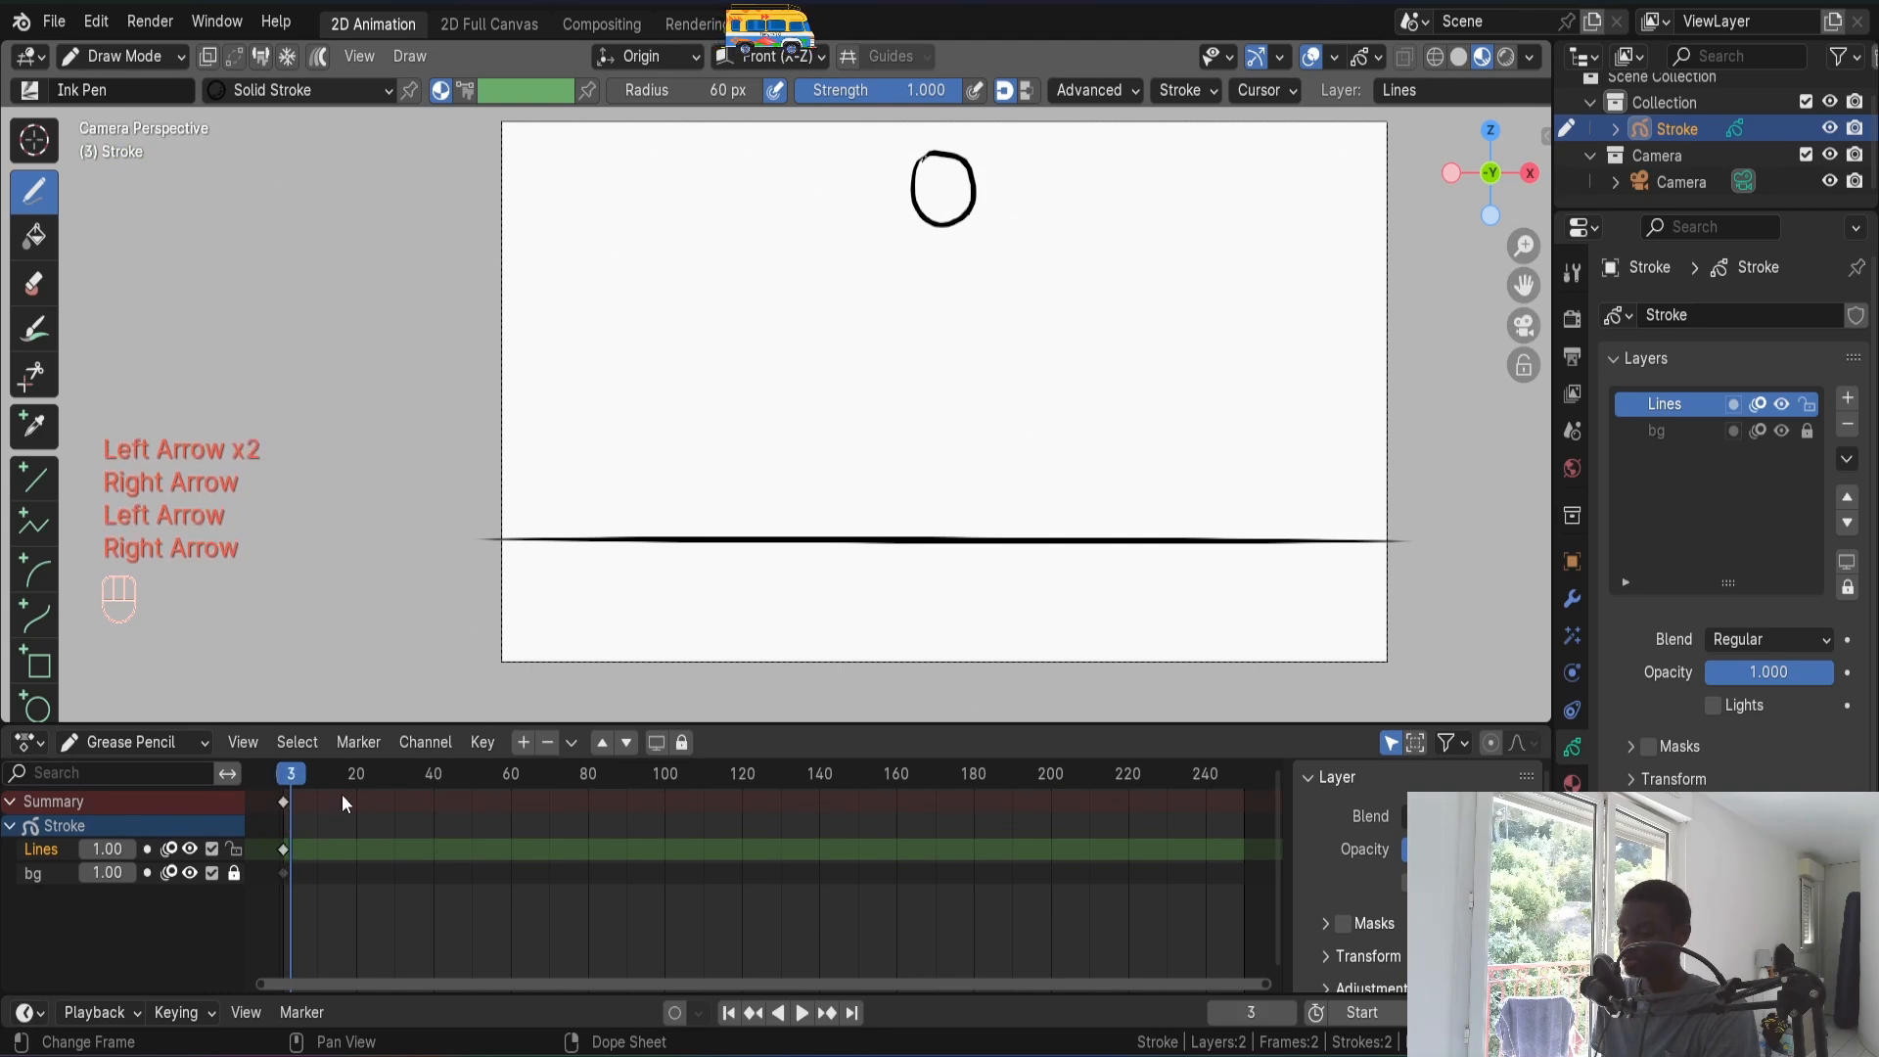
key("Left")
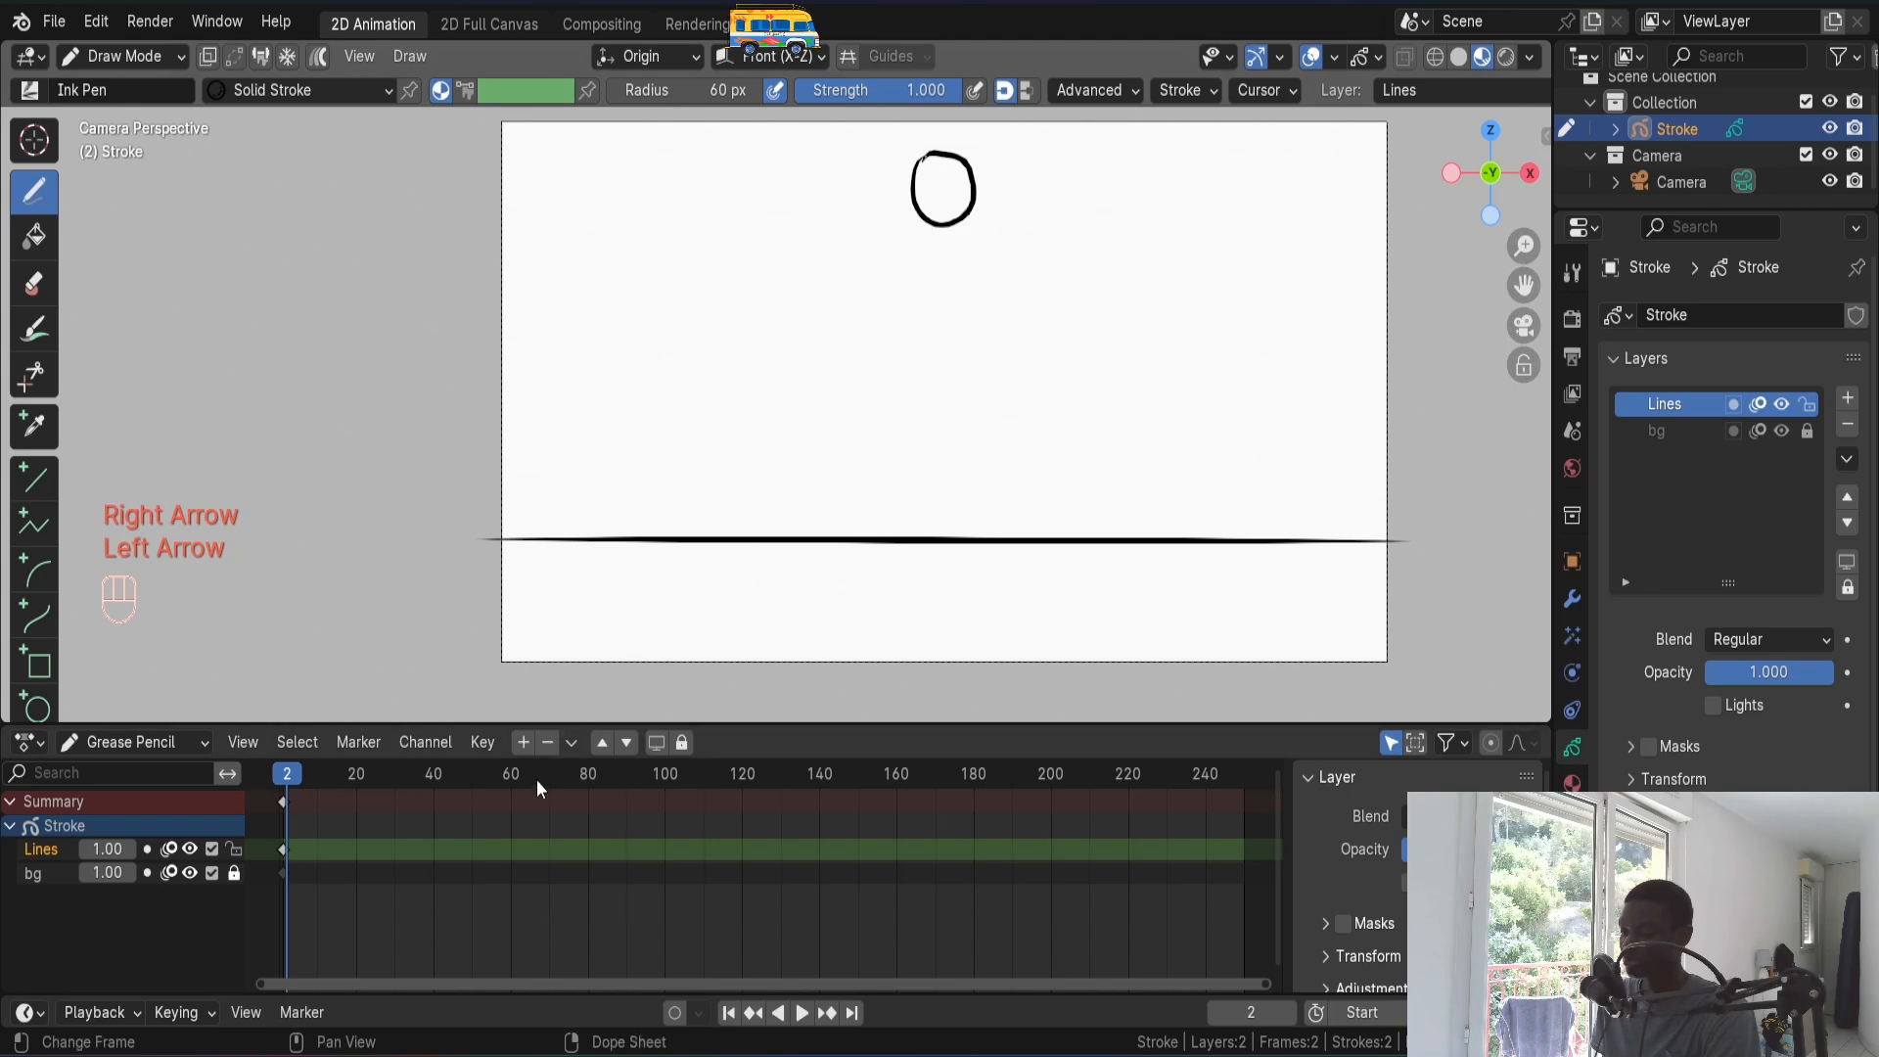
middle_click_drag(503, 844, 626, 860, "ctrl")
middle_click_drag(430, 861, 747, 839, "alt+shift")
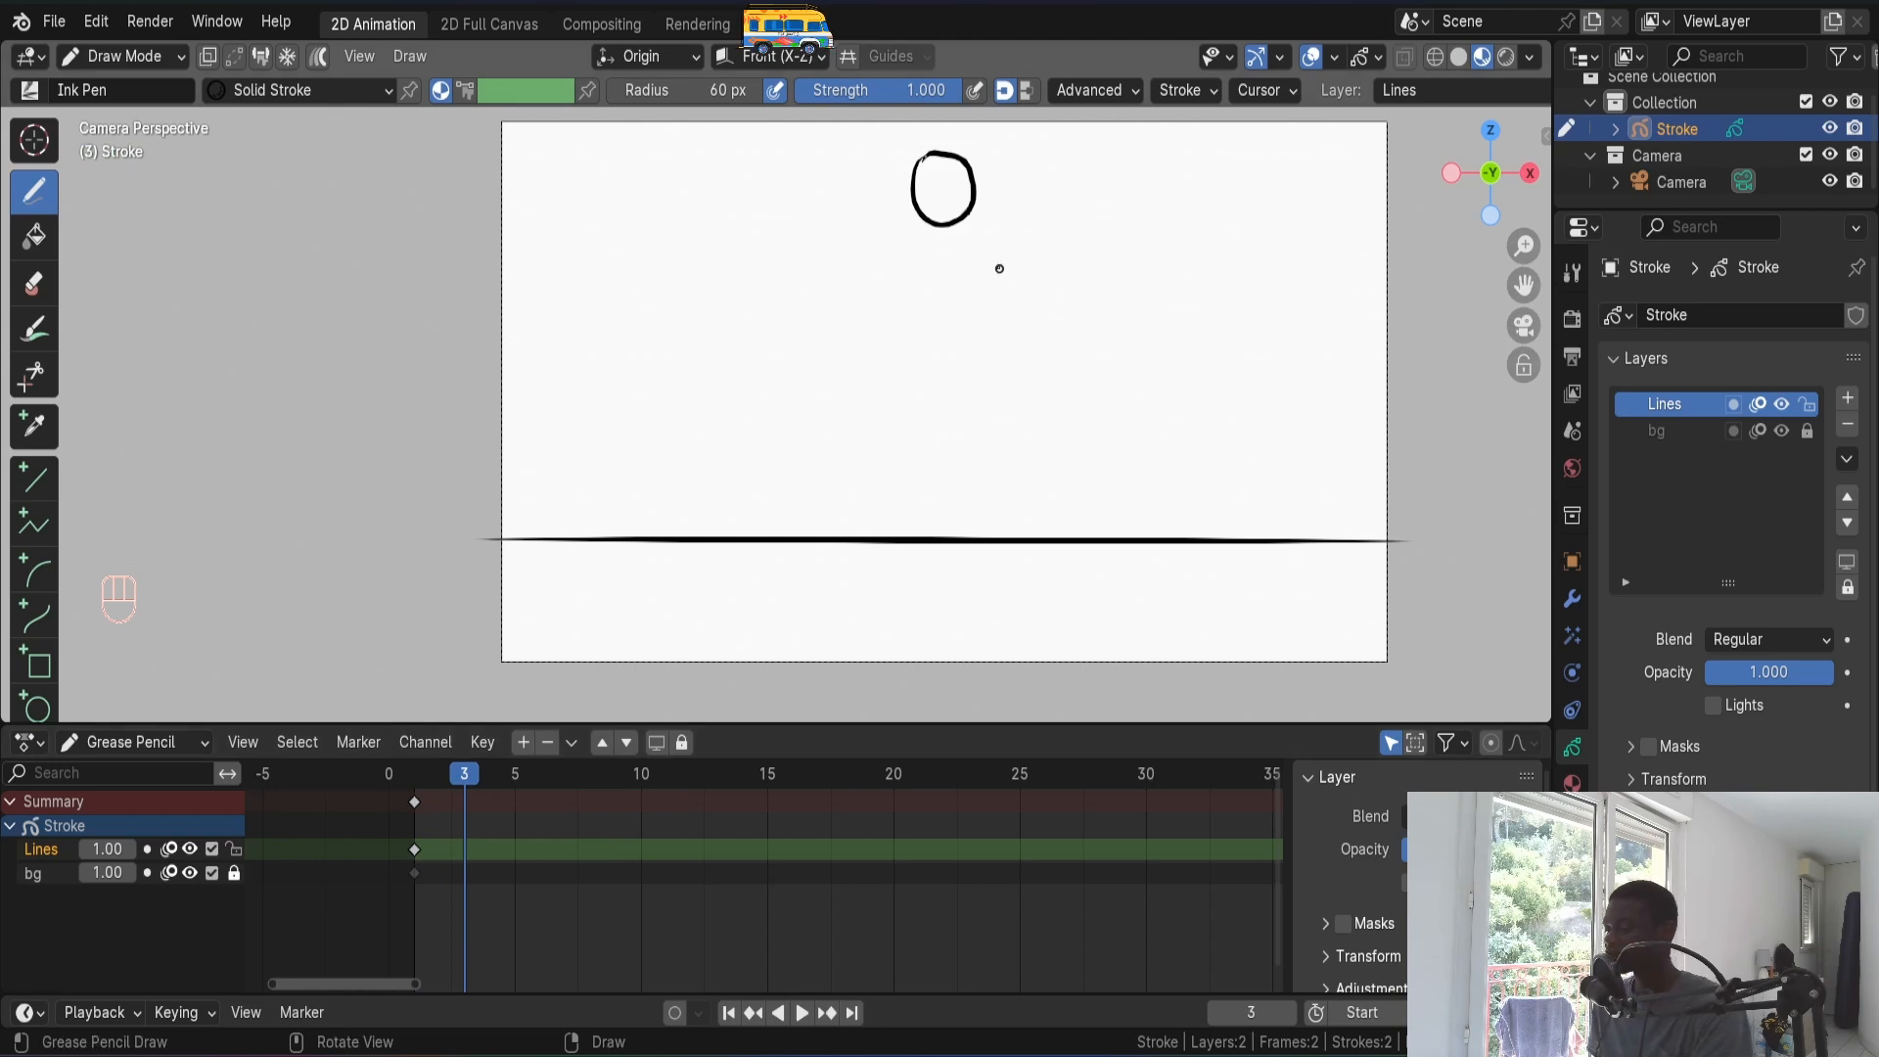
- Duplicate the active layer's keyframe at frame 3 and move the ball down about 0.2 m along Z
key("i")
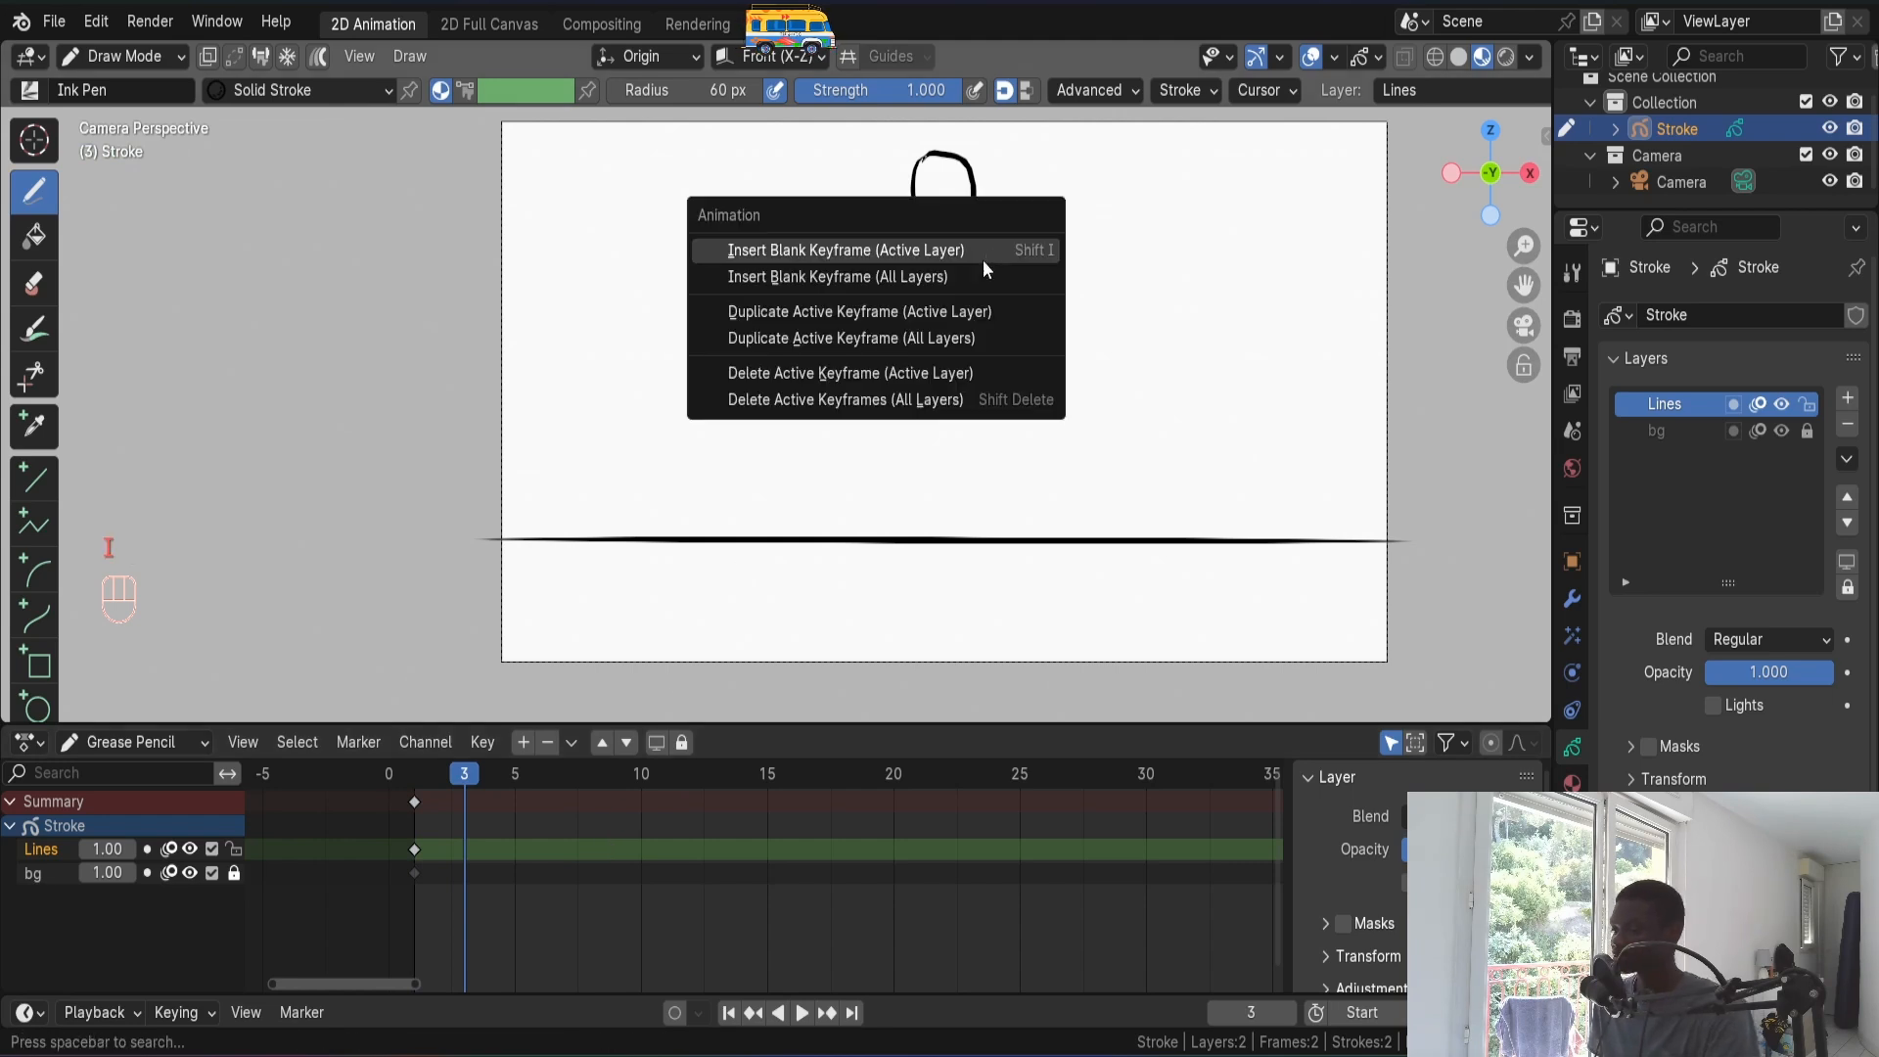
left_click(961, 310)
key("Tab")
key("g")
key("shift")
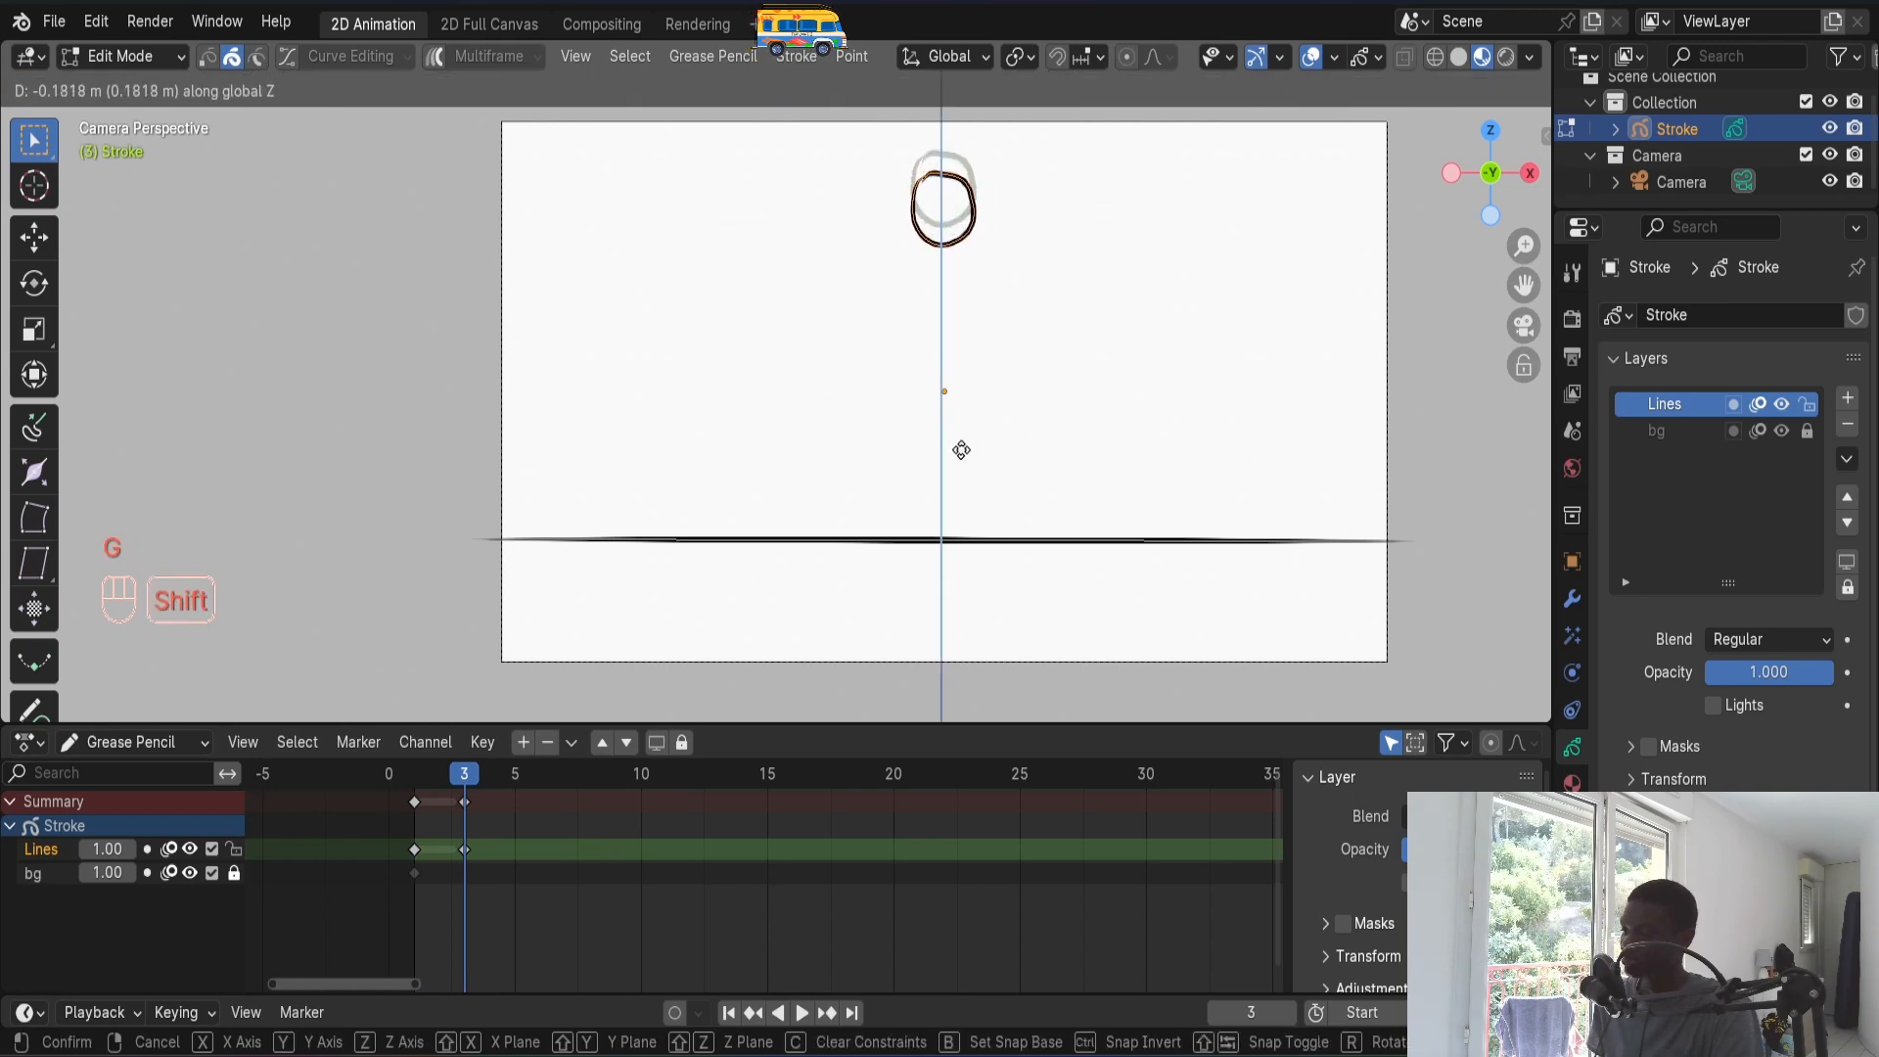
left_click(959, 464)
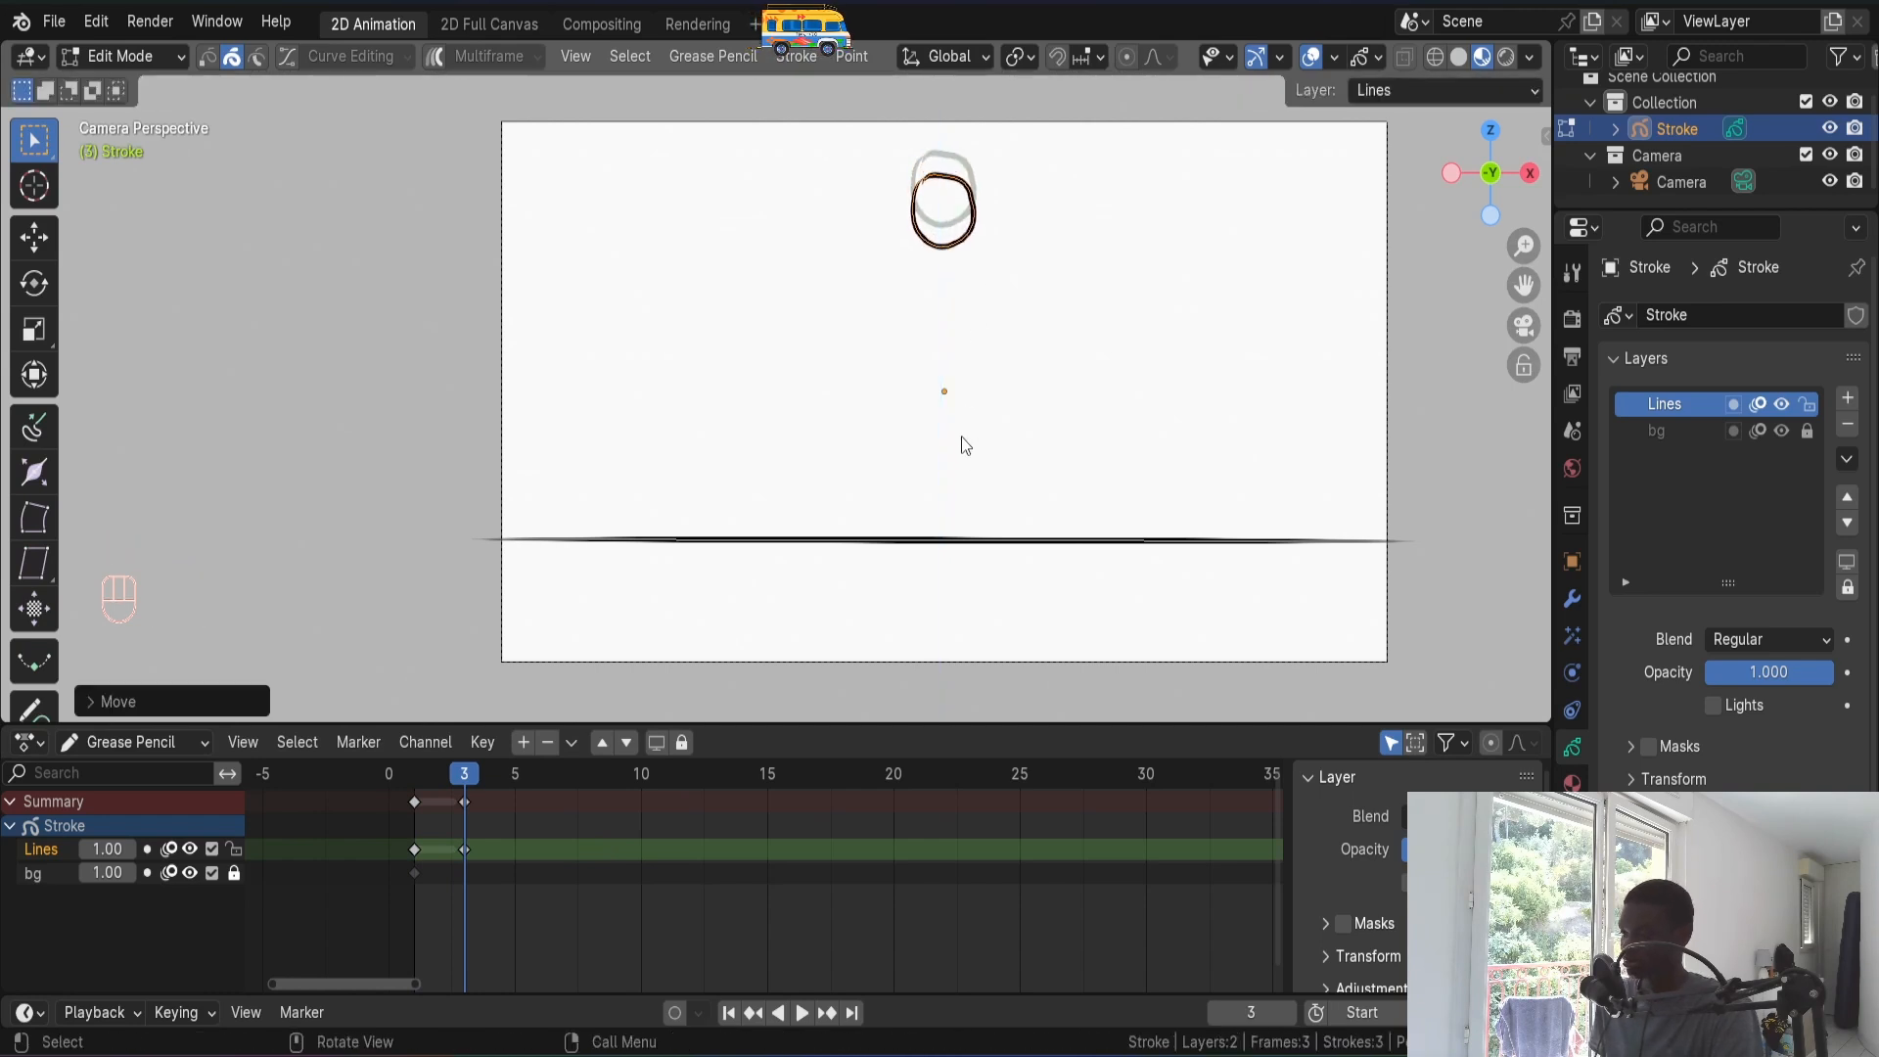
key("Tab")
- Flip between frames 2 and 3 to compare the ball's two positions
key("Left")
key("Right")
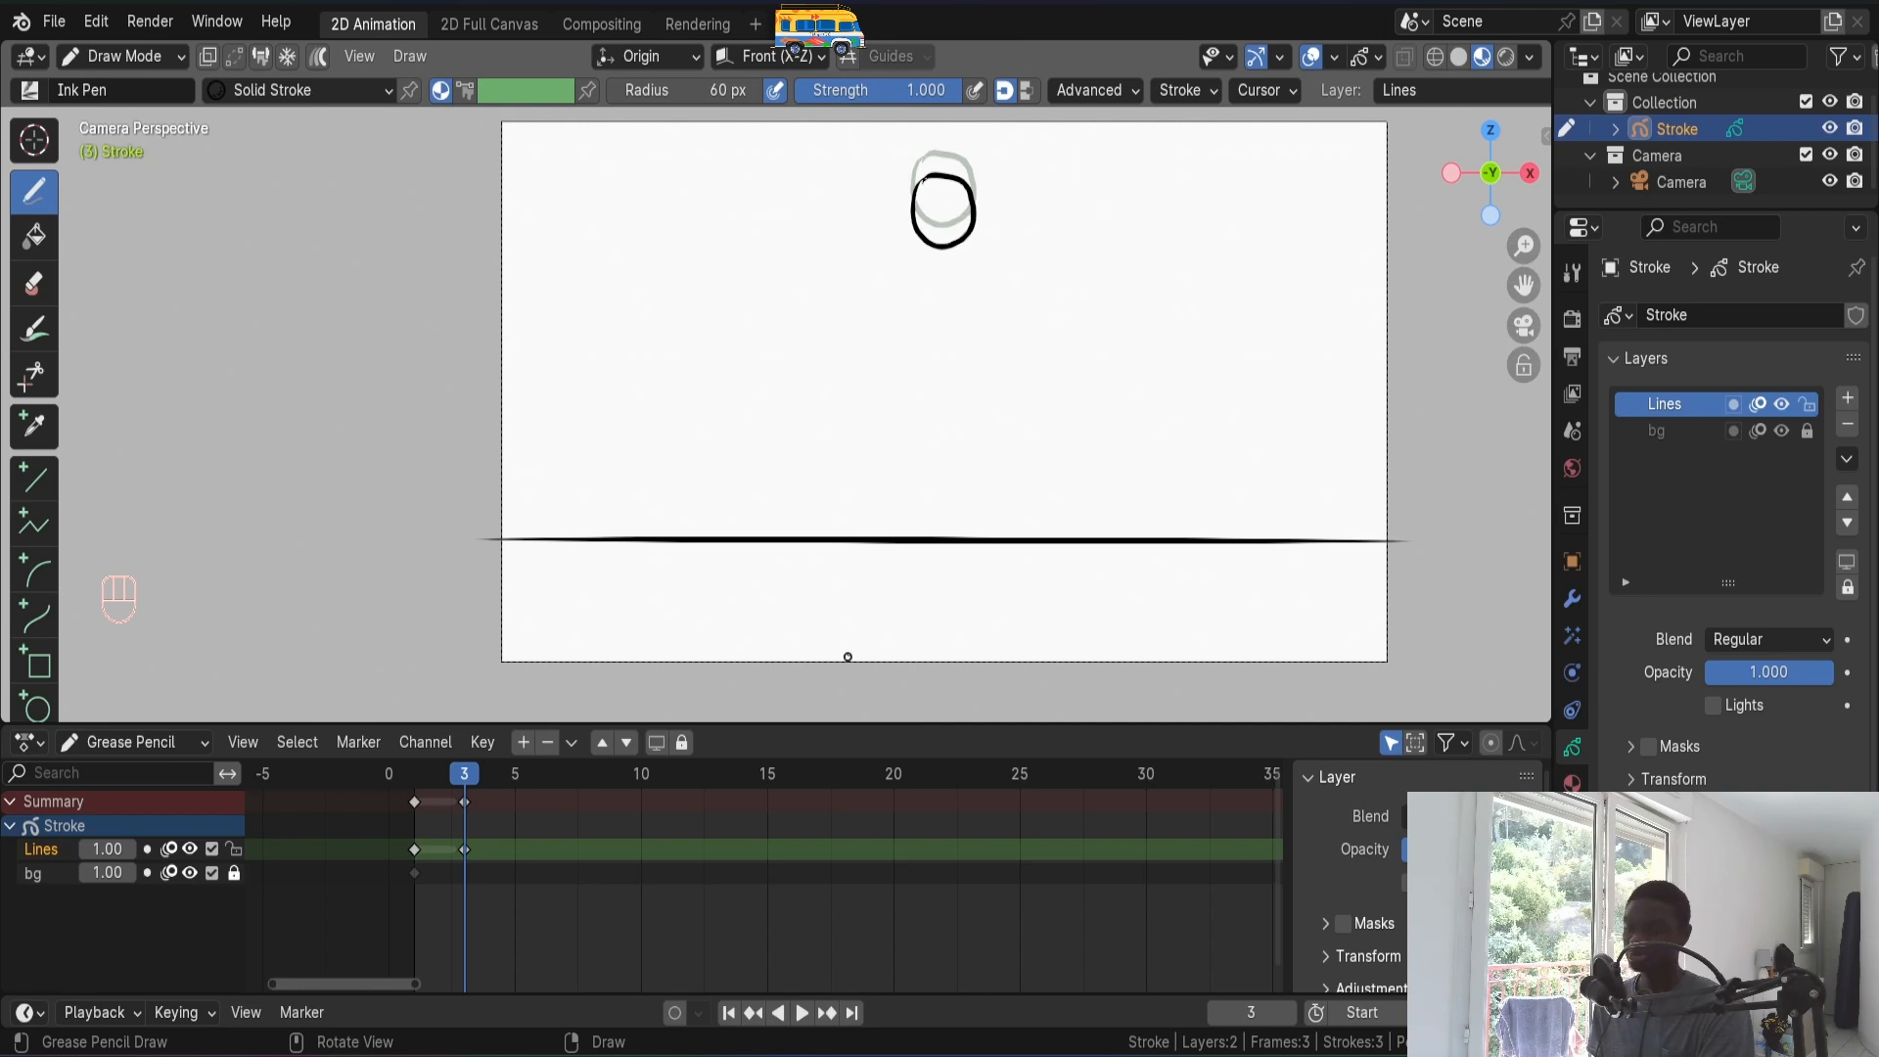
key("Left")
key("Right")
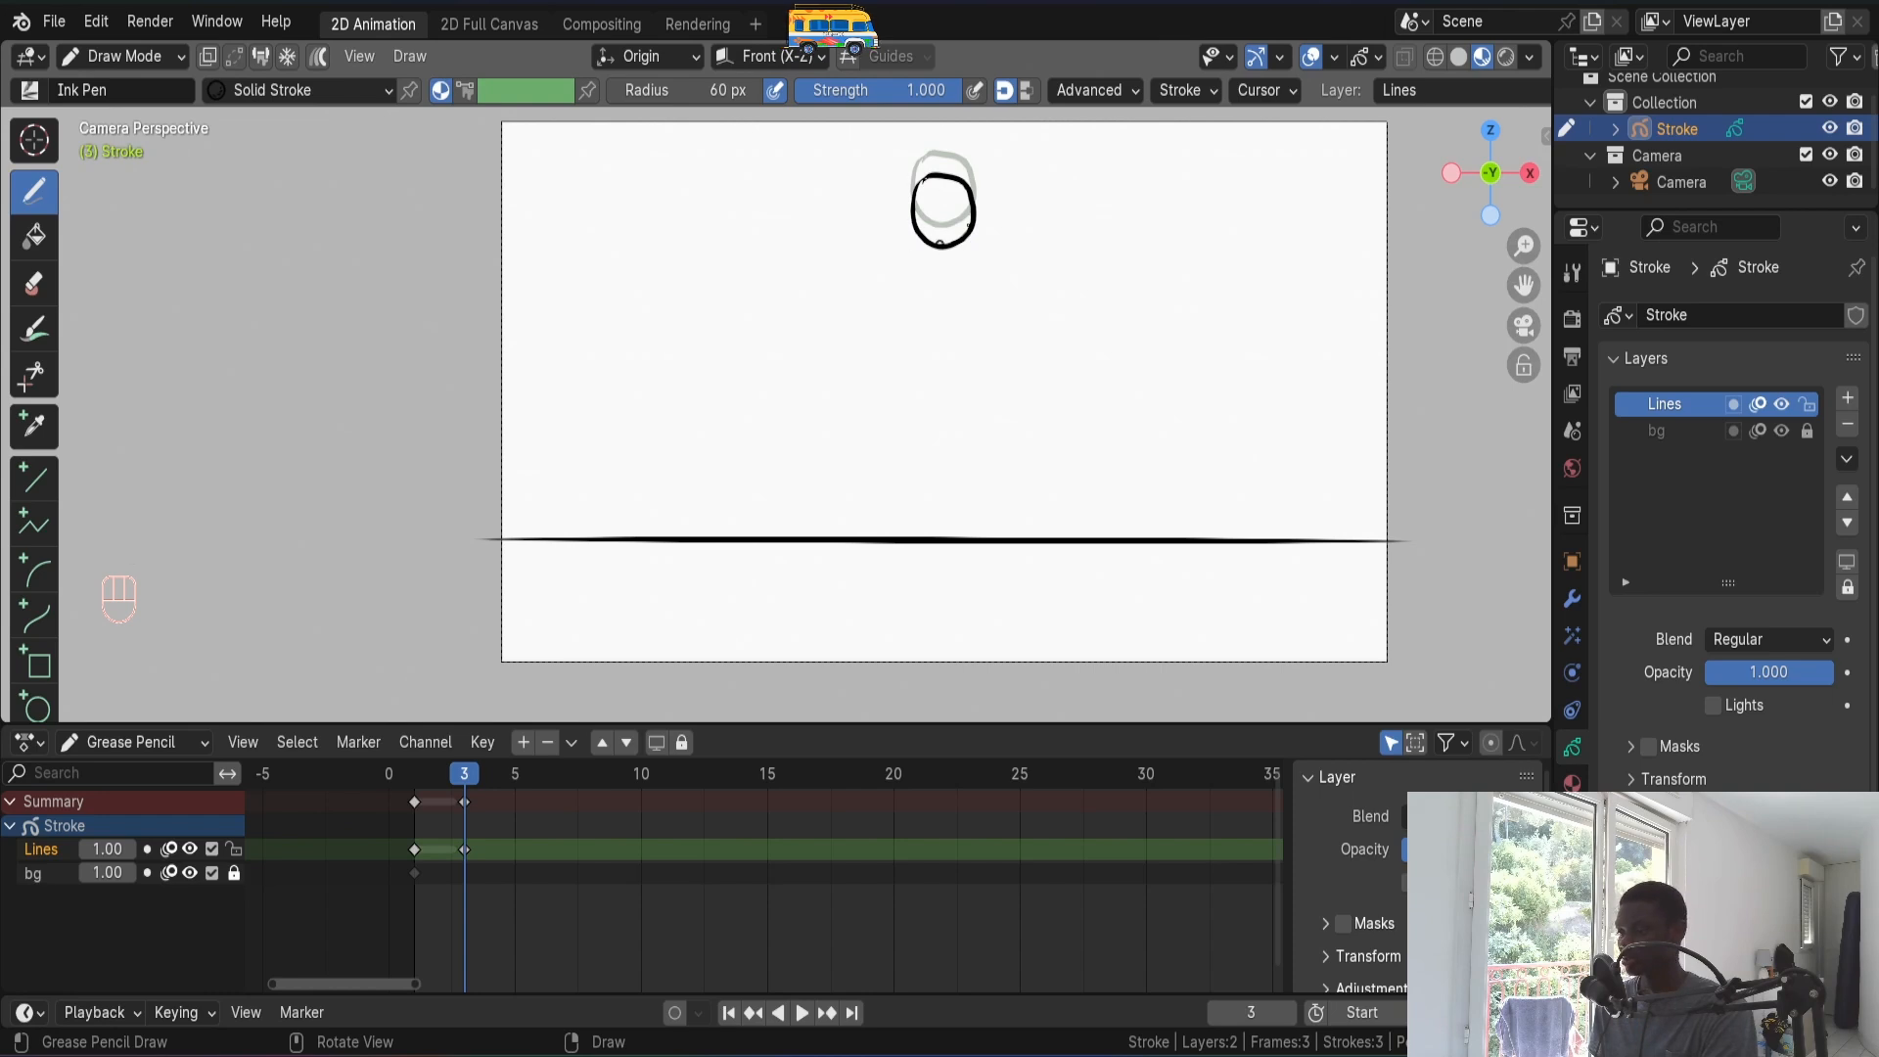
key("Left")
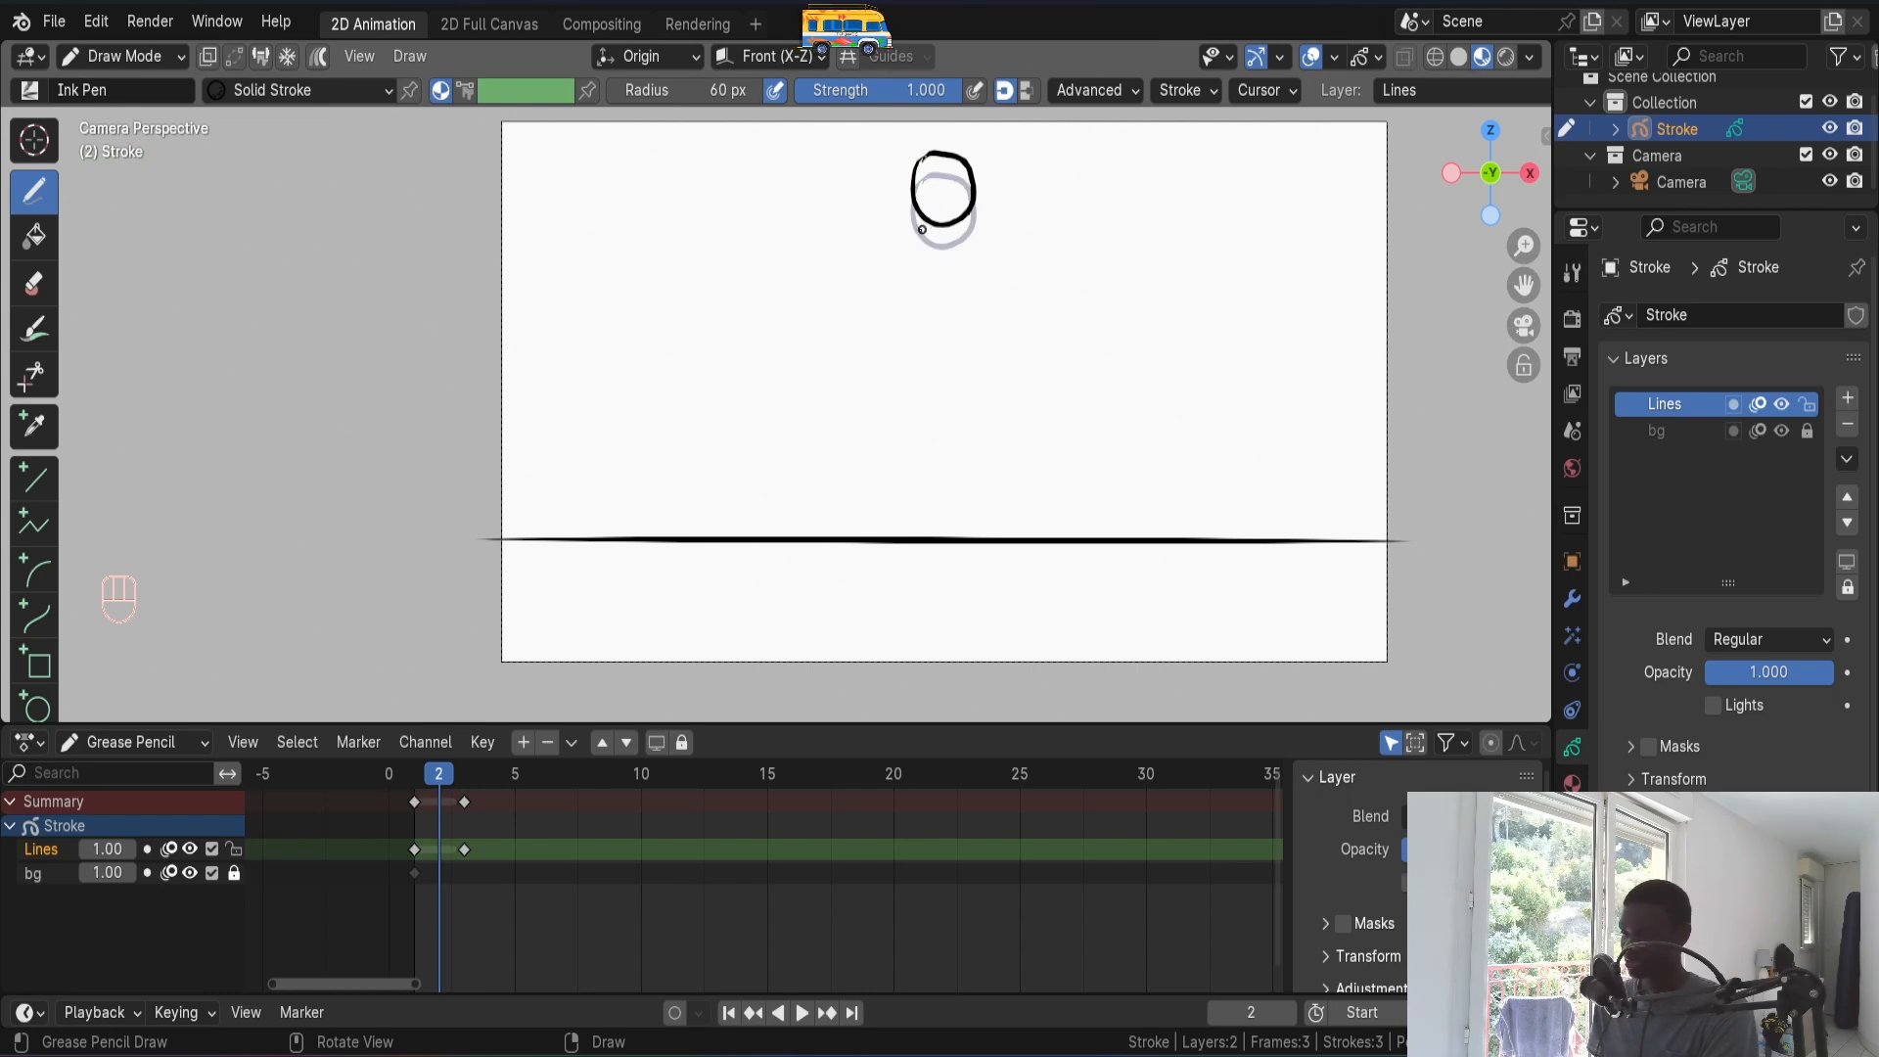
key("Right")
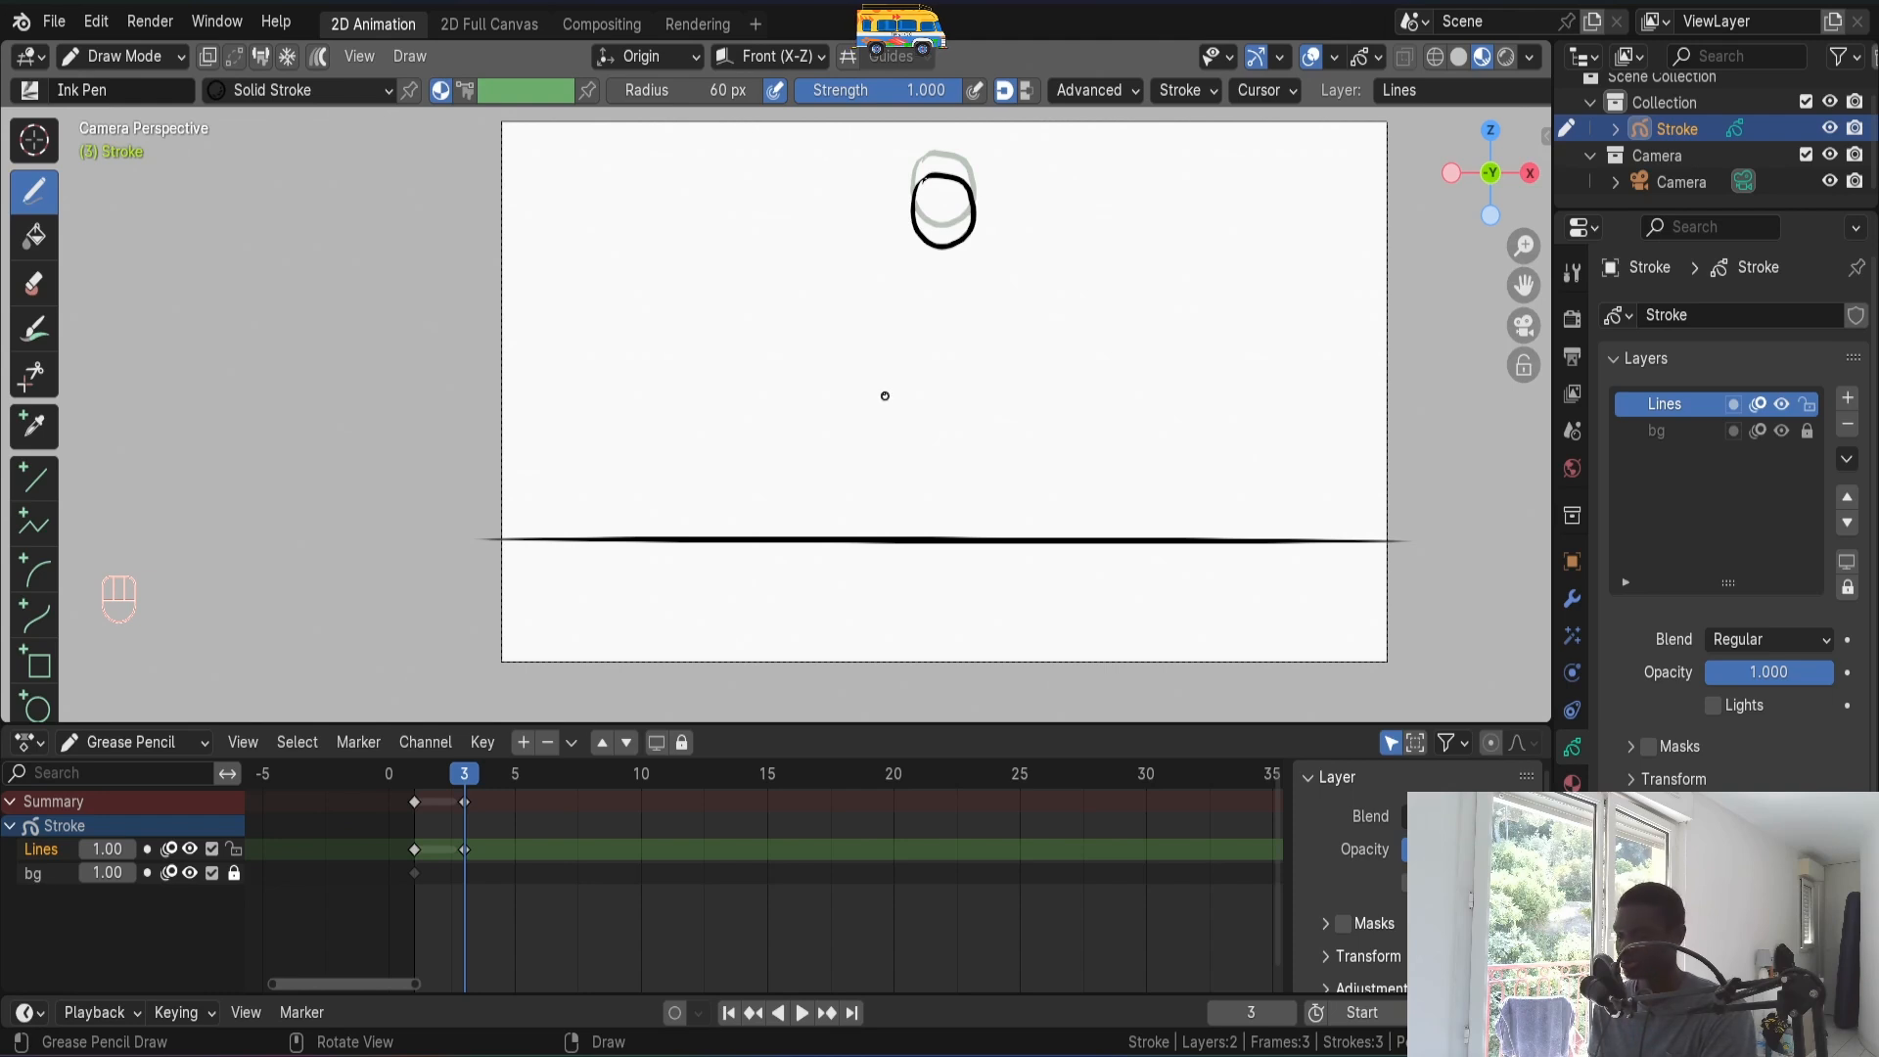
key("Right")
key("Right")
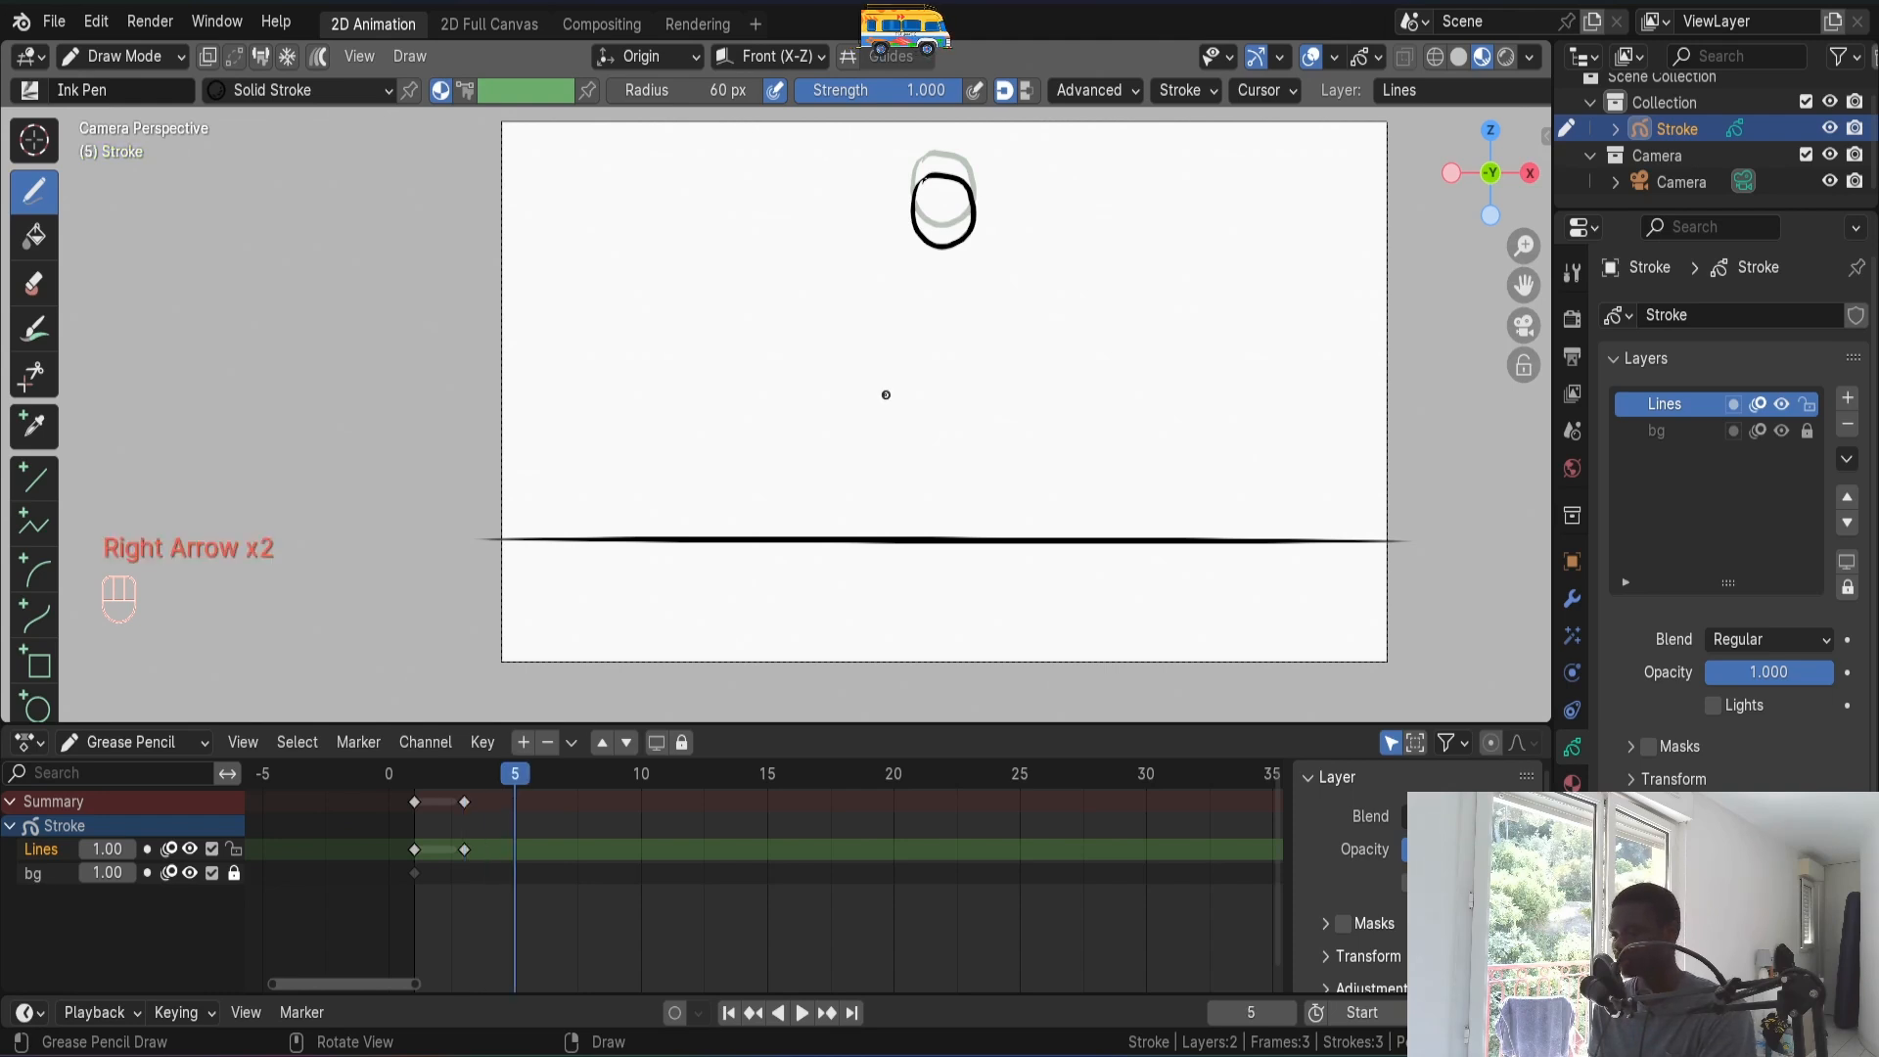
key("Left")
key("Right")
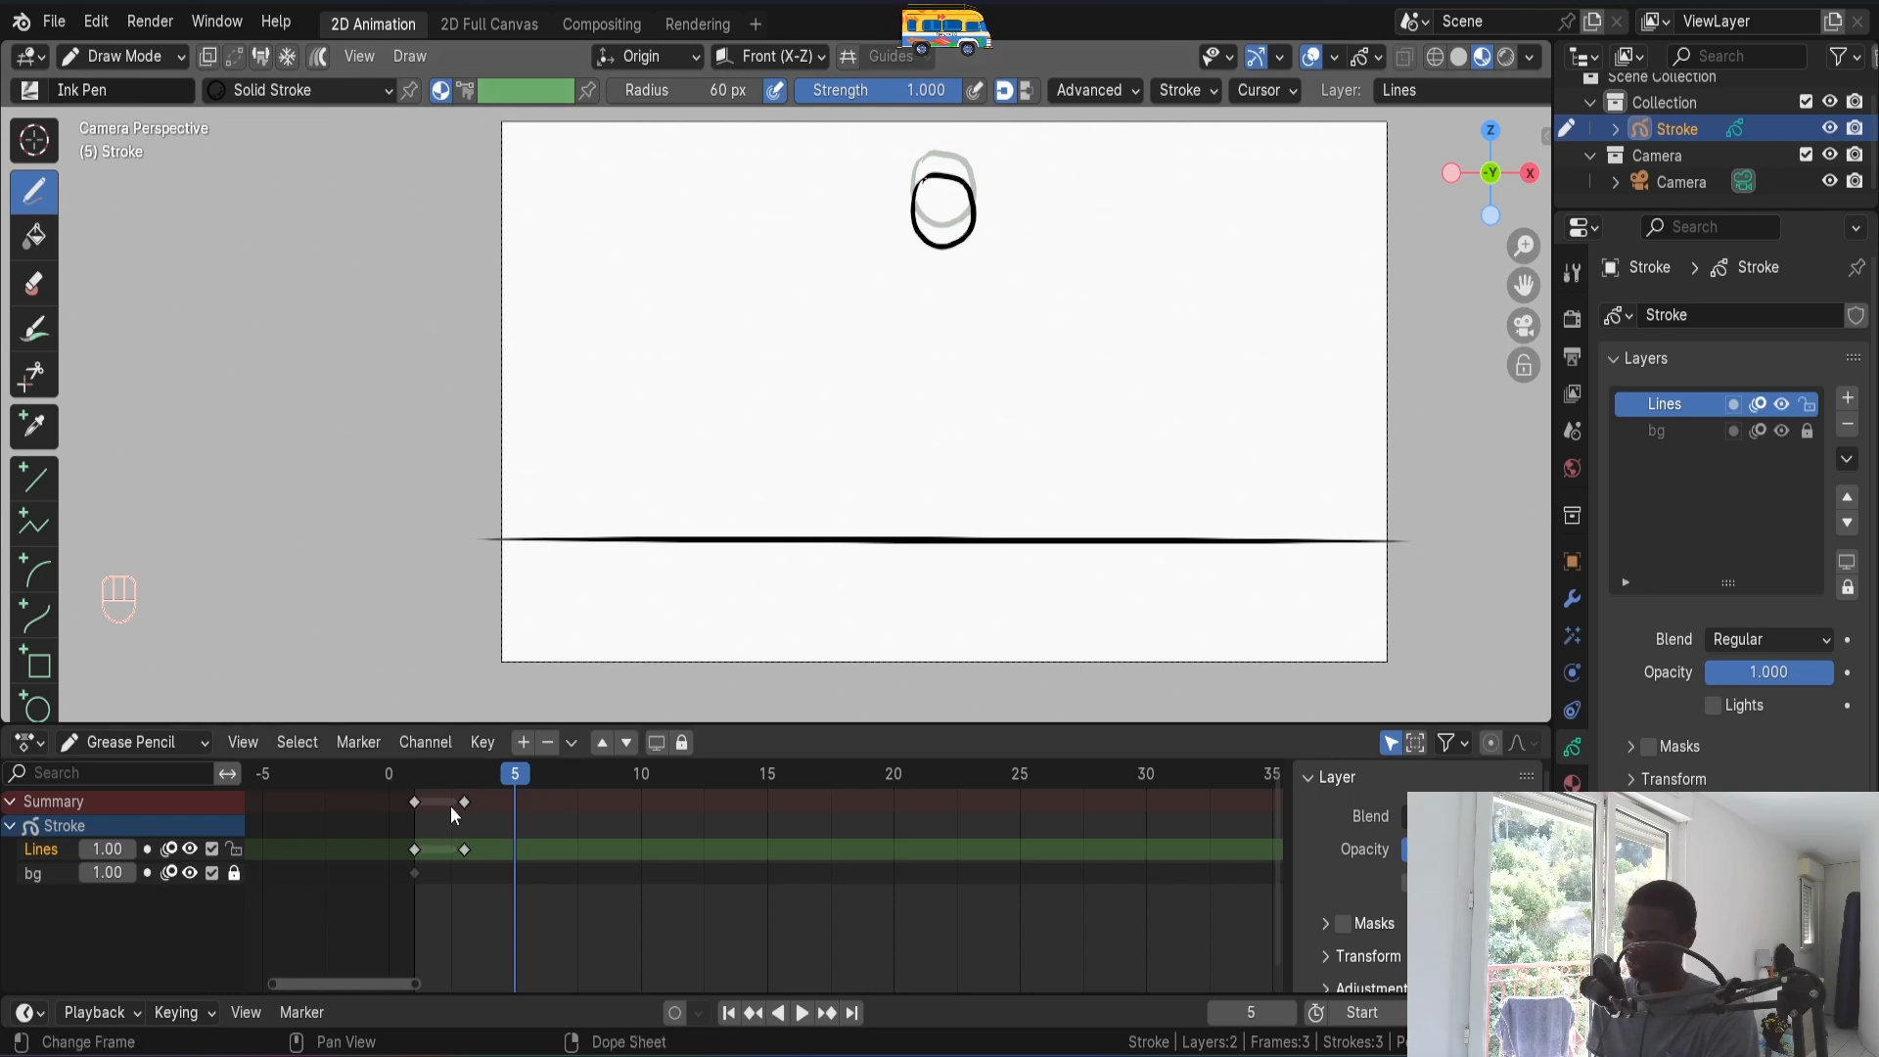
left_click_drag(415, 776, 470, 795)
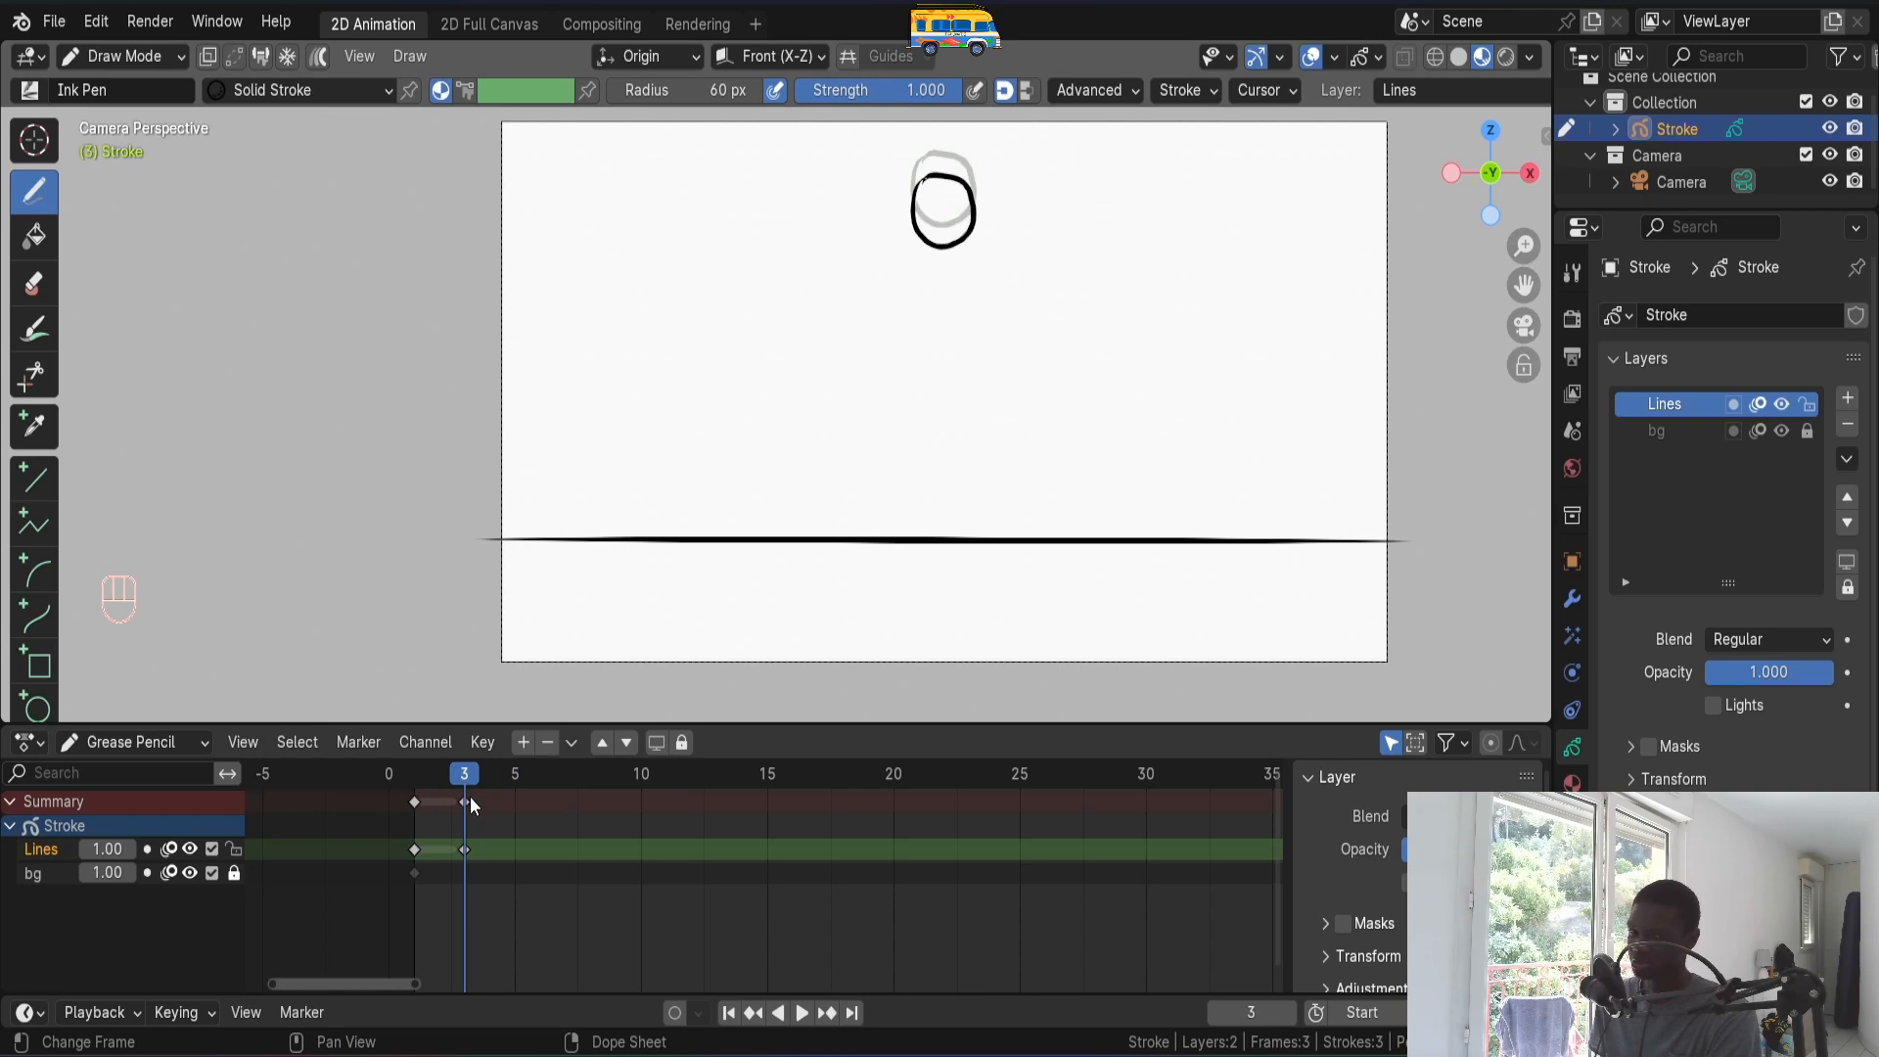
key("i")
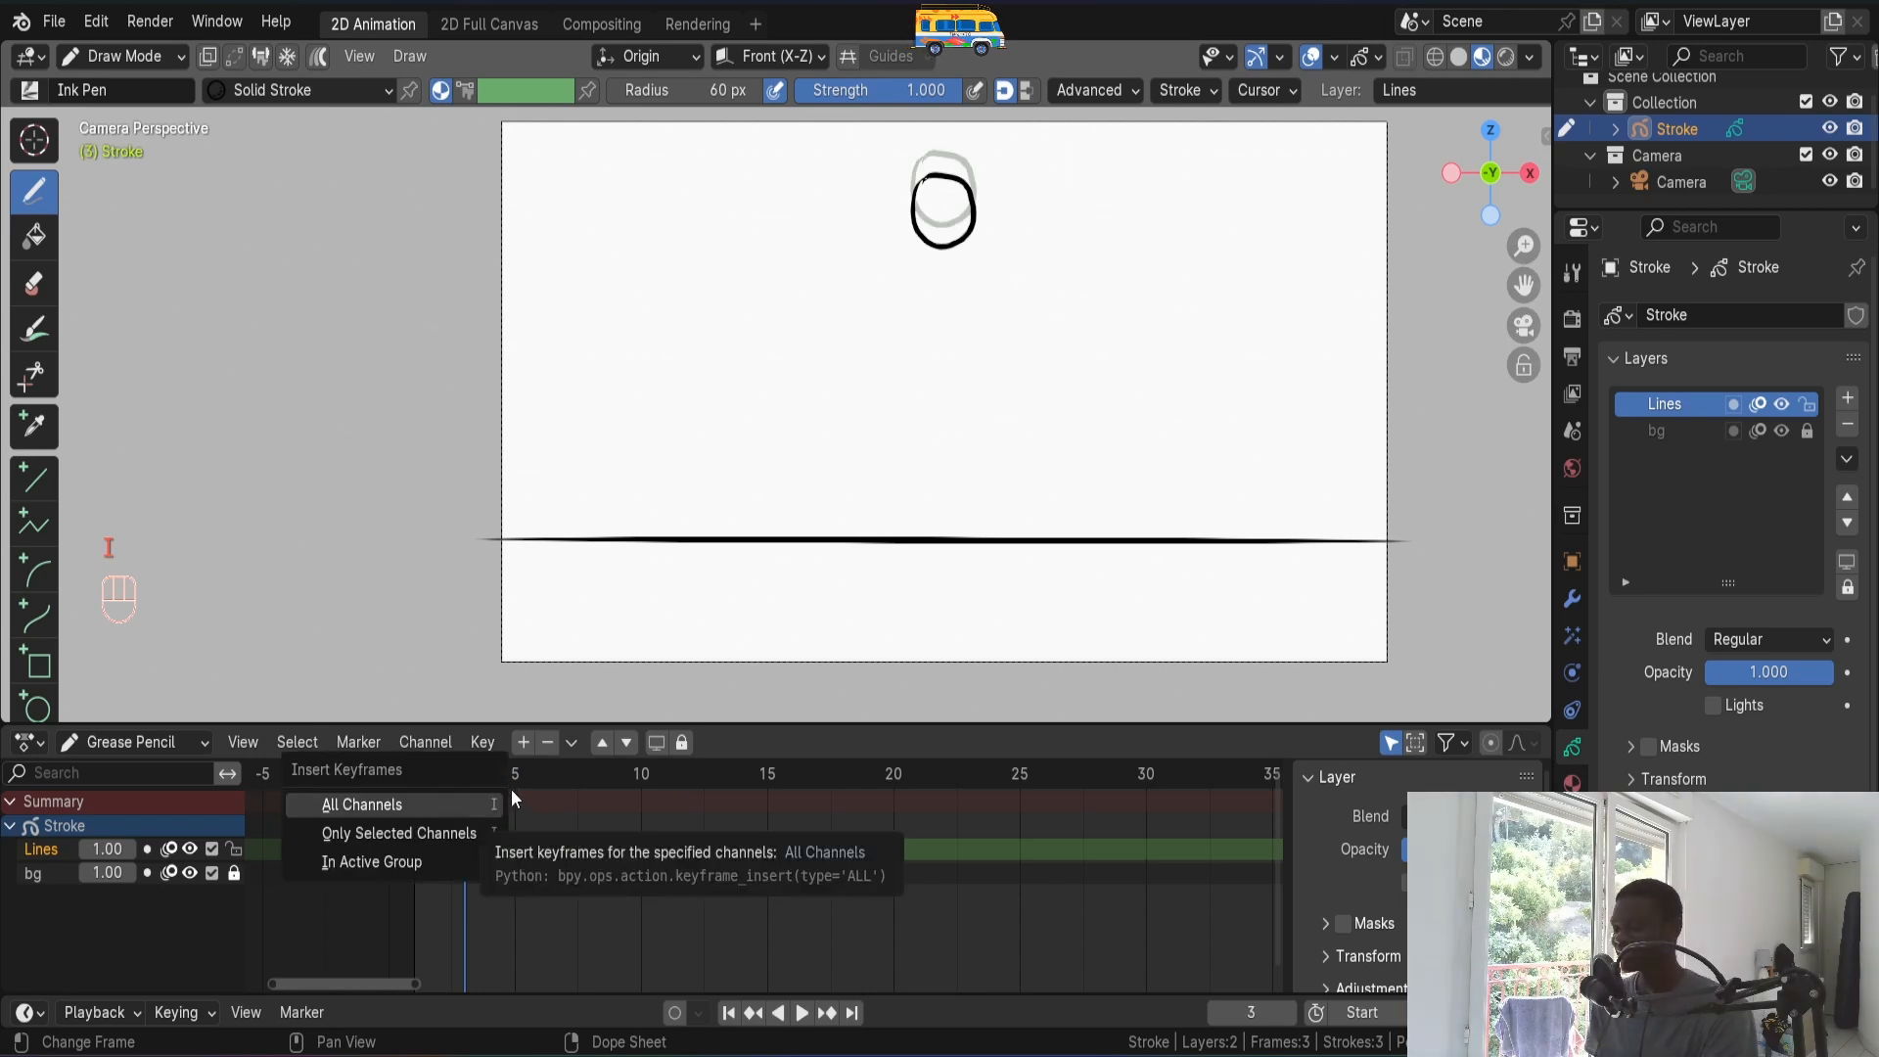
left_click(506, 803)
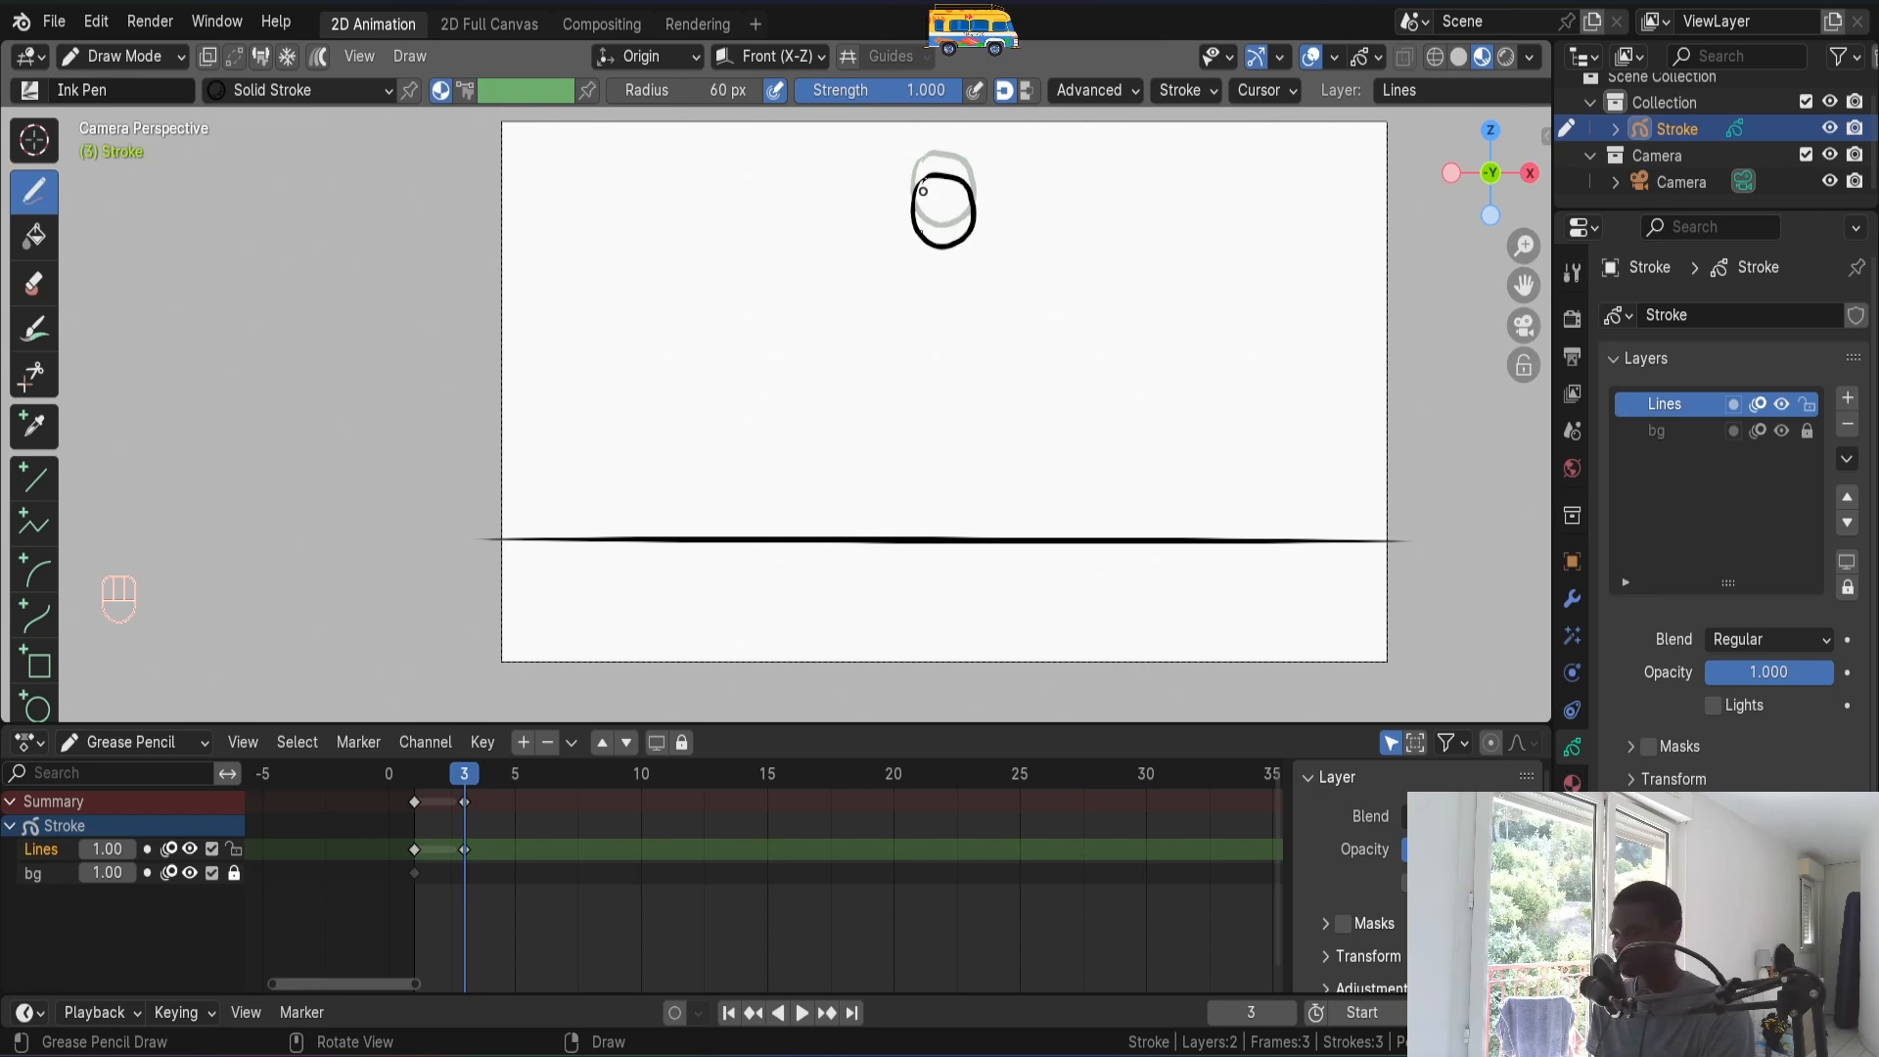
- Step back and forth between frames 3 and 5 to review the two-frame spacing, ending on frame 5
key("Right")
key("Right")
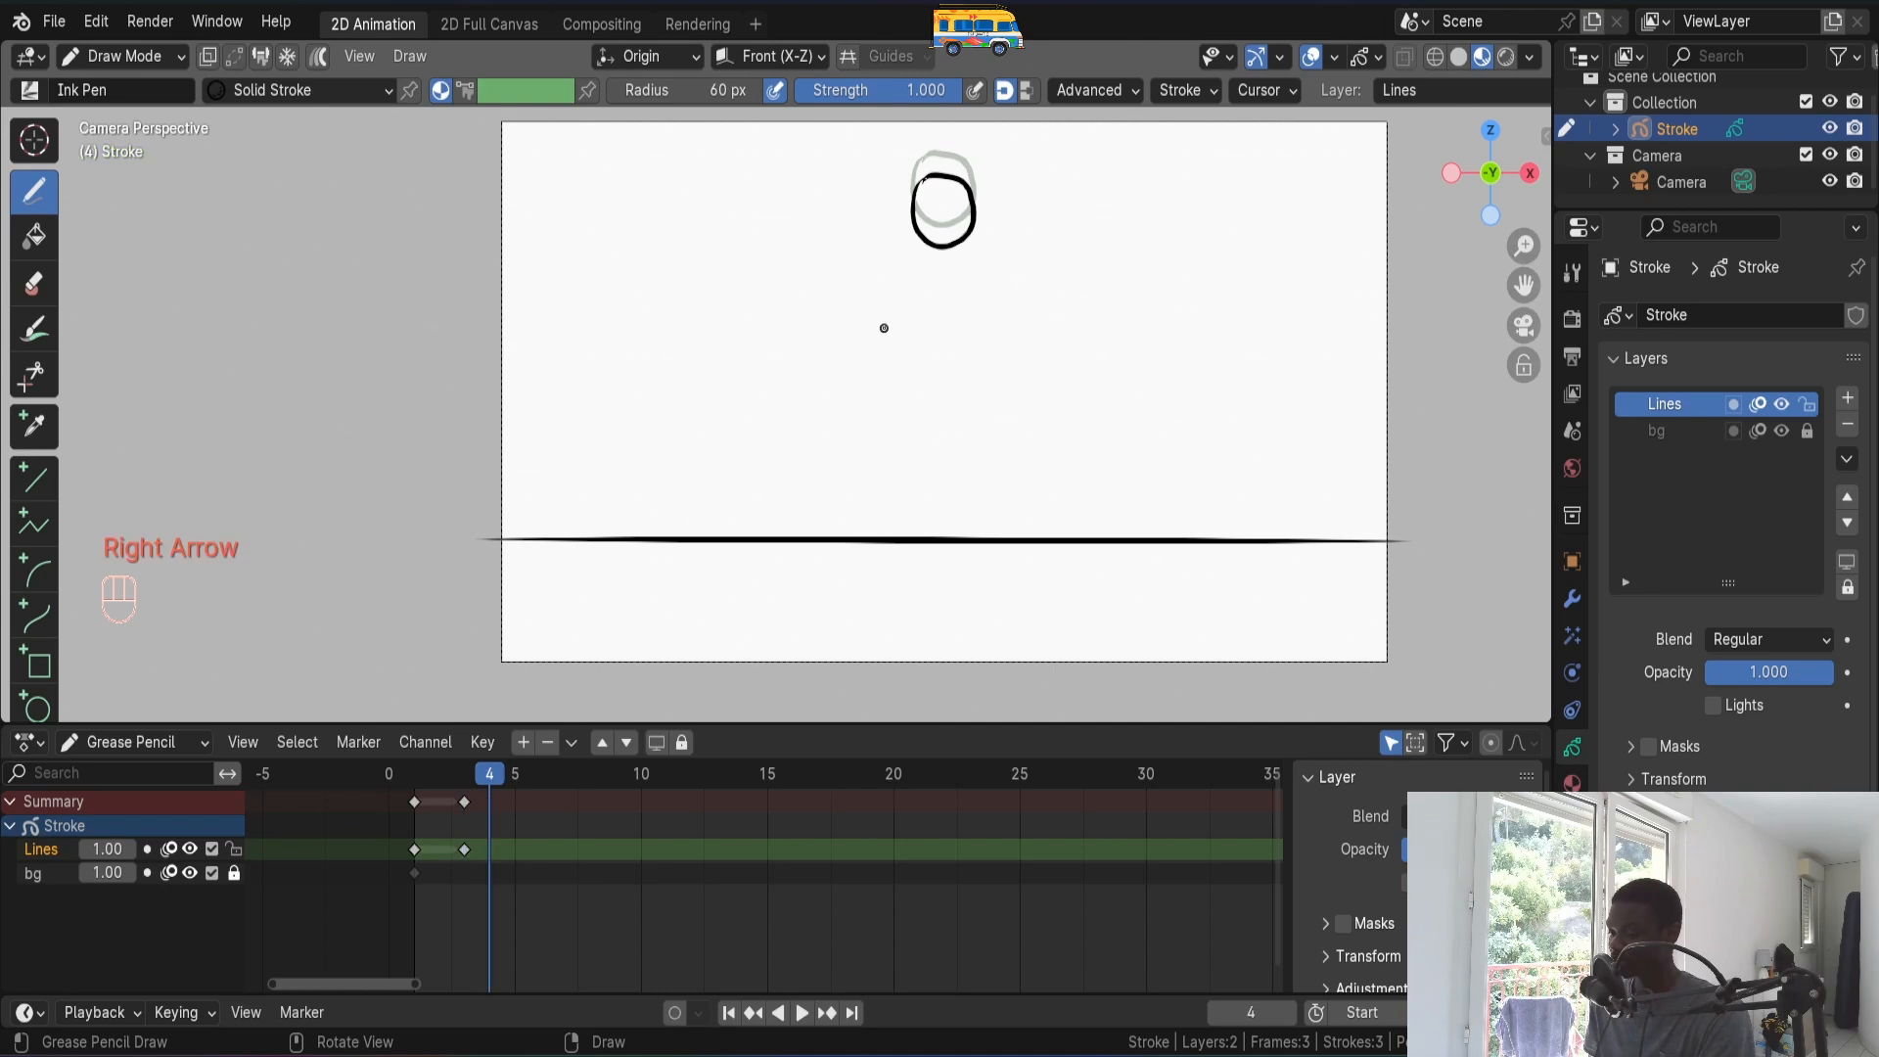
key("Left")
key("Left")
key("Right")
key("Right")
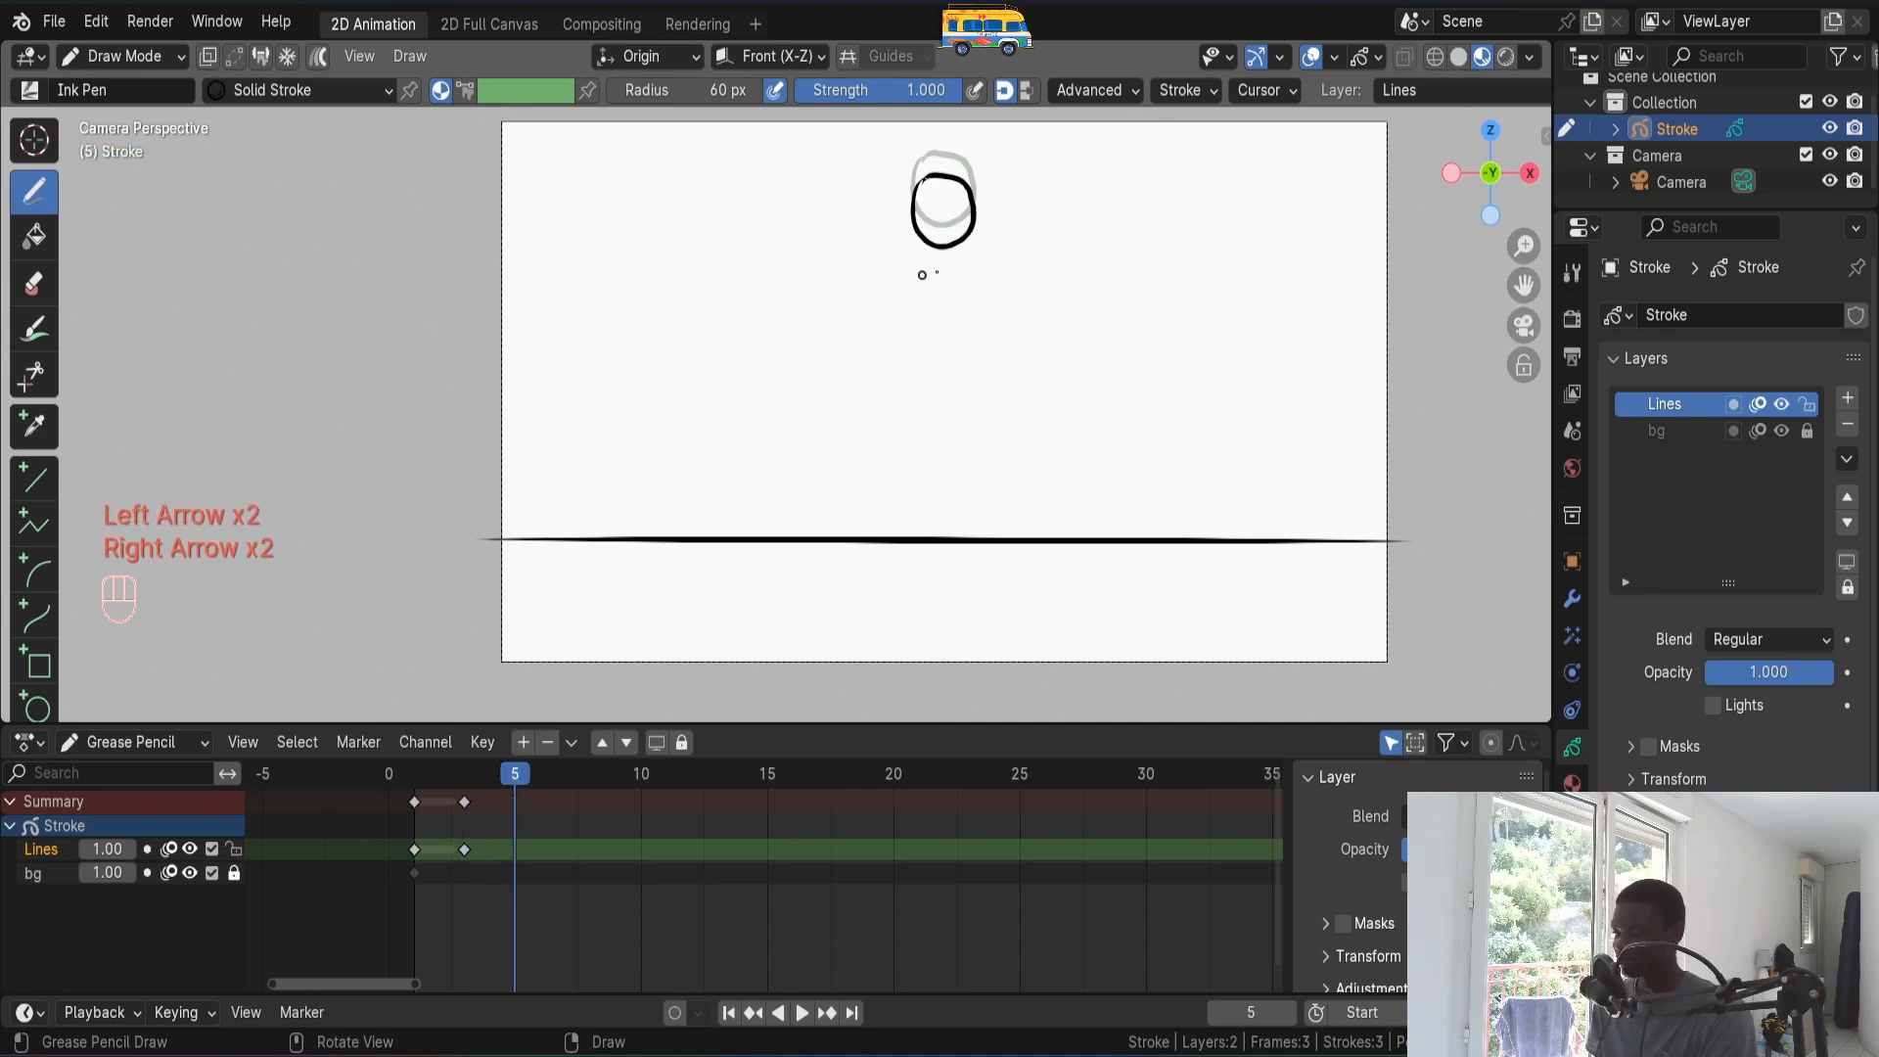
key("Left")
key("Left")
key("Right")
key("Right")
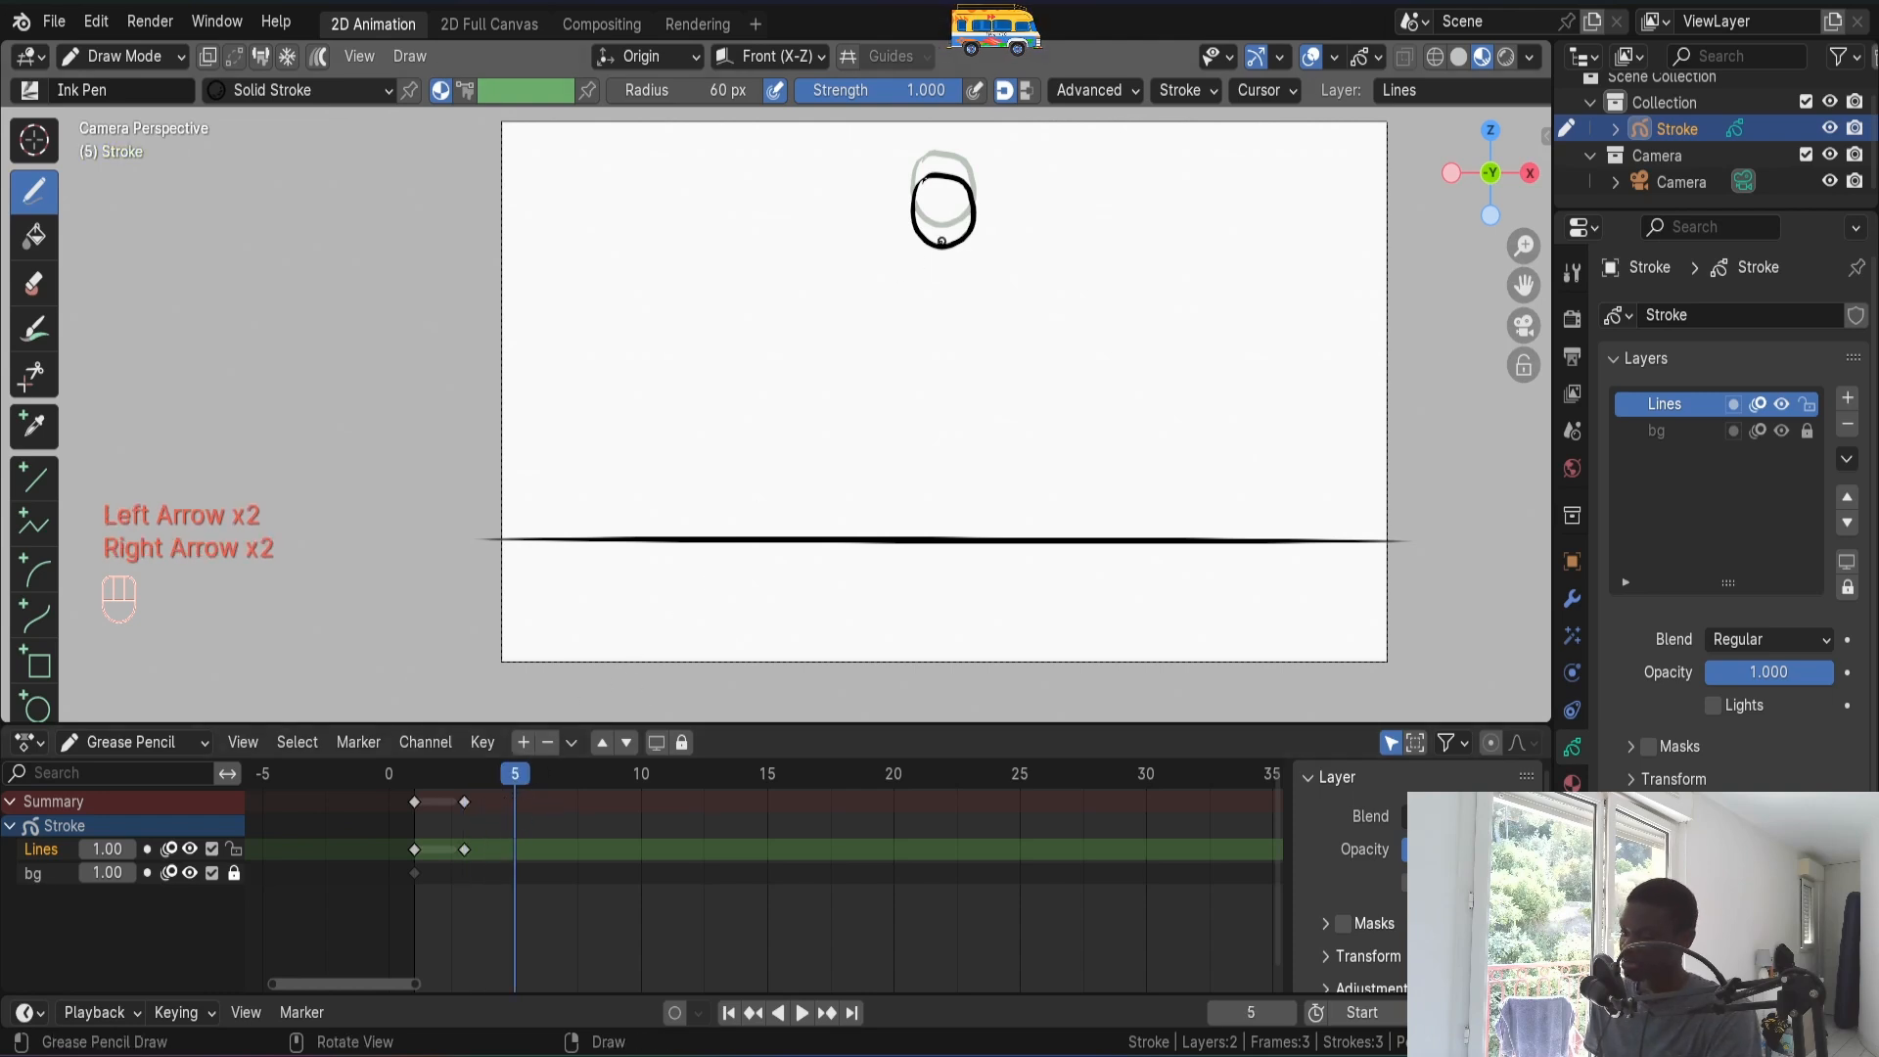
- Duplicate the Lines layer's keyframe at frame 5 and move the ball farther down along Z than in the previous spacing
key("i")
left_click(941, 250)
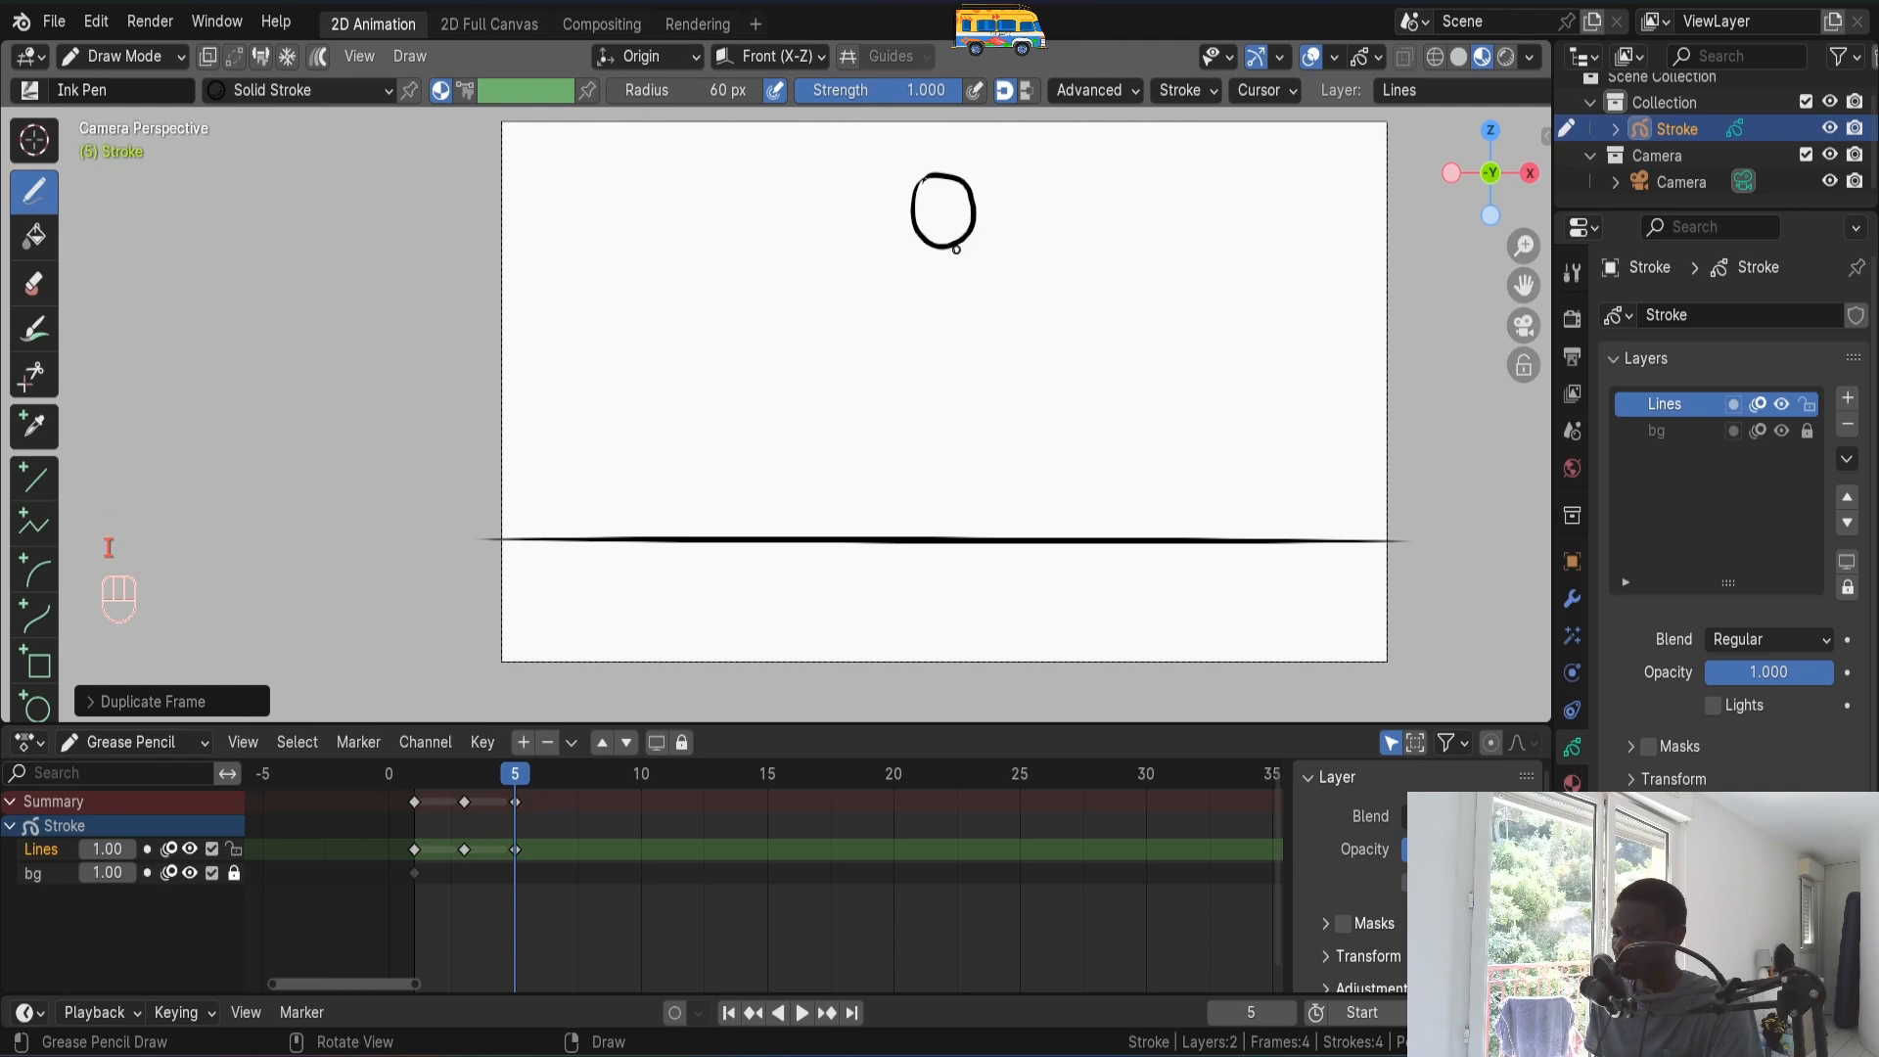
key("Tab")
key("g")
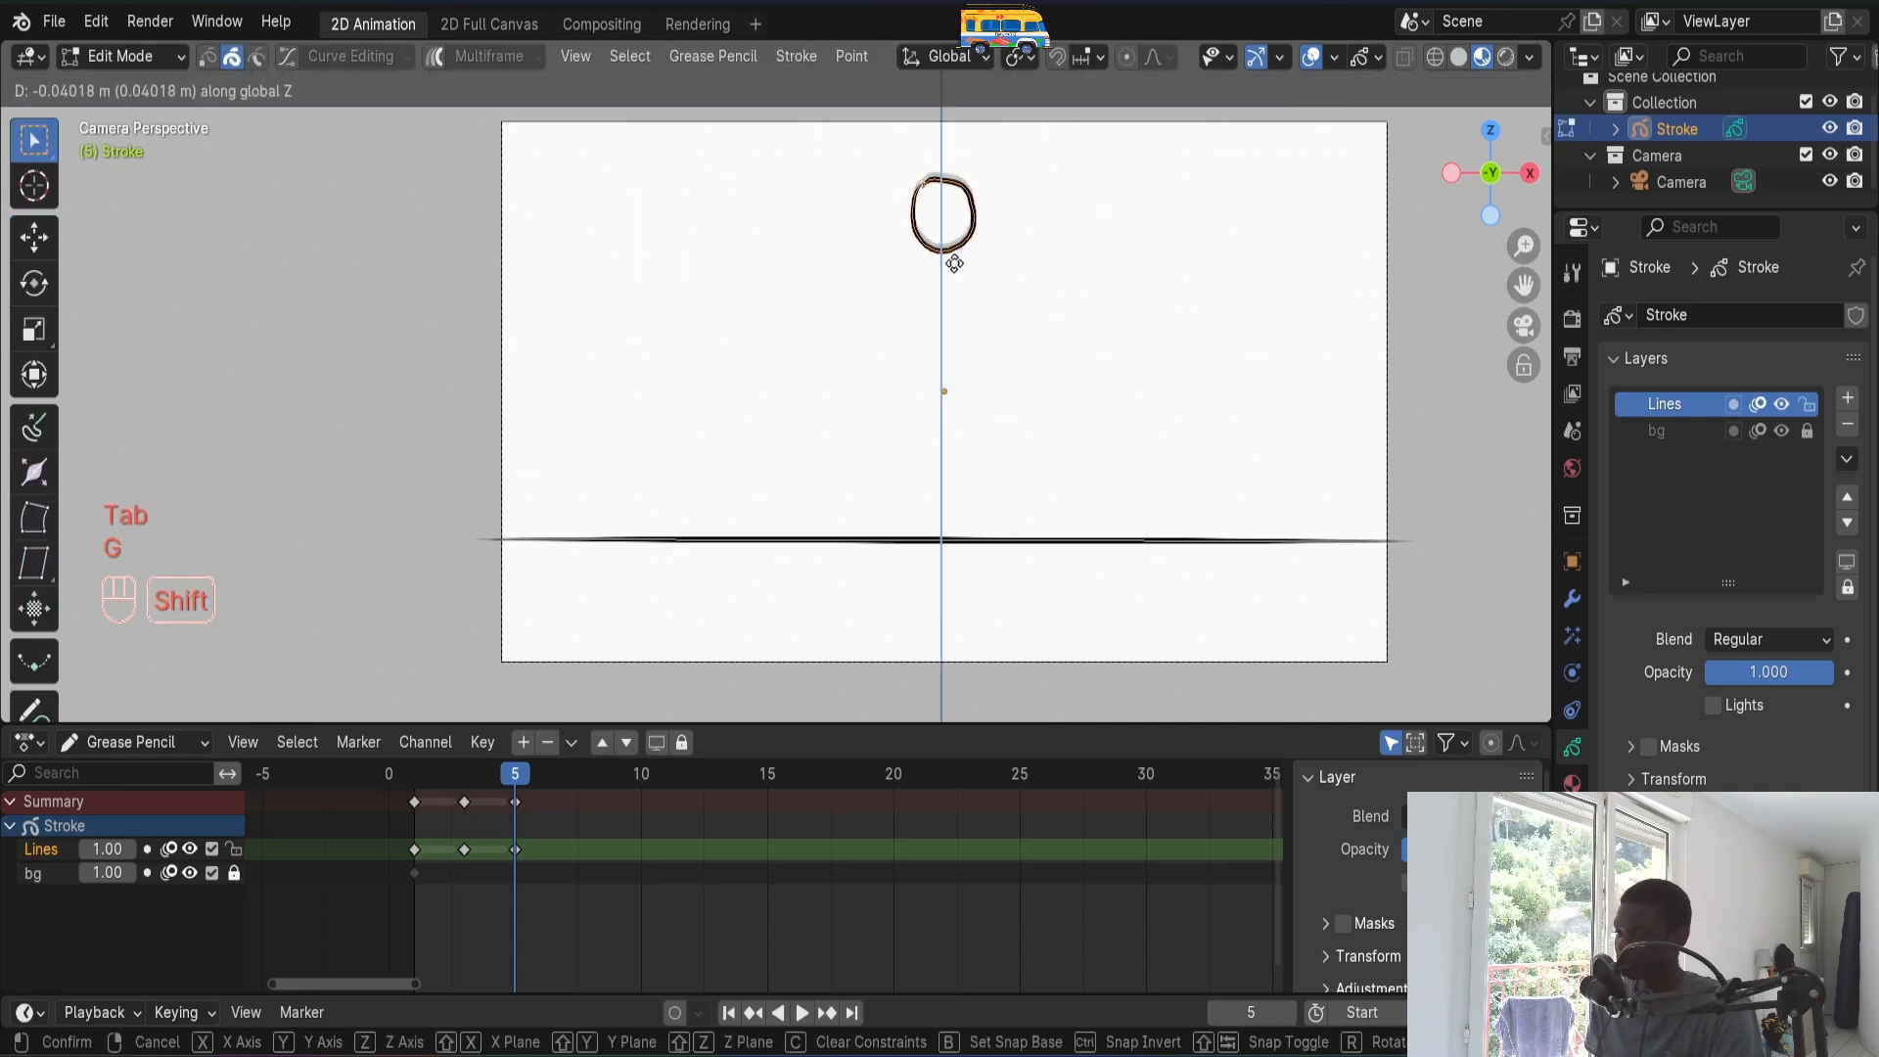
left_click(913, 597)
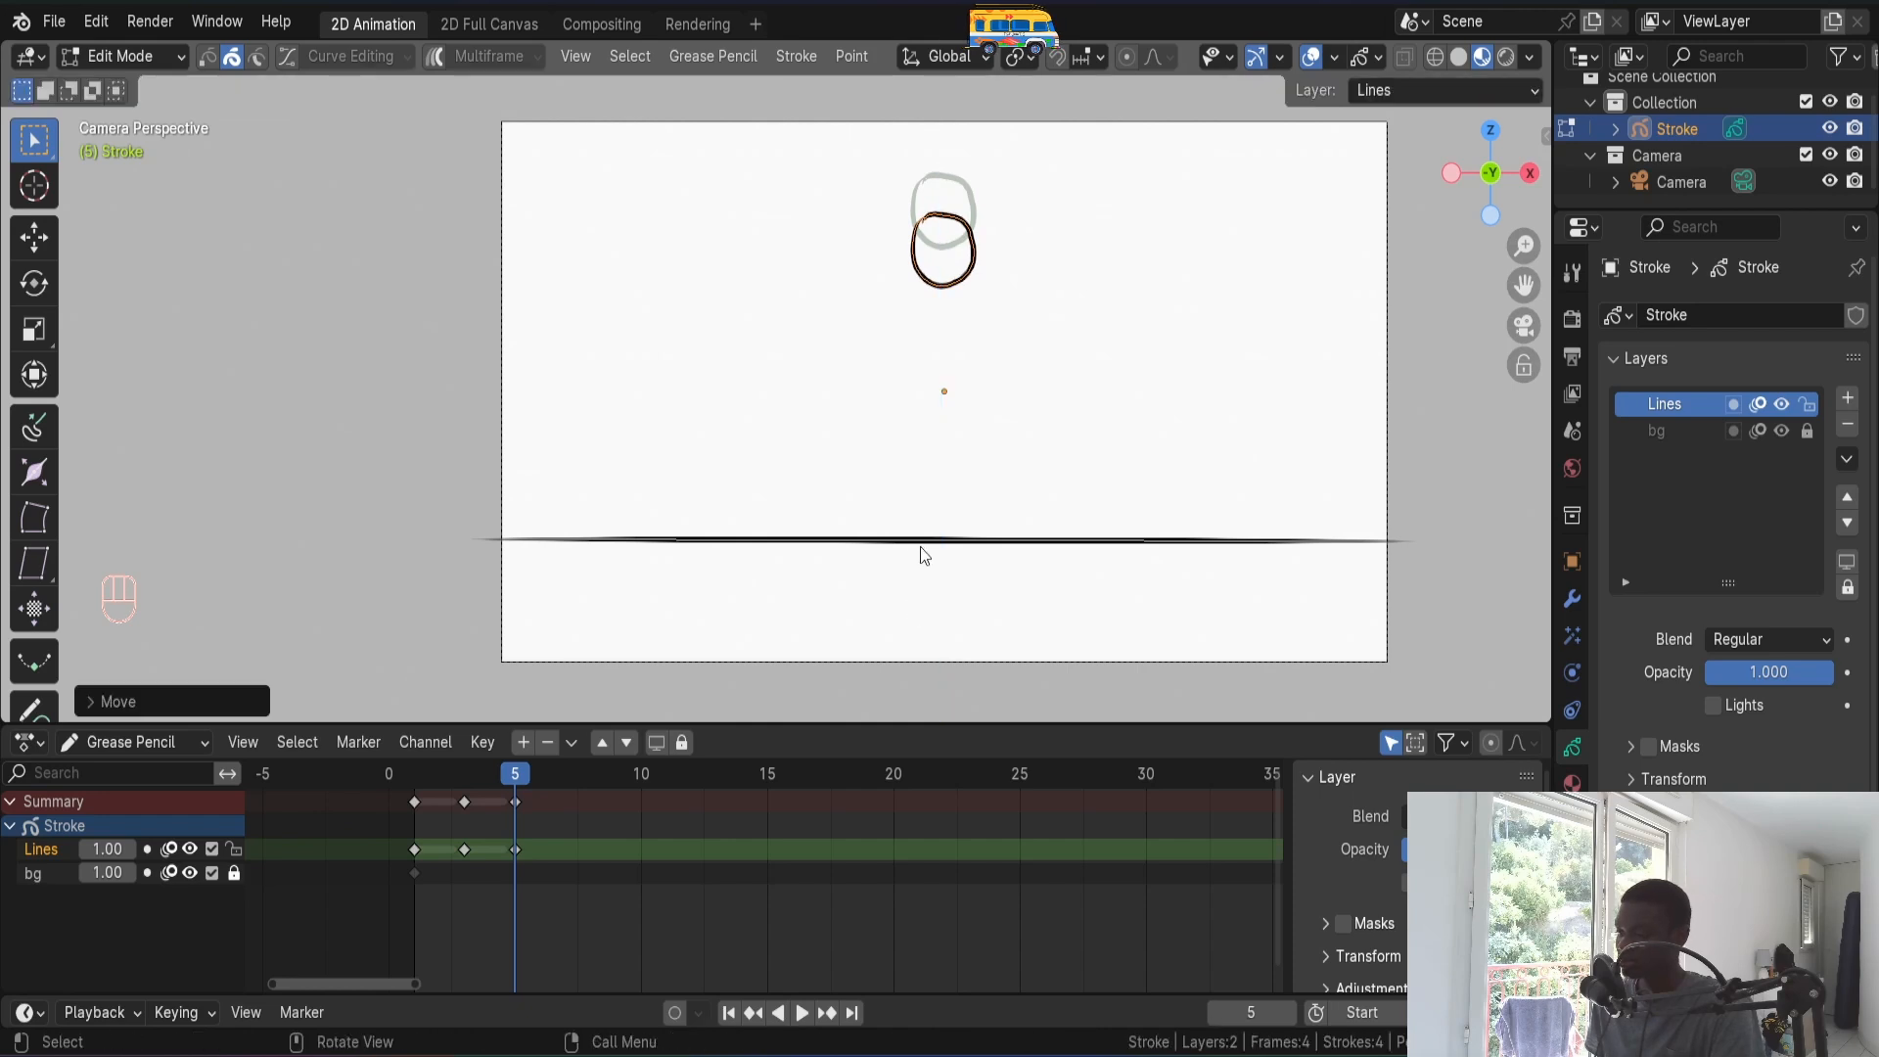
key("Tab")
- Play the ball's fall from the first frame and stop the playback
mouse_move(513, 773)
left_mouse_down()
mouse_move(413, 777)
mouse_move(524, 779)
left_mouse_up()
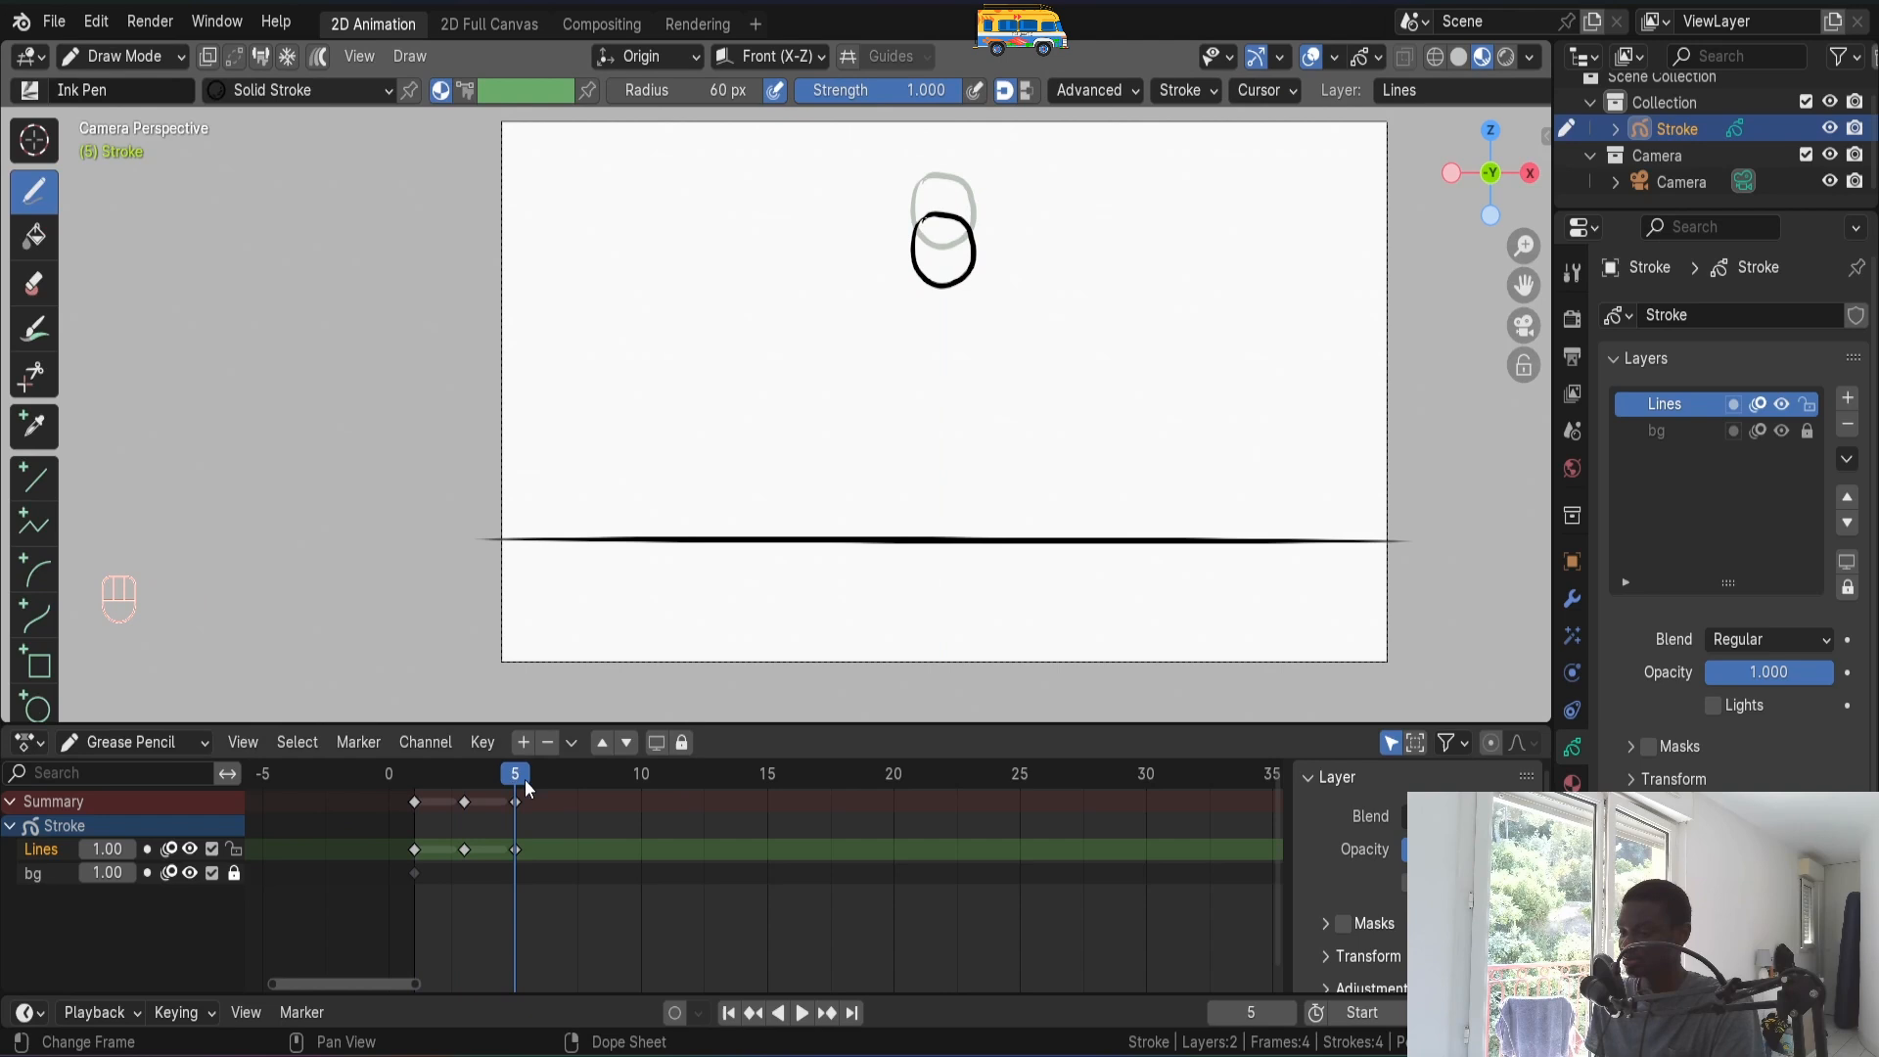
left_click(729, 1013)
key("space")
key("space")
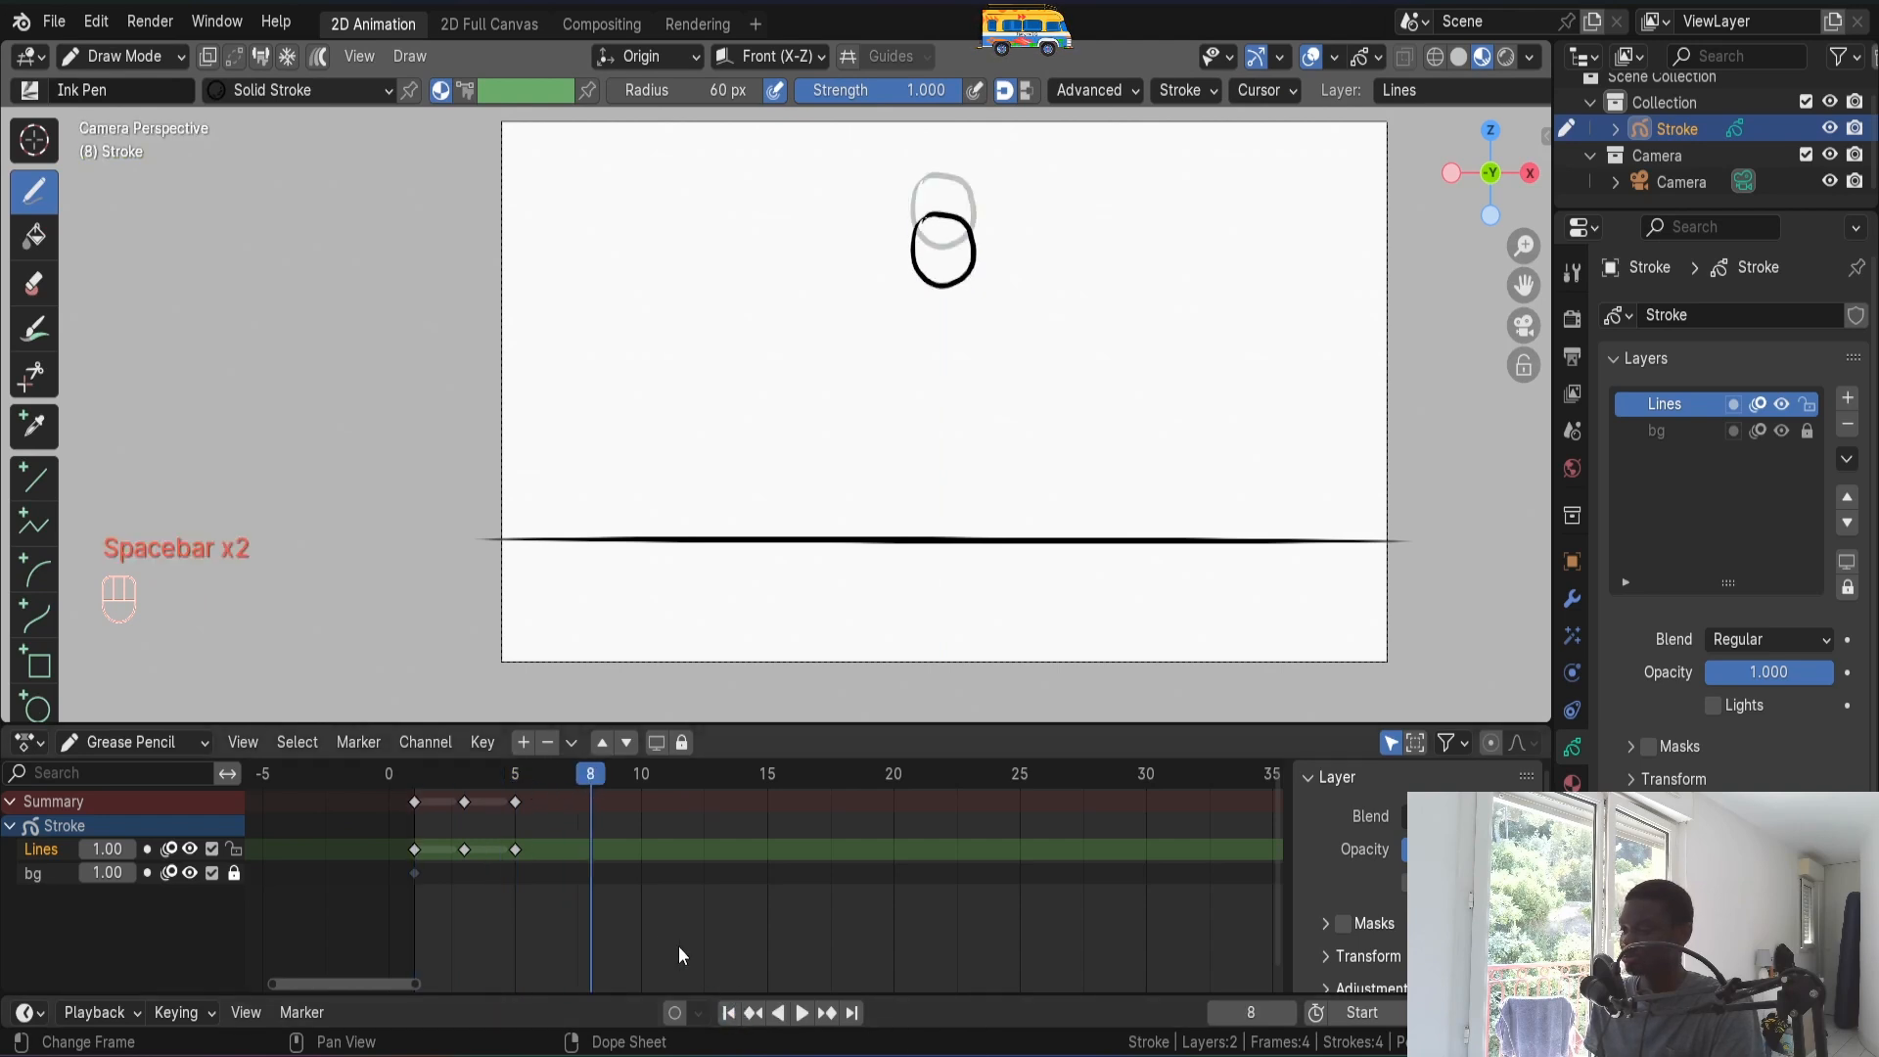
- Replay the ball's fall over its three positions from the first frame and stop the playback
left_click(521, 789)
left_click(729, 1013)
key("space")
key("space")
- Duplicate the Lines layer's active keyframe at frame 7 and move the ball down about 1.18 m along Z
left_click(518, 780)
left_click_drag(519, 775, 559, 773)
key("i")
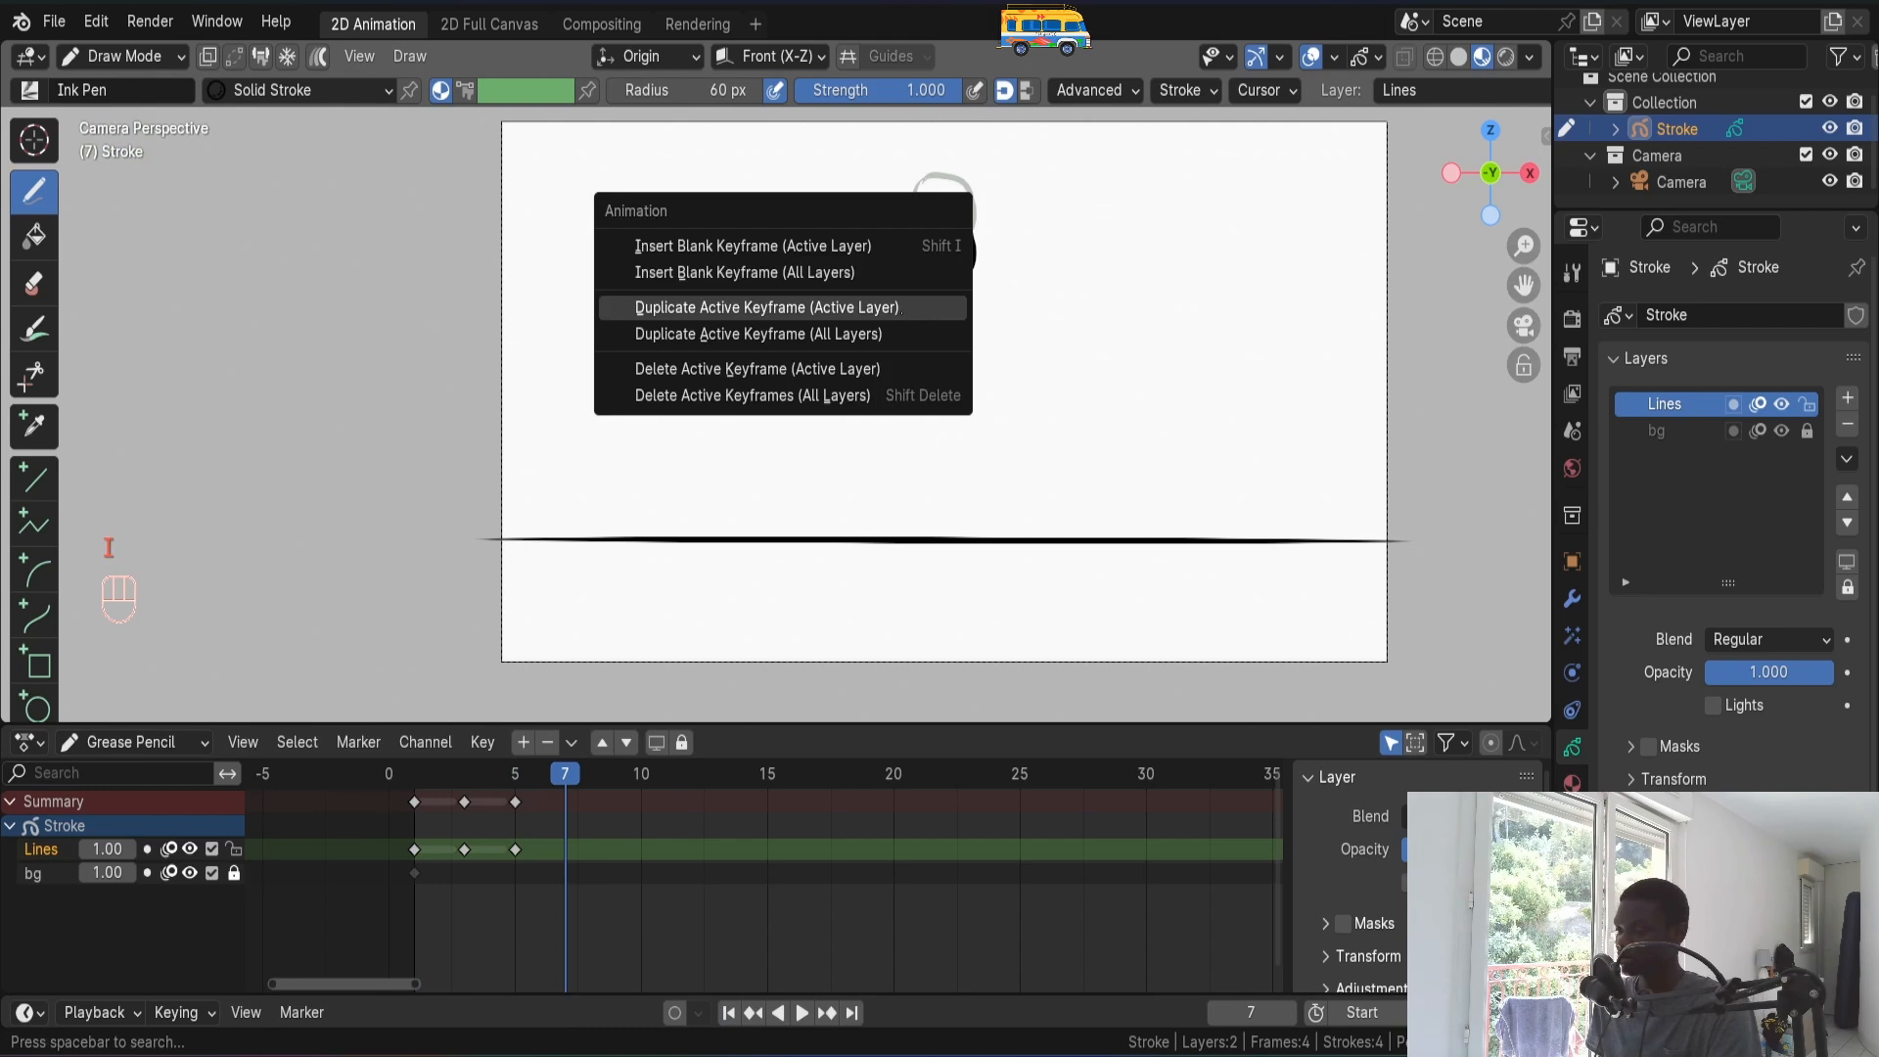
left_click(930, 308)
key("Tab")
key("g")
key("shift")
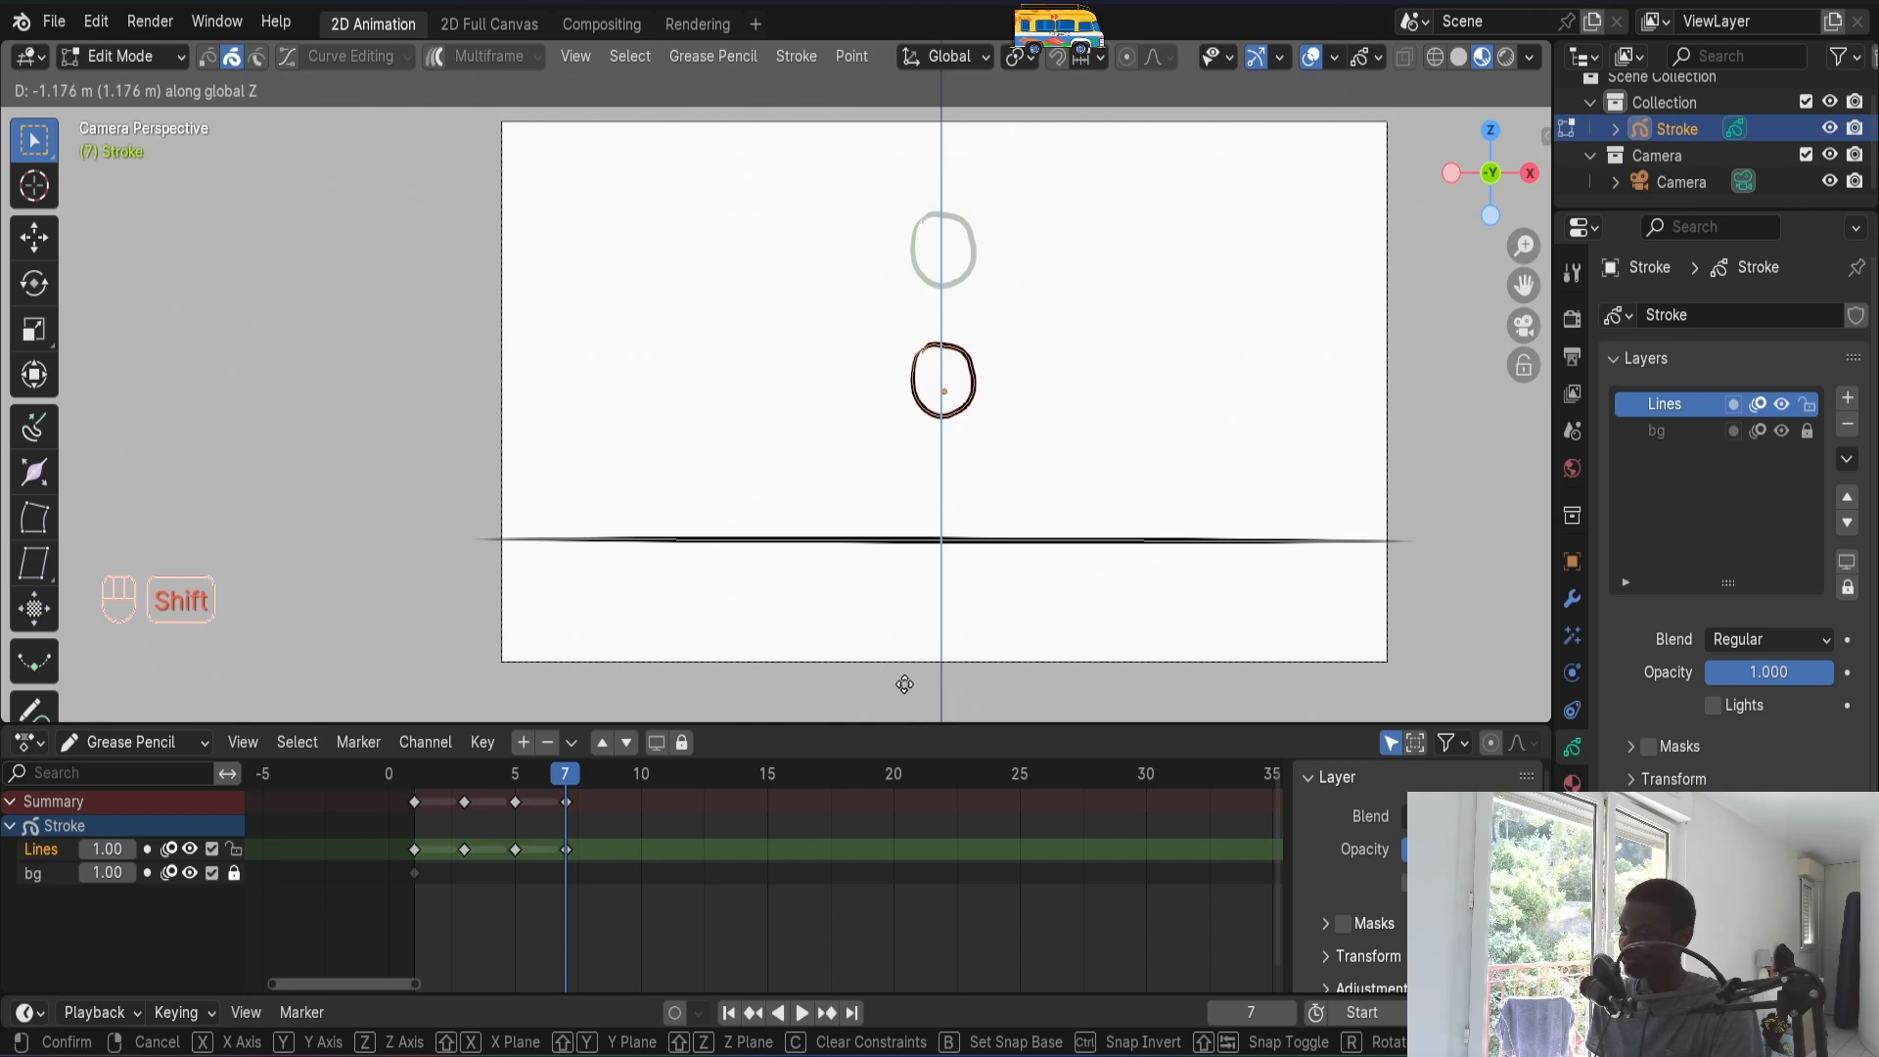
left_click(906, 675)
key("Tab")
- Play the fall repeatedly, including from frame 1, to check the spacing of the drawing at frame 7
key("space")
key("space")
key("space")
key("space")
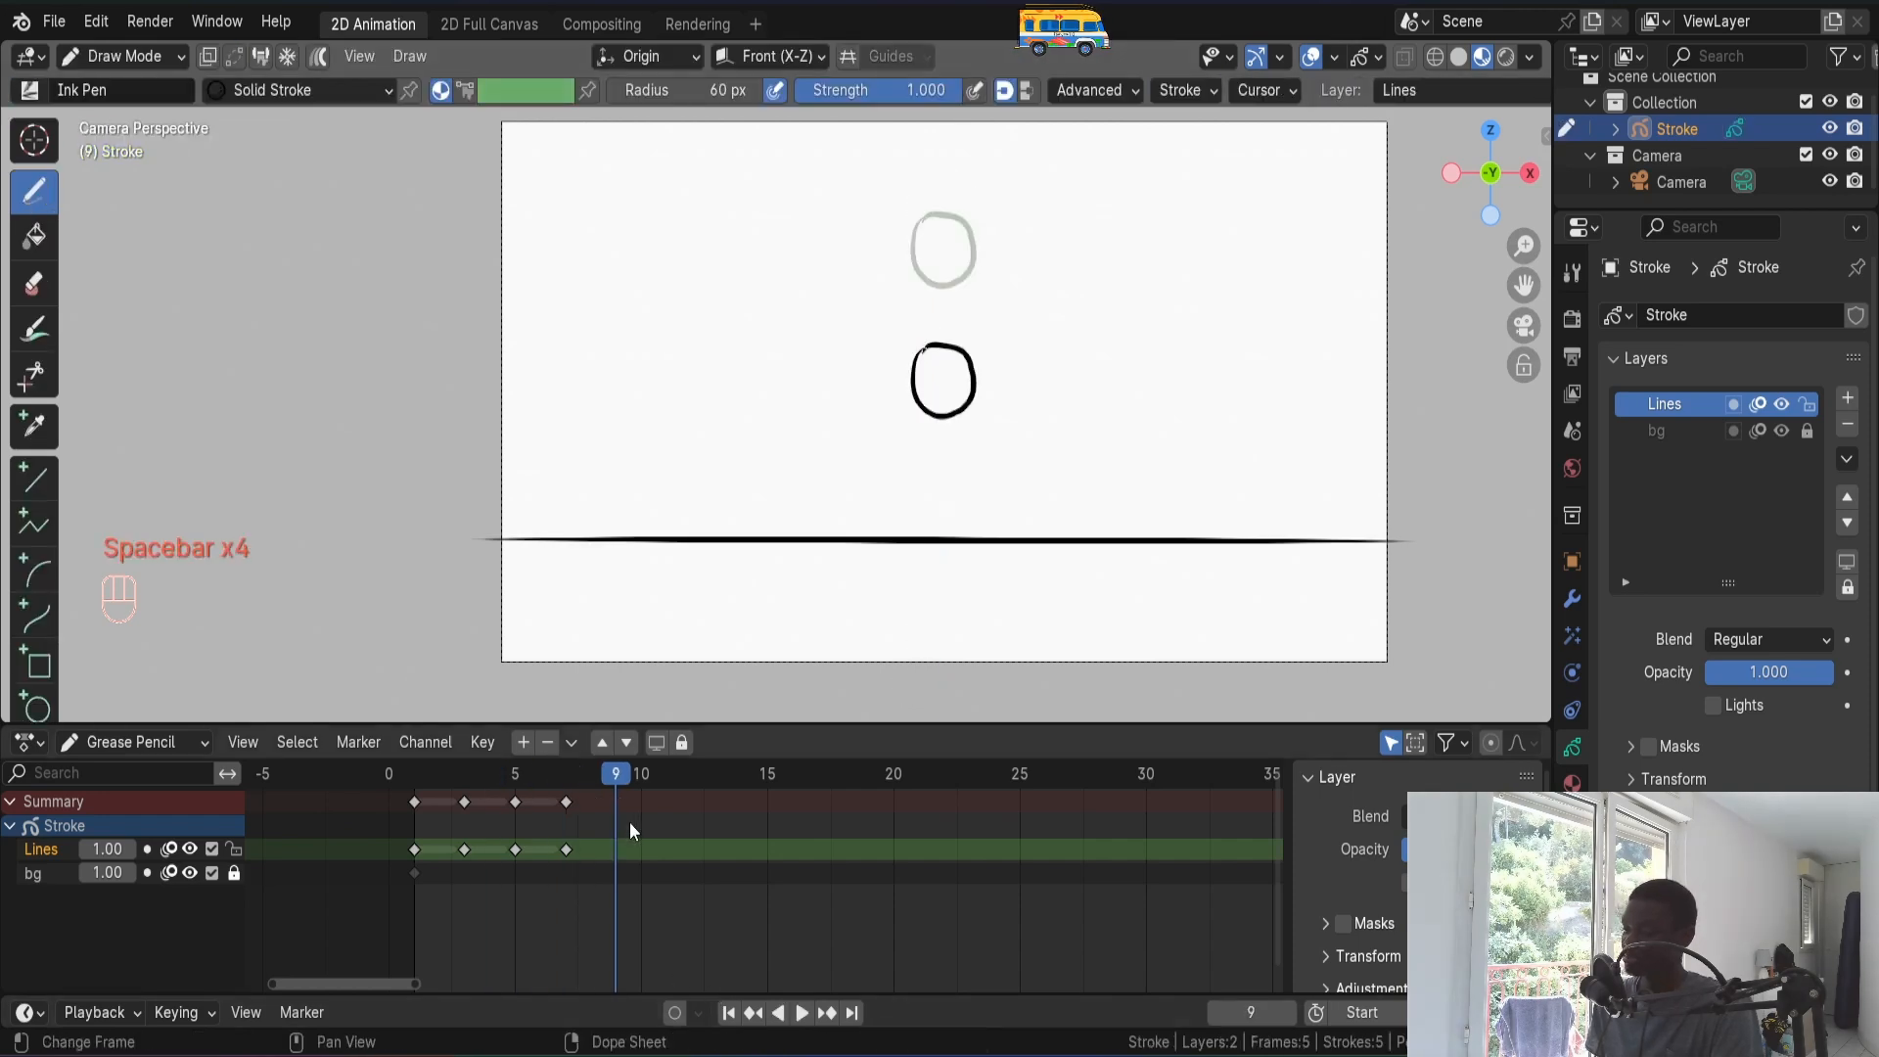
left_click_drag(611, 774, 561, 777)
key("space")
key("space")
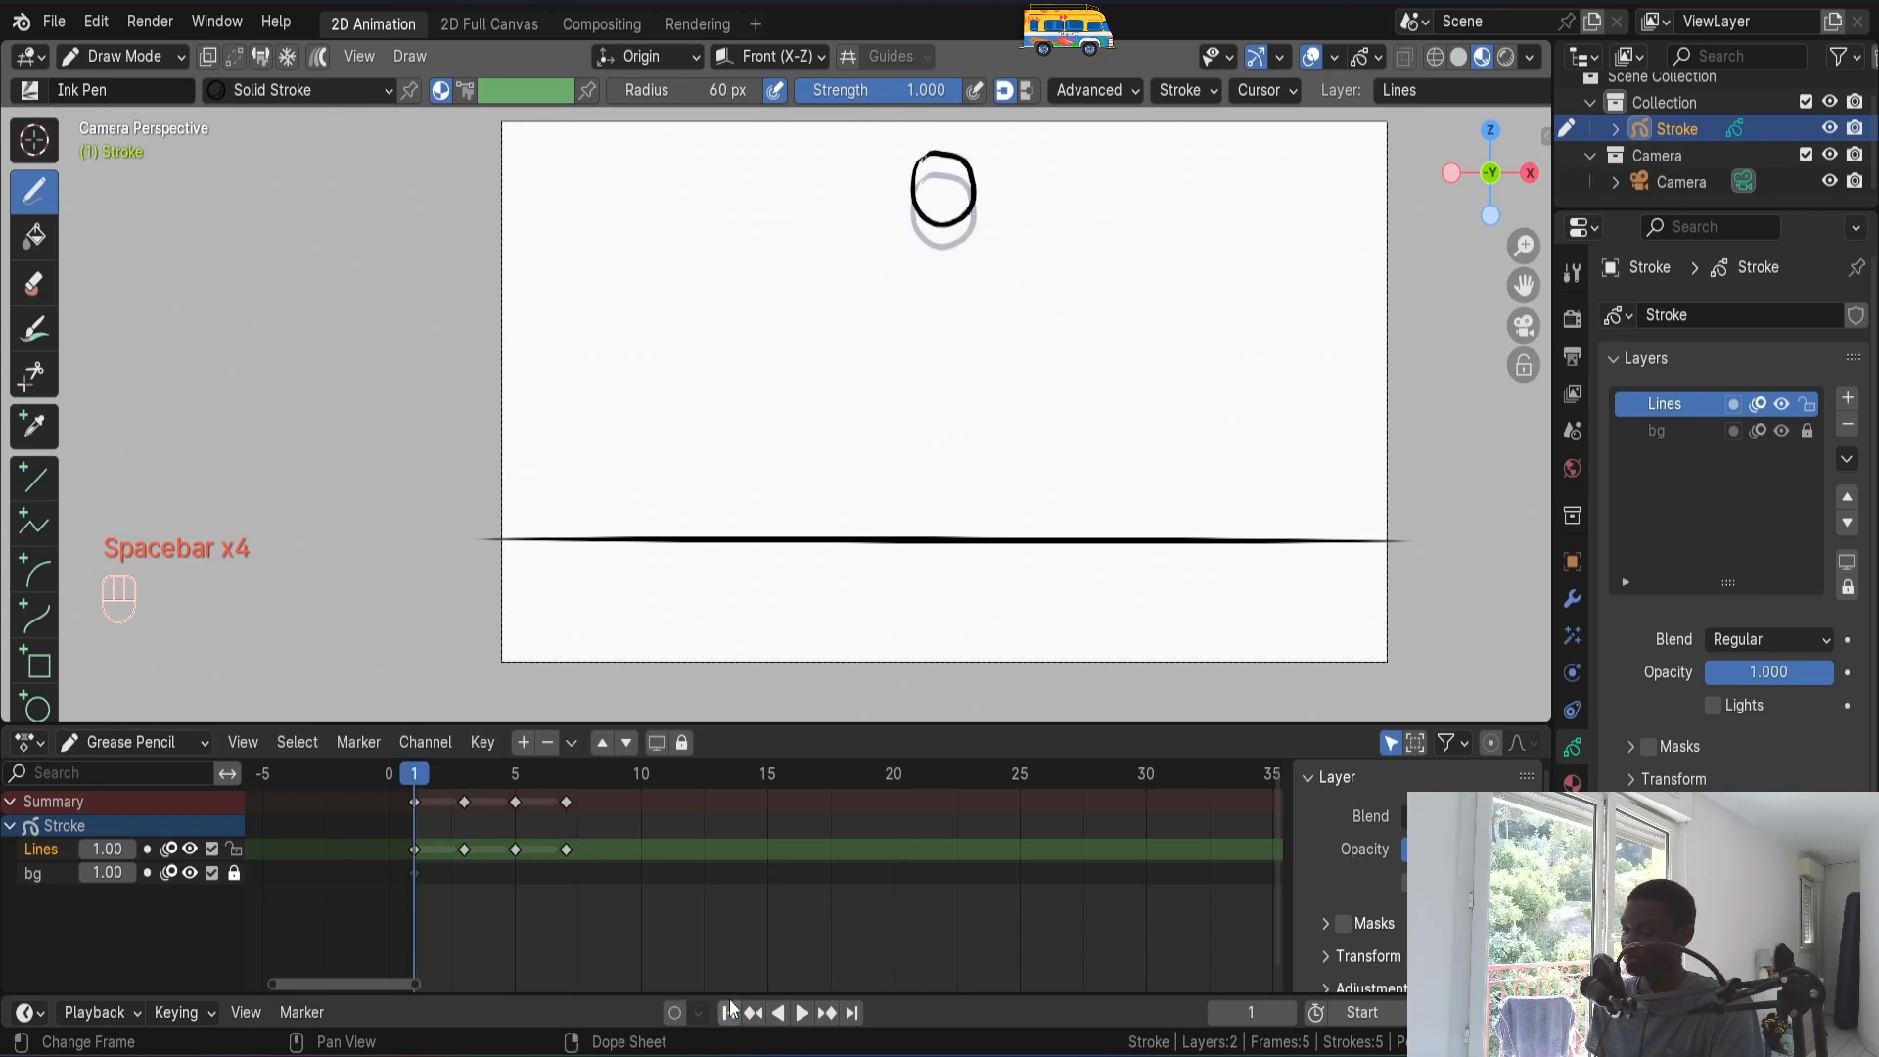
key("space")
key("space")
- Duplicate the Lines layer's active keyframe at frame 9 and lower the ball along Z to just above the ground line
mouse_move(615, 778)
left_mouse_down()
mouse_move(587, 778)
mouse_move(637, 778)
mouse_move(617, 783)
left_mouse_up()
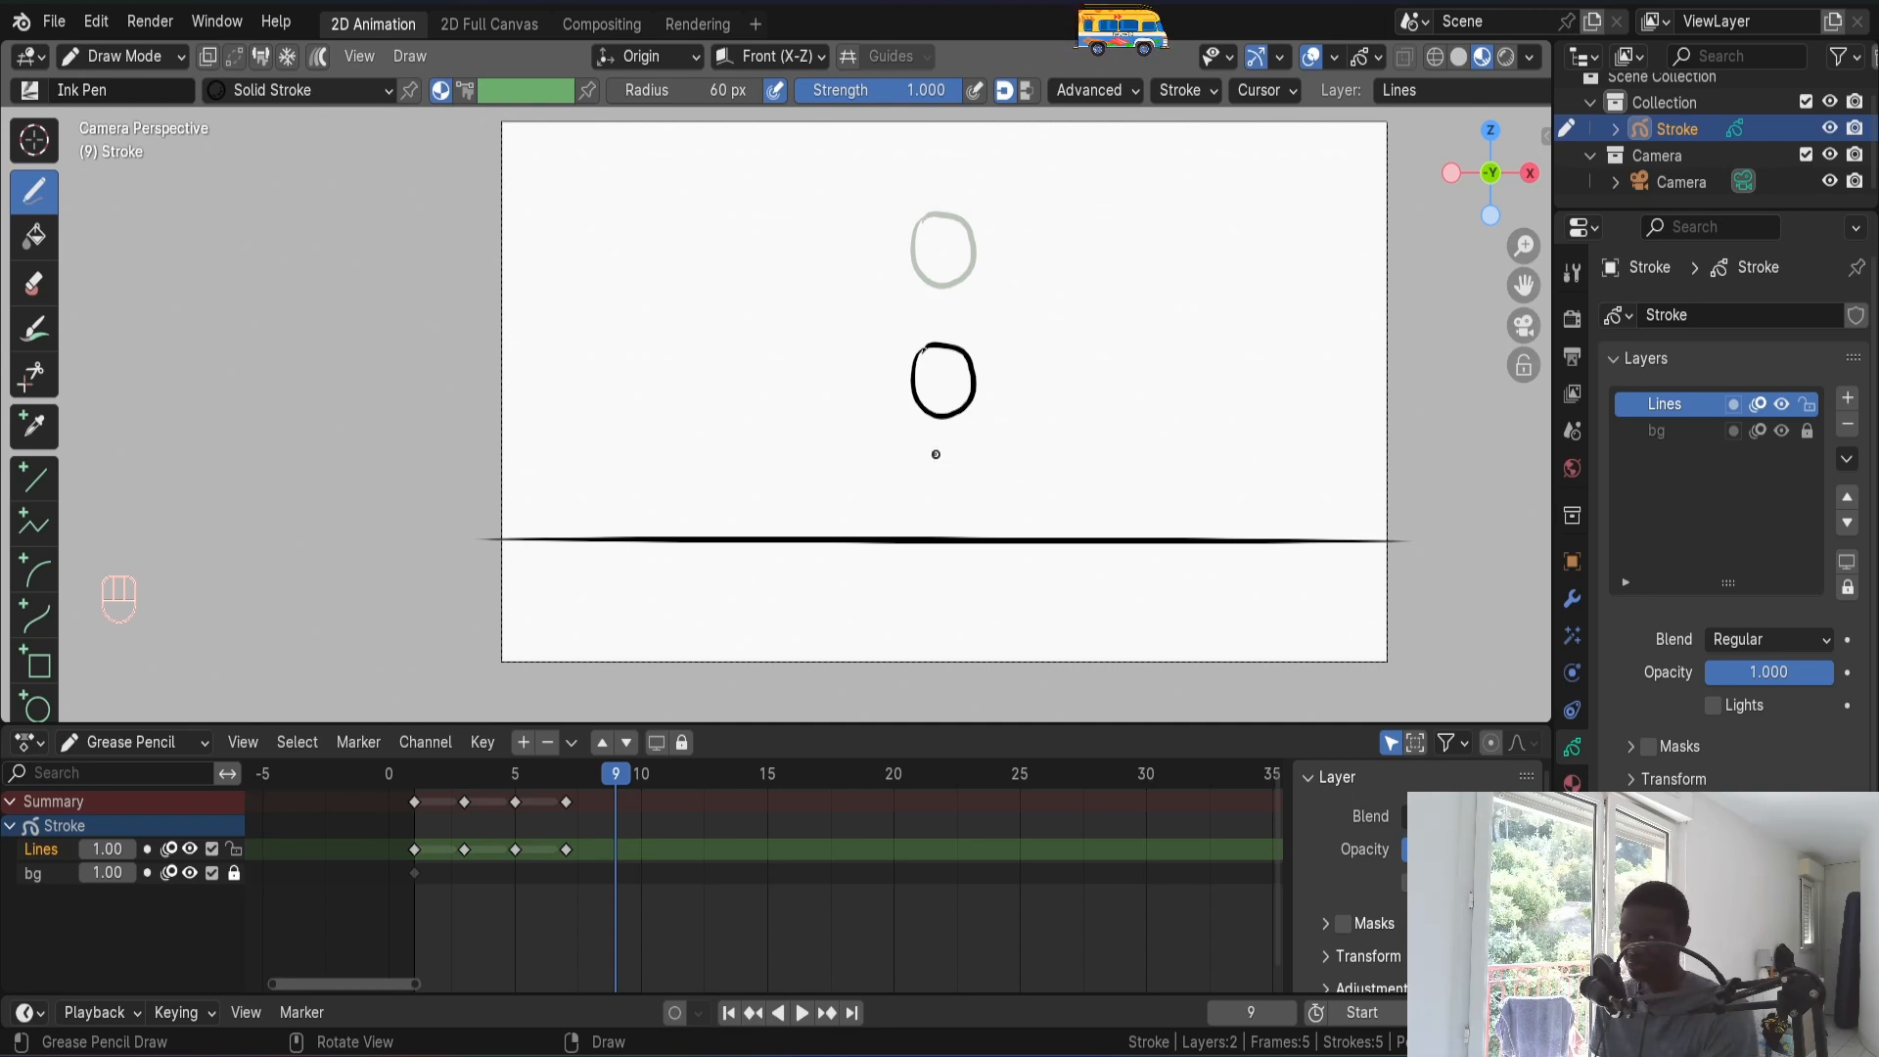
key("i")
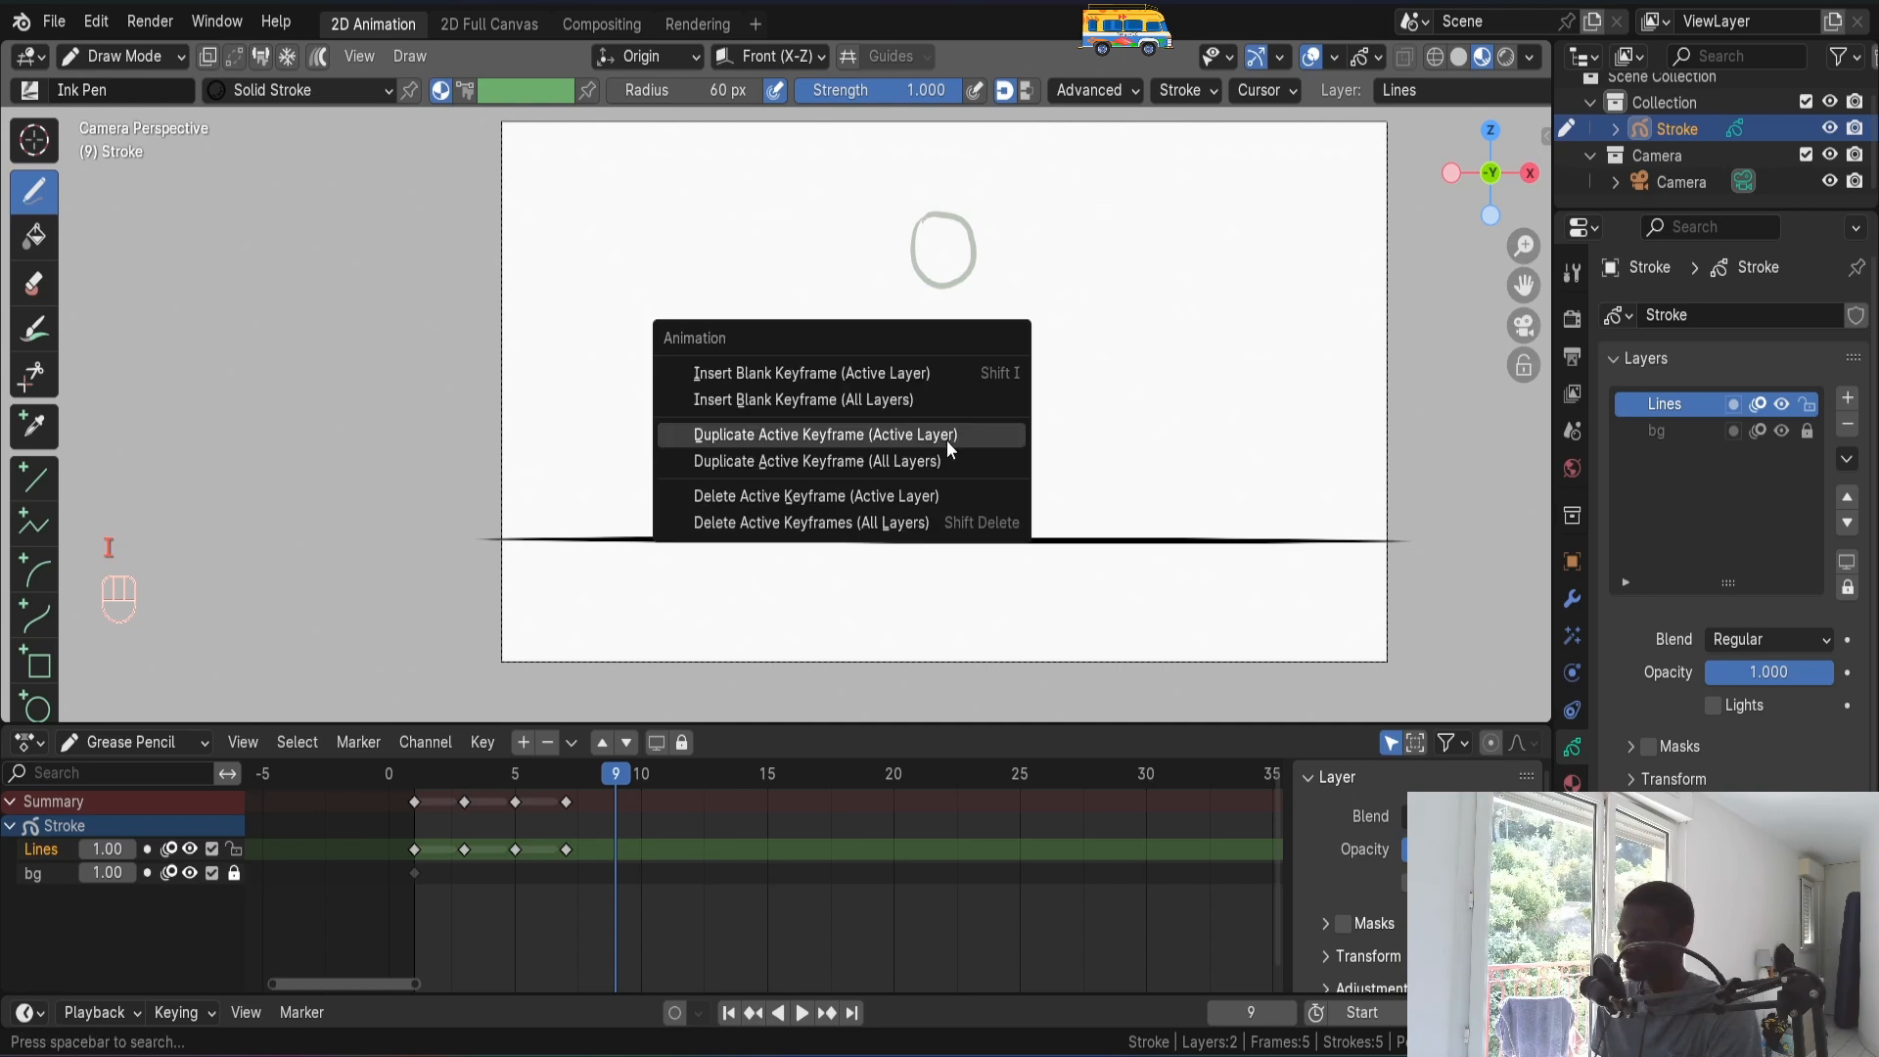
left_click(949, 434)
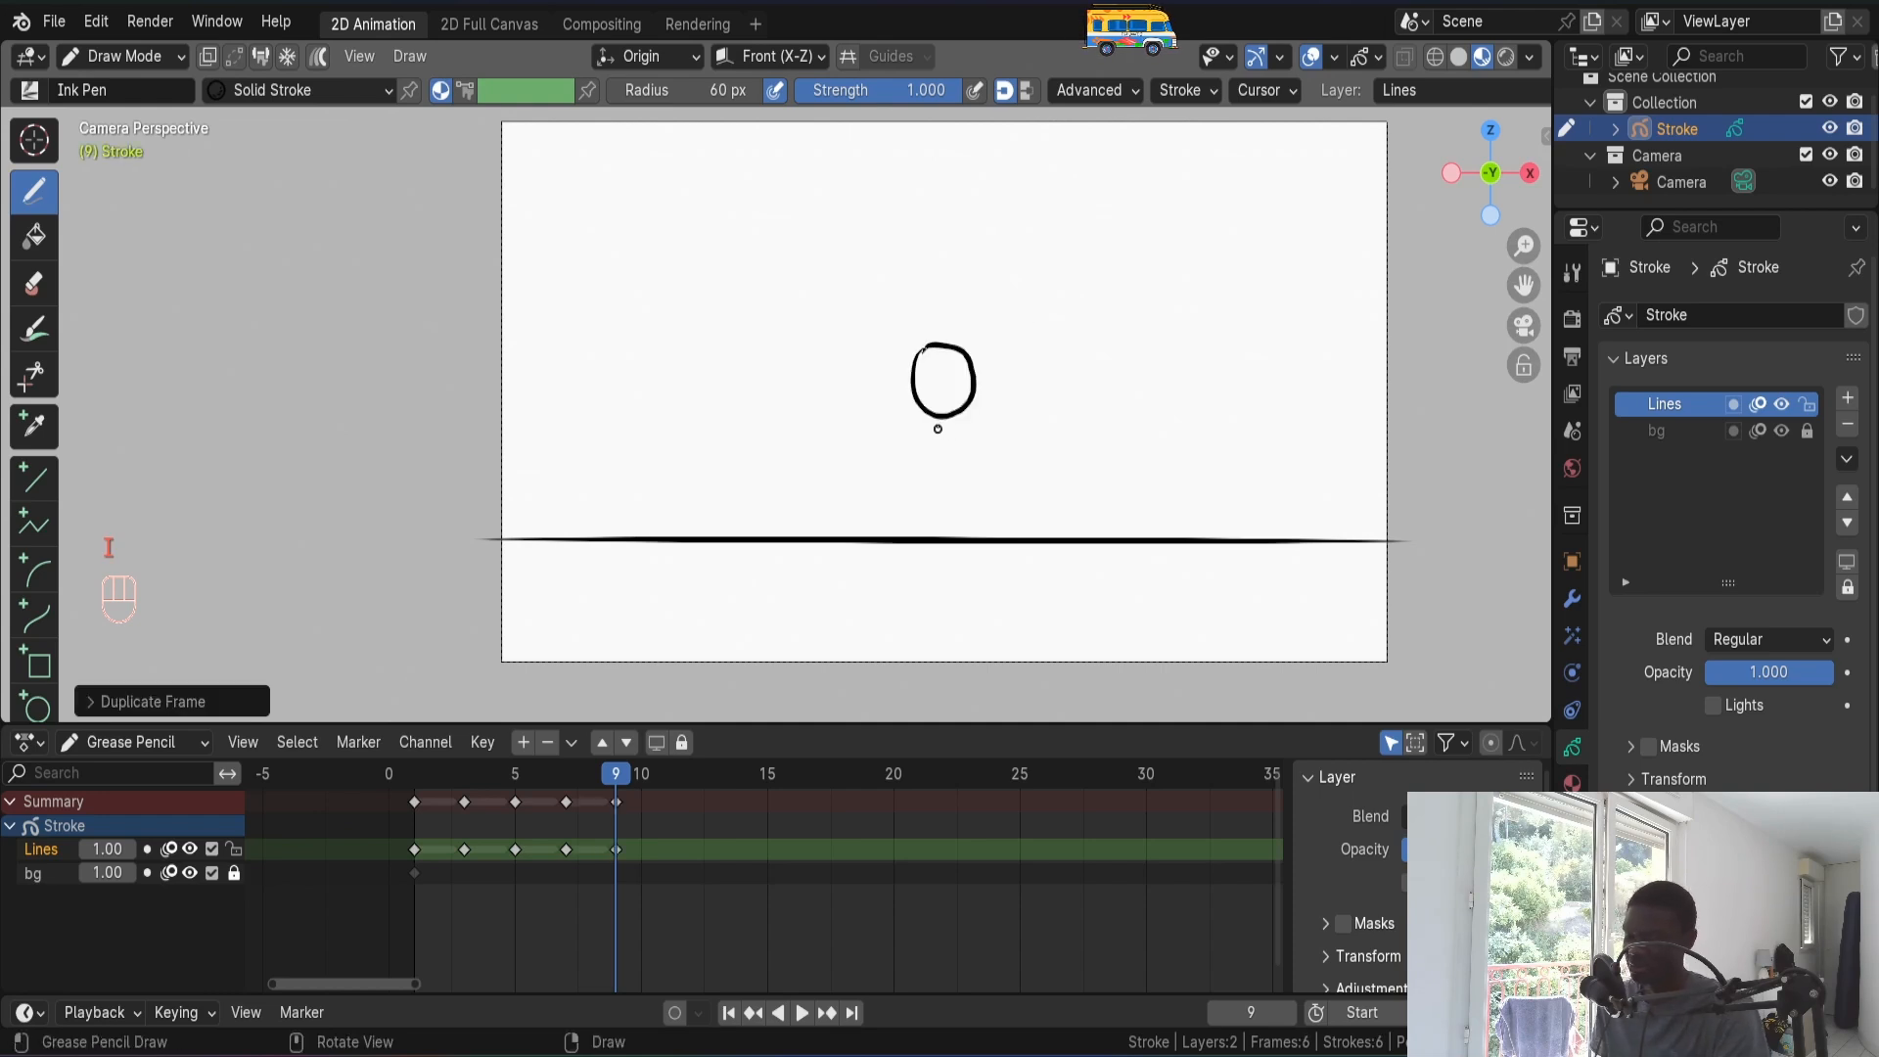
key("Tab")
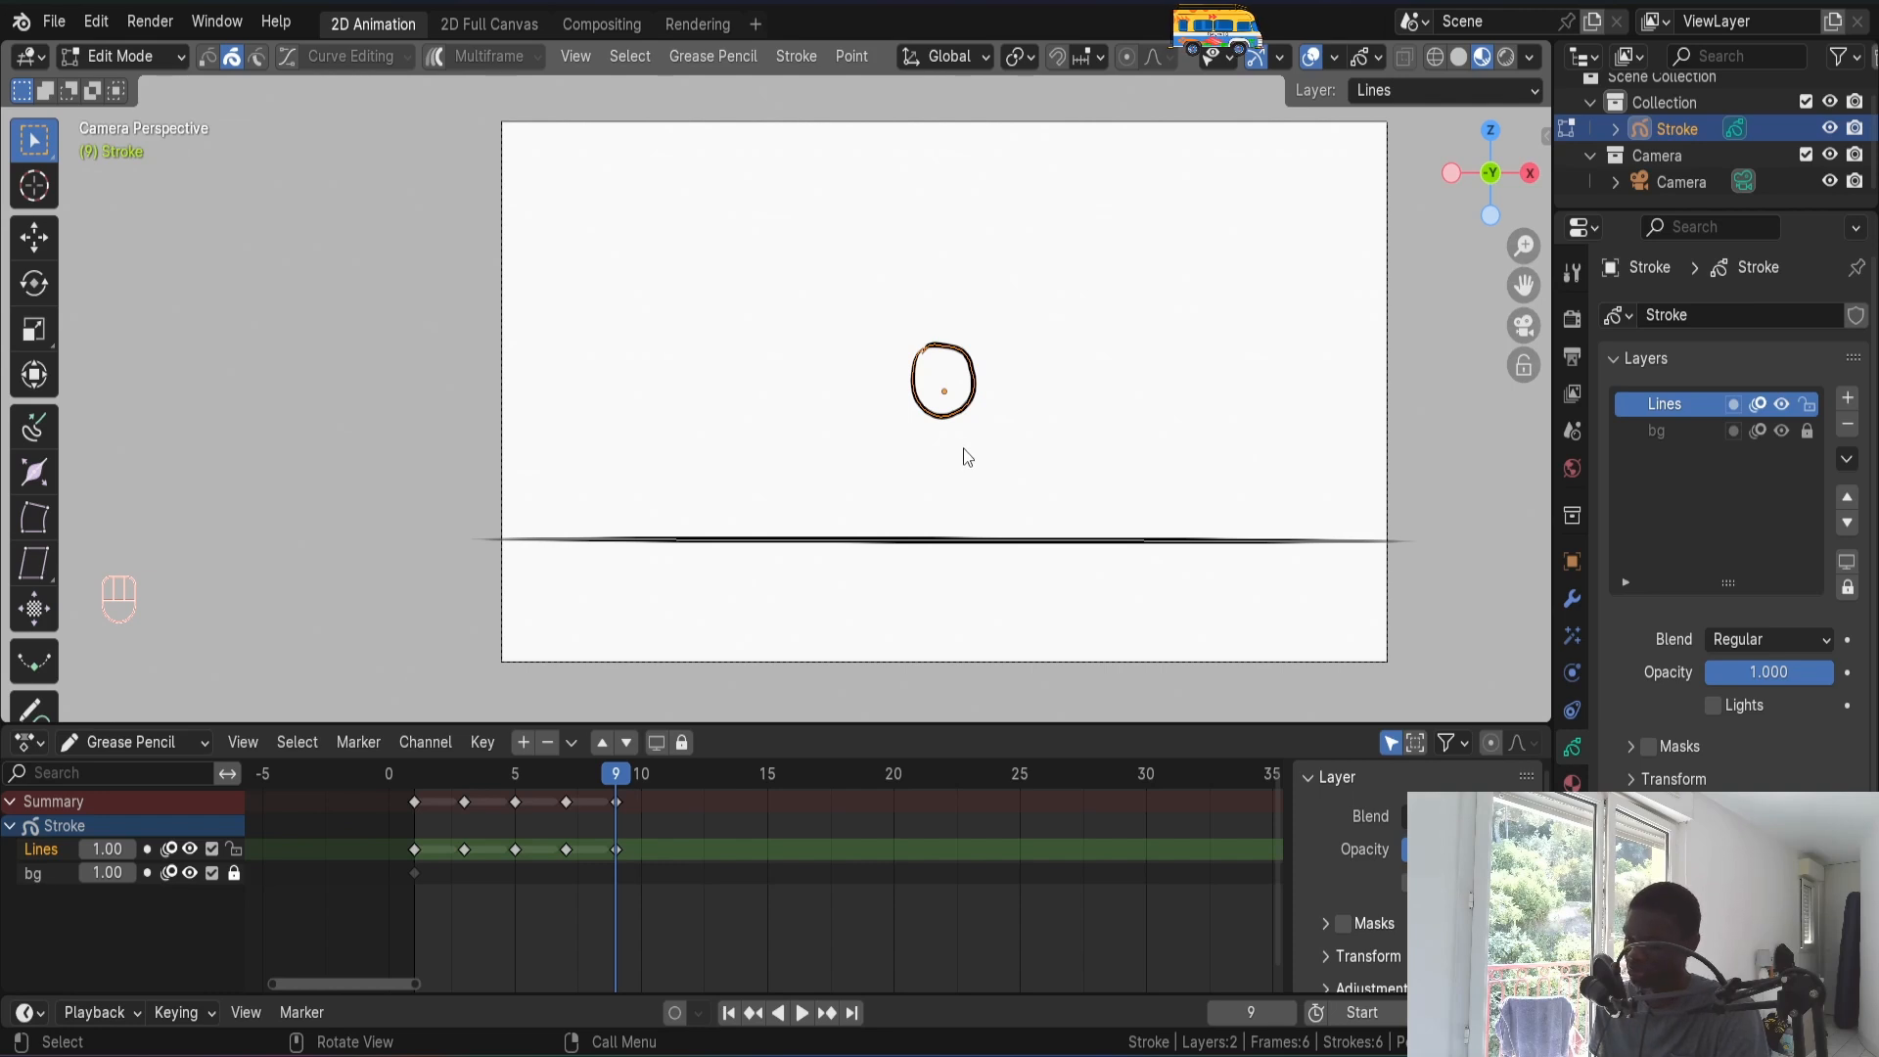
key("g")
left_click(964, 529)
- Stretch the ball at frame 9 along Z into a tall oval and return to Draw Mode
key("s")
key("z")
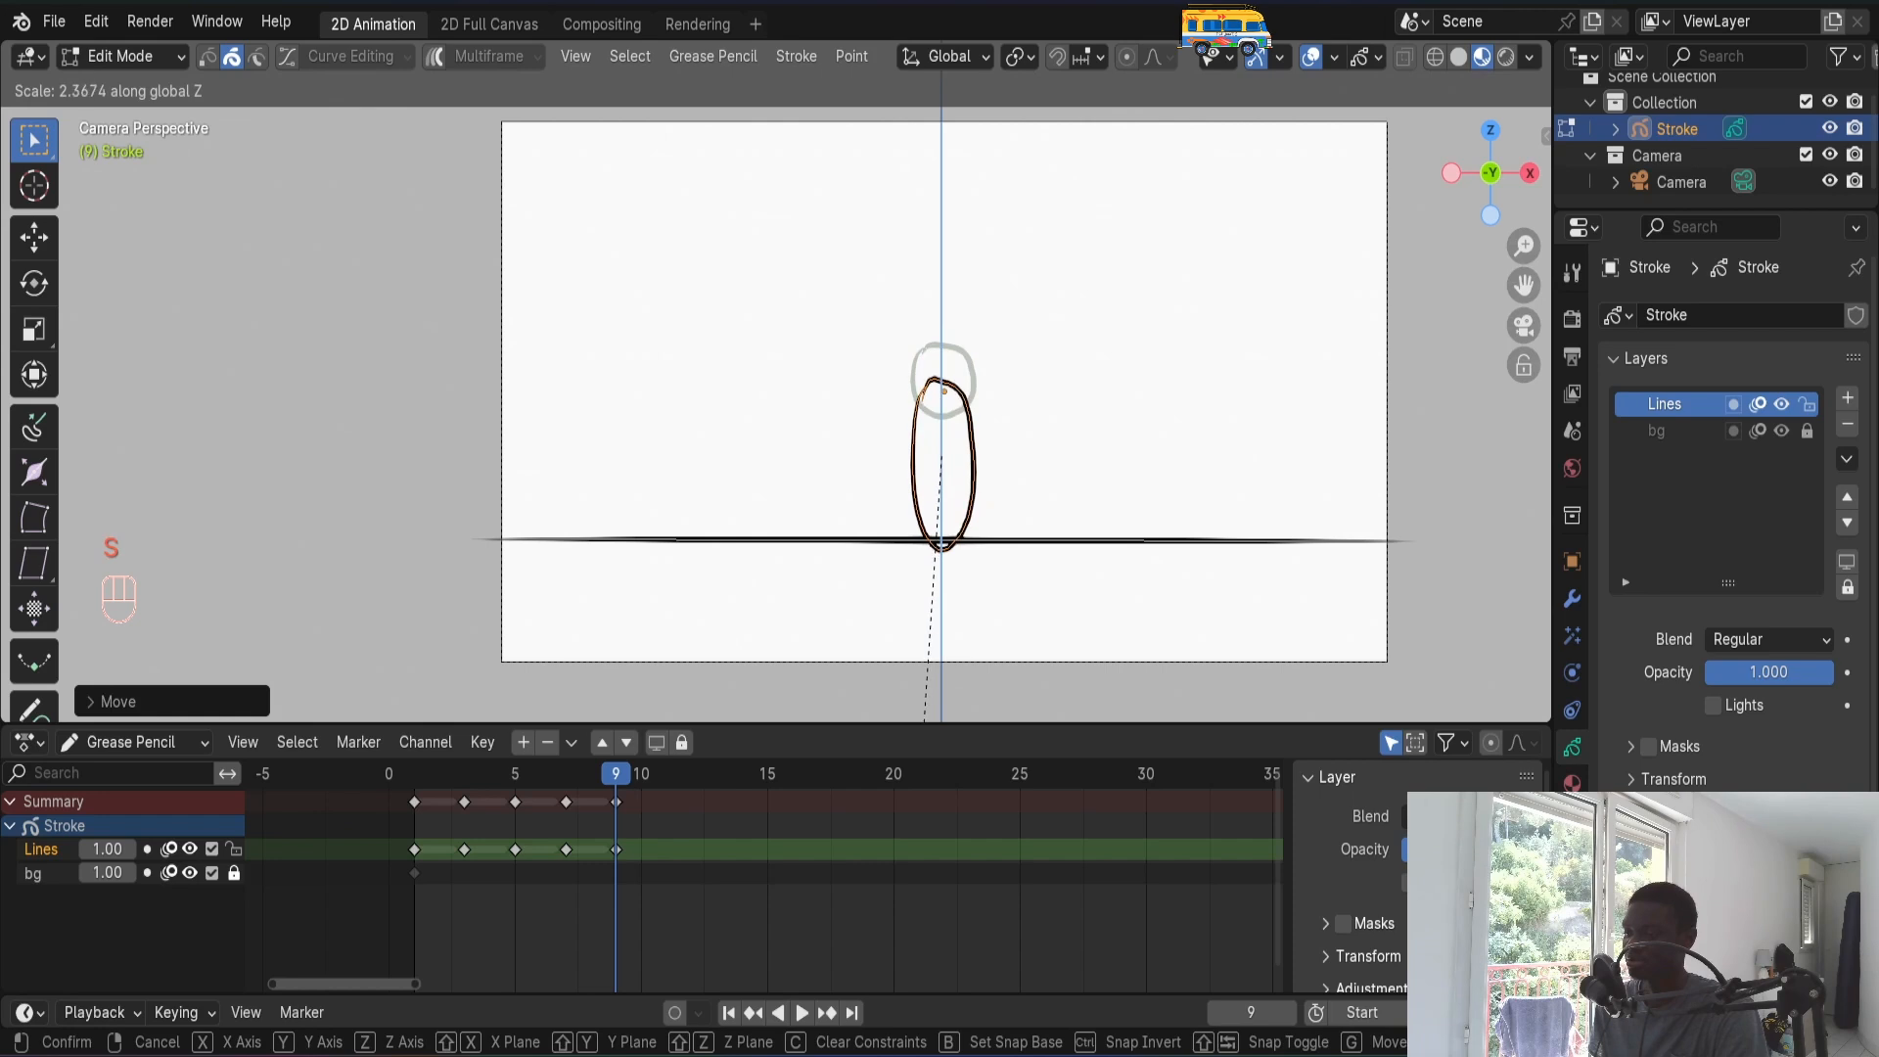
left_click(931, 666)
key("Tab")
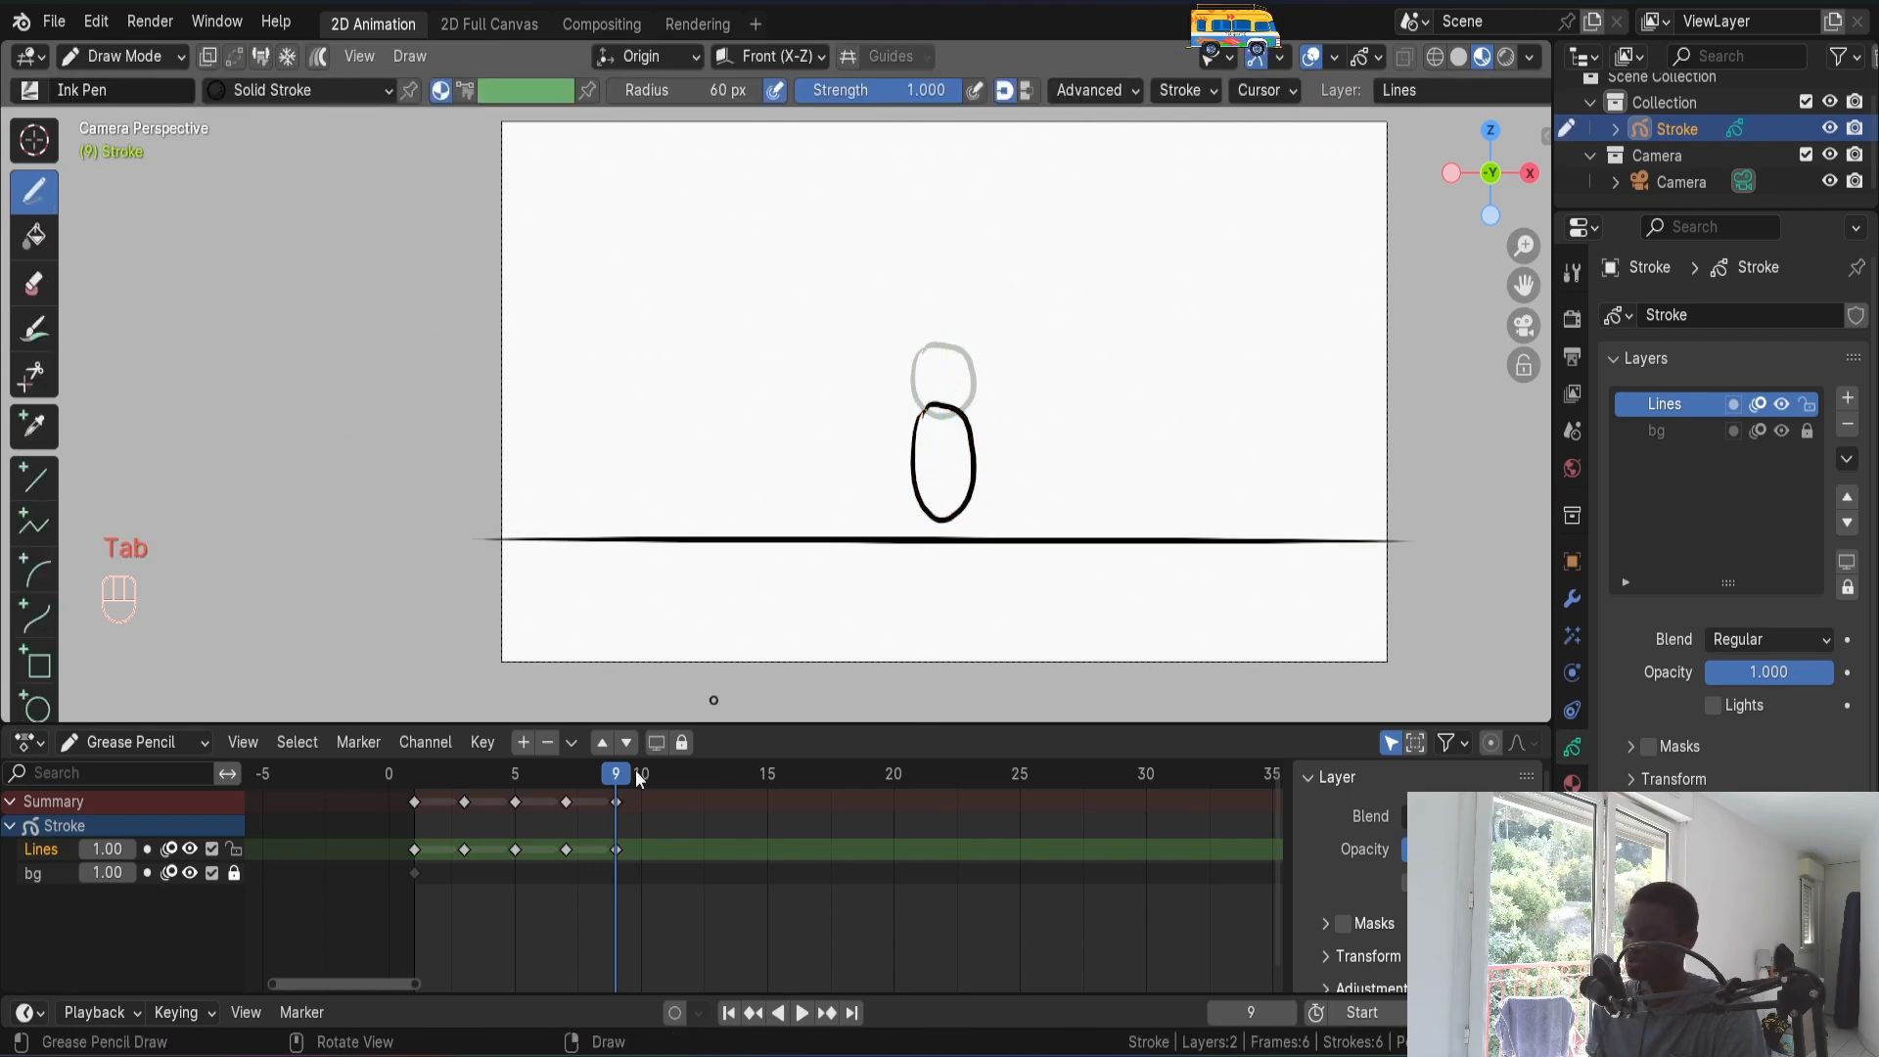
- Reduce the vertical stretch of the ball at frame 9 by scaling it down slightly along Z
mouse_move(618, 783)
left_mouse_down()
mouse_move(511, 782)
mouse_move(624, 783)
left_mouse_up()
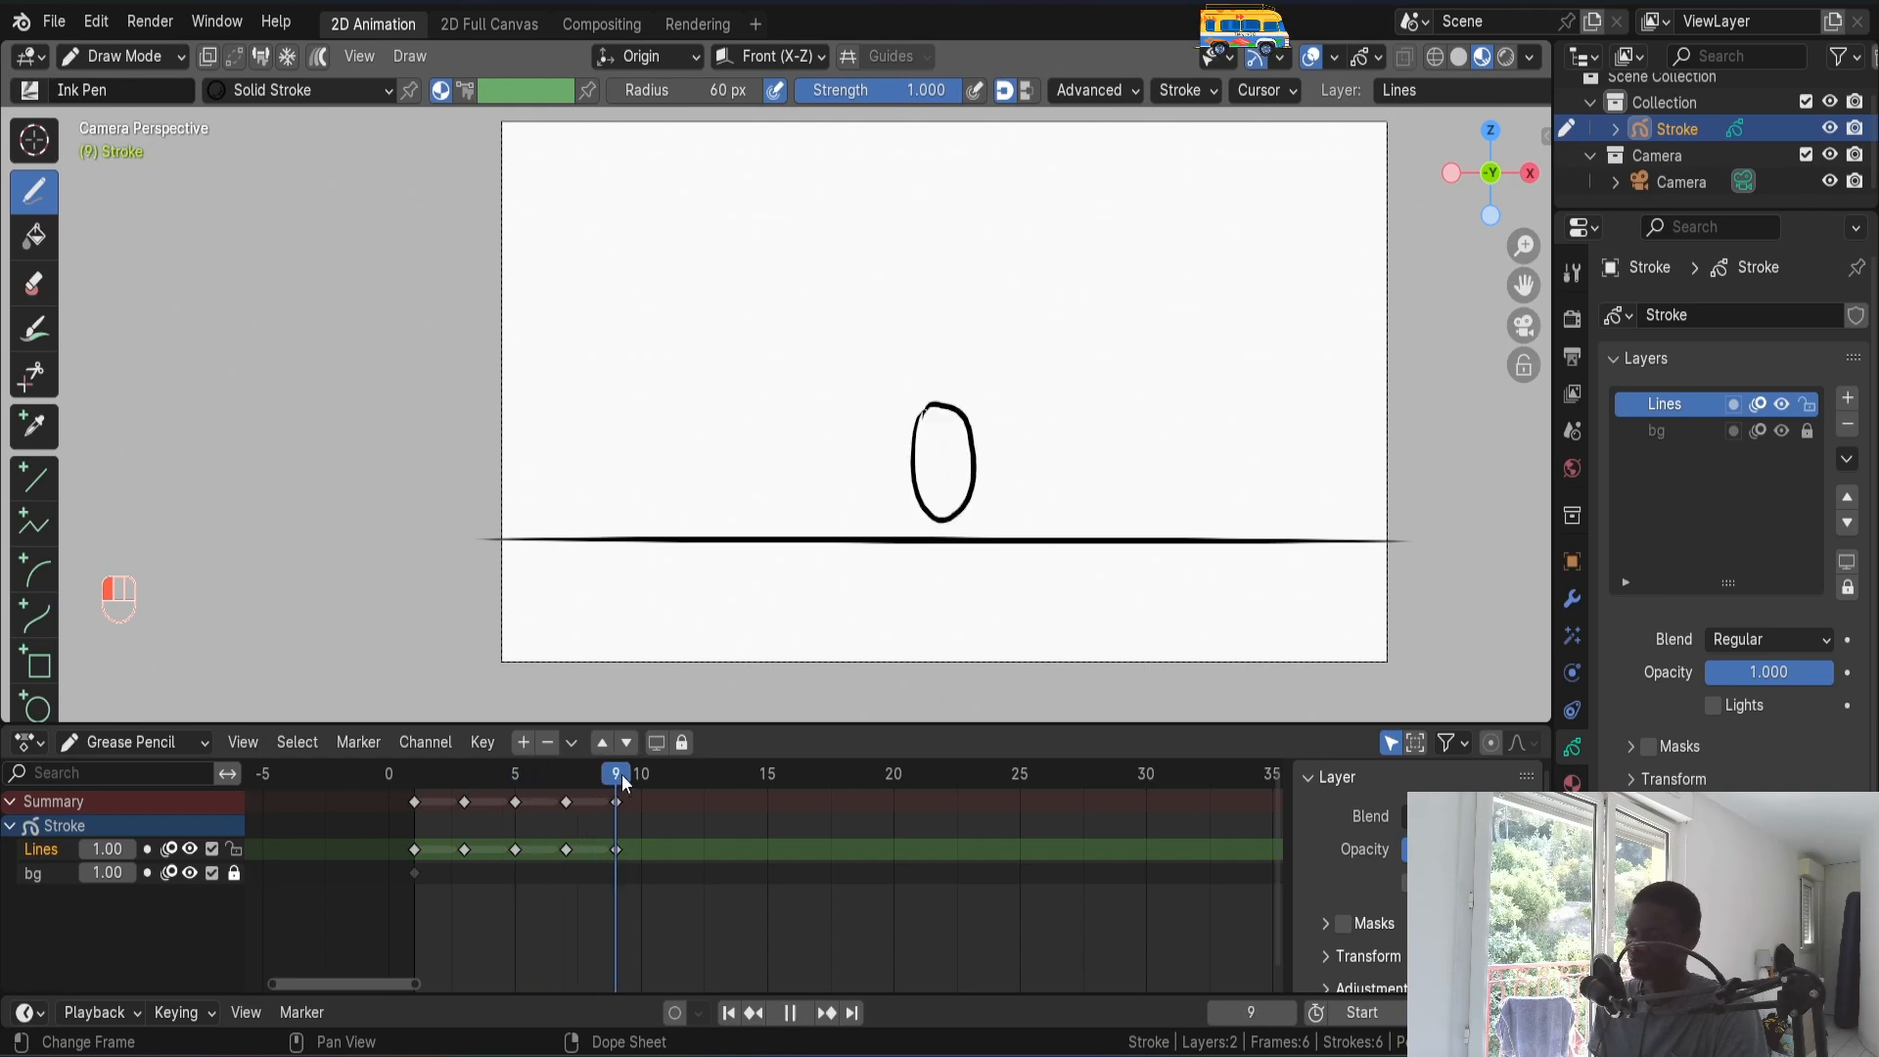
key("Tab")
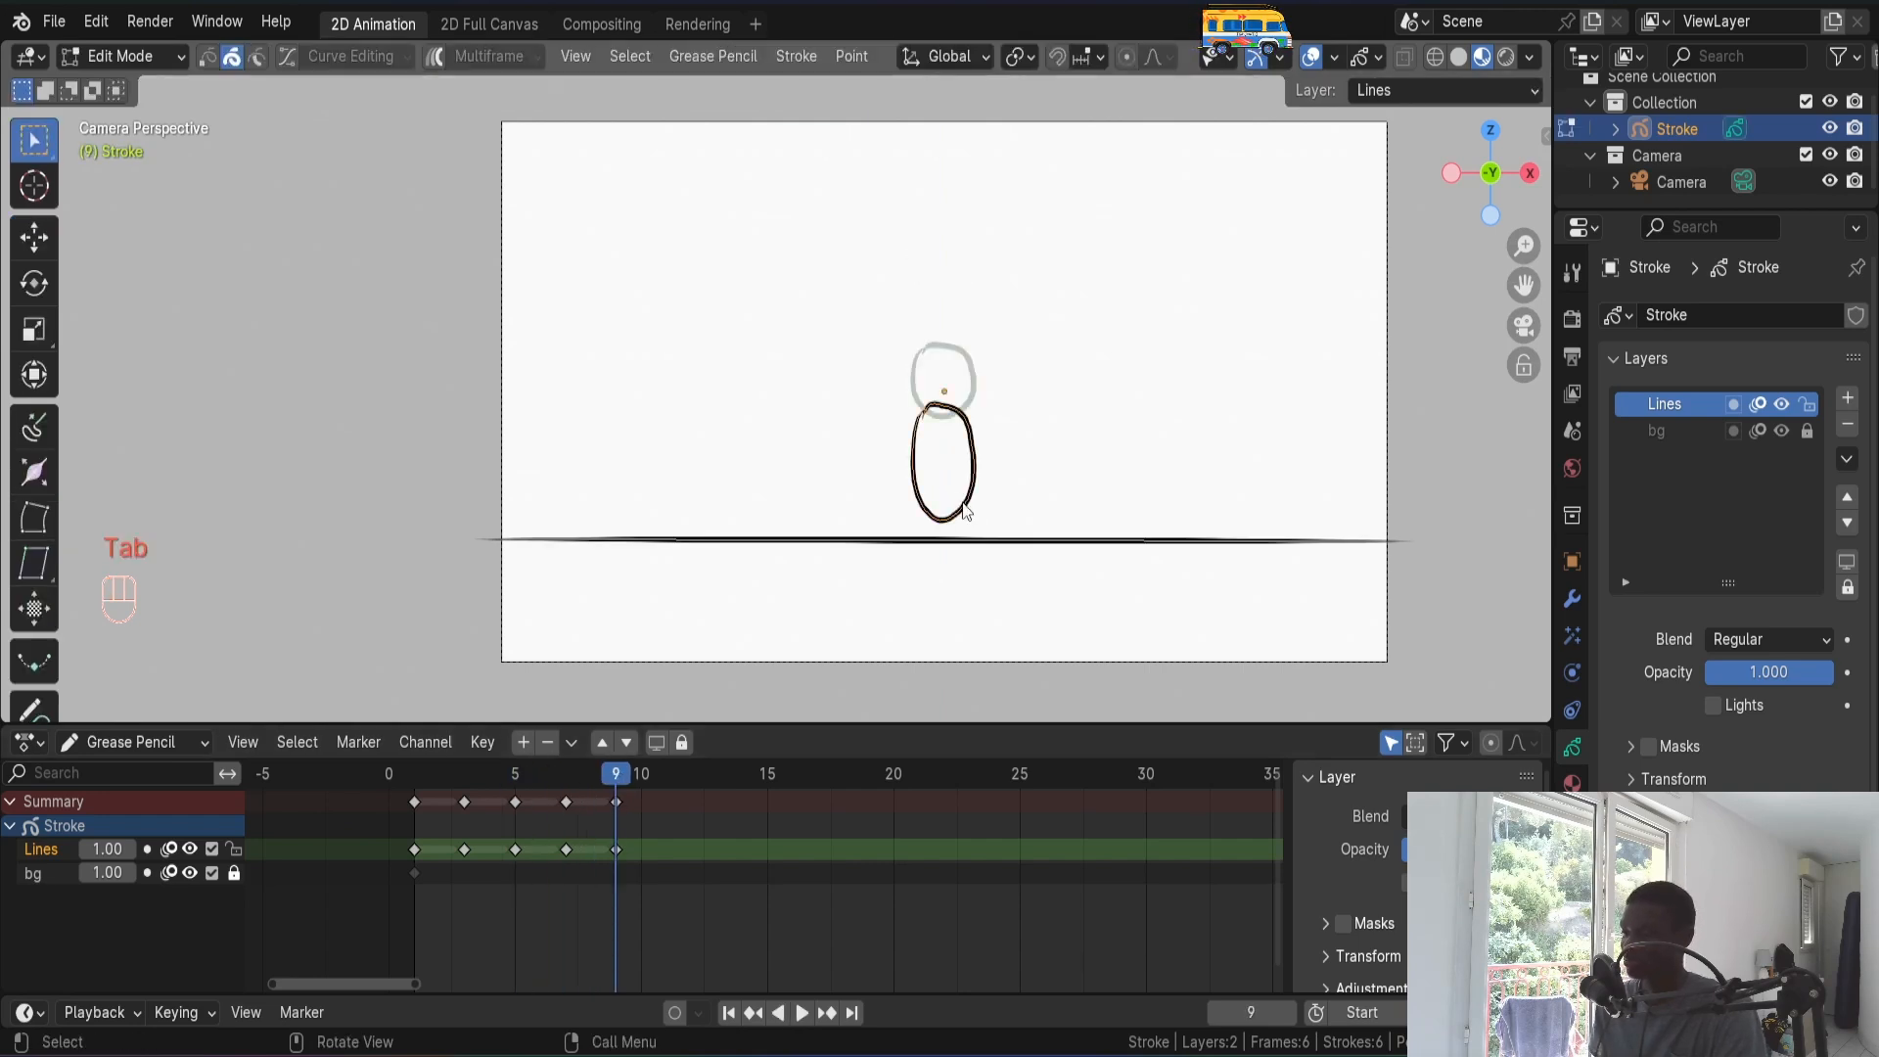
key("s")
left_click(1011, 564)
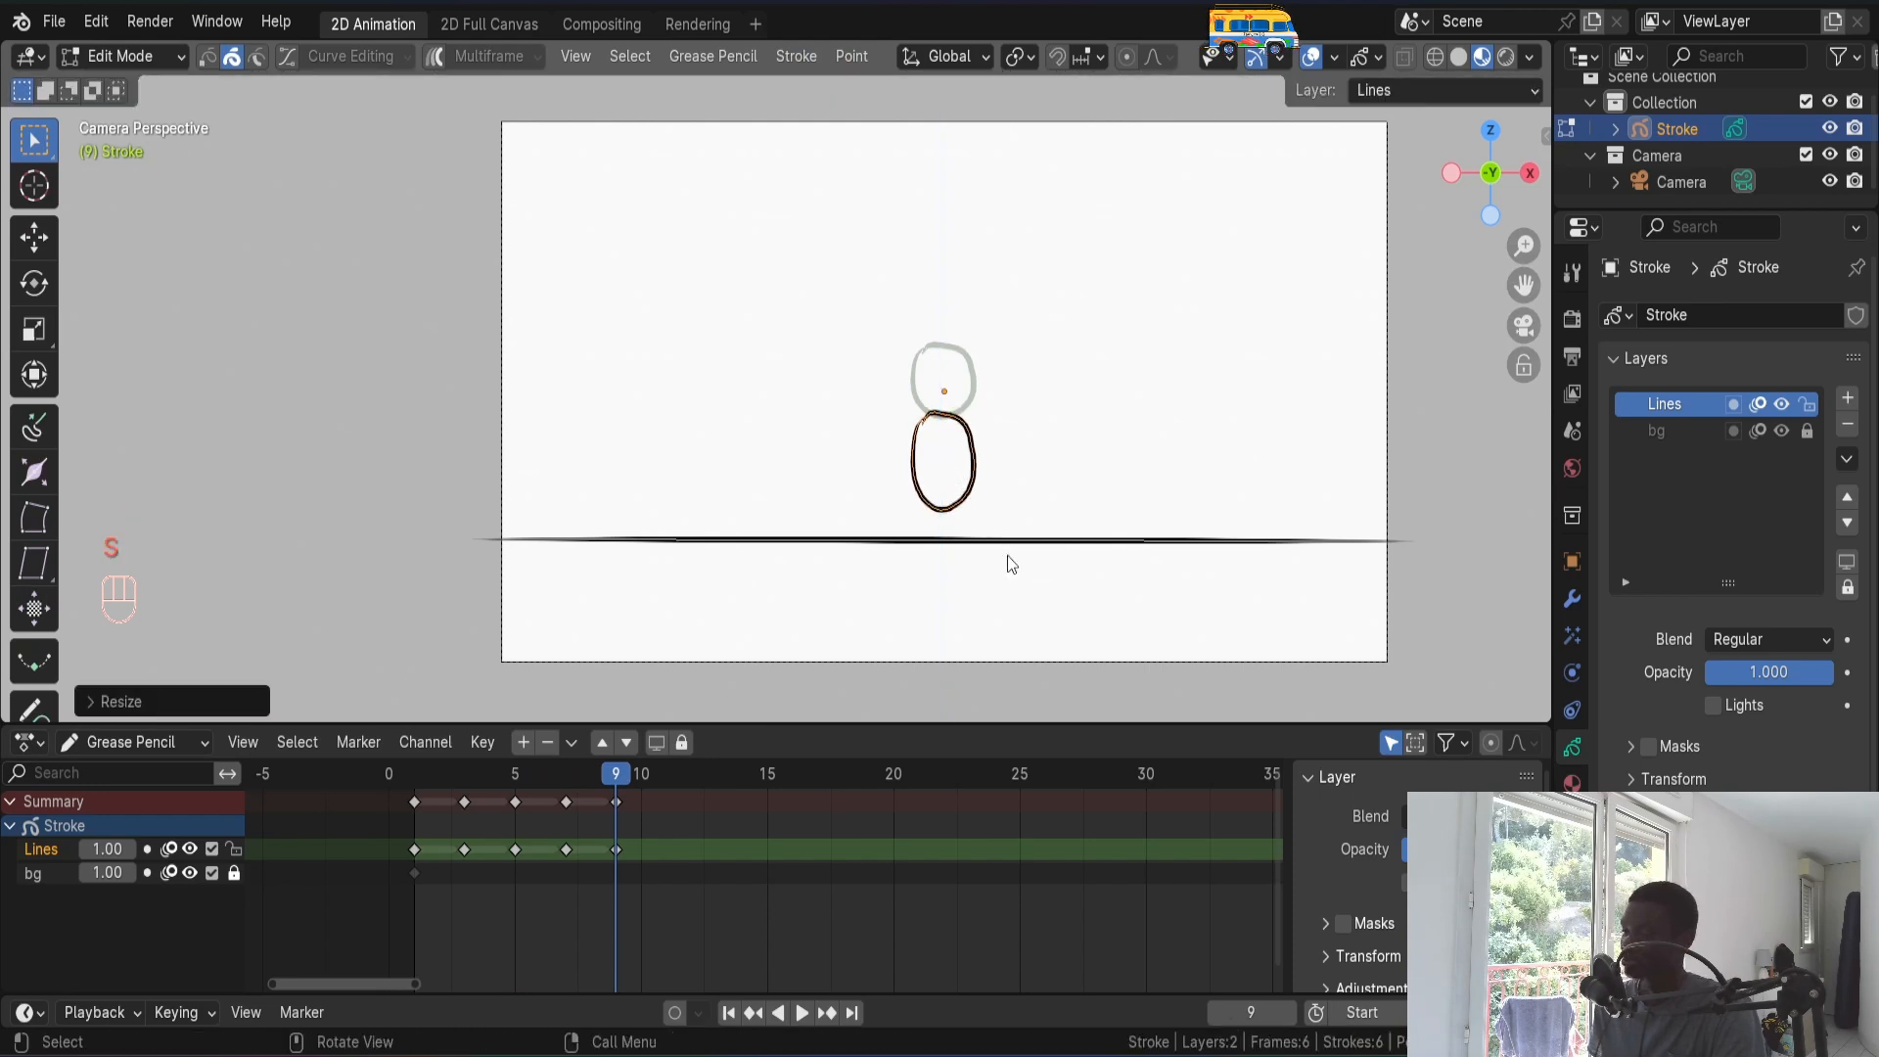
key("Tab")
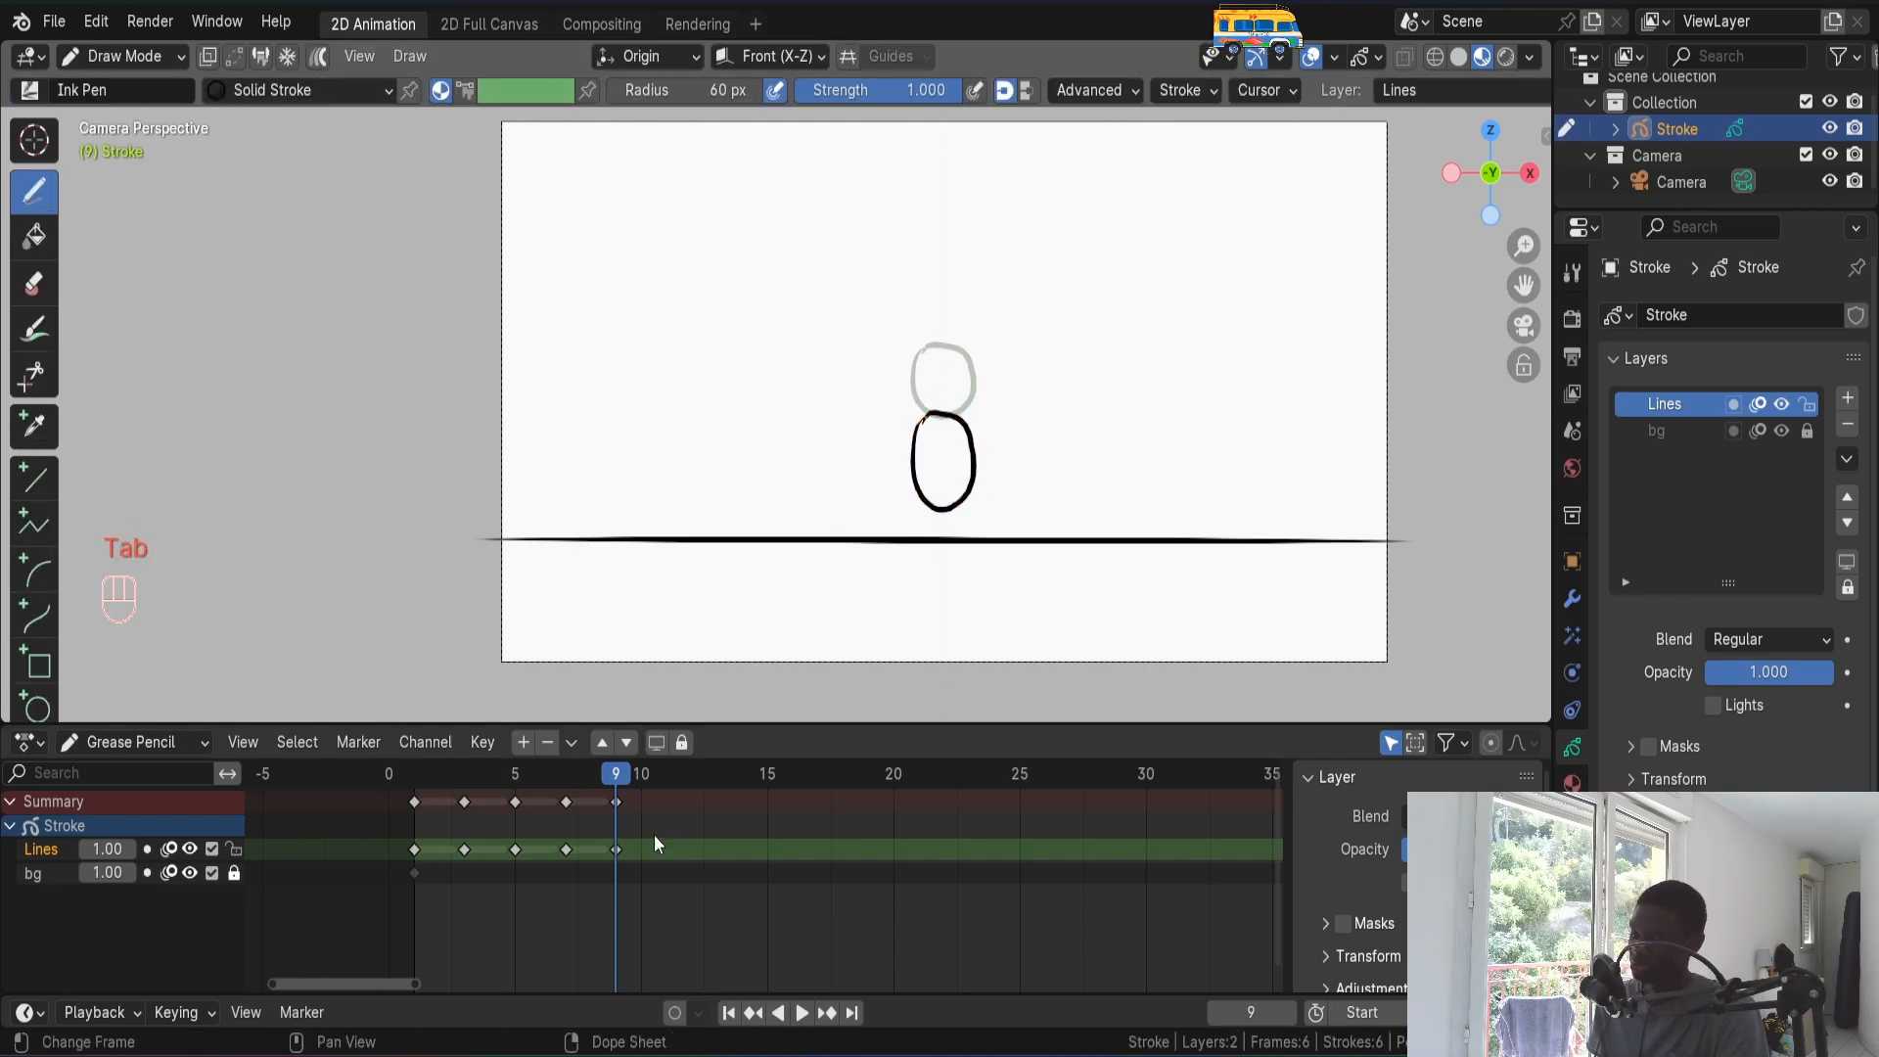
- Play the fall and scrub between frames 5 and 9 to review the stretched drawing
left_click_drag(597, 773, 449, 761)
key("space")
key("space")
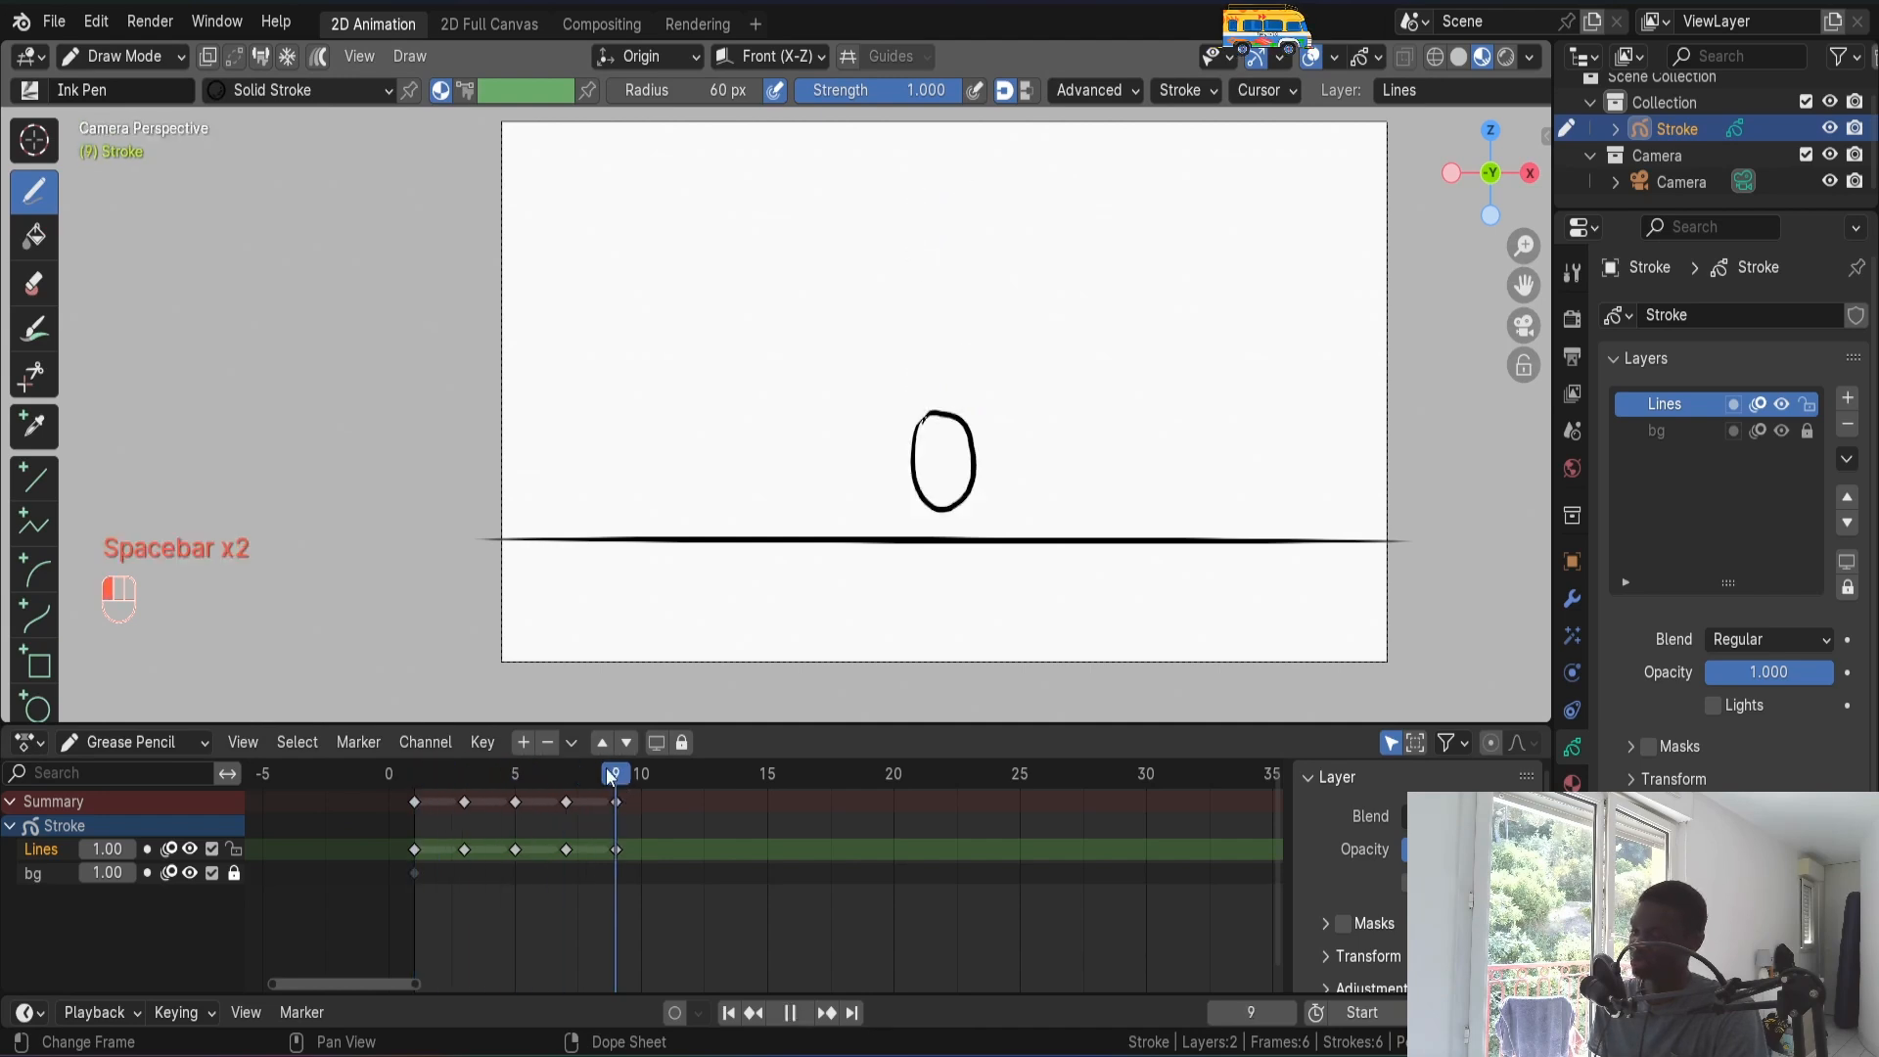
left_click(515, 774)
left_click_drag(516, 774, 615, 774)
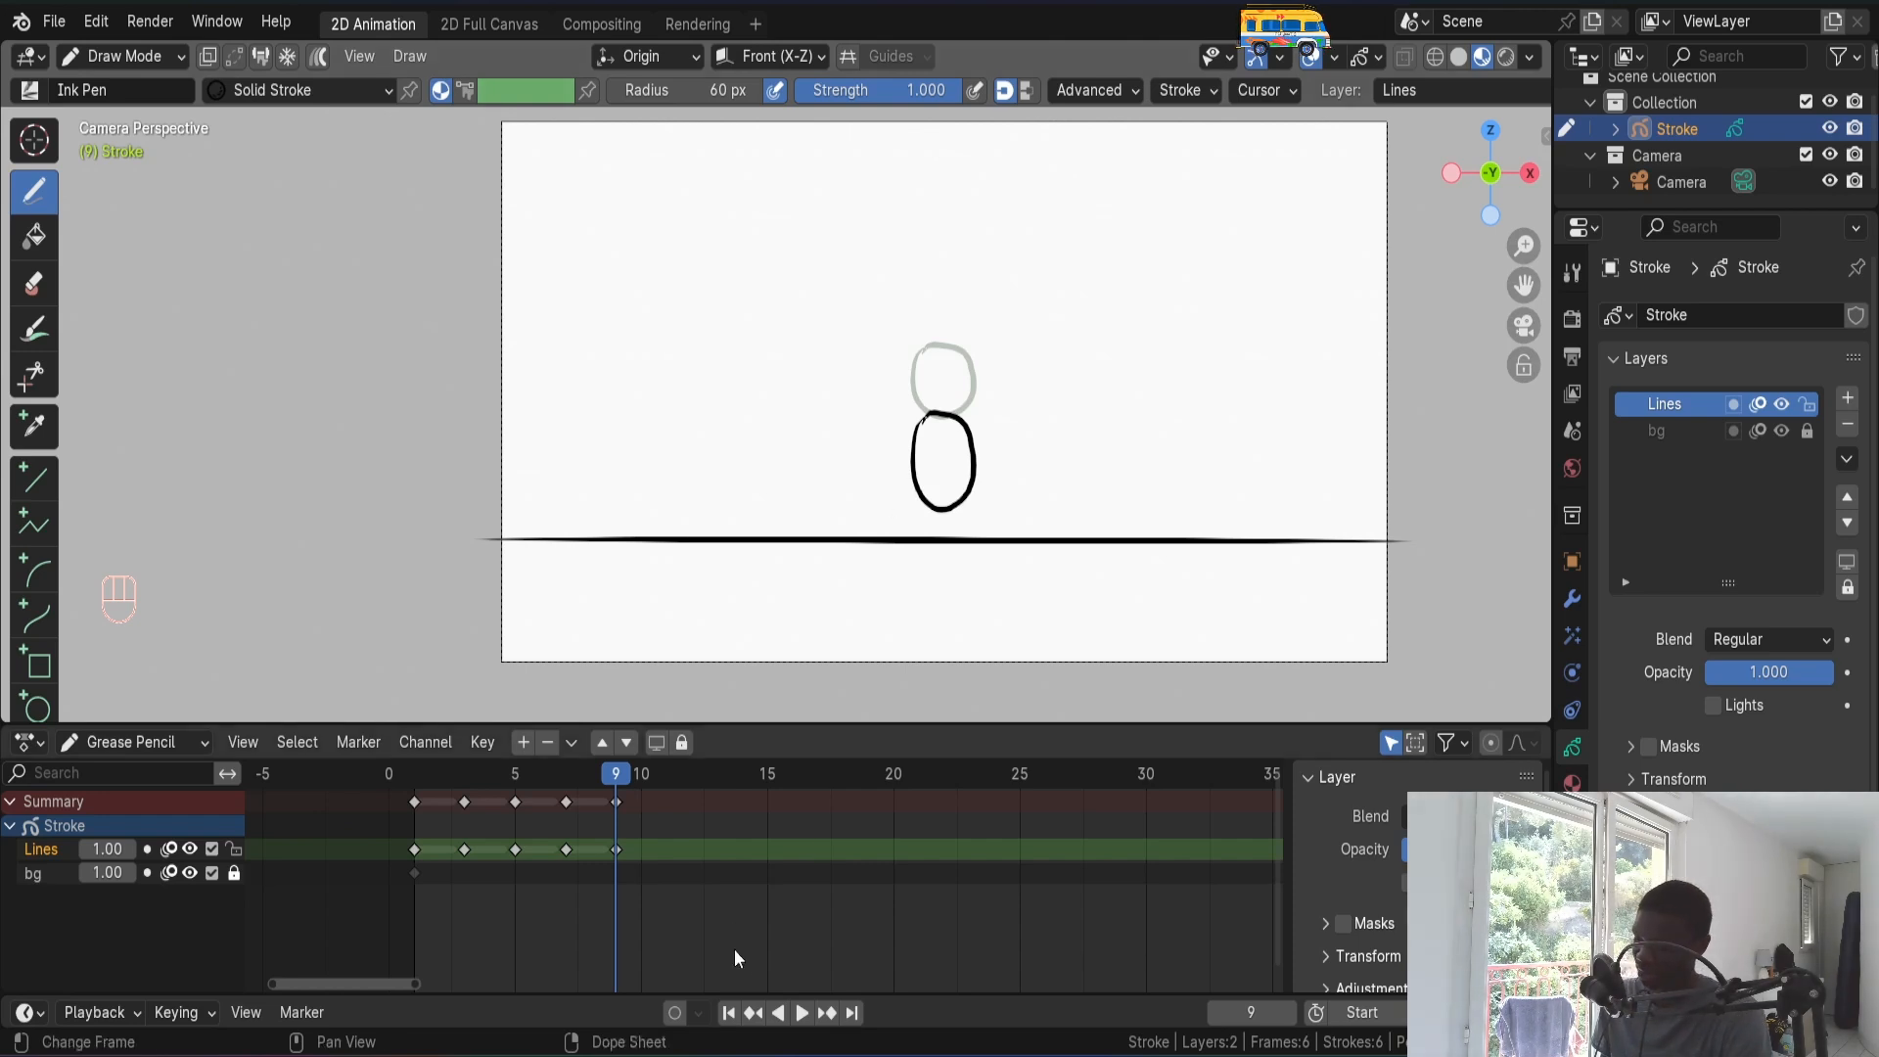
- Replay the ball's fall three times from the first frame to judge the motion into the stretch
left_click(729, 1013)
key("space")
key("space")
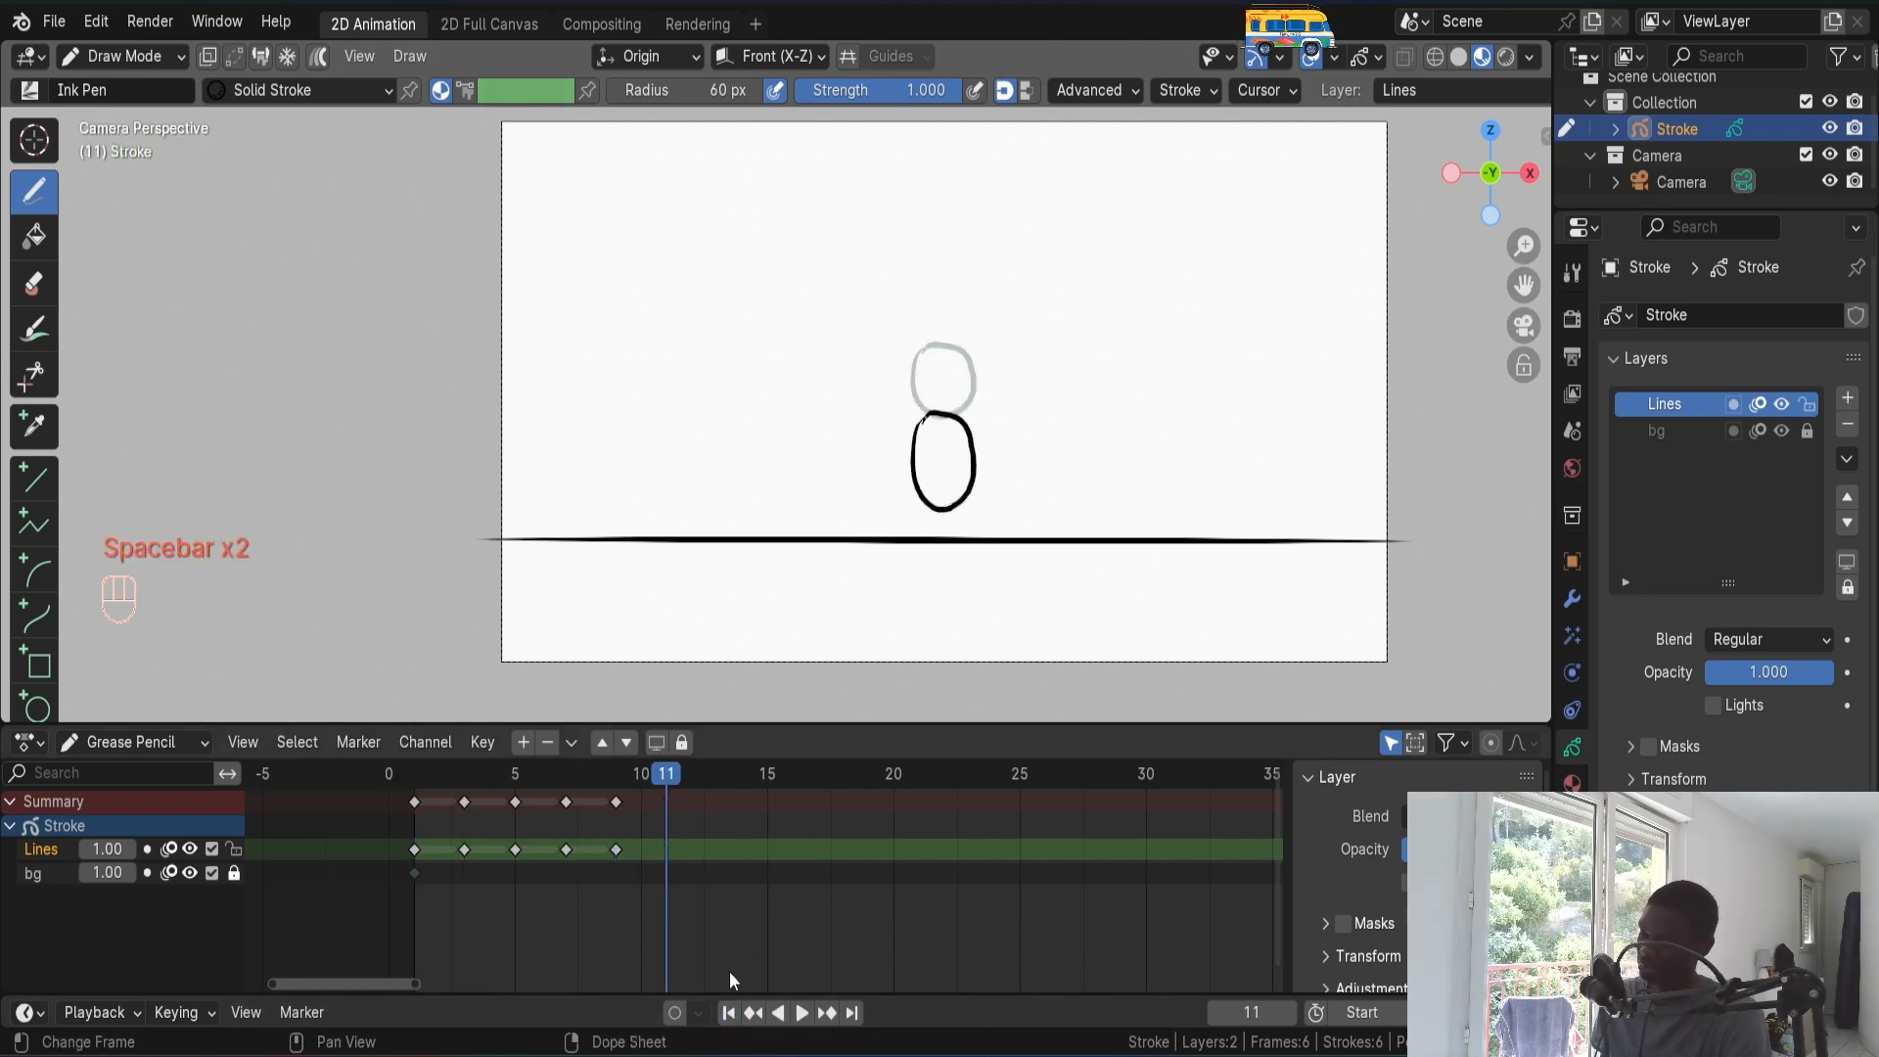
left_click(730, 1013)
key("space")
key("space")
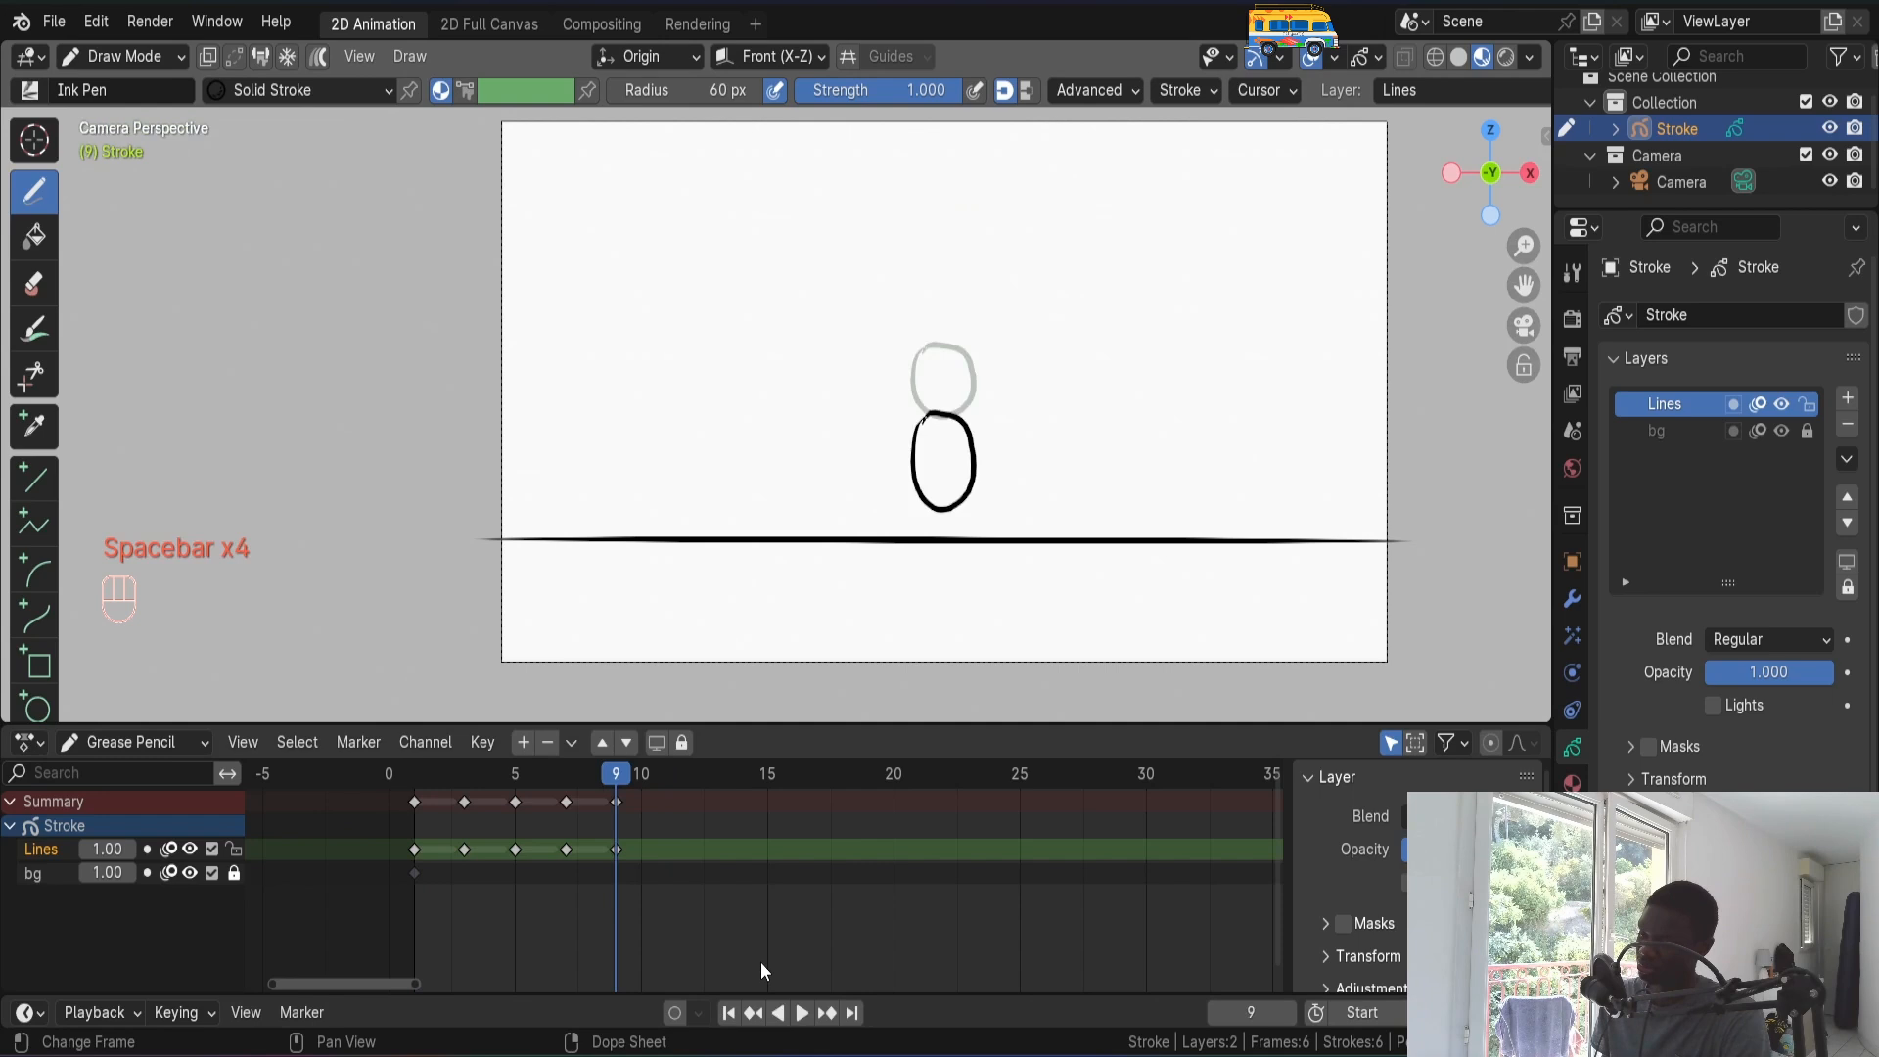
left_click(729, 1013)
key("space")
key("space")
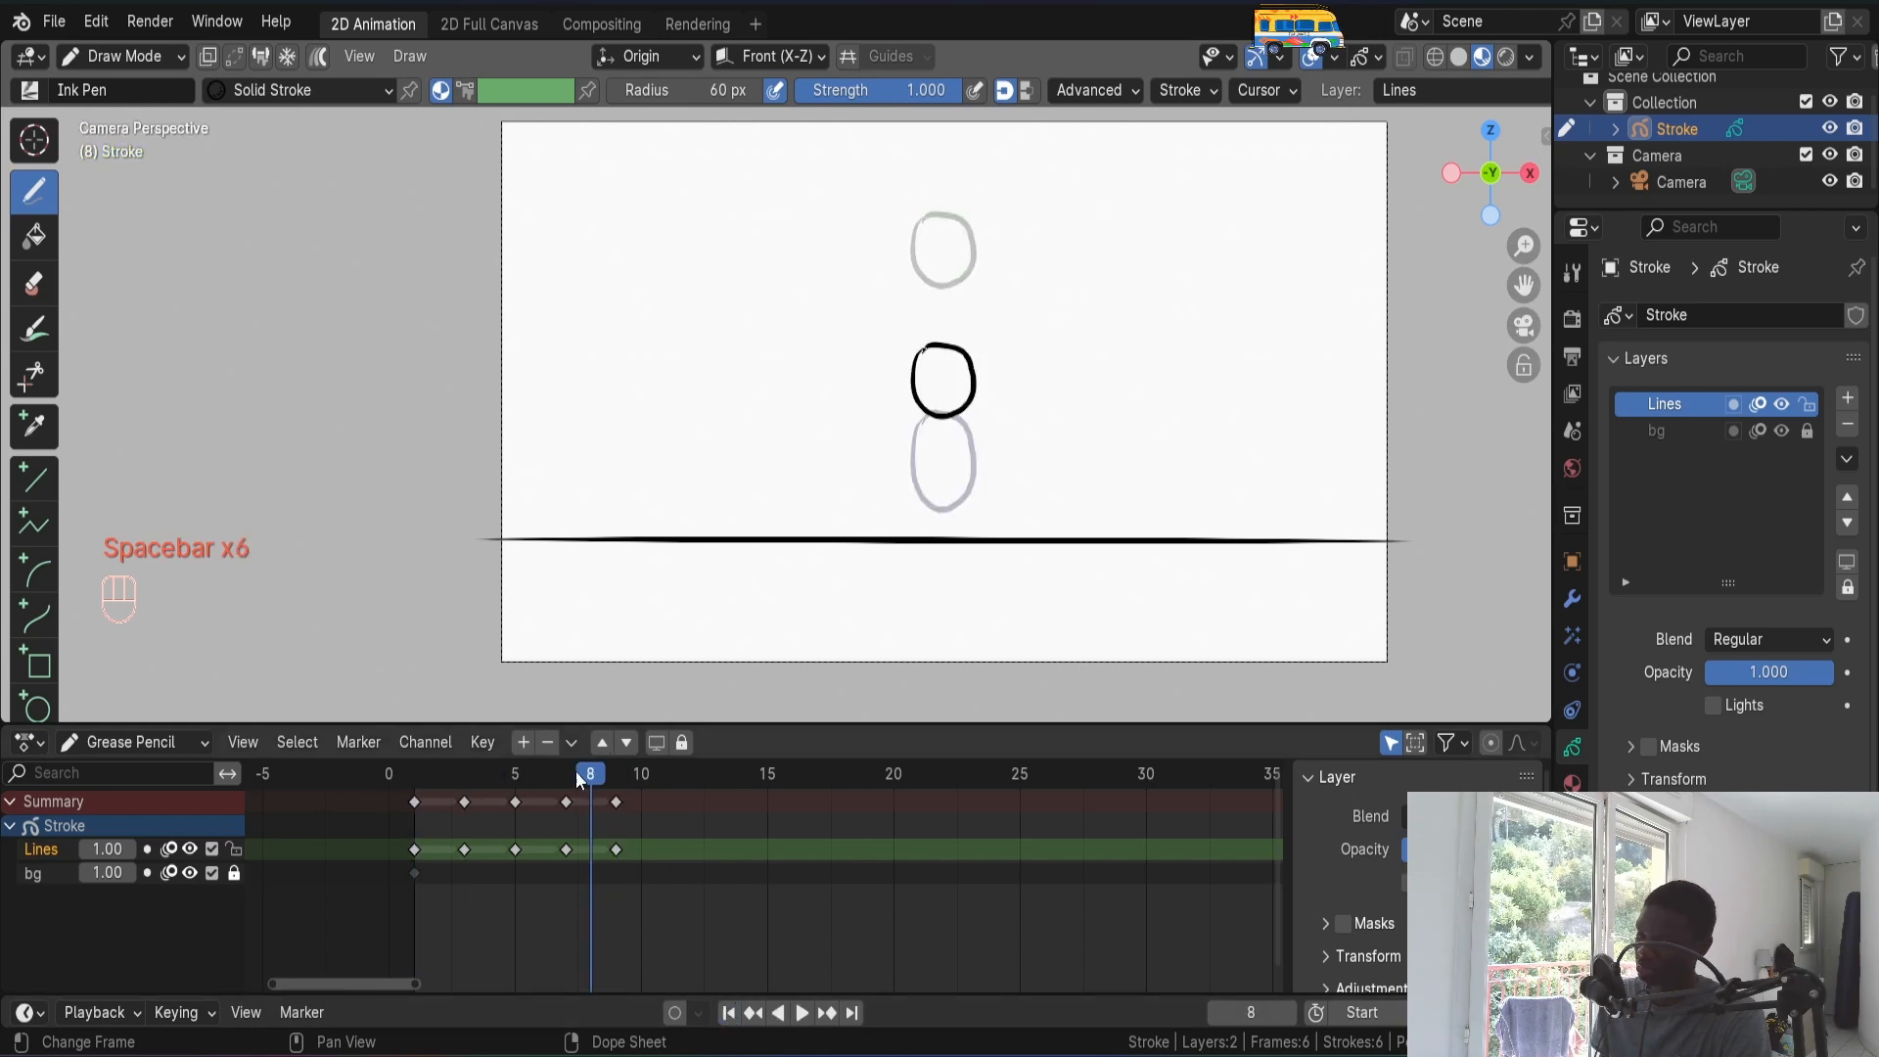
- Raise the ball at frame 7 slightly along Z, opening a gap above the stretched ball at frame 9
left_click(571, 776)
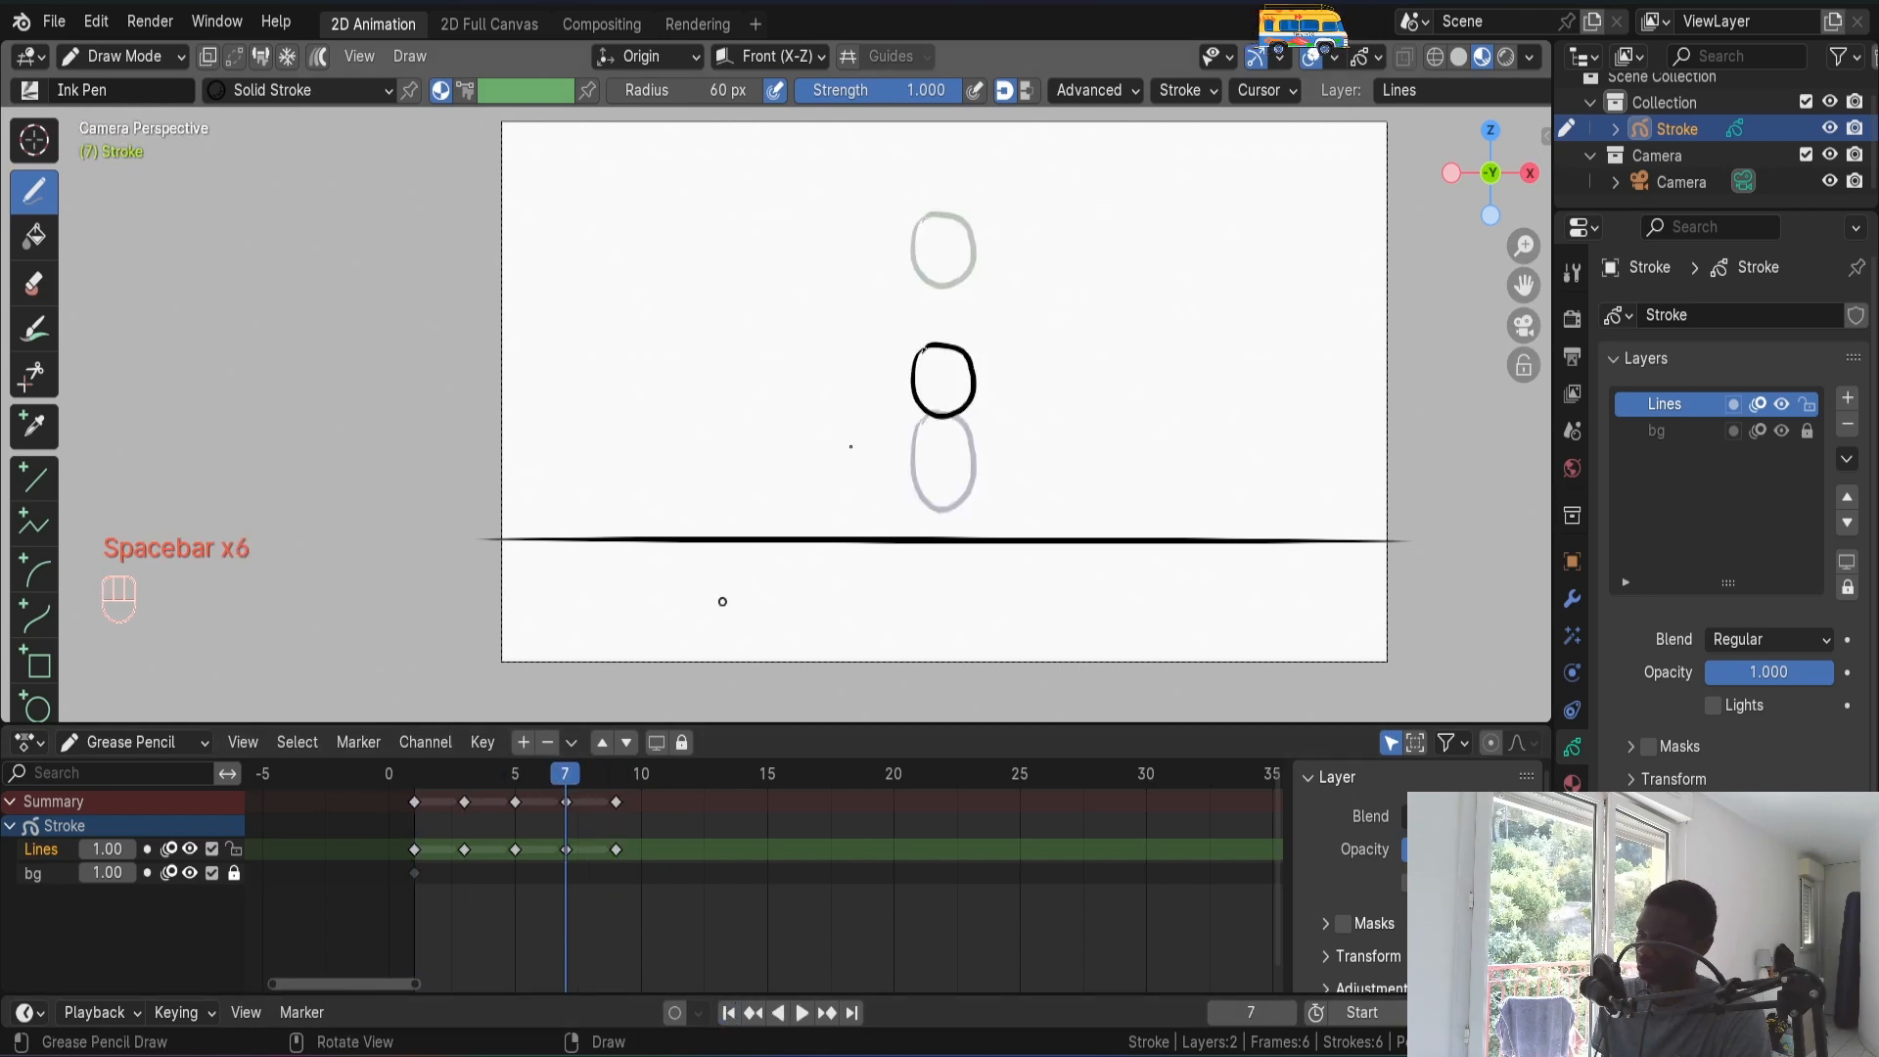
key("Tab")
key("g")
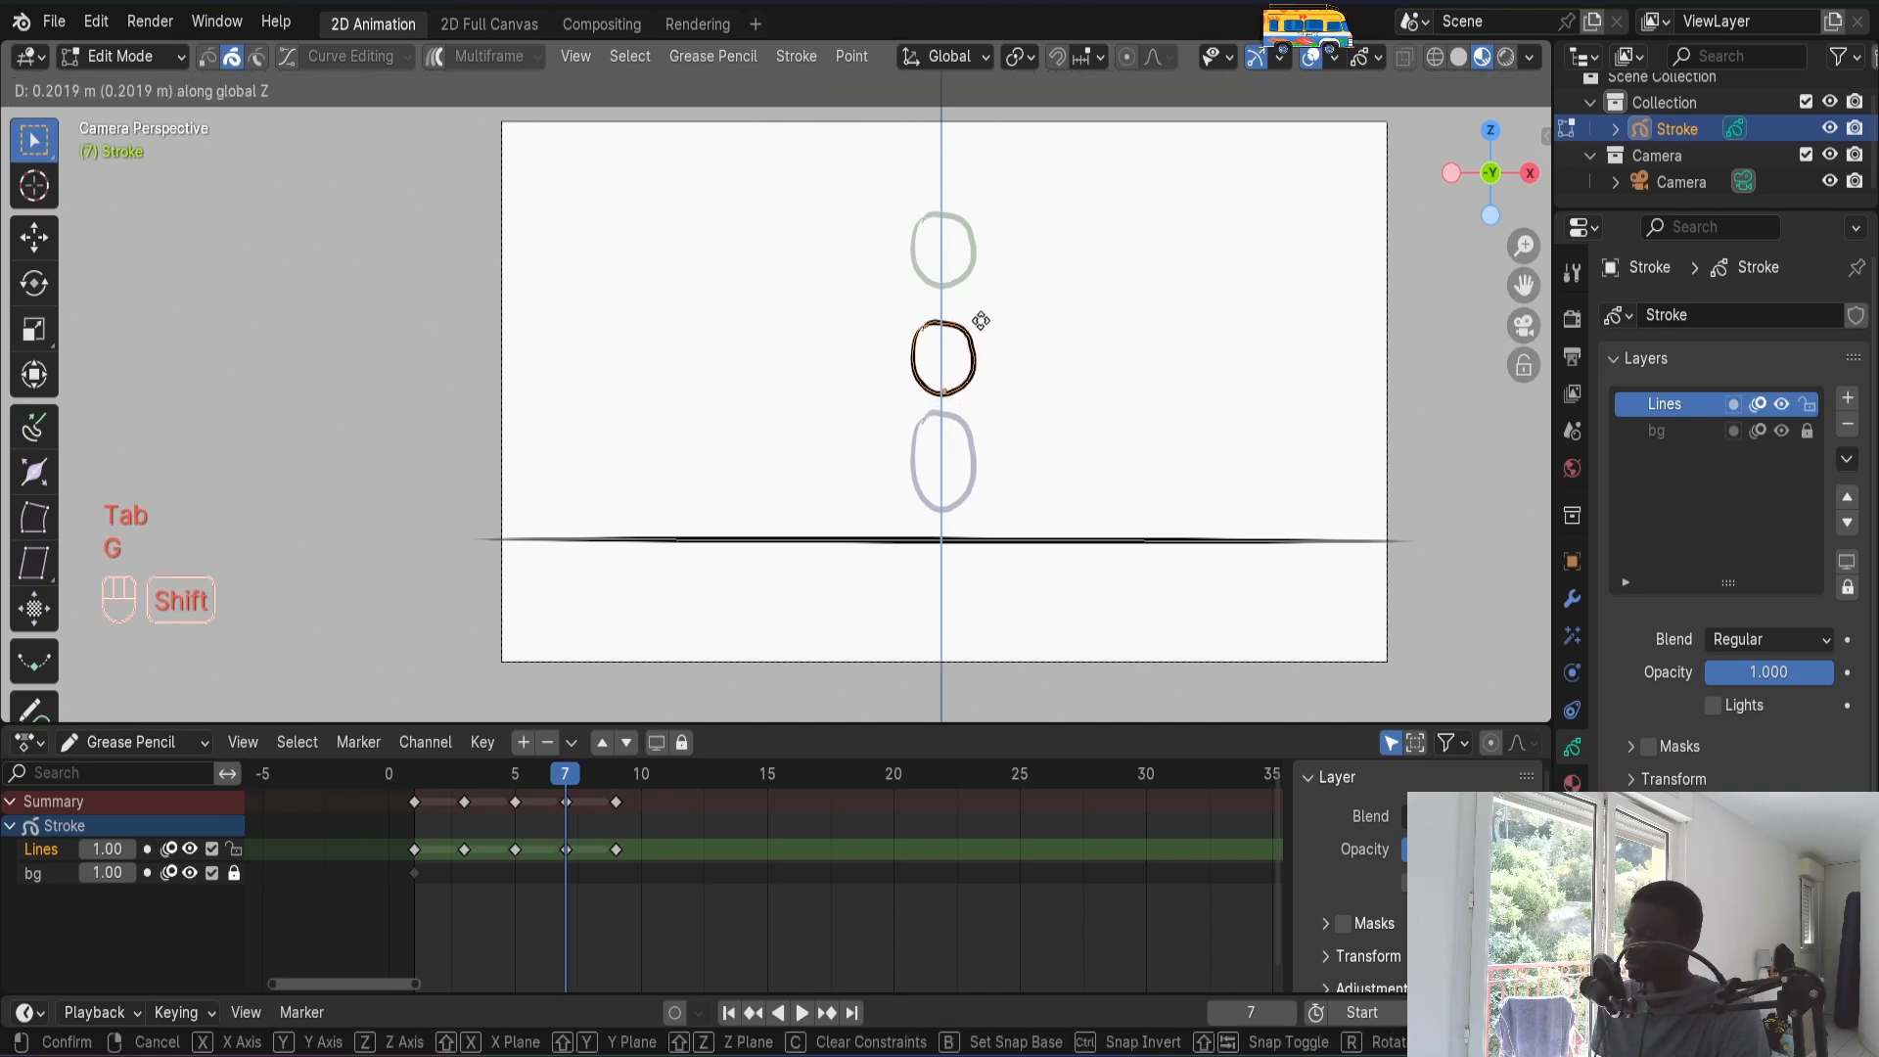
left_click(933, 458)
key("Tab")
- Reposition the ball at frame 9 along Z, closer below the frame 7 ball, and stretch it taller vertically
left_click(603, 746)
key("Tab")
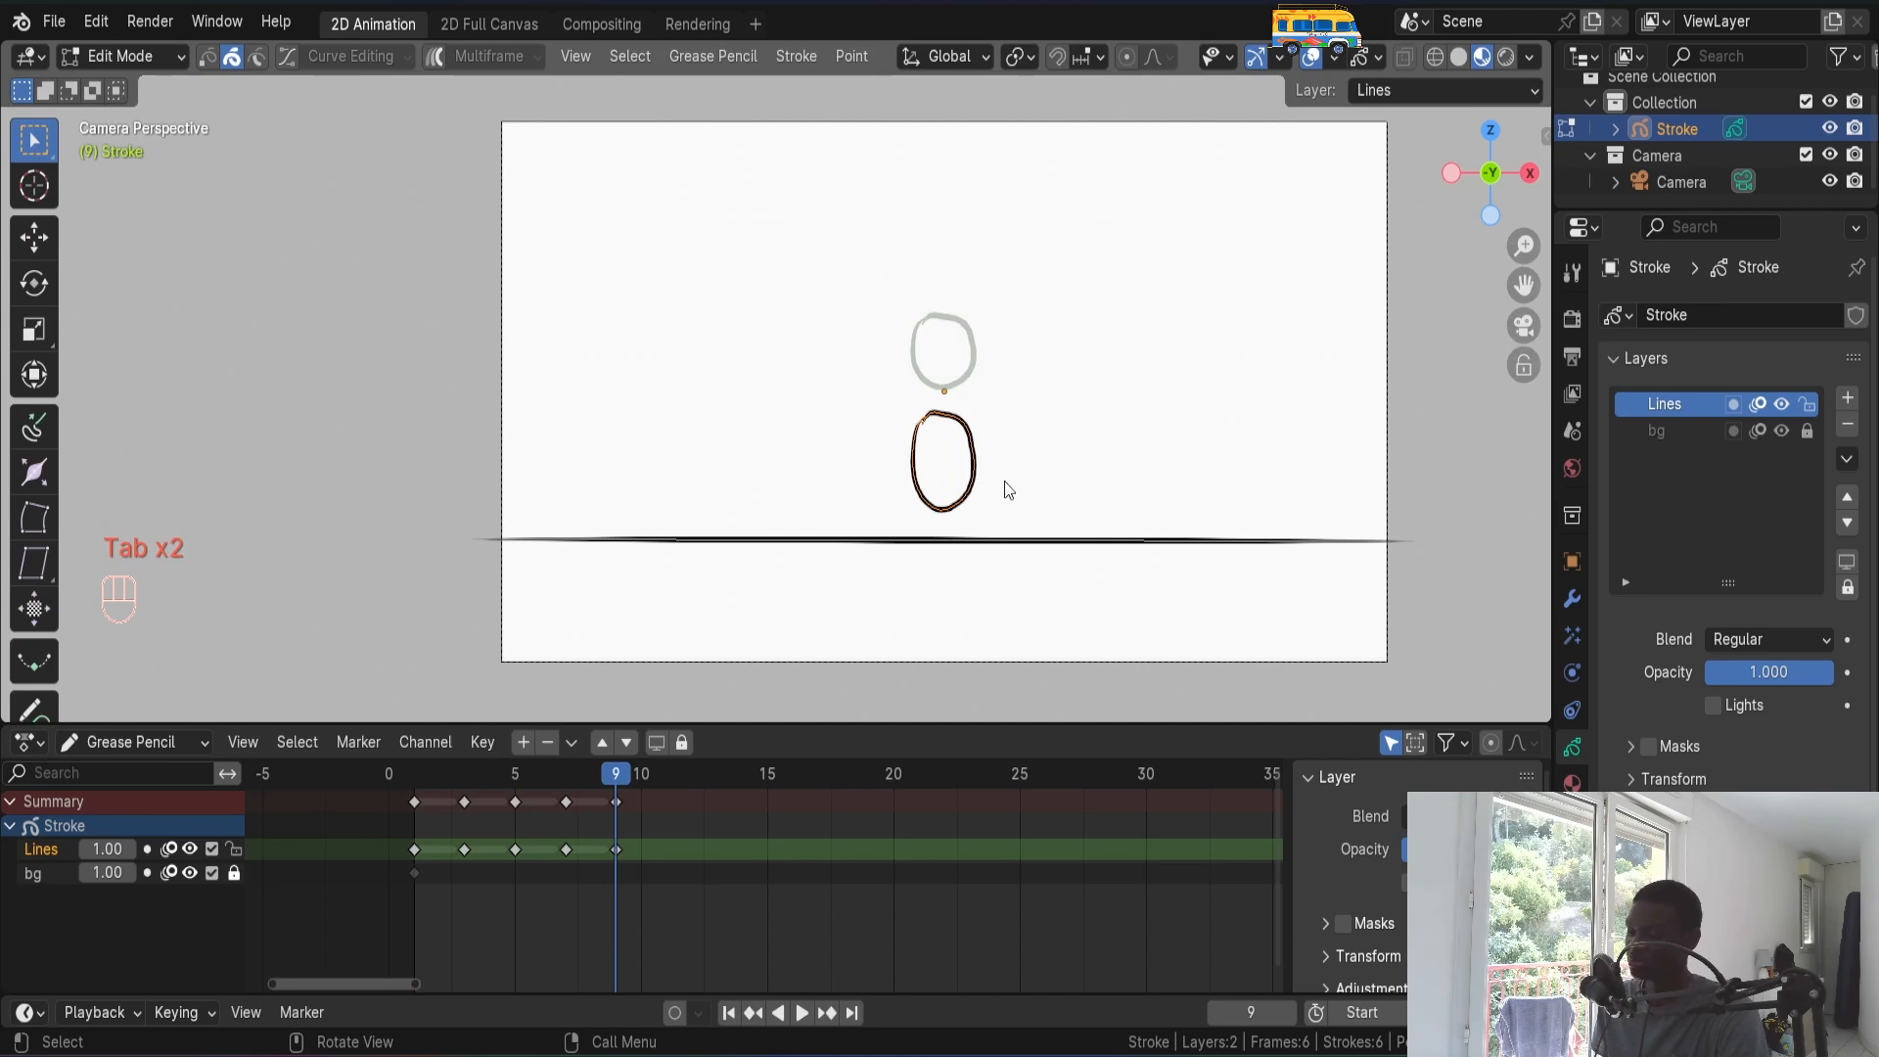
key("g")
left_click(1006, 458)
key("s")
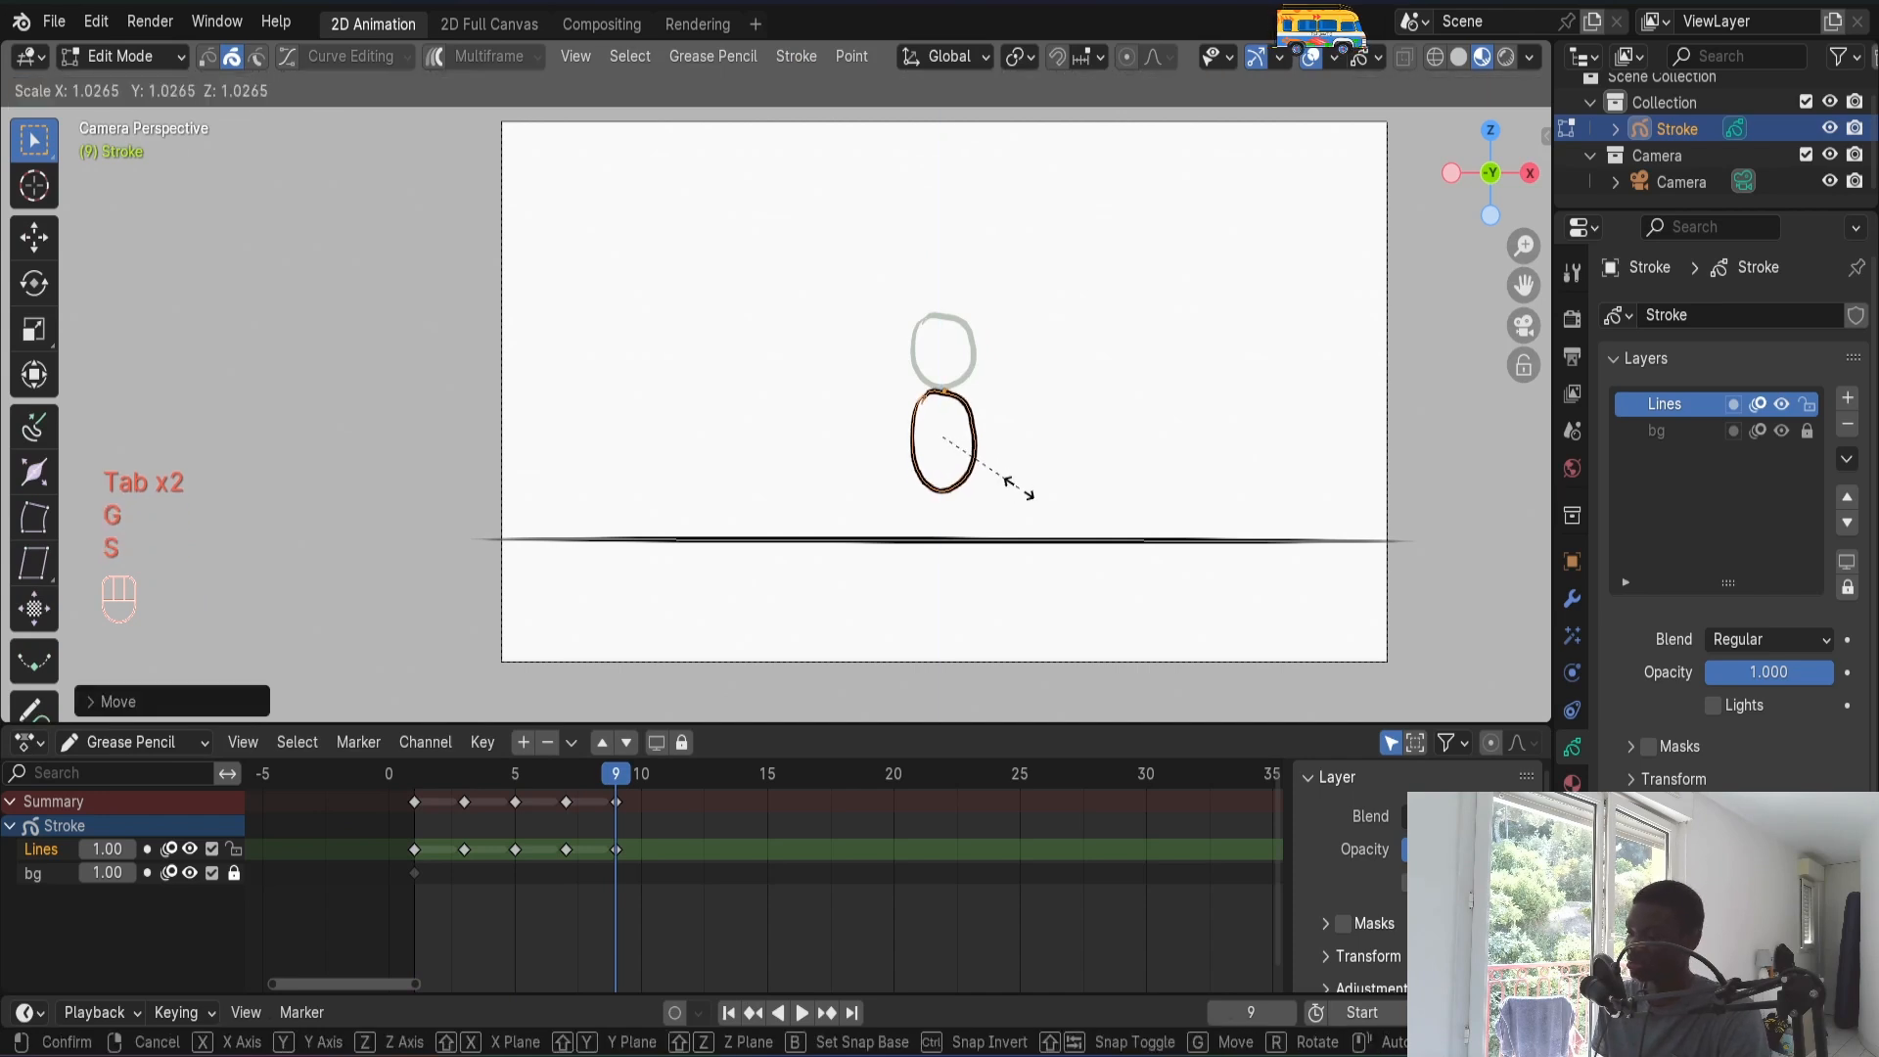
middle_click(1008, 490)
left_click(1018, 517)
key("g")
middle_click(1016, 525)
left_click(1015, 532)
key("Tab")
key("ctrl+s")
key("Escape")
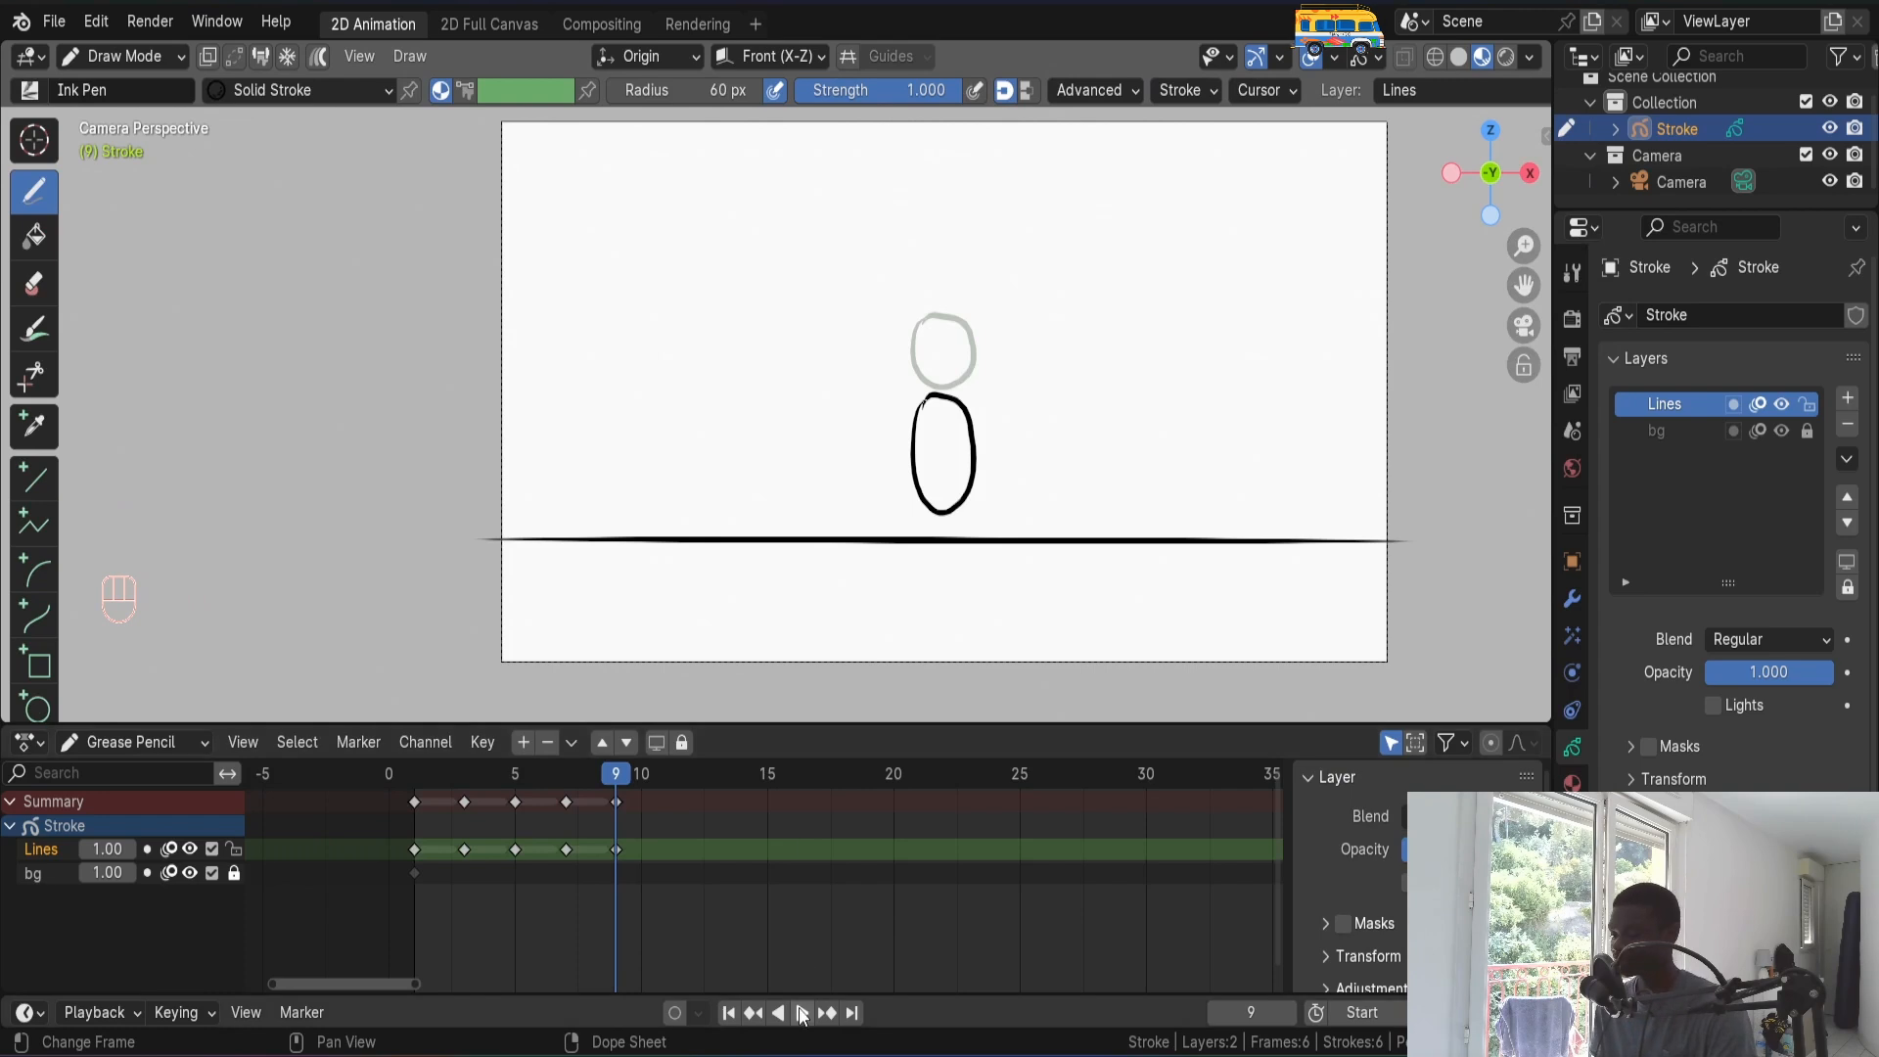
- Play the adjusted fall twice to review the ball drawings at frames 7 and 9
key("space")
key("space")
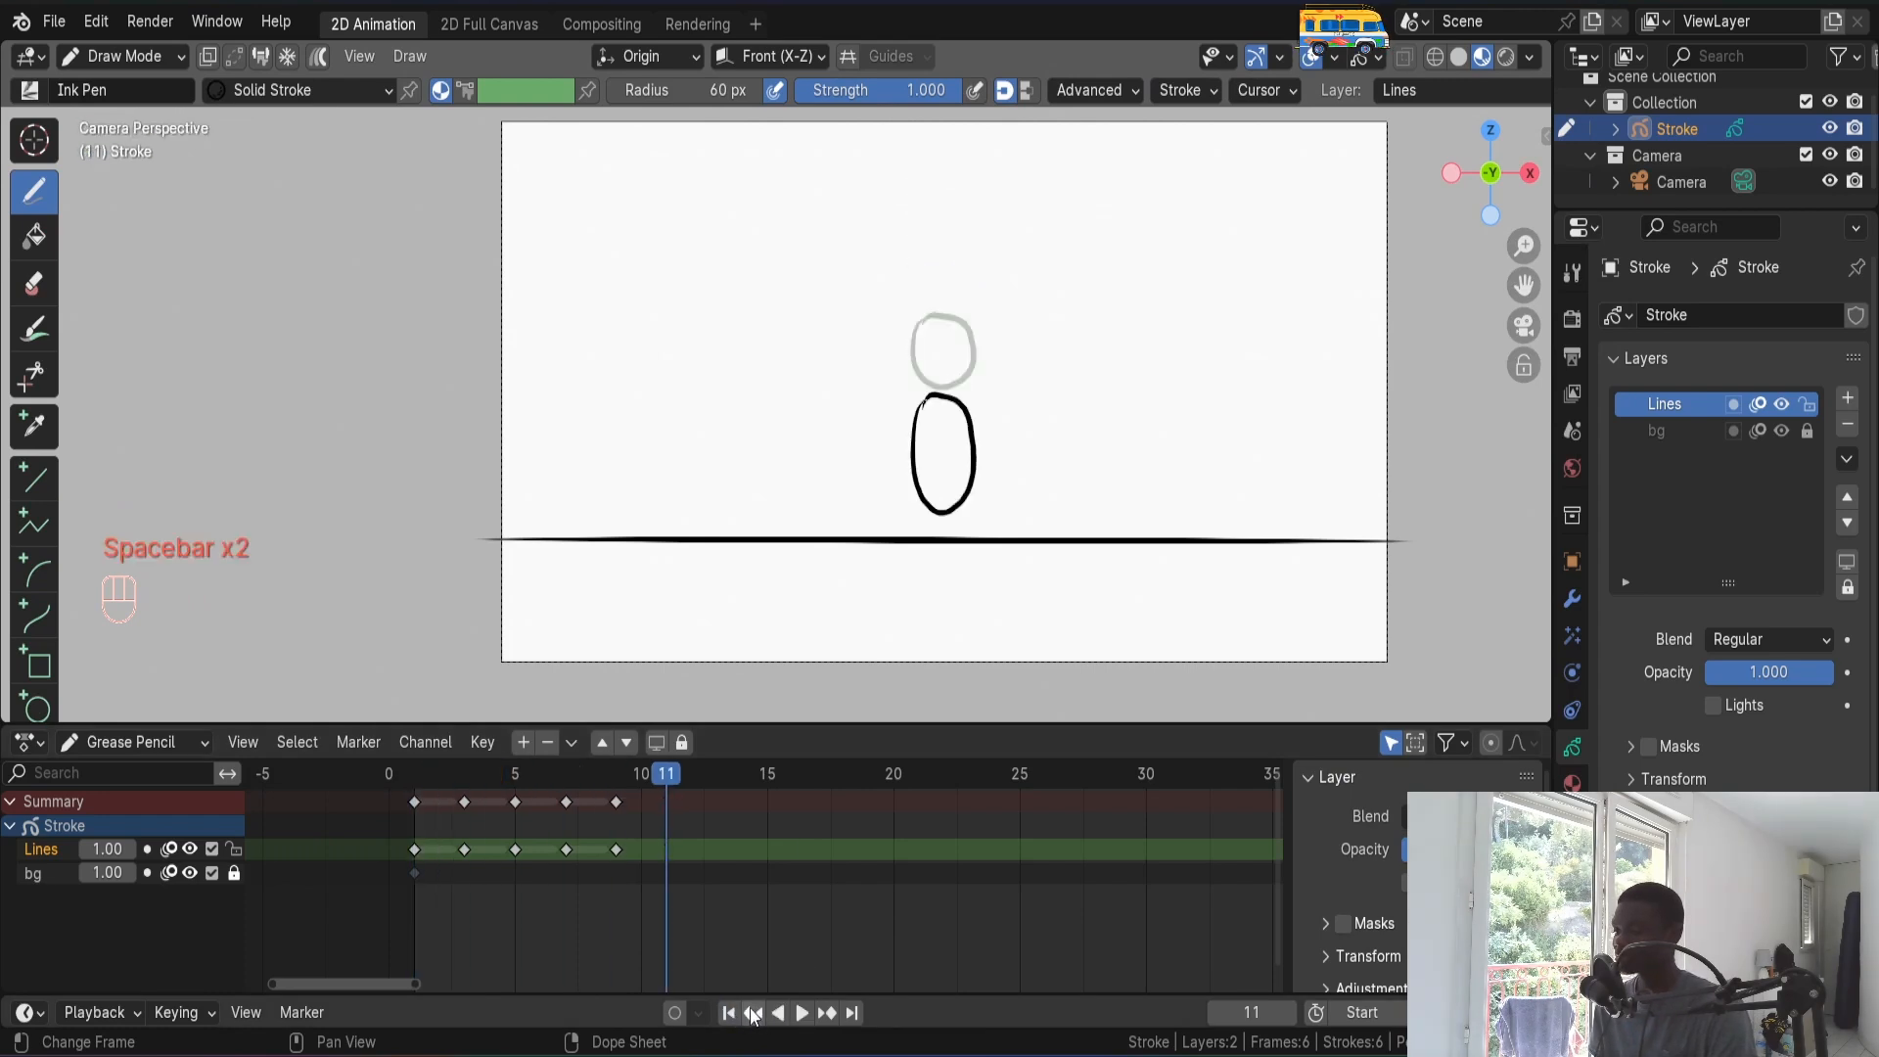
key("space")
key("space")
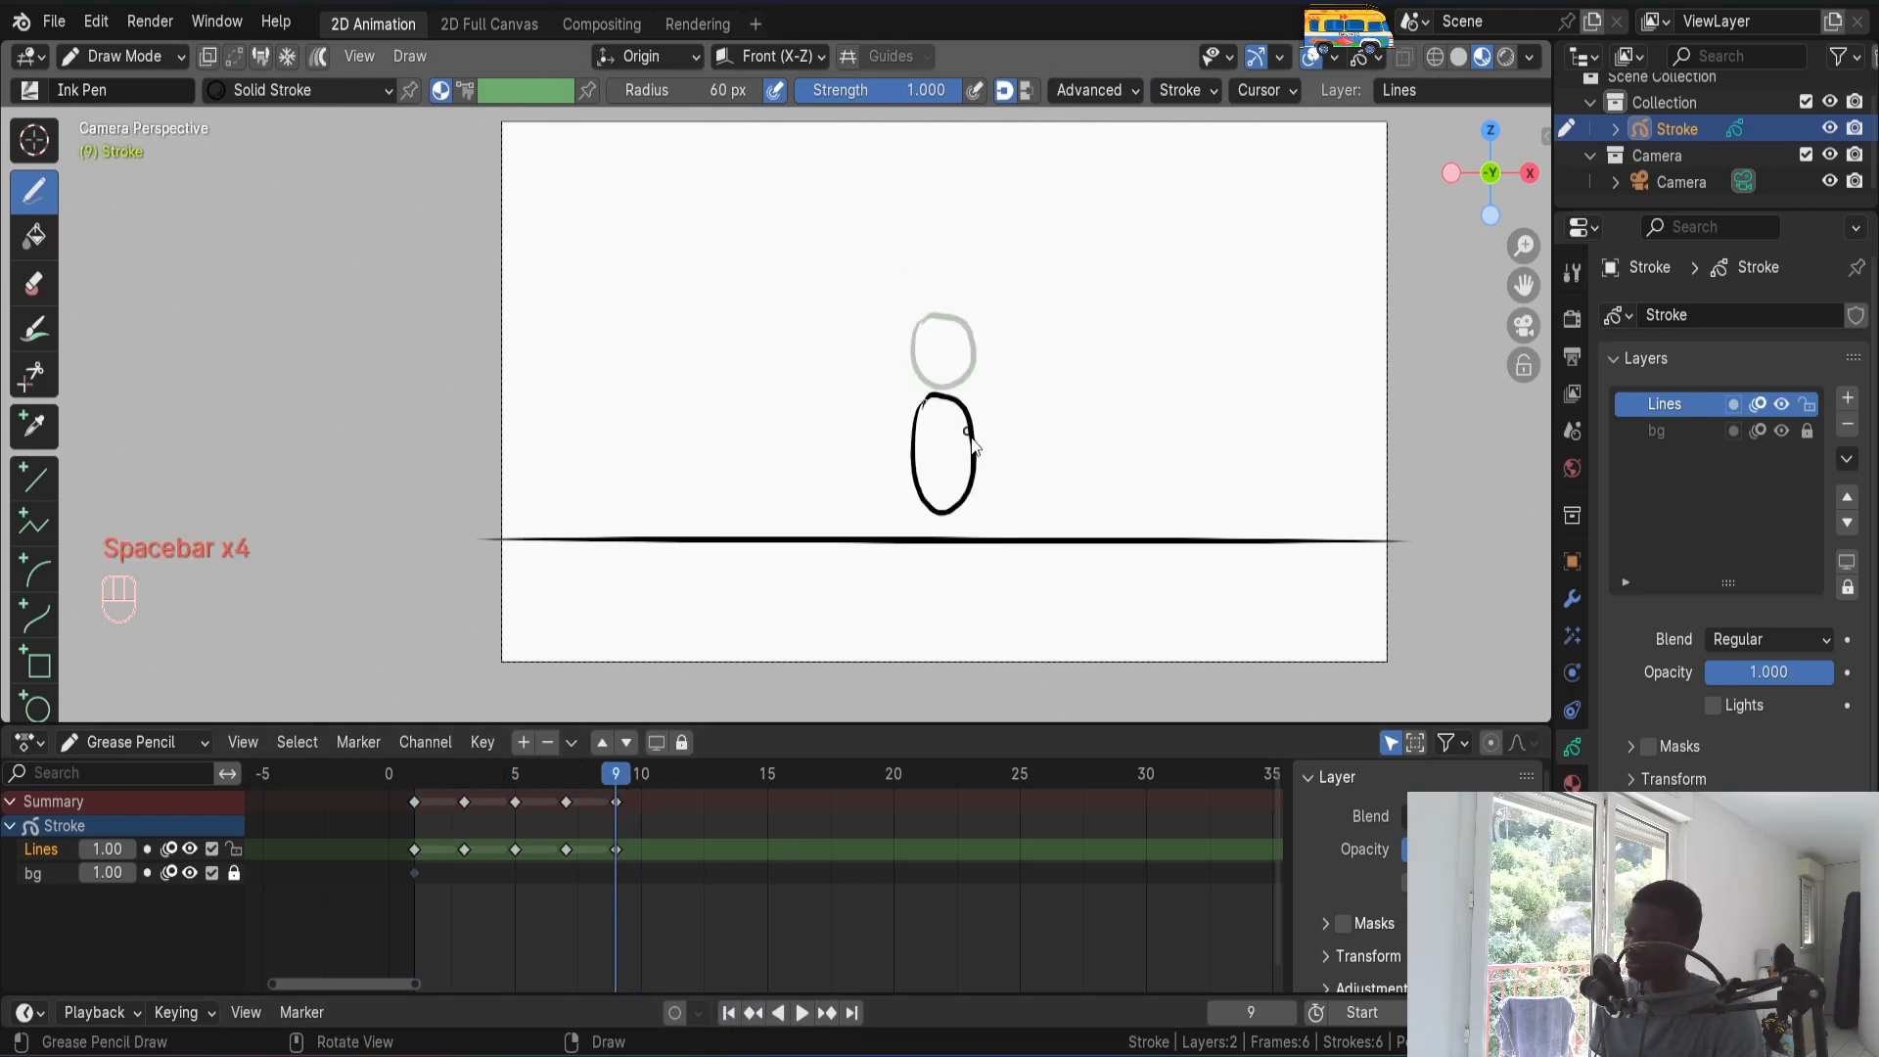
- Scale the ball at frame 9 to about 0.83 along Z
key("Tab")
key("s")
key("z")
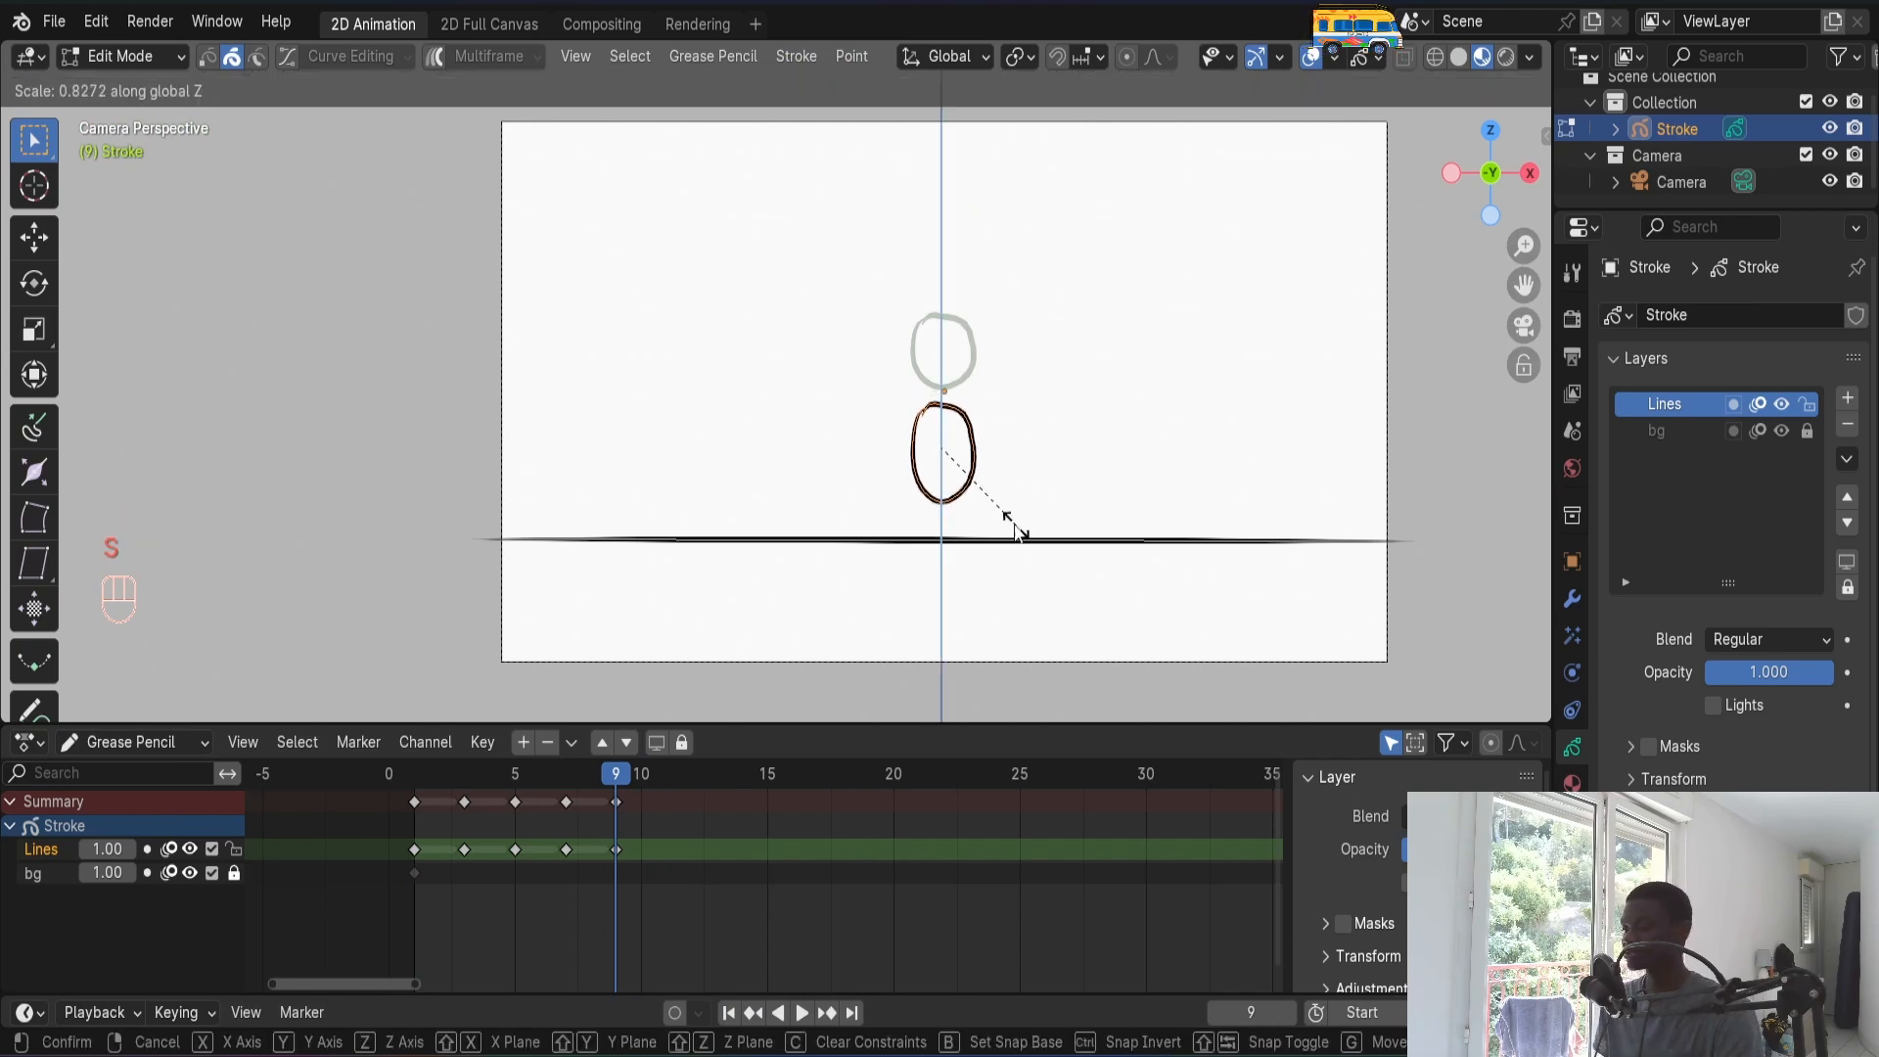
left_click(1002, 516)
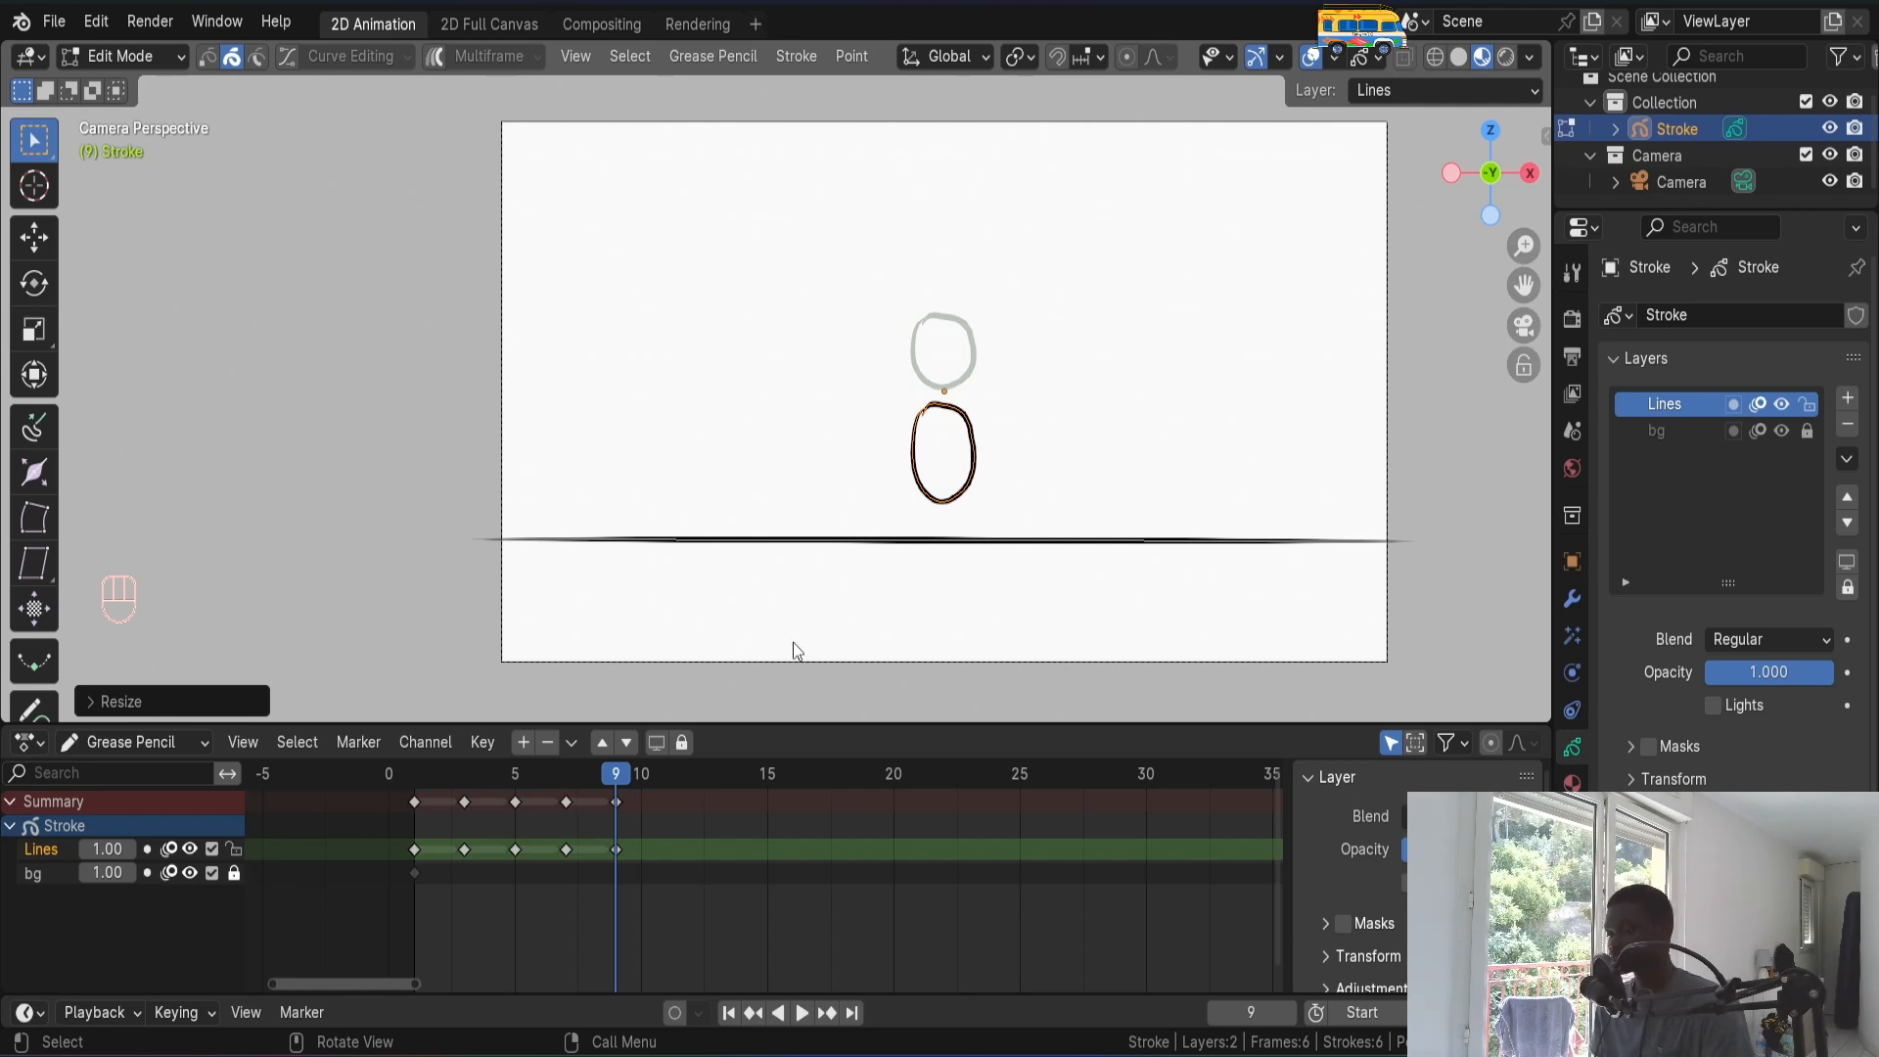
key("Tab")
- Duplicate the Lines layer's active keyframe at frame 11 and lower the ball along Z onto the ground line
left_click_drag(615, 778, 672, 777)
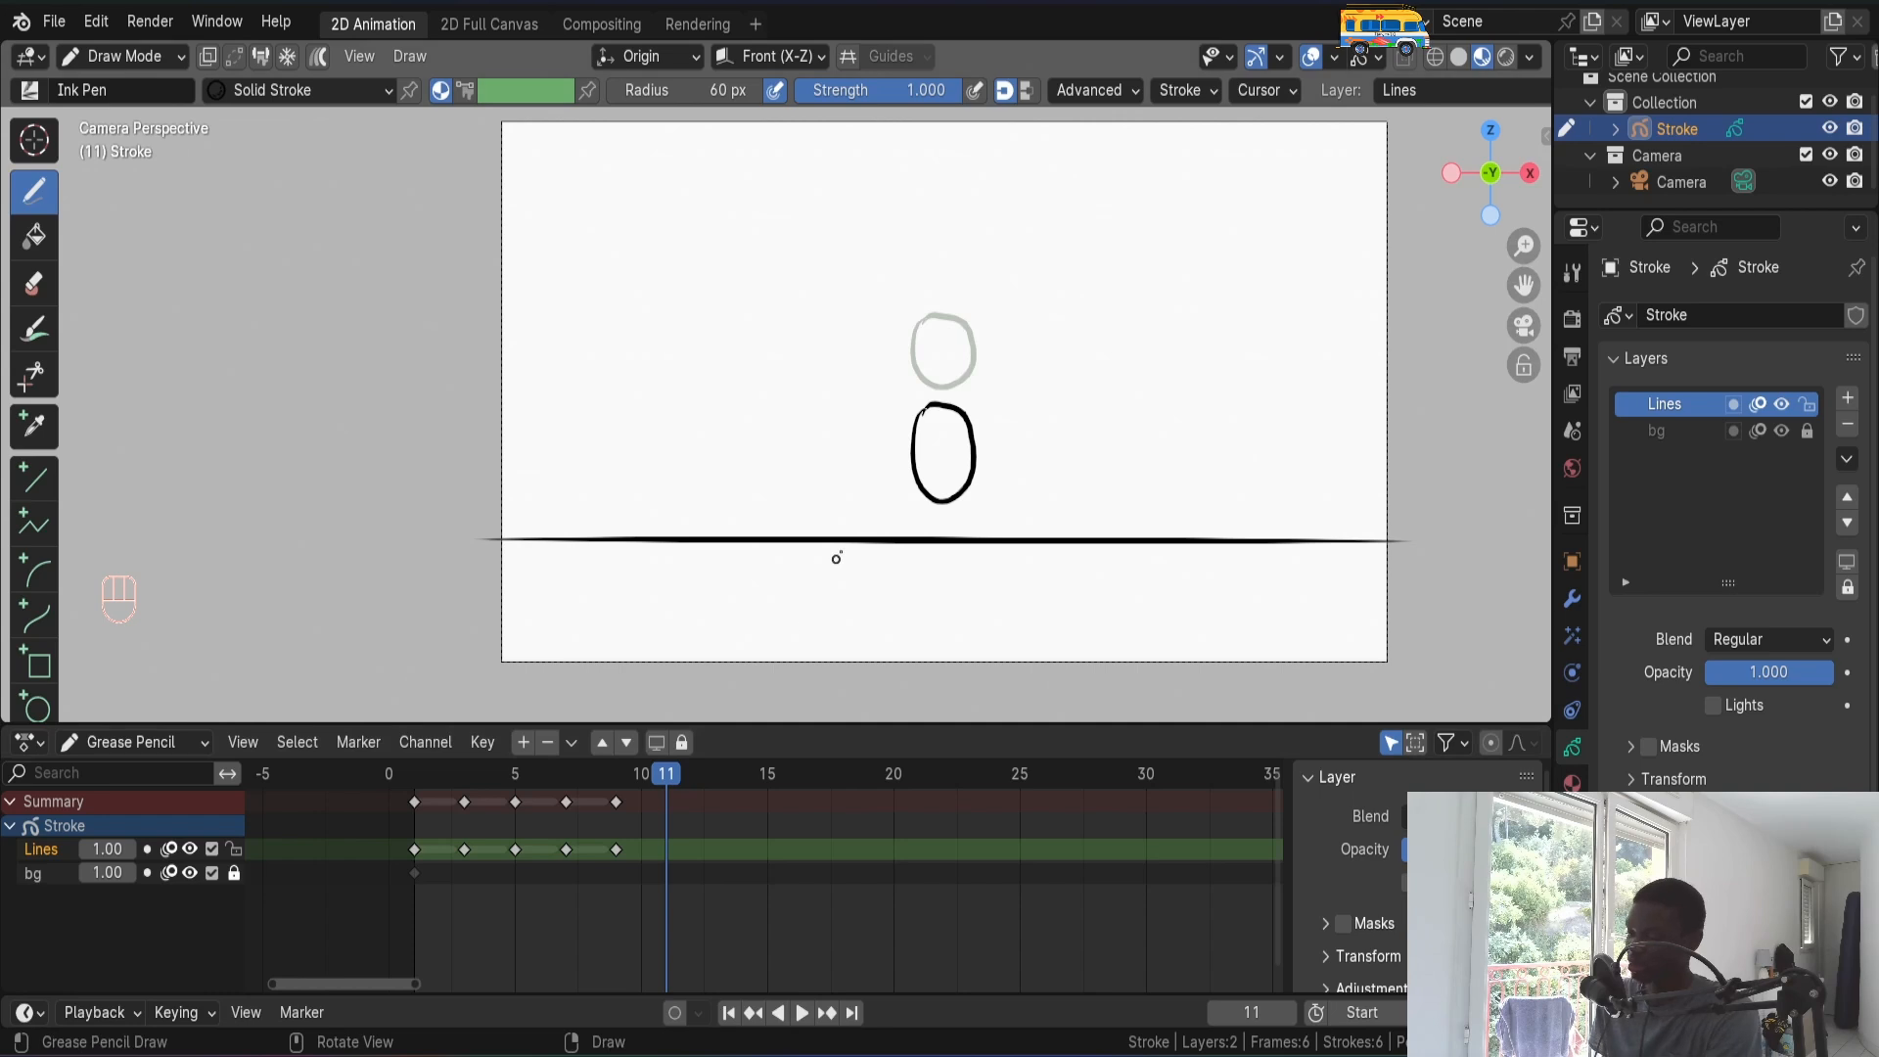
key("i")
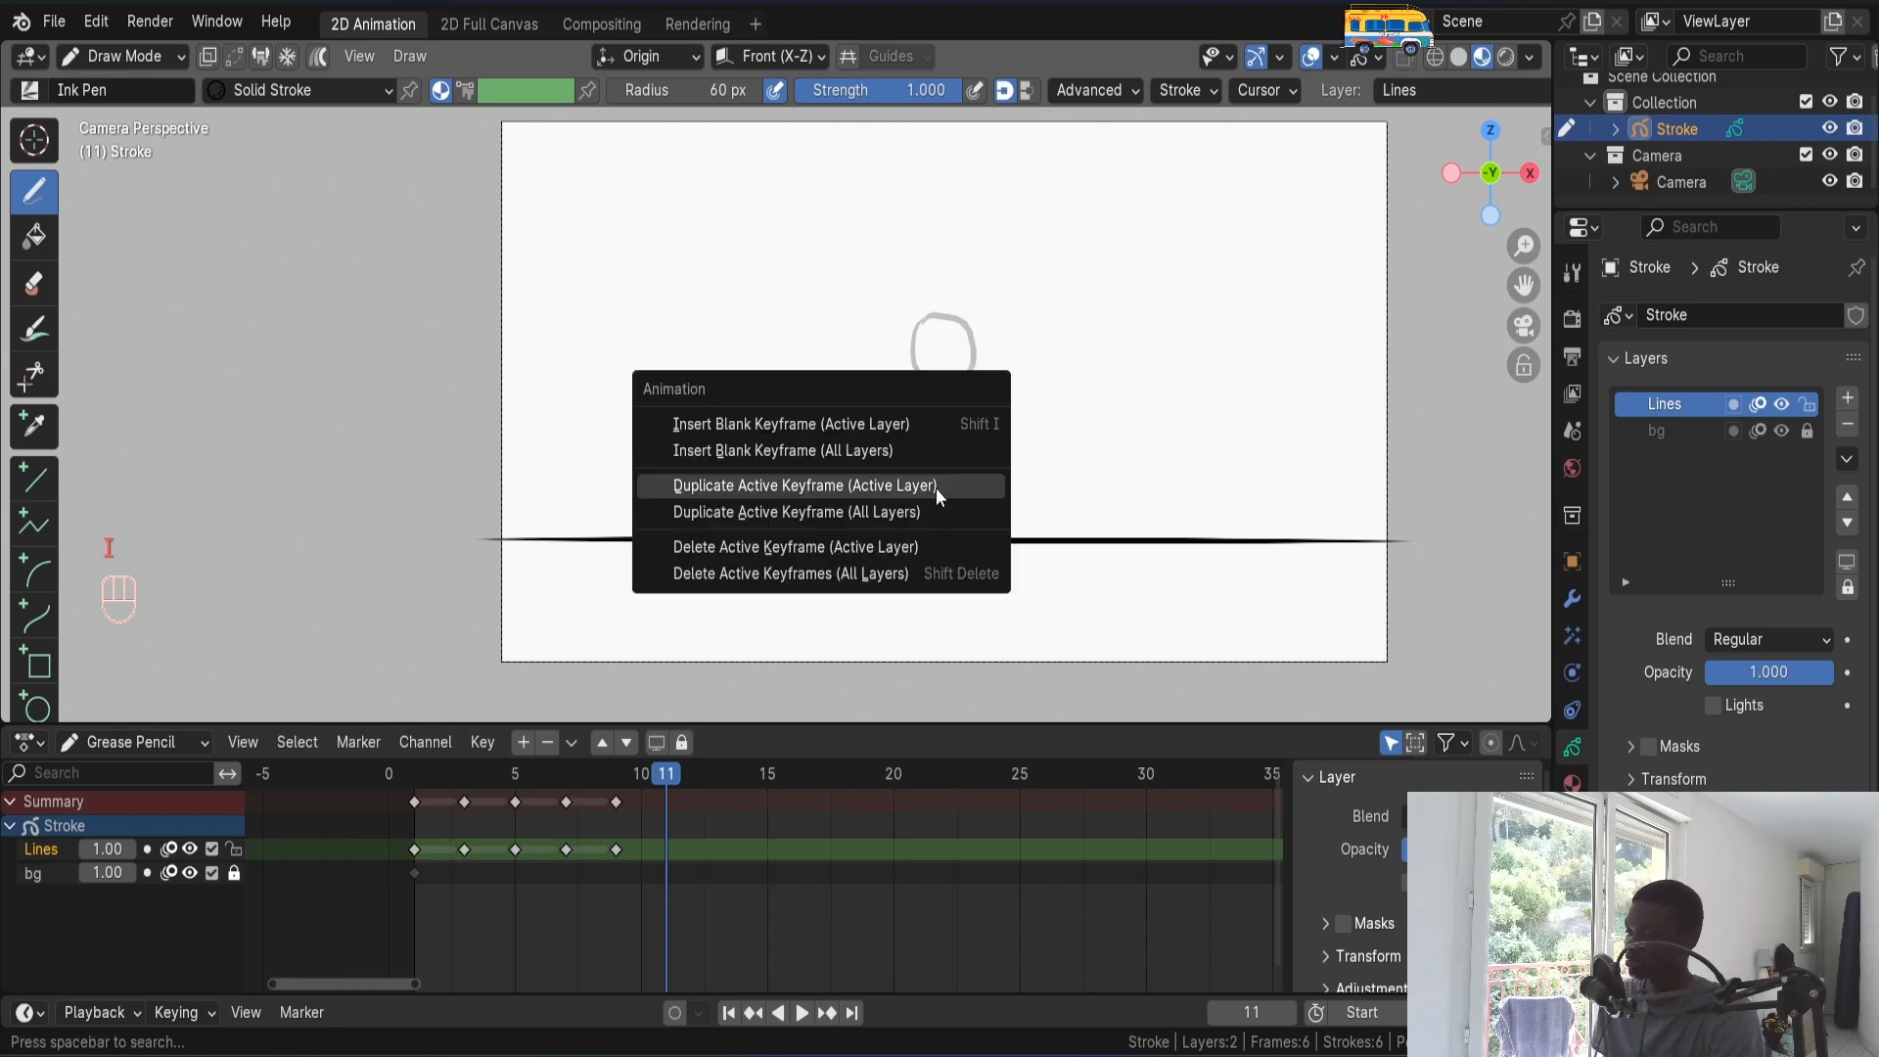
left_click(942, 484)
key("Tab")
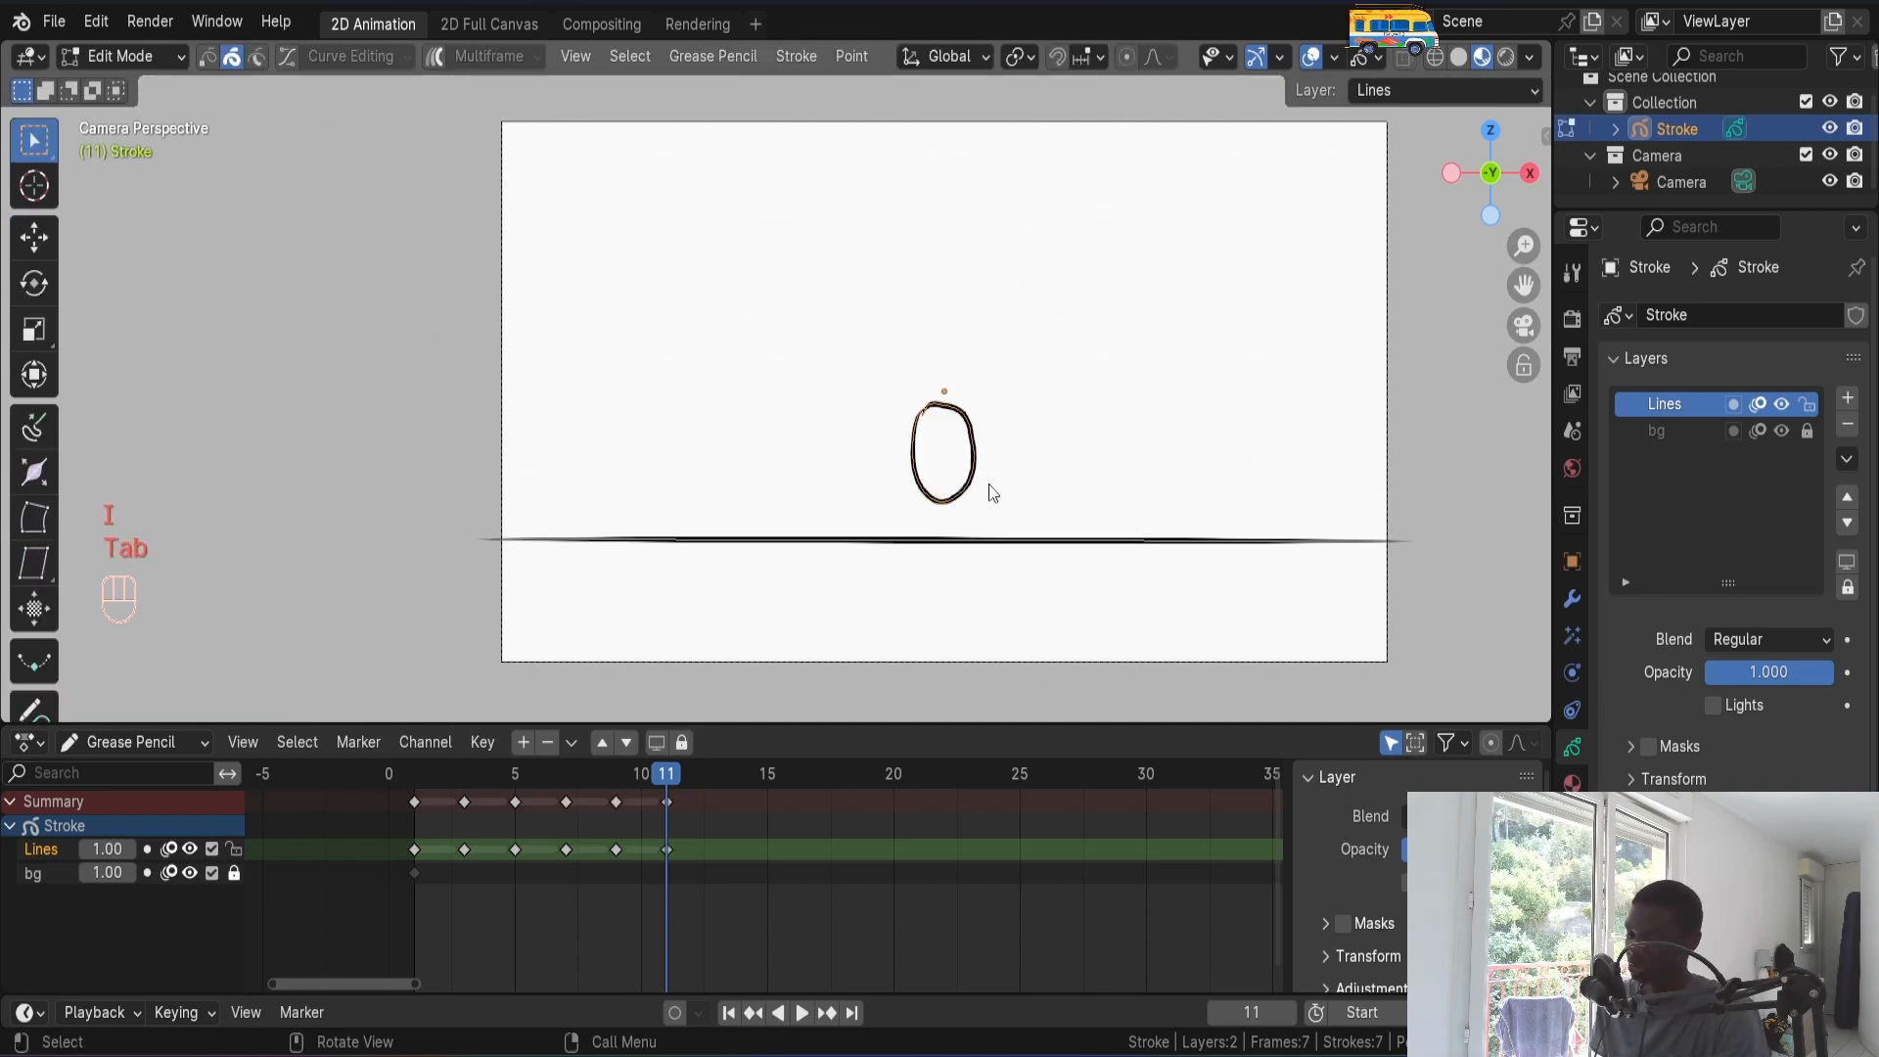
key("g")
left_click(992, 578)
- Stretch the ball at frame 11 along Z to about one third taller across the ground line, and advance to frame 12
key("s")
key("z")
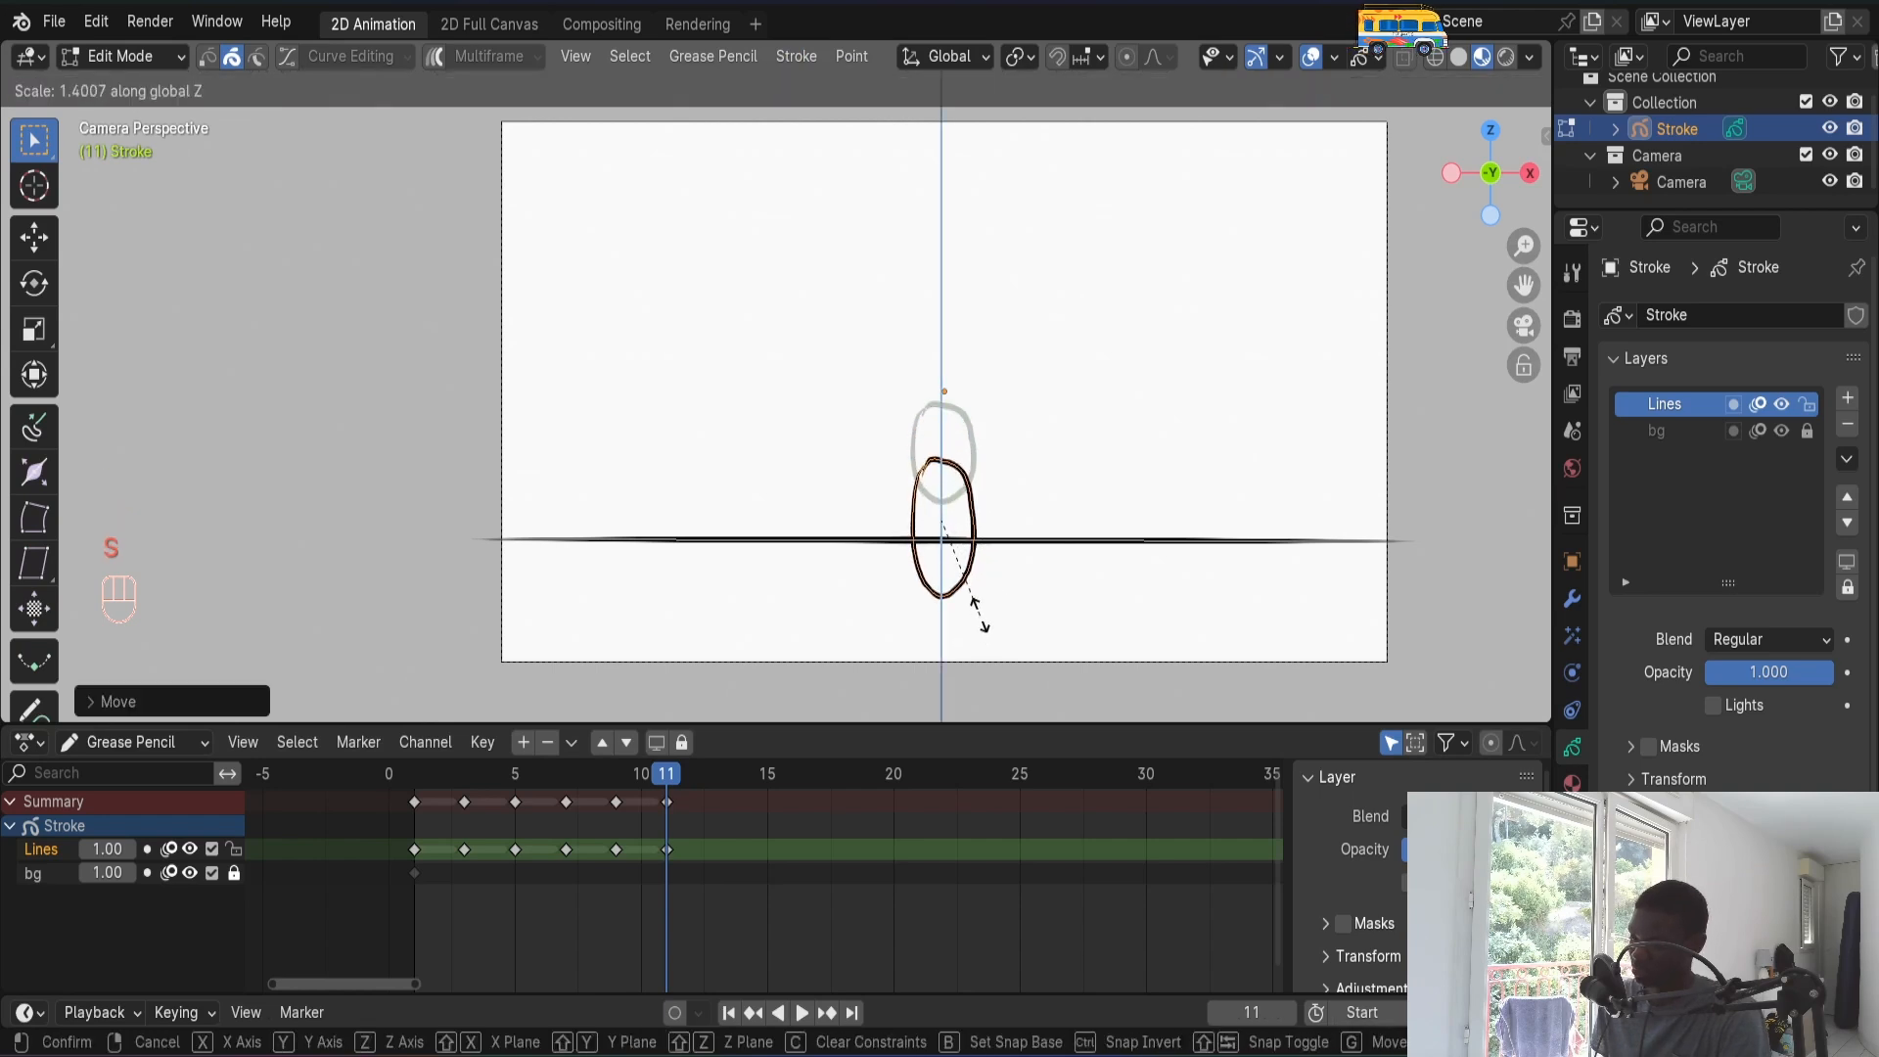
left_click(977, 610)
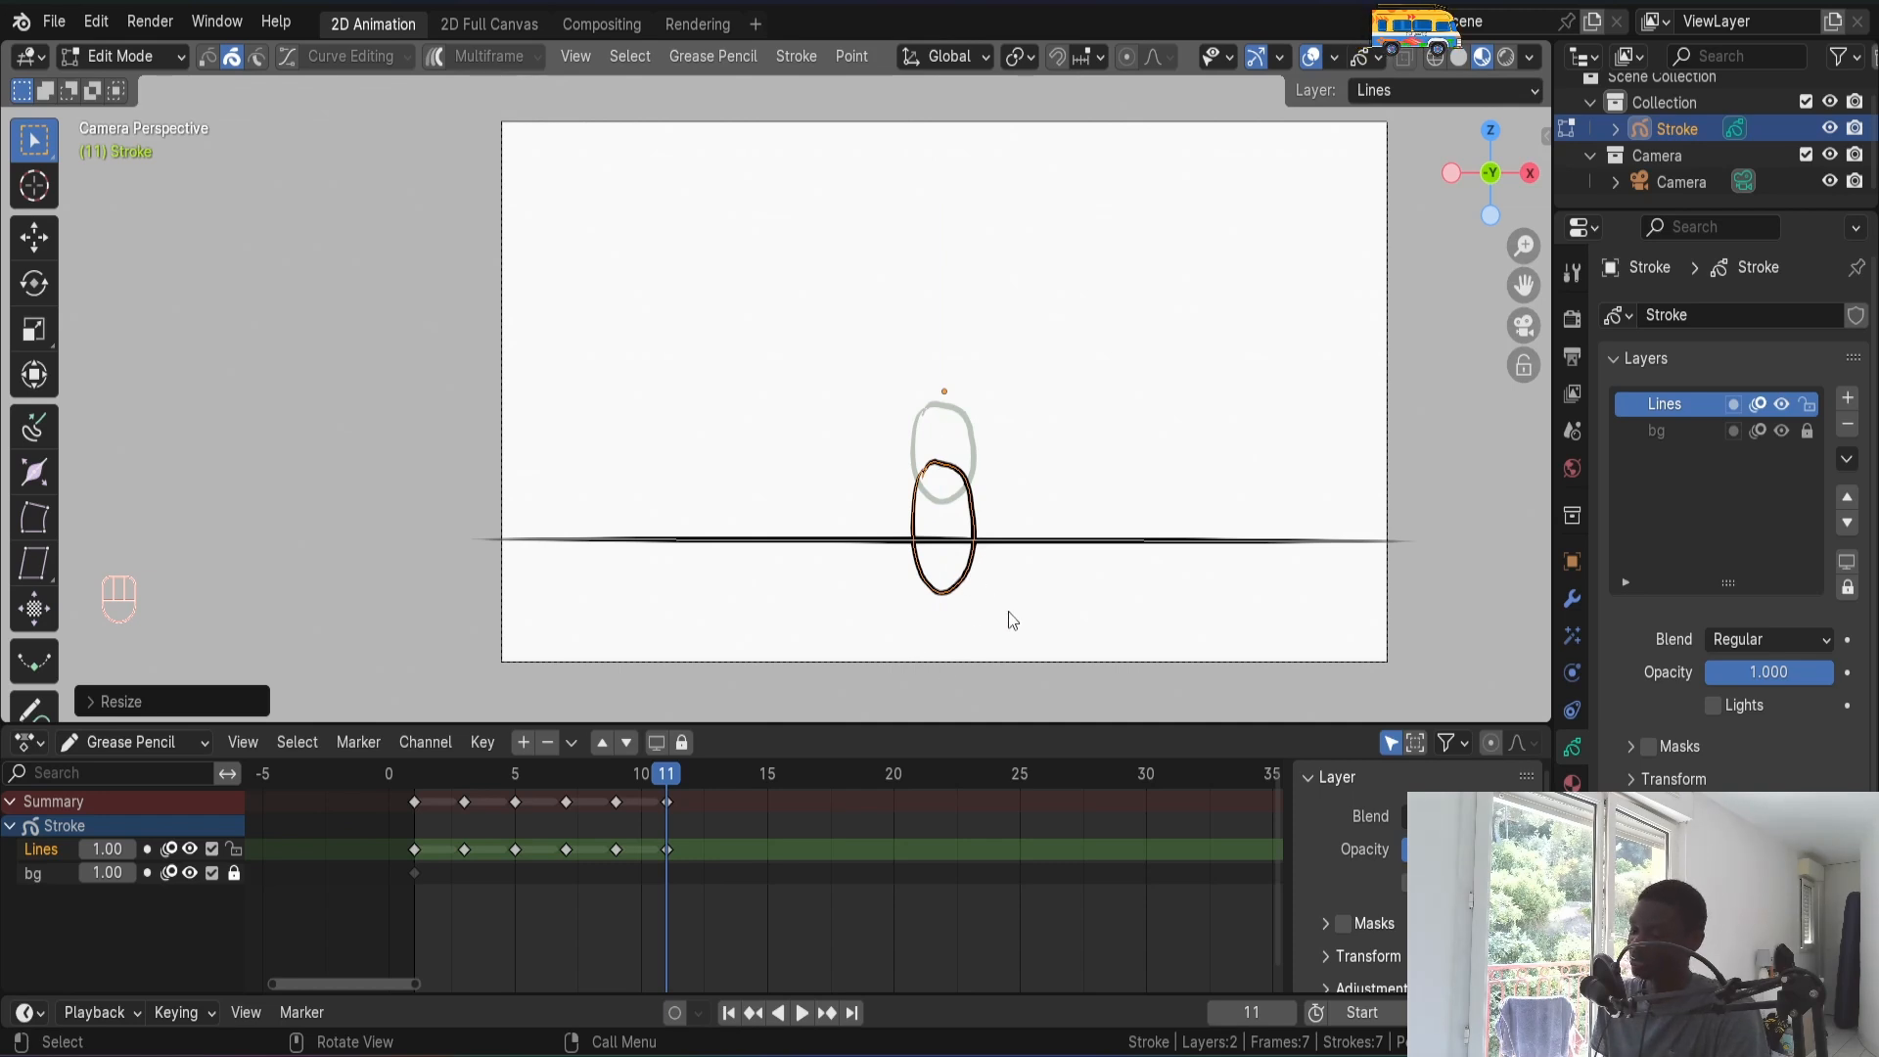
key("Tab")
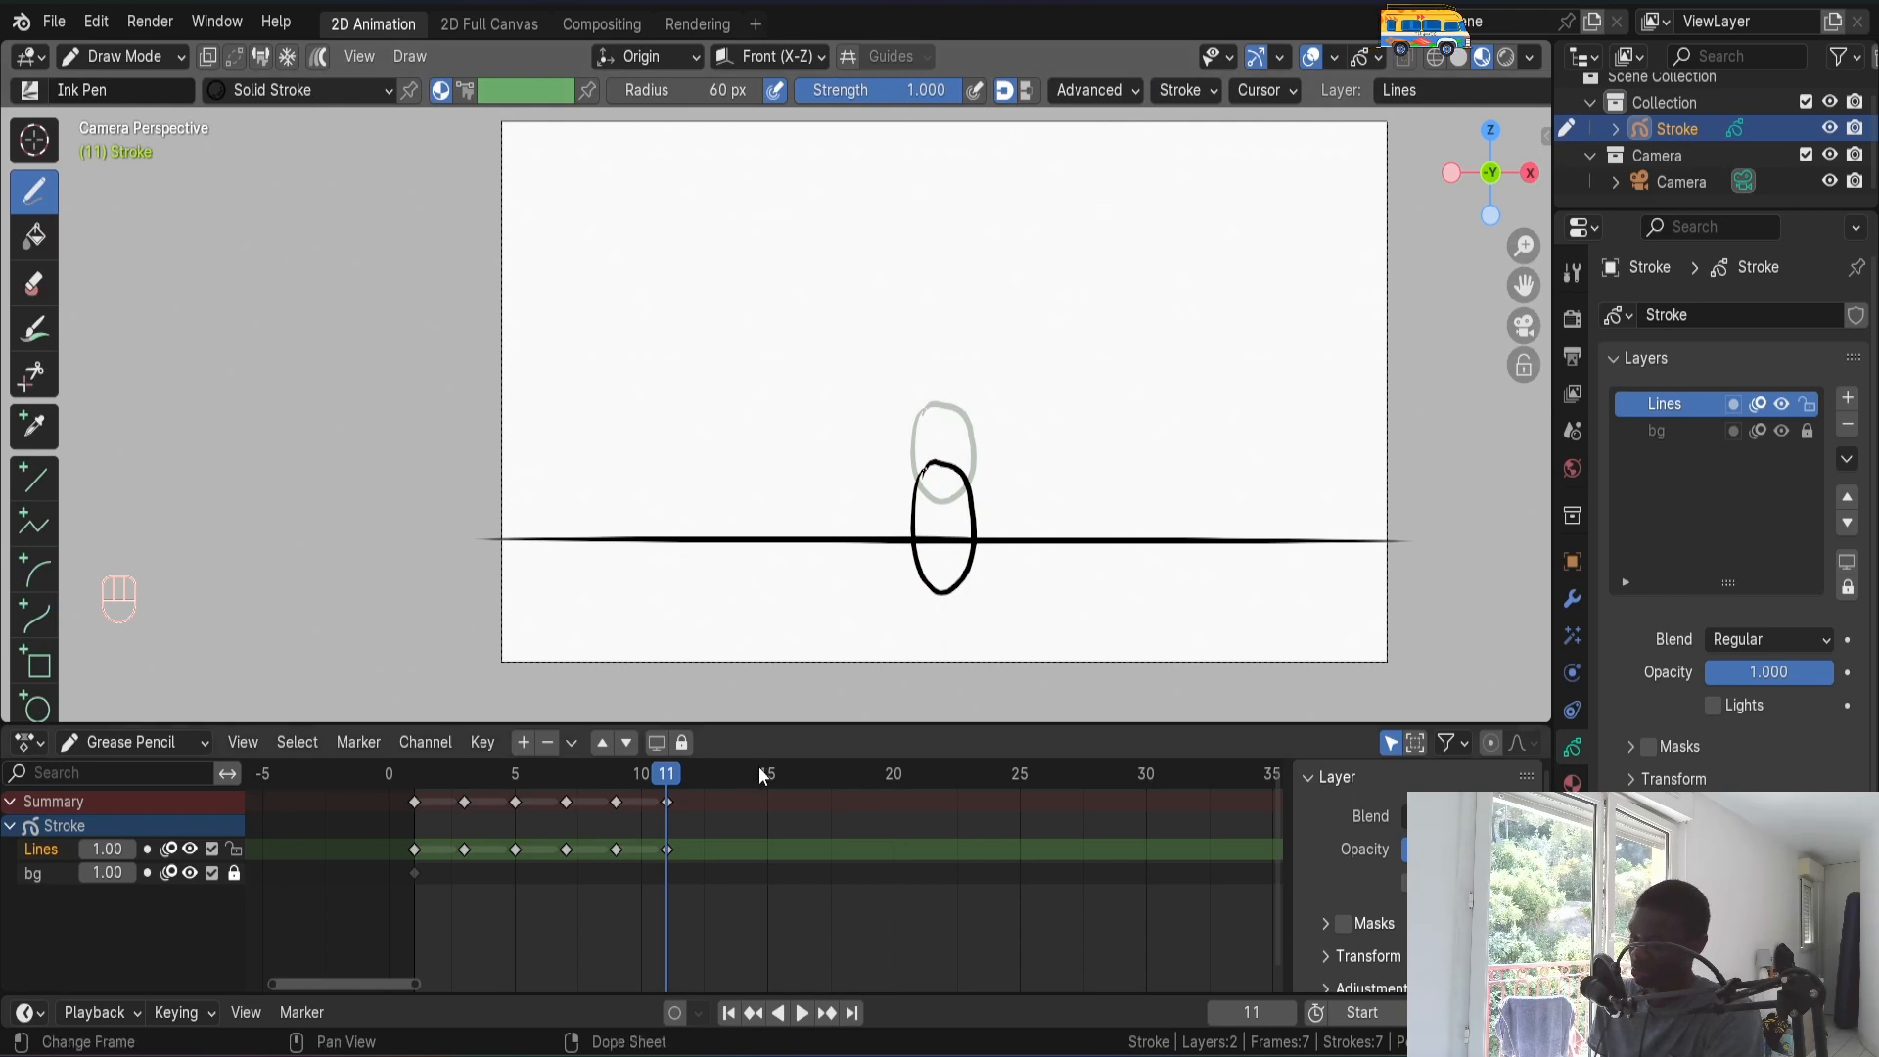
key("Right")
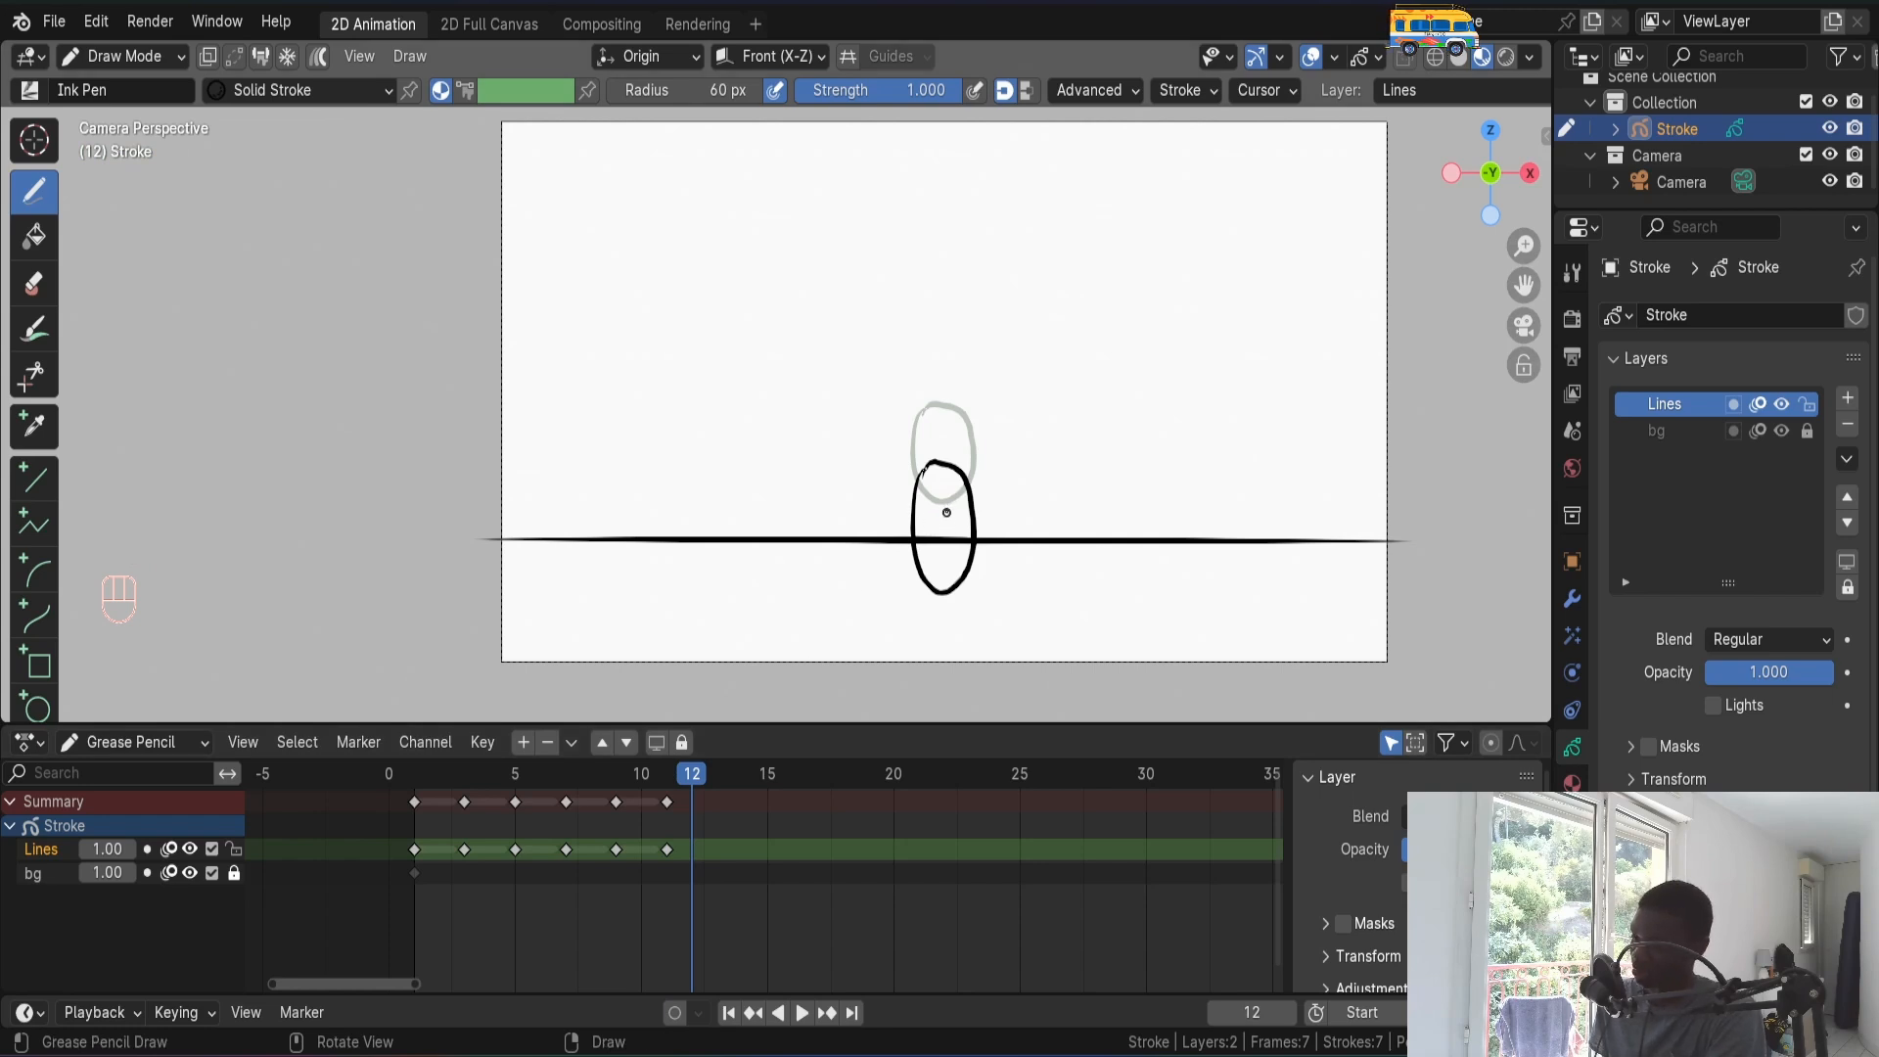
- Duplicate the Lines layer's active keyframe at frame 12 and squash its ball, flattening it along Z and widening it along X
key("i")
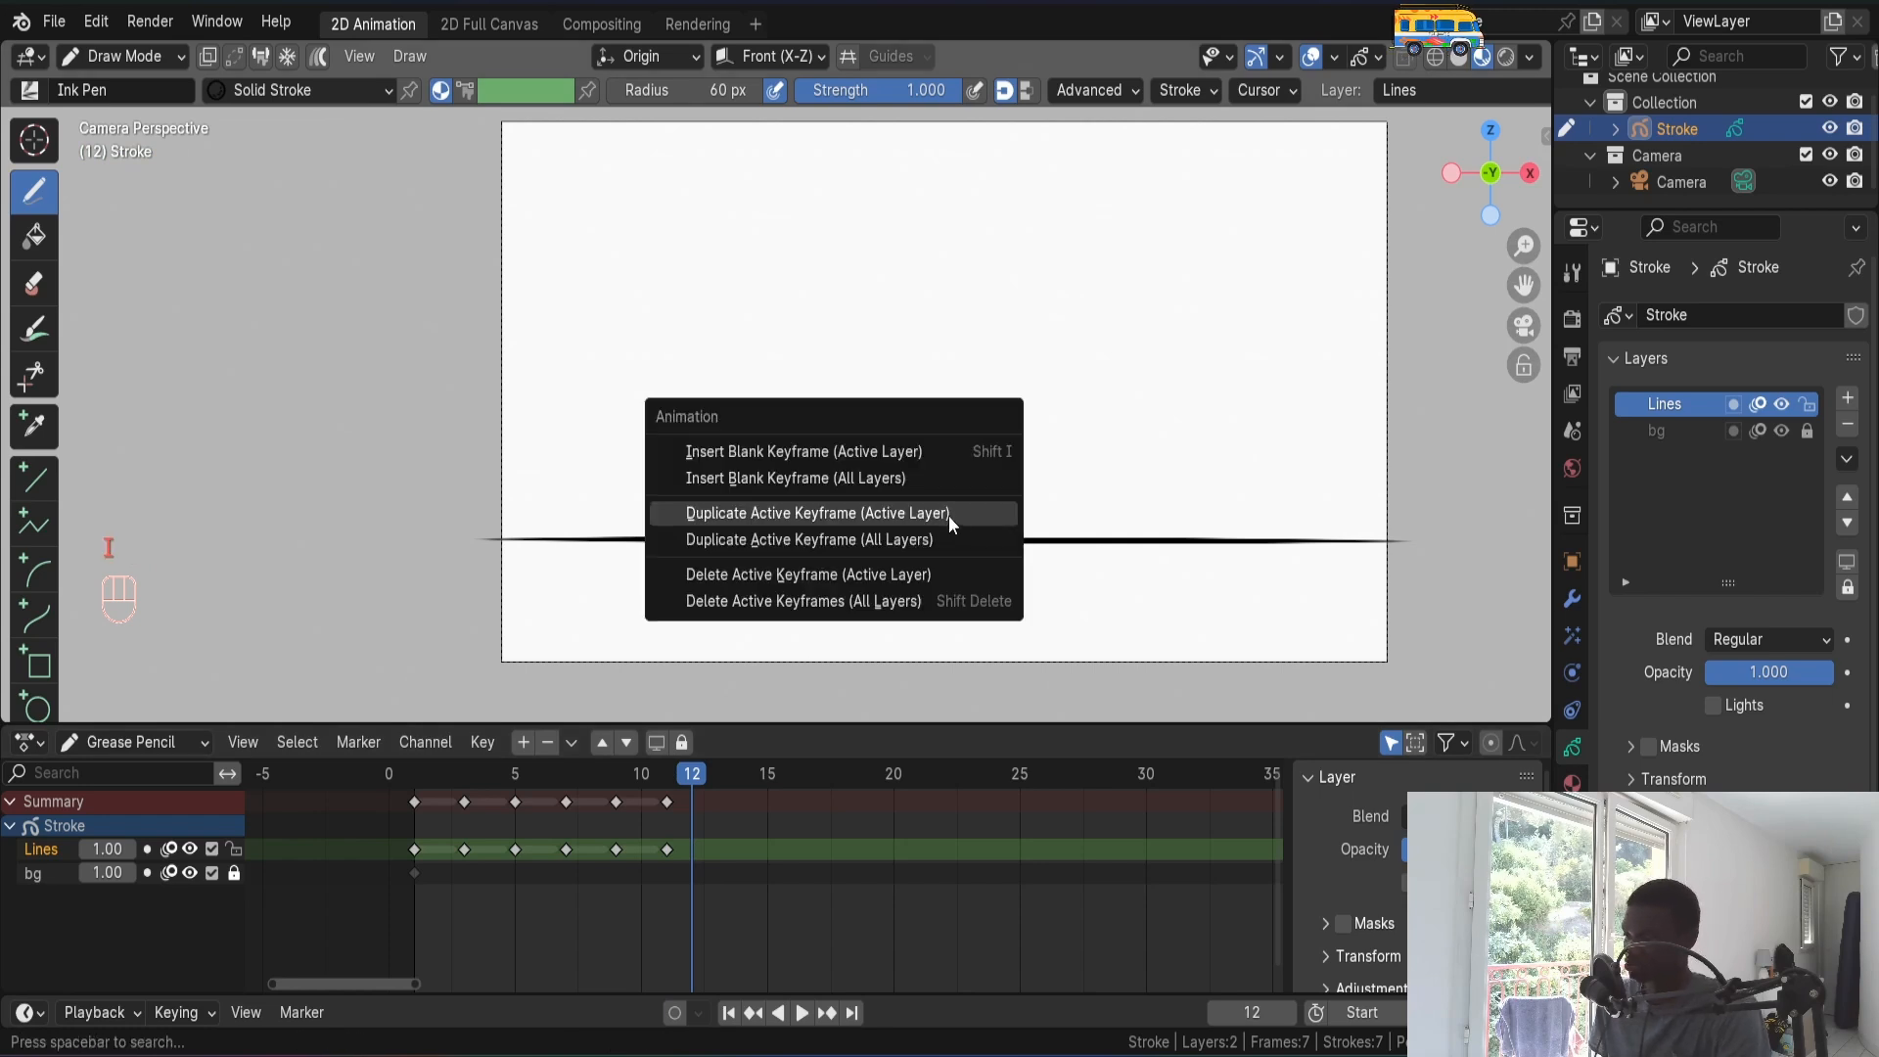
left_click(947, 515)
key("Tab")
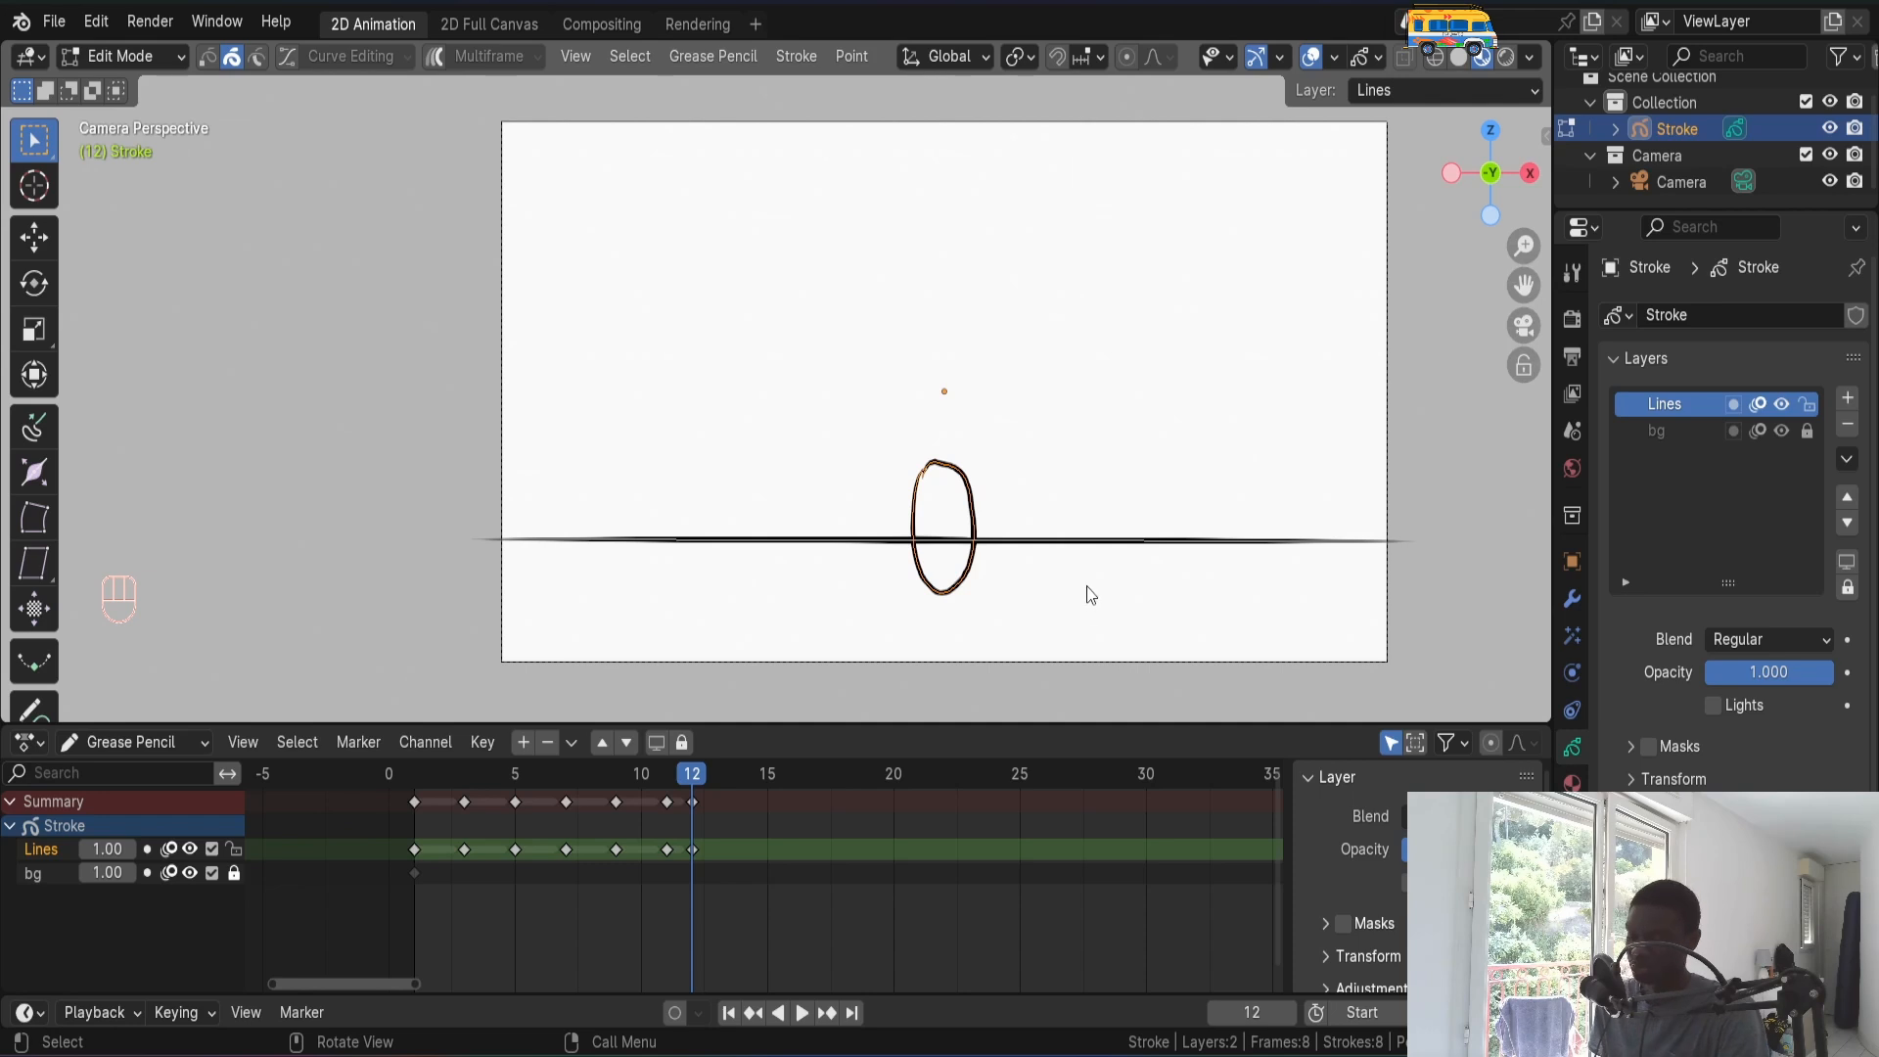
key("s")
key("z")
left_click(1014, 548)
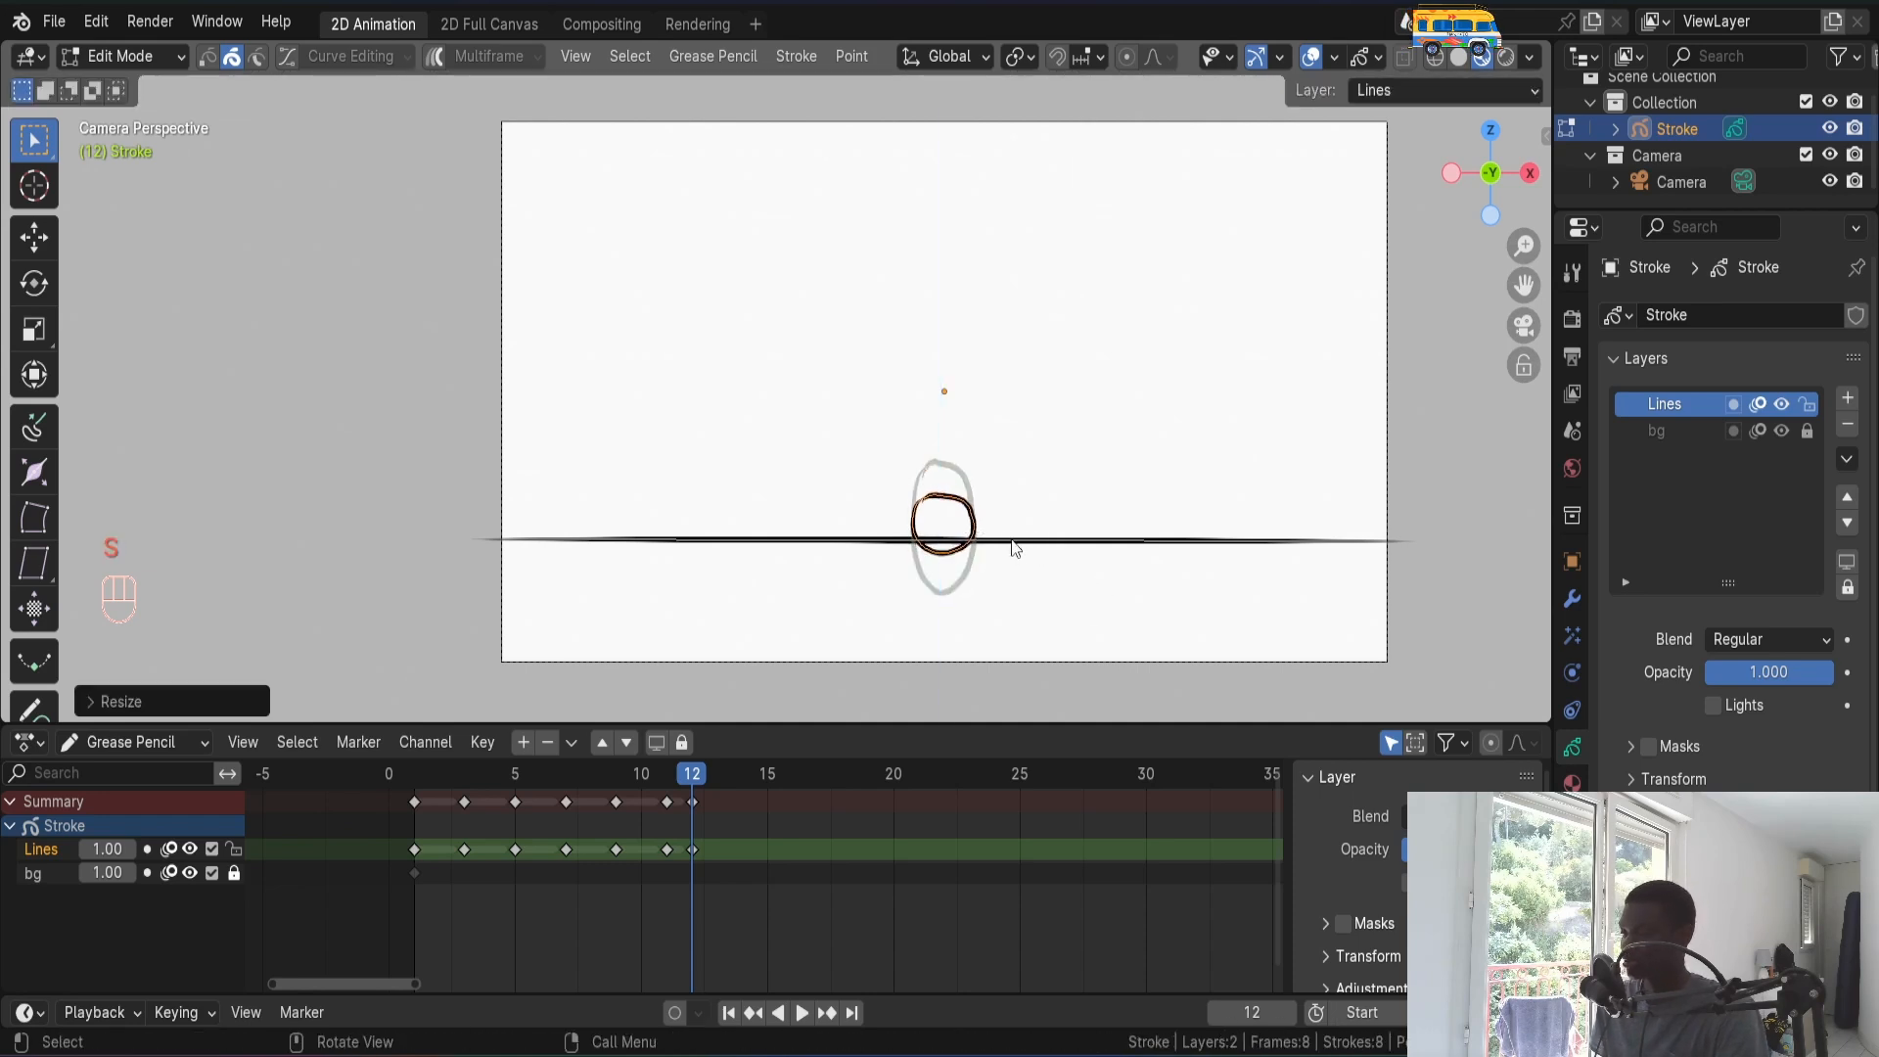
key("s")
key("x")
left_click(1084, 560)
- Lower the squashed ball at frame 12 about 0.85 m along Z beneath the ground line and return to Draw Mode
key("g")
key("z")
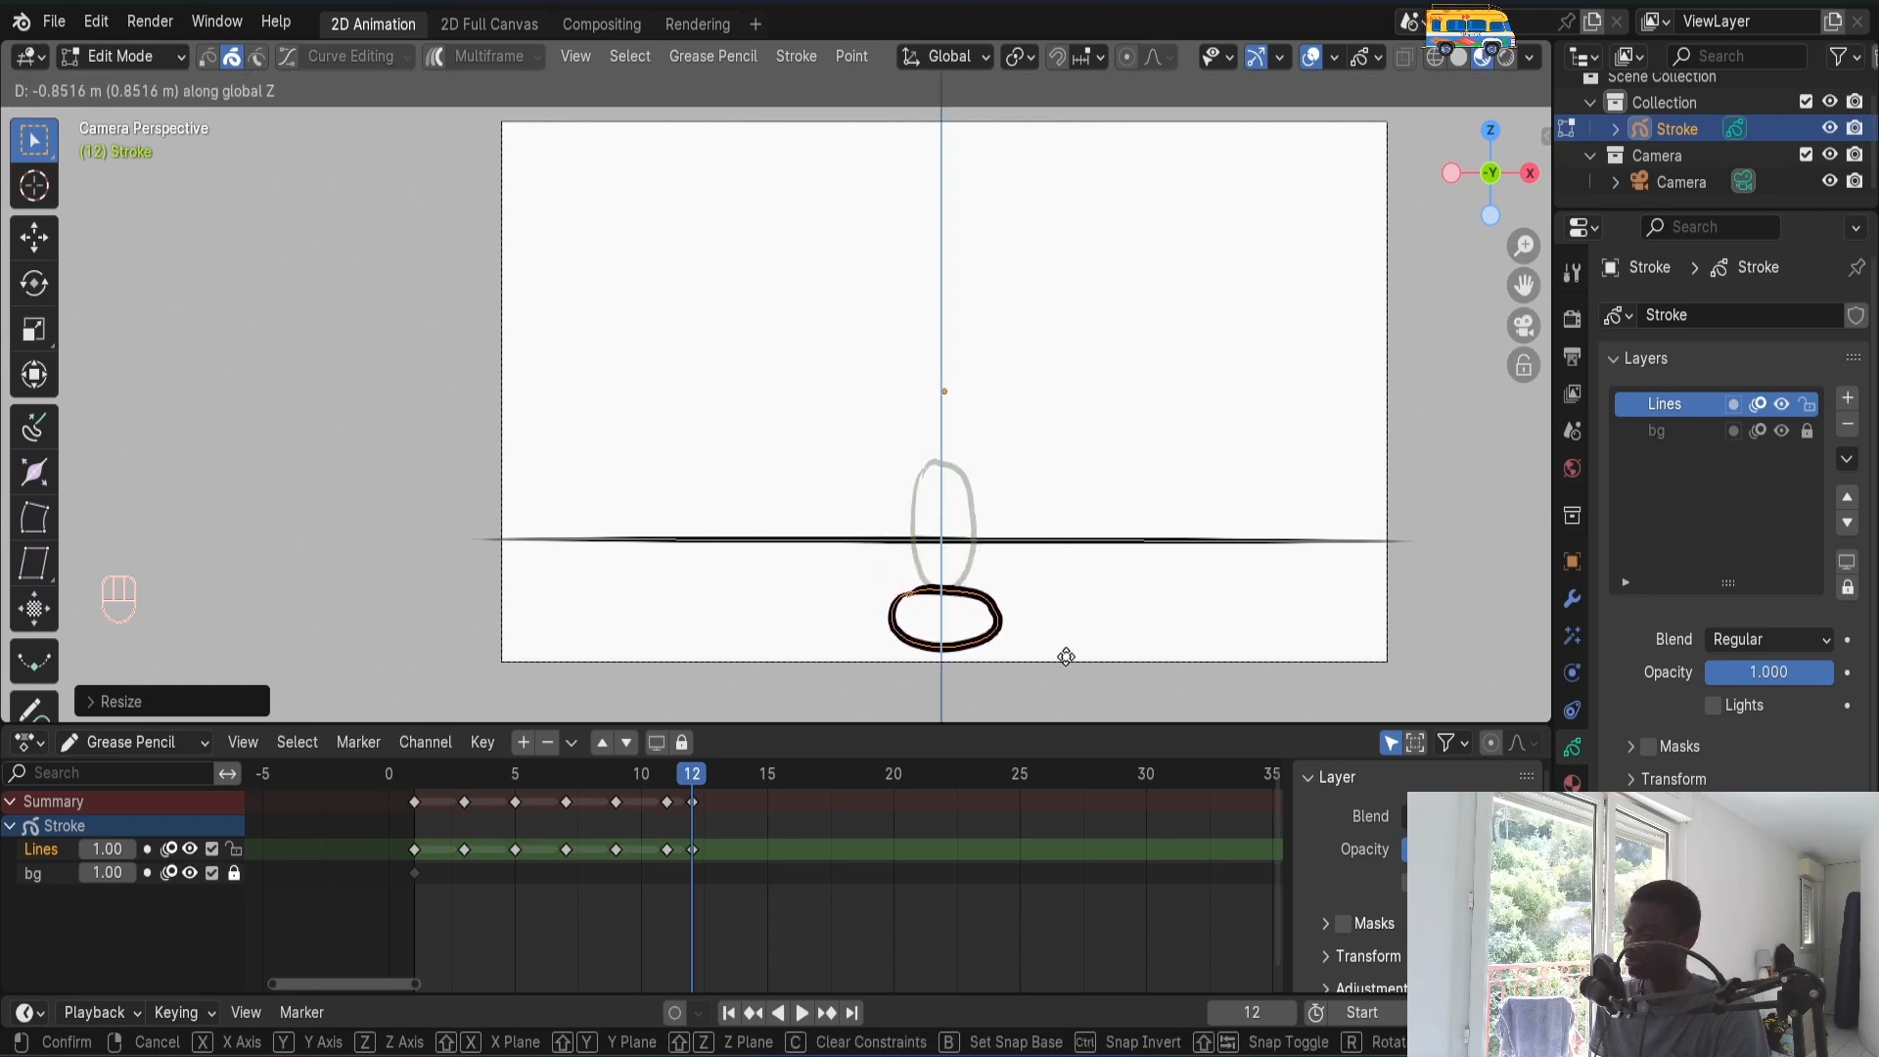
left_click(1066, 657)
key("Tab")
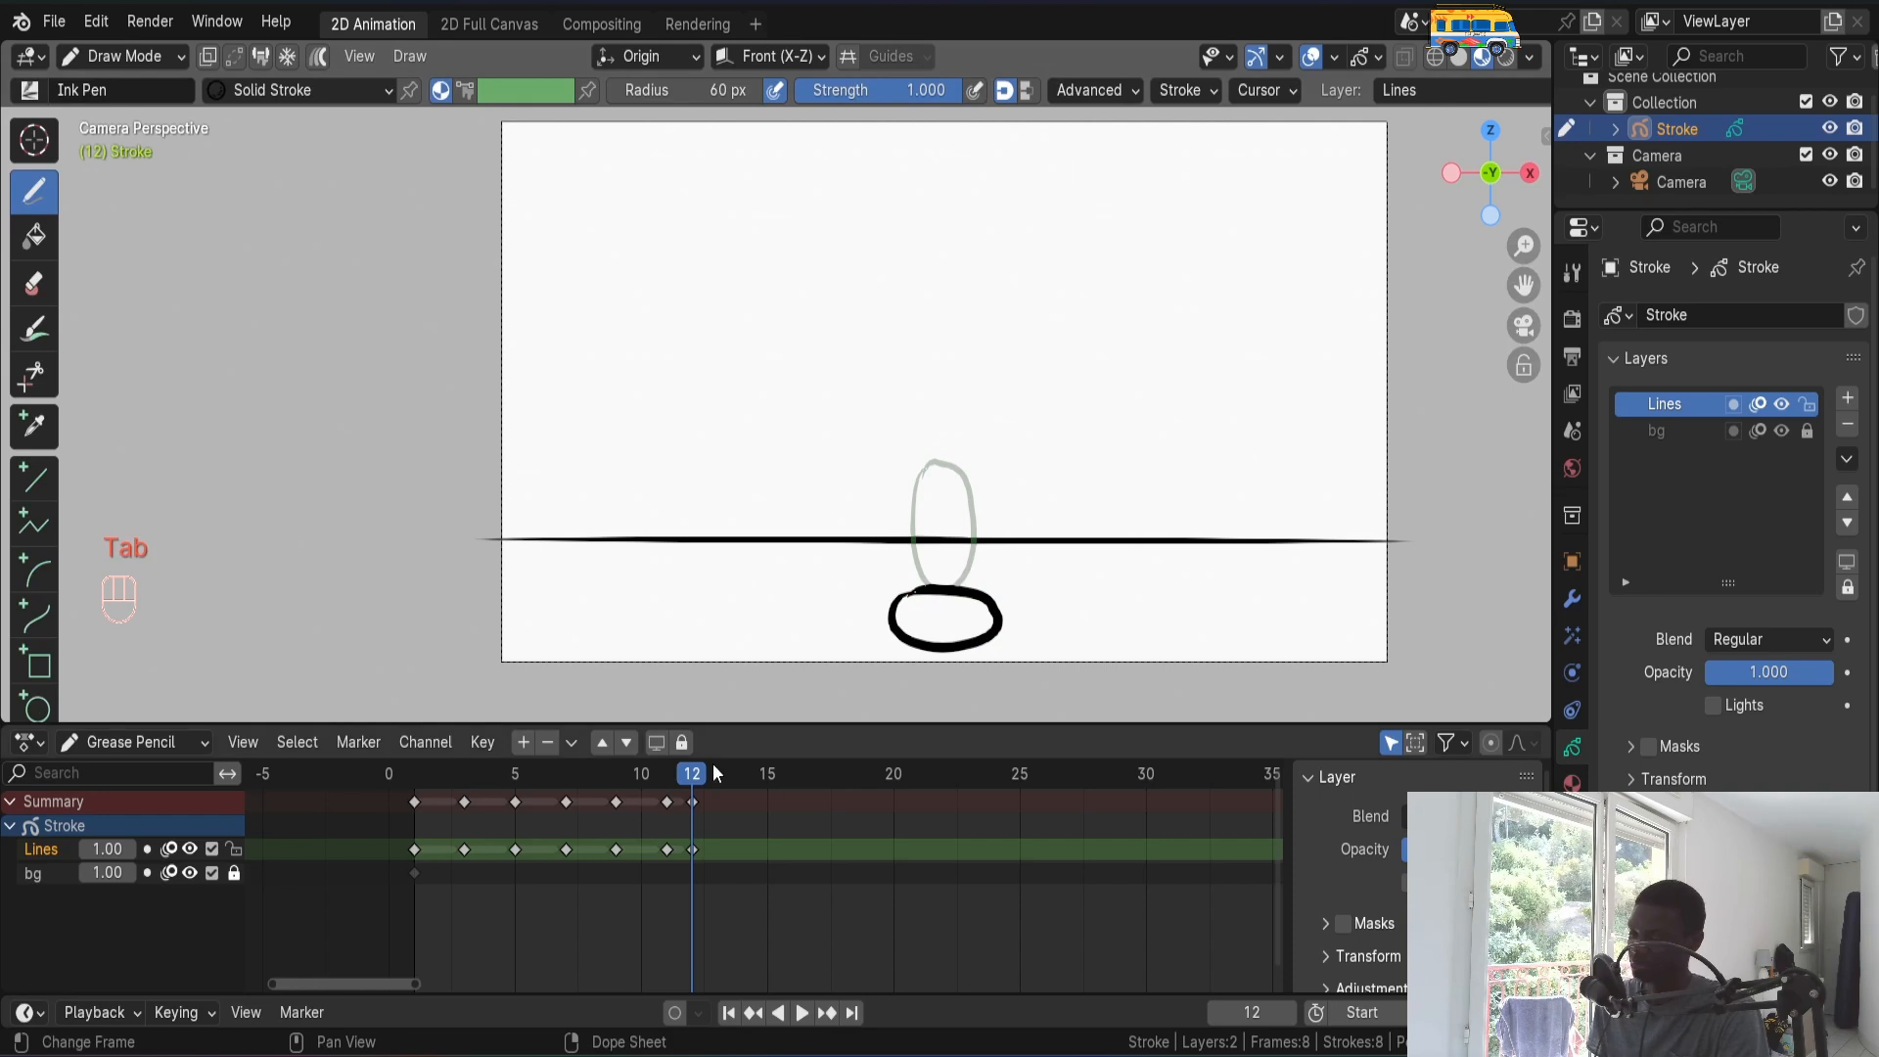
- Play the fall from frame 1 to review the squash at frame 12
key("space")
key("Escape")
key("space")
key("space")
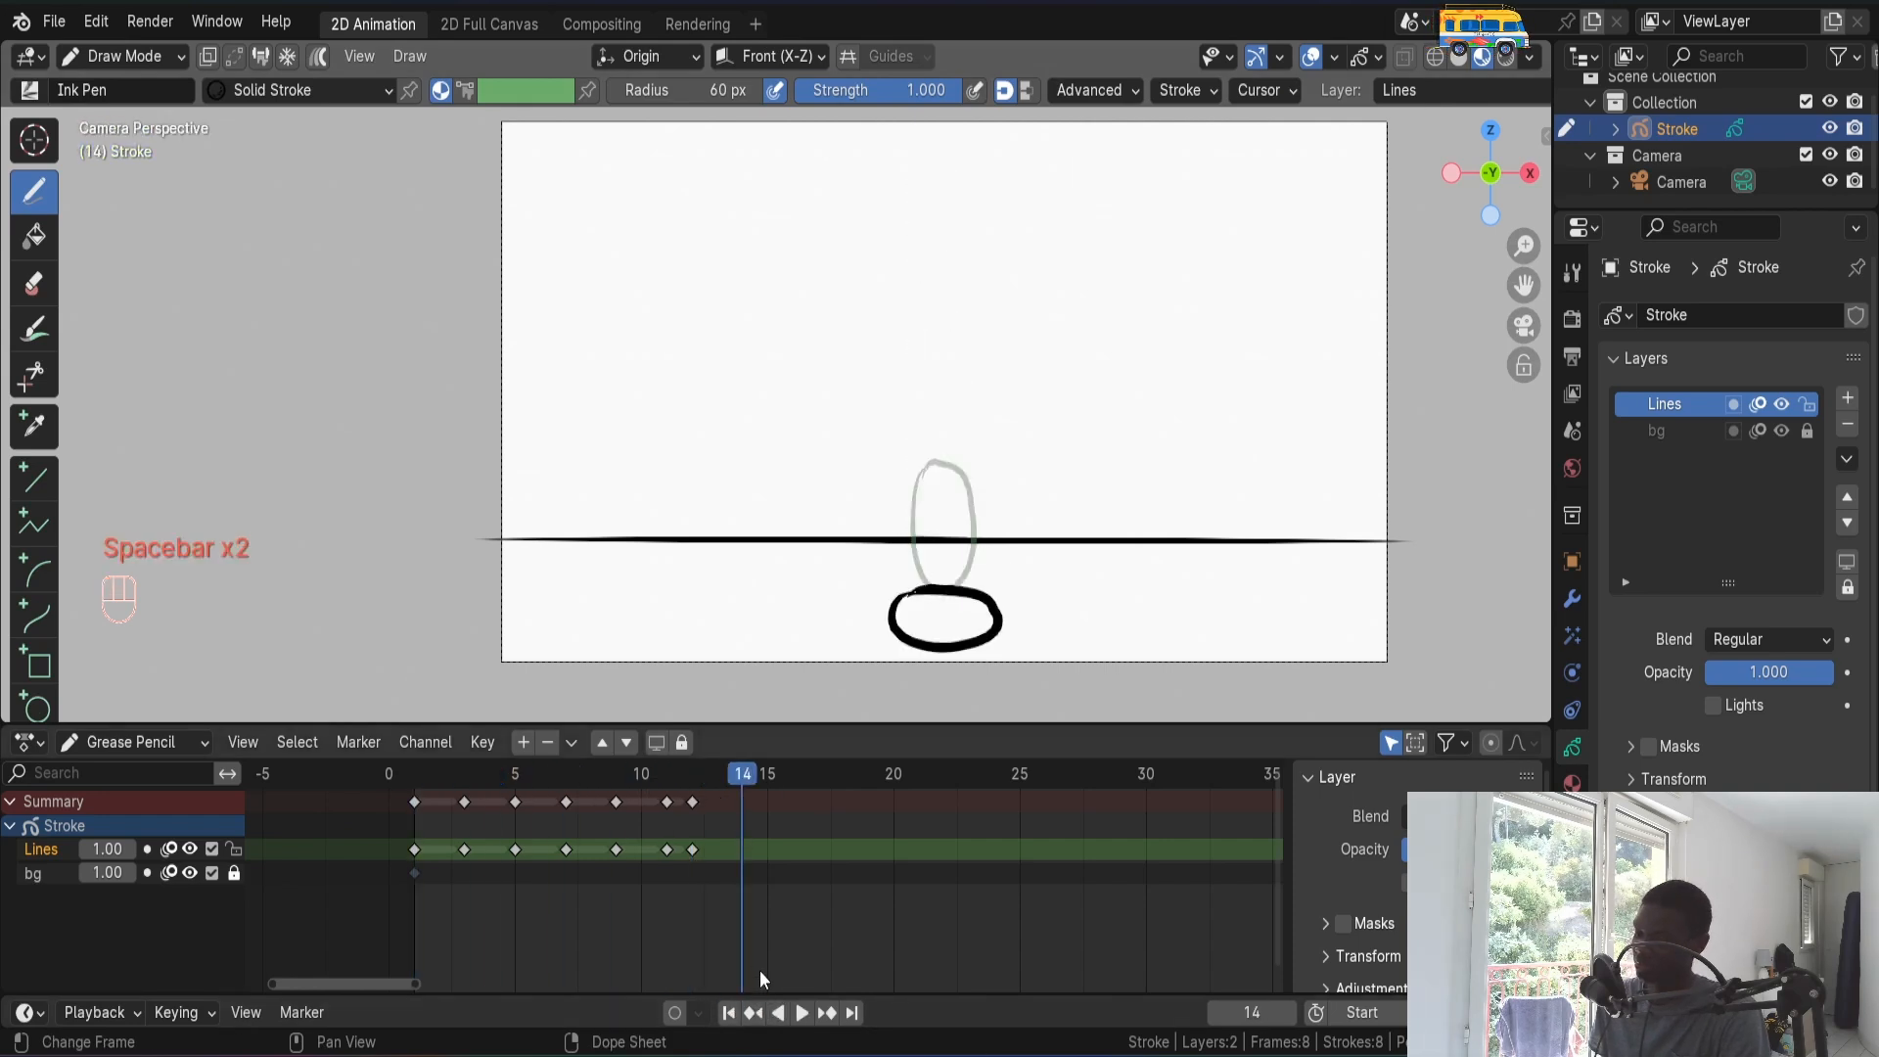
key("shift+Left")
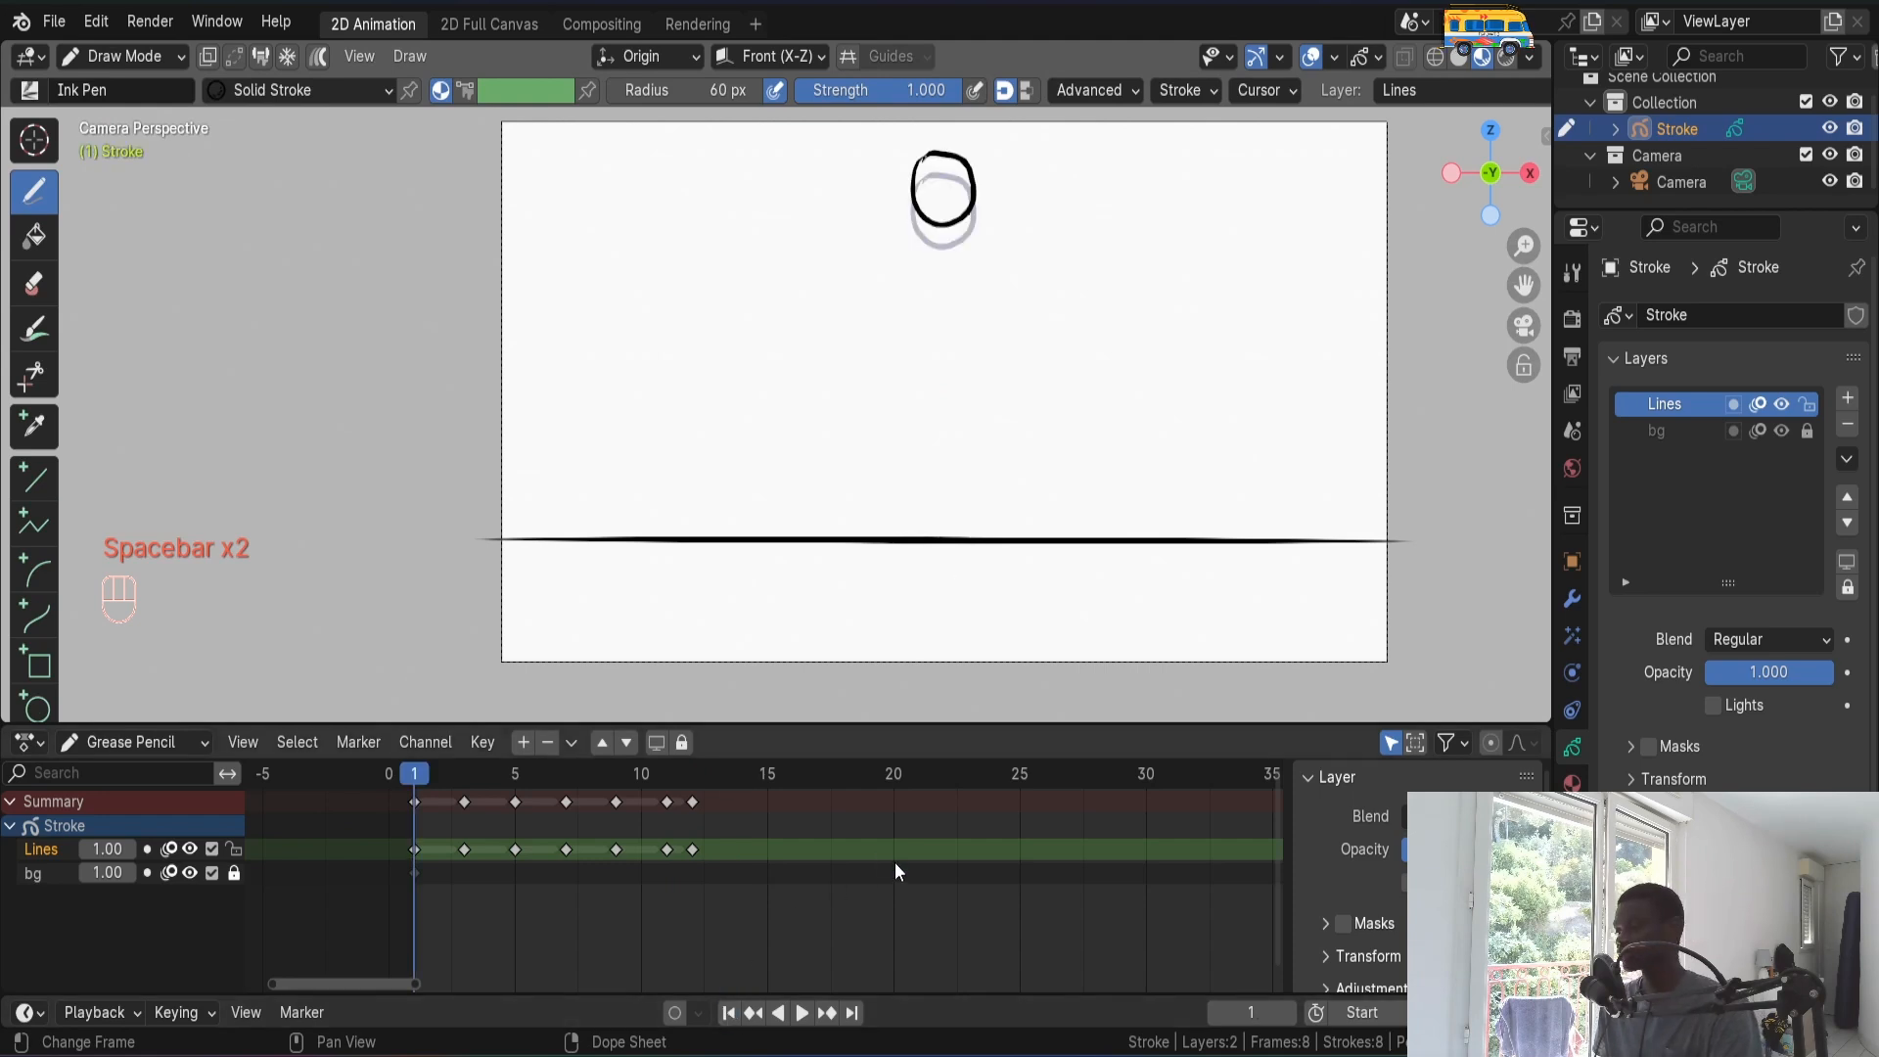
key("space")
key("space")
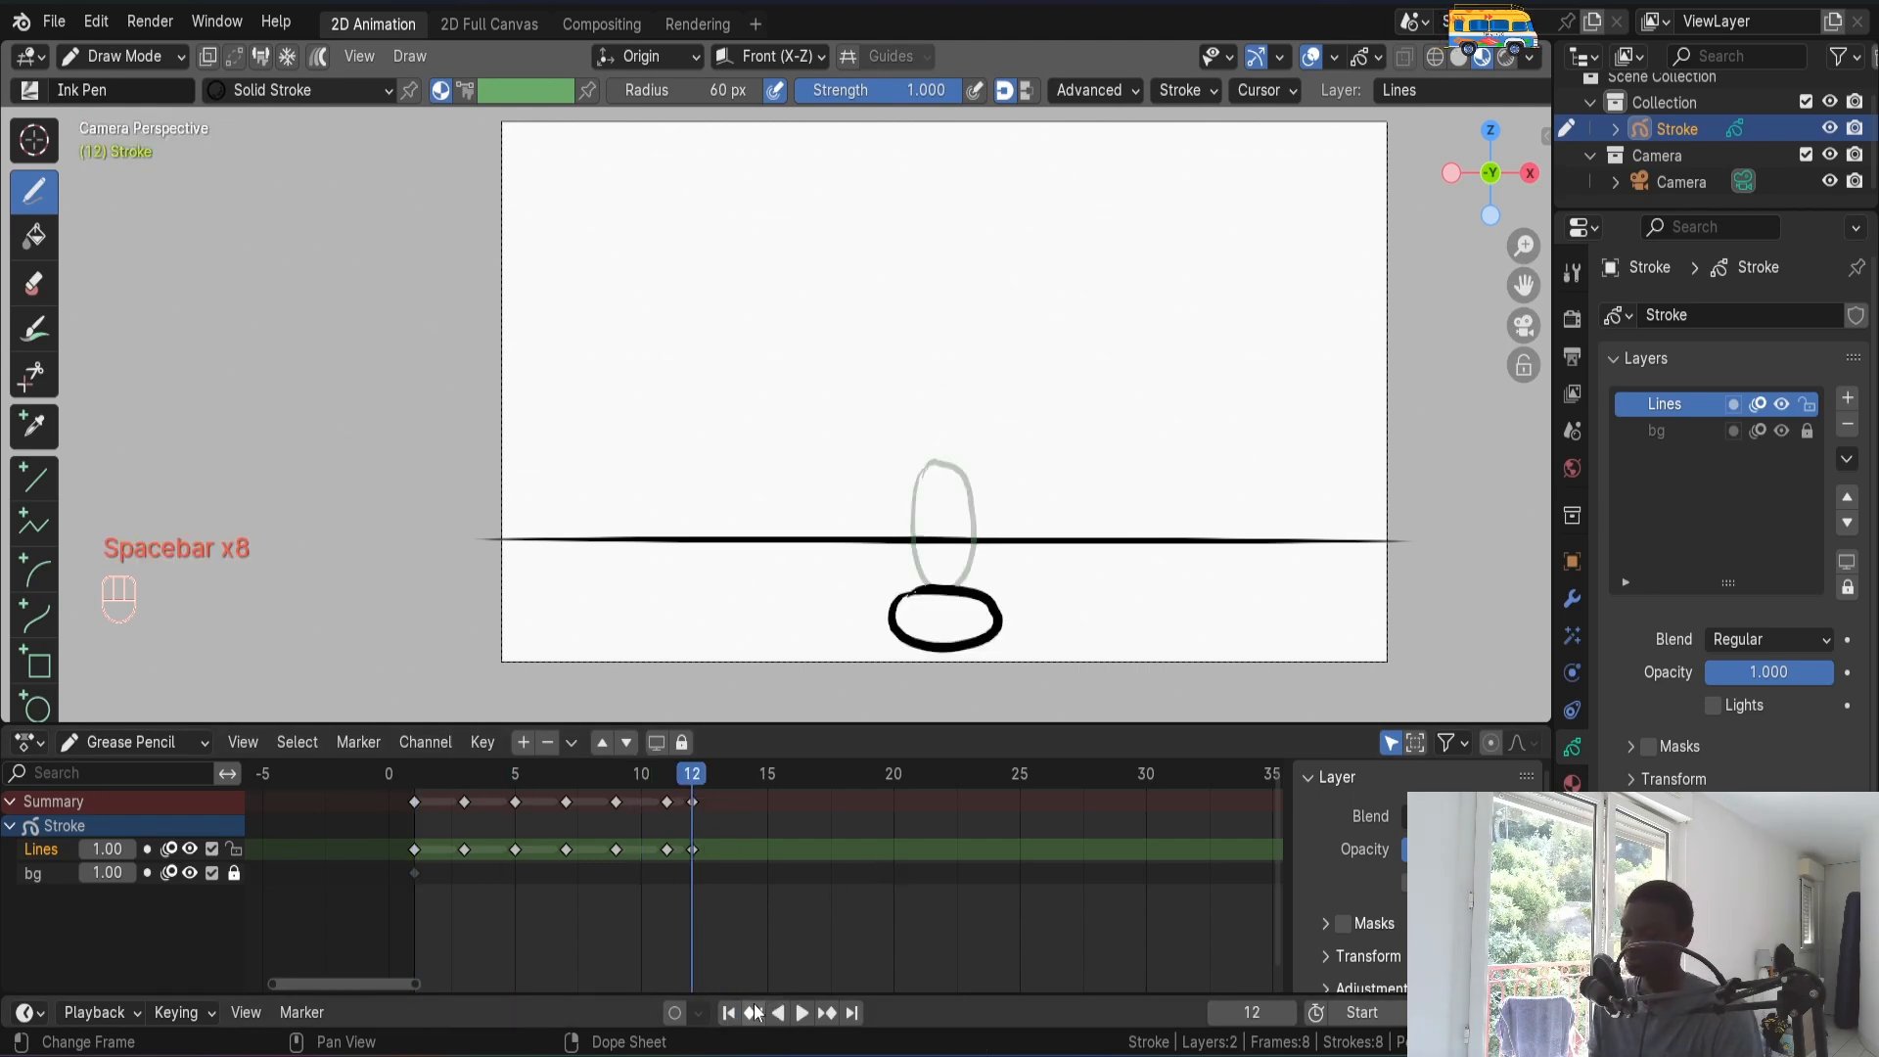
- Copy the stretched ball's keyframe at frame 9 to frame 14 to begin the rebound
left_click(819, 773)
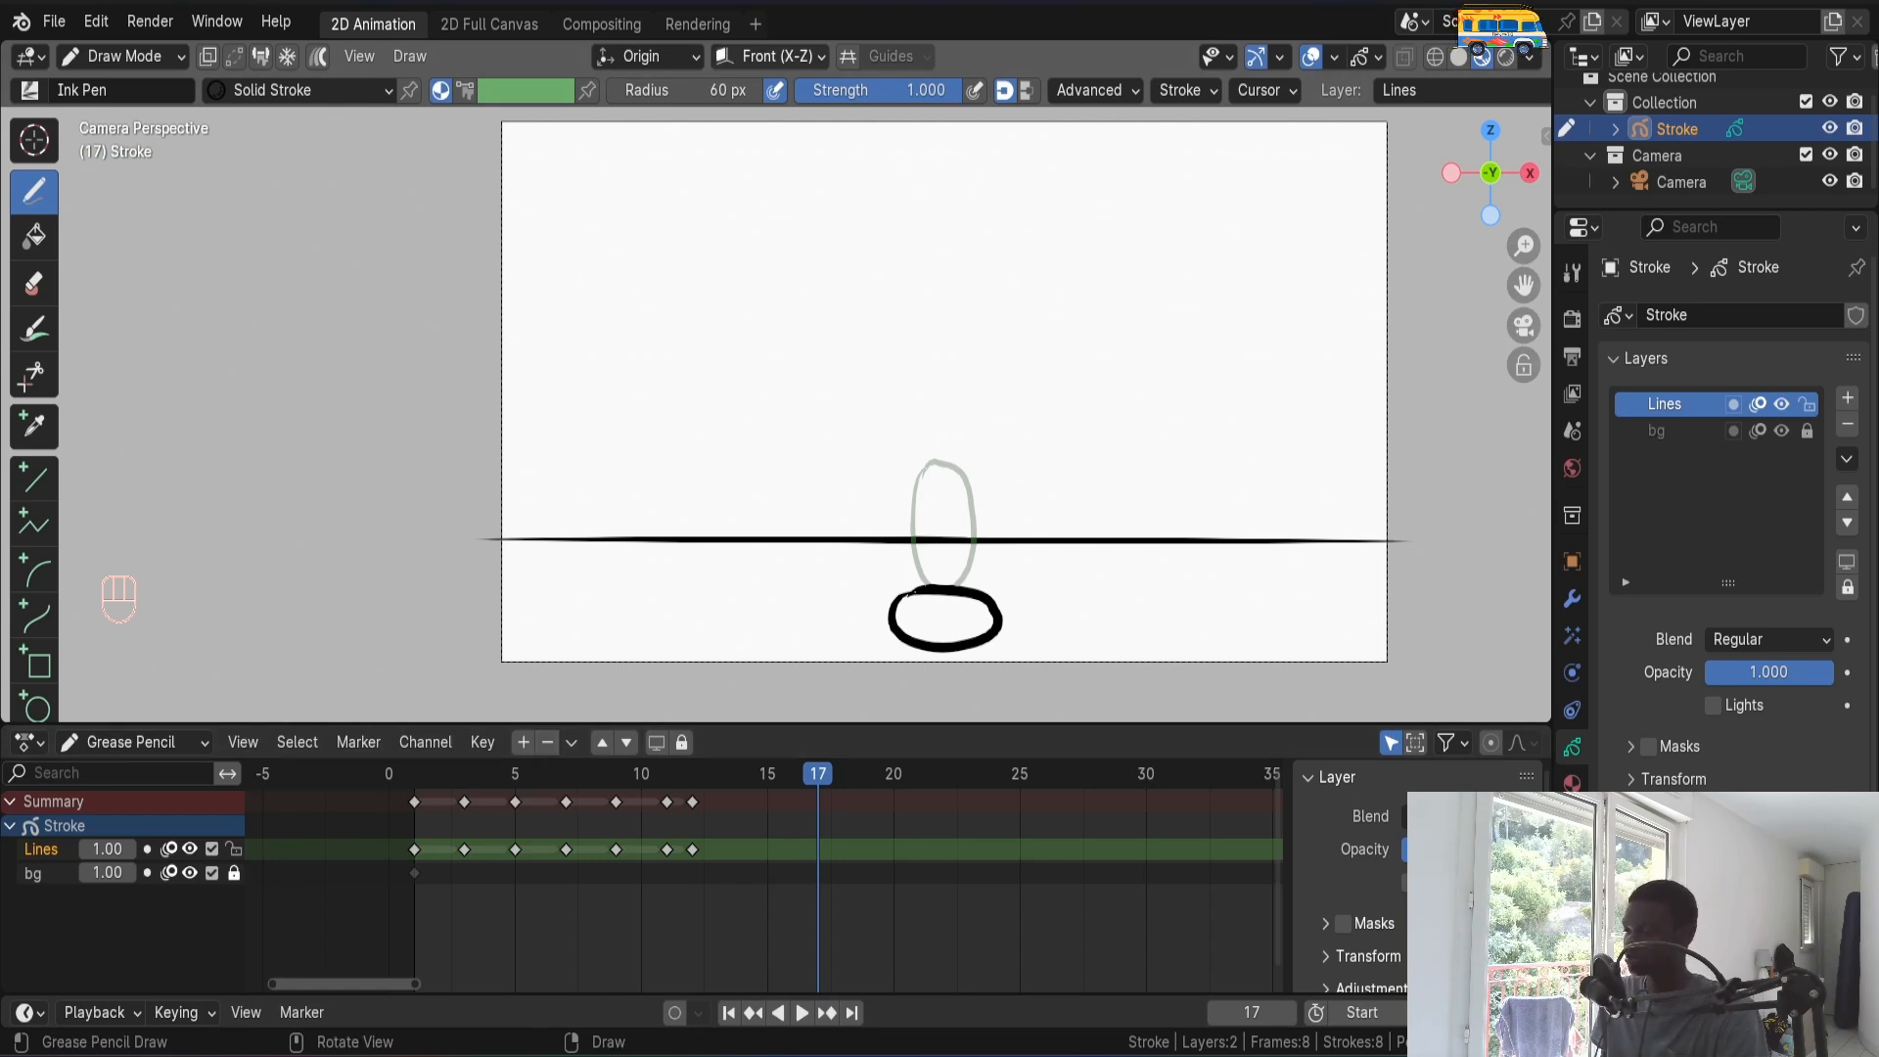
mouse_move(673, 773)
left_mouse_down()
mouse_move(558, 781)
mouse_move(660, 777)
mouse_move(609, 783)
left_mouse_up()
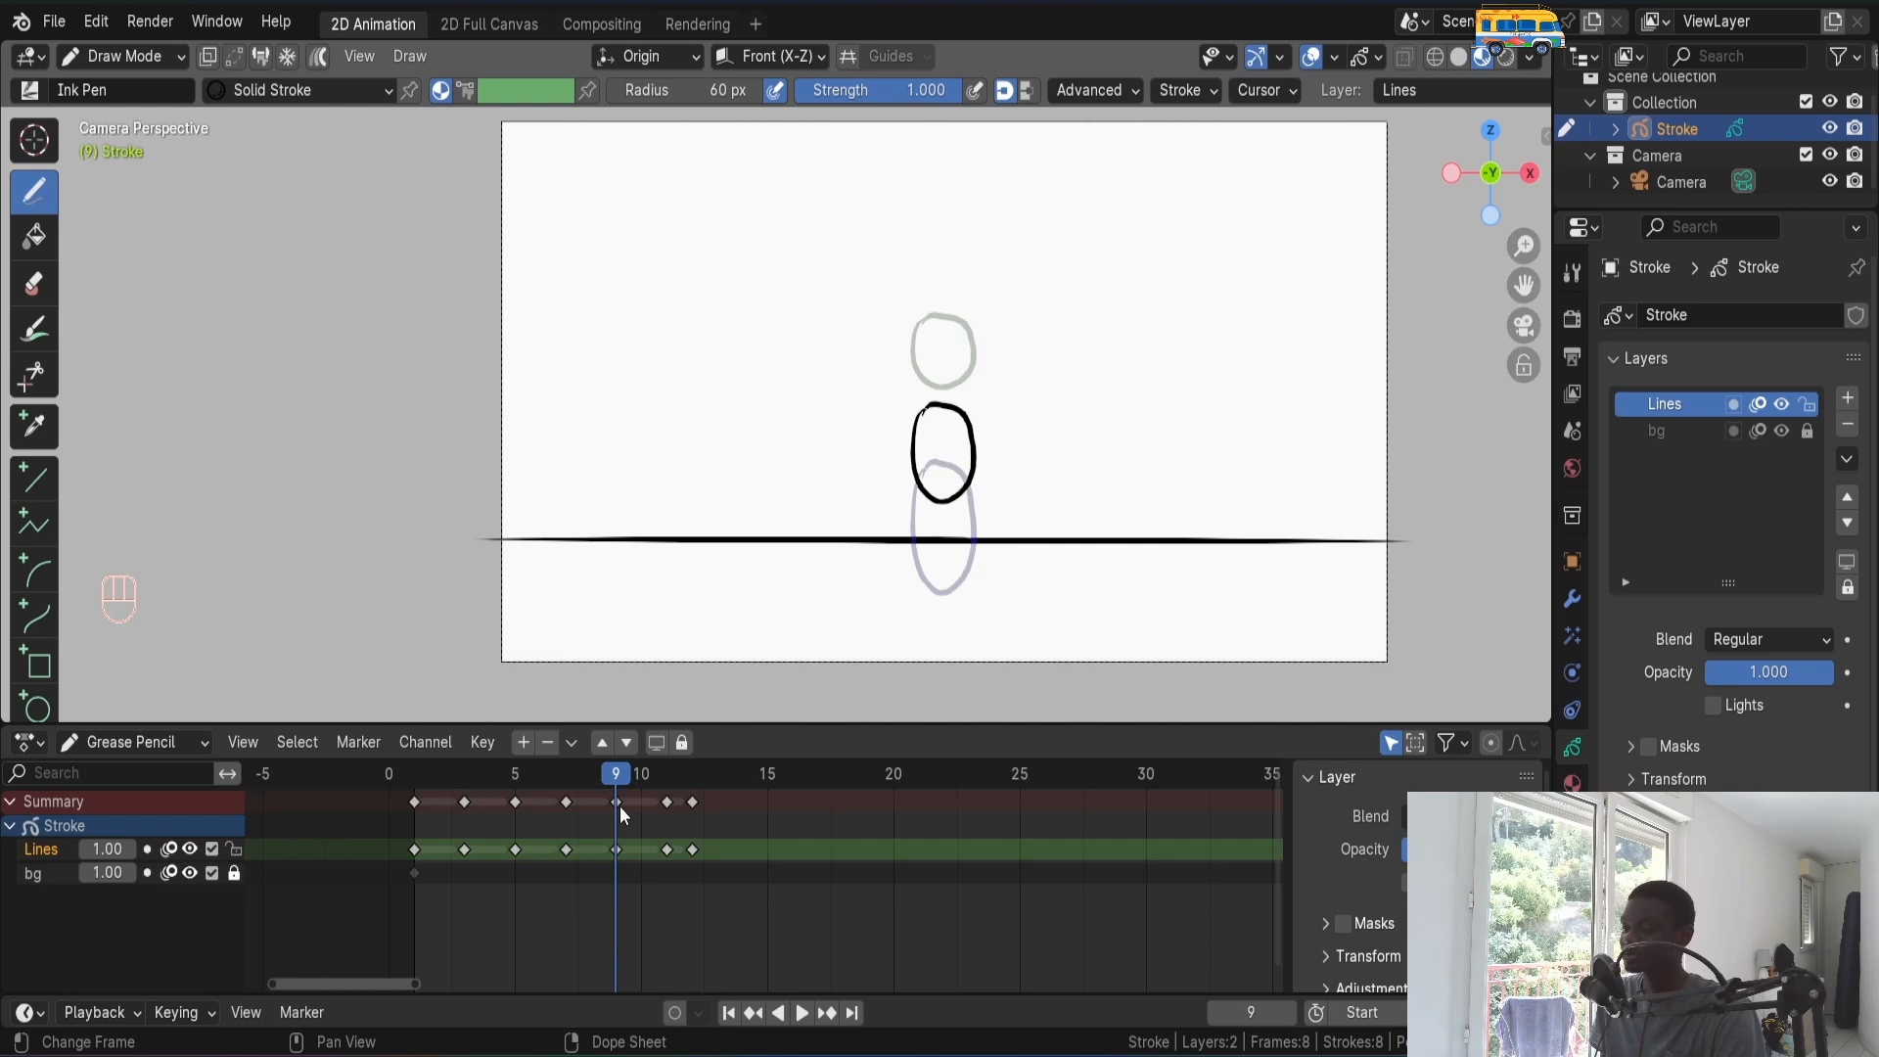
left_click(615, 801)
key("shift+d")
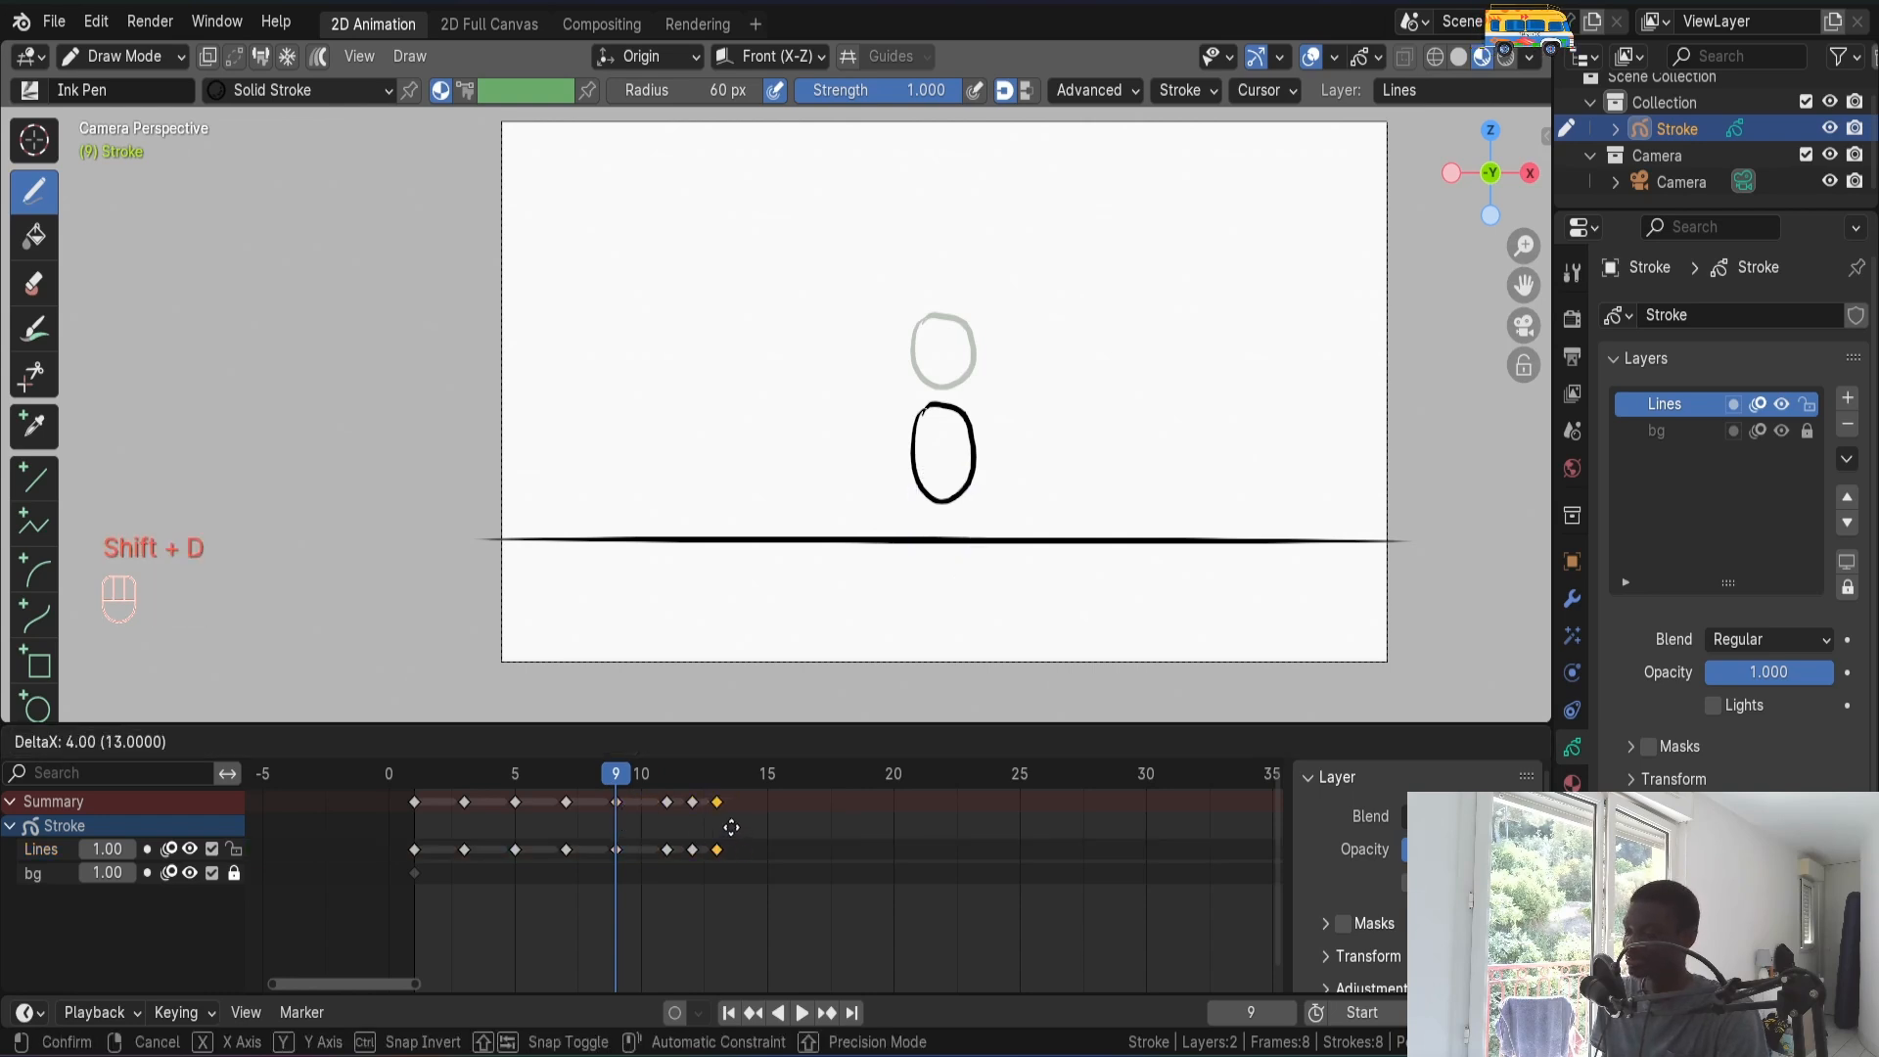
left_click(743, 828)
- Play the animation from frame 1 to review the impact and the rebound drawing at frame 14
key("space")
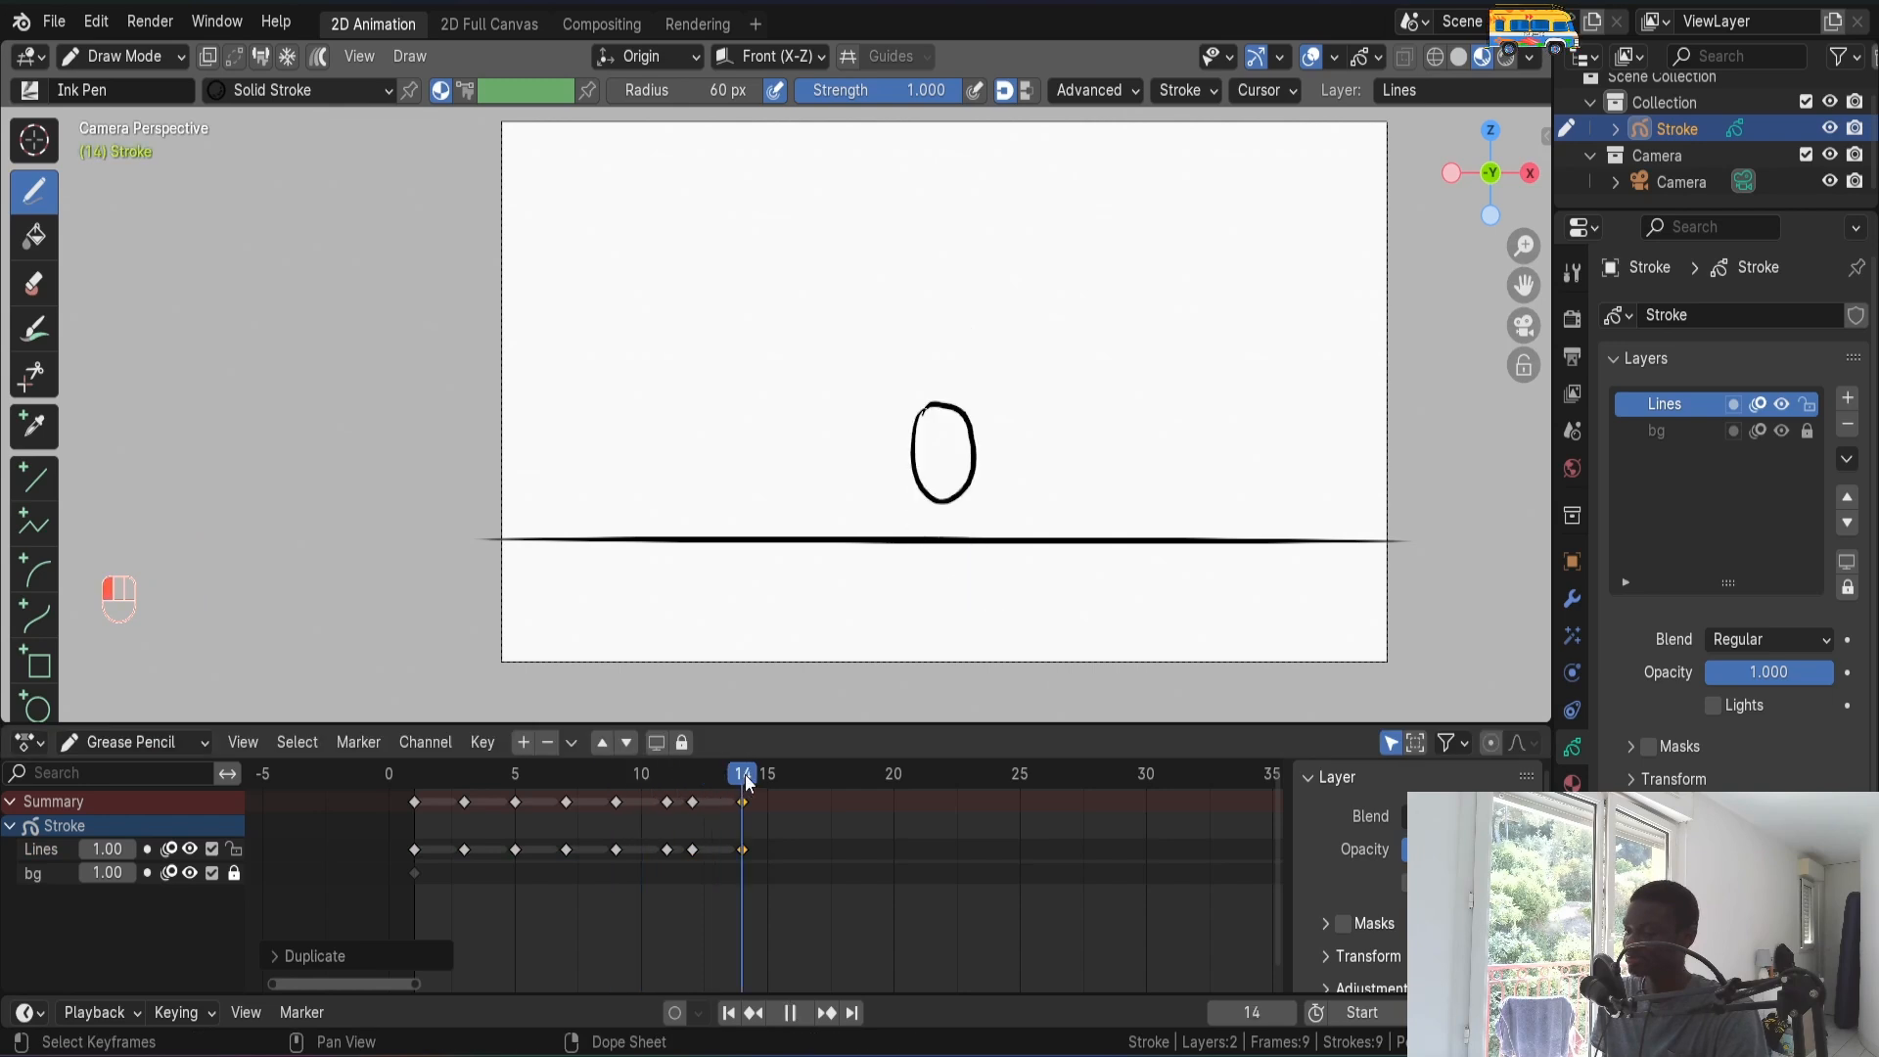
key("space")
left_click(730, 1012)
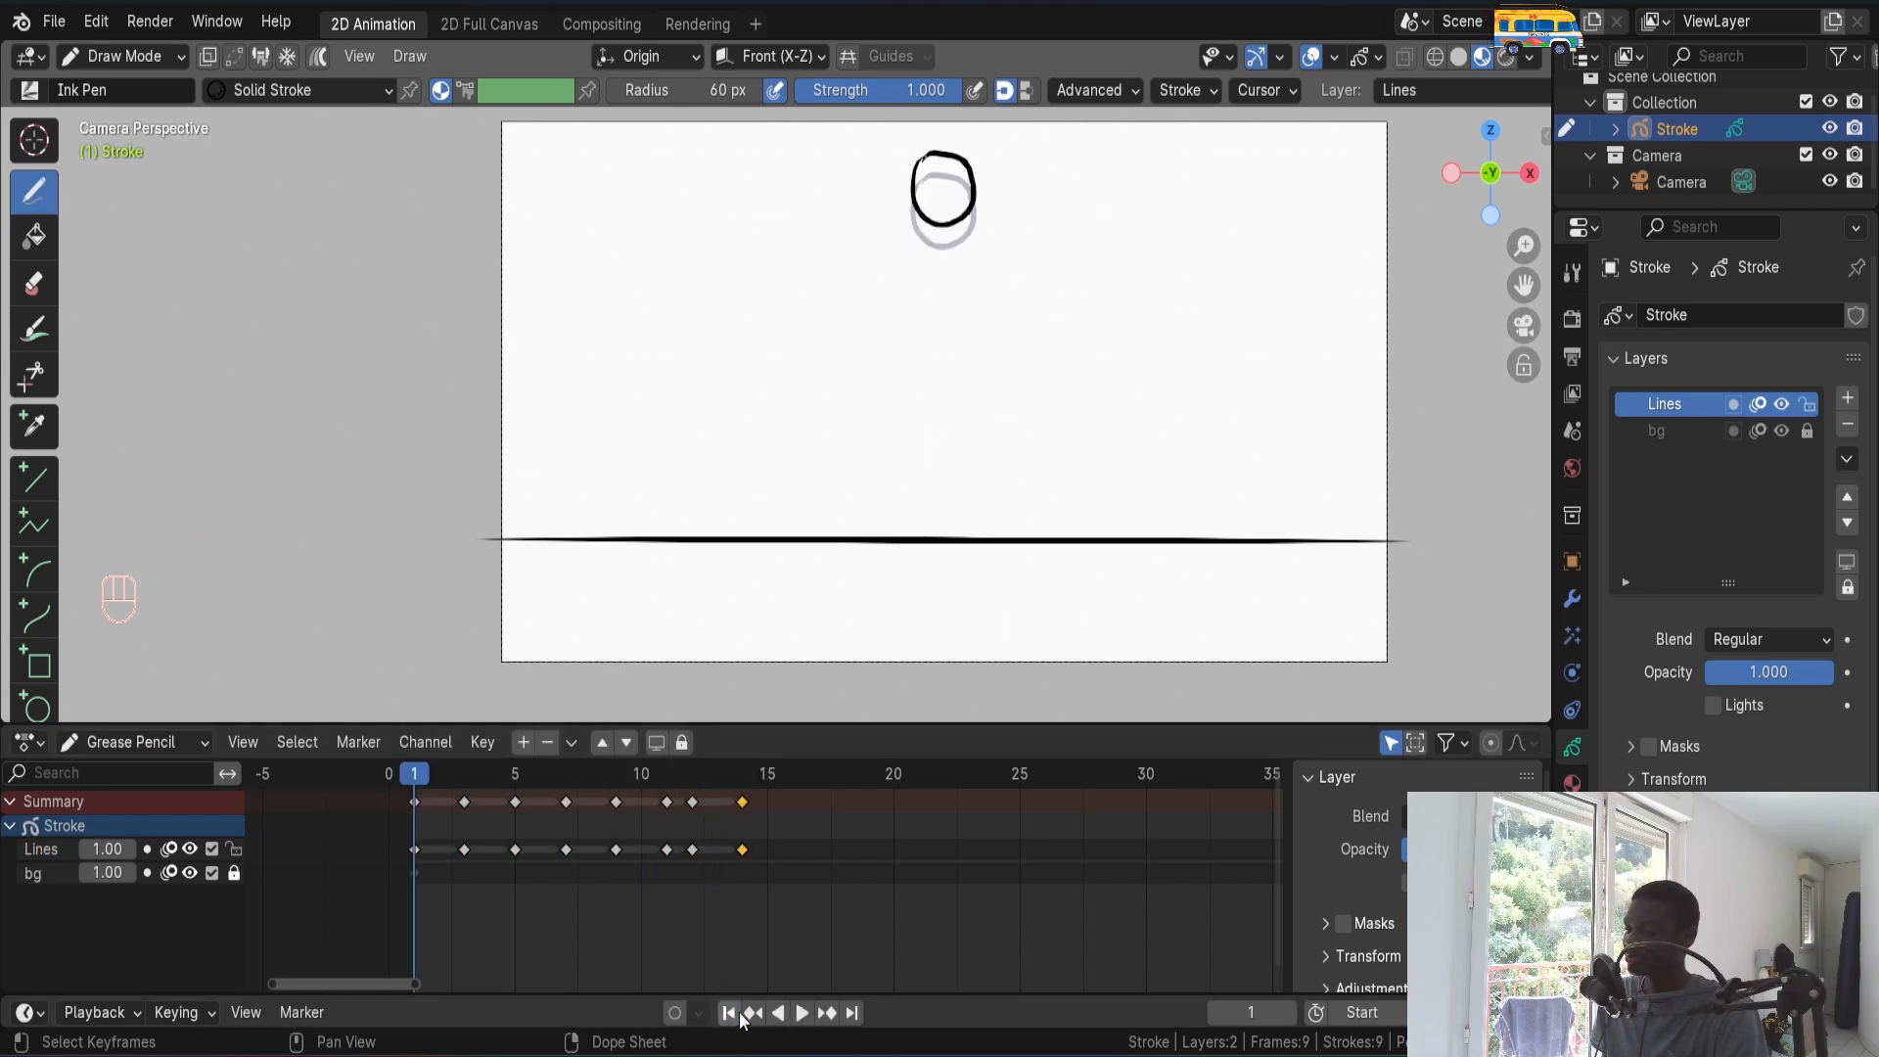
key("space")
key("space")
left_click(741, 775)
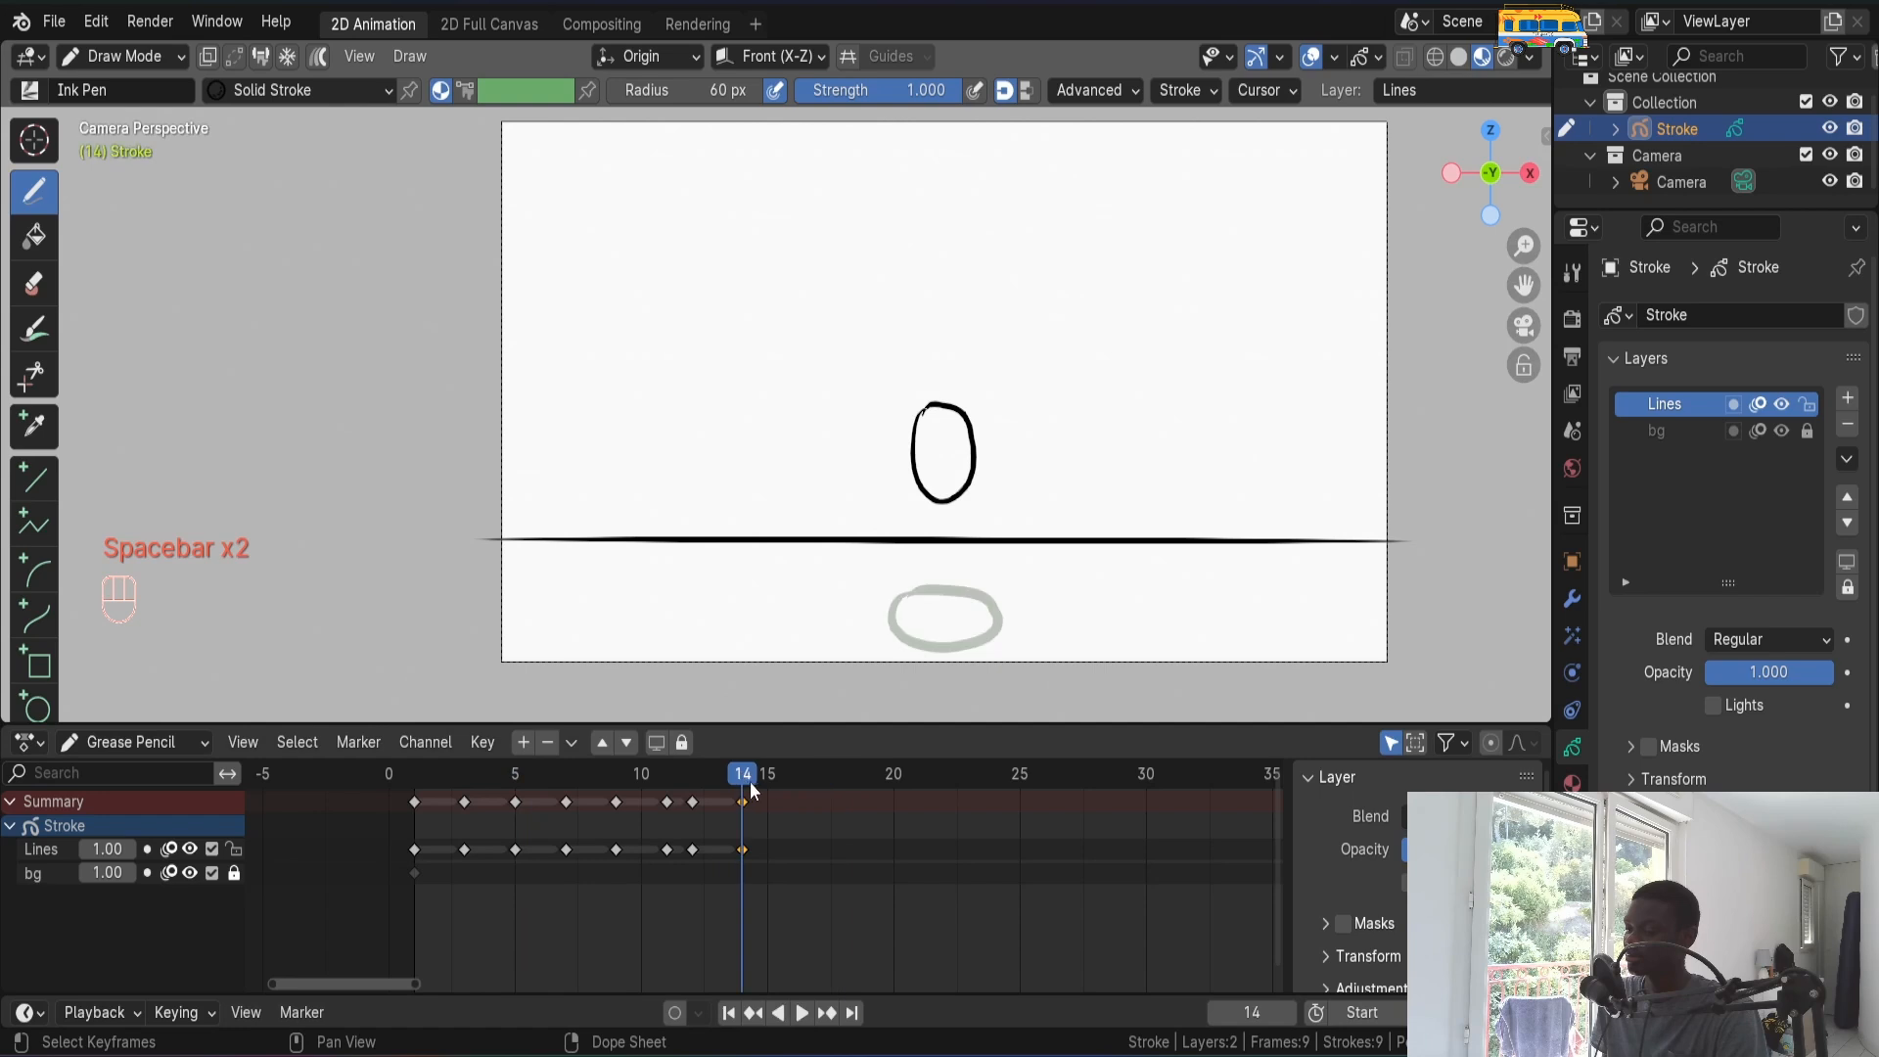
- Copy the ball keyframe at frame 7 to frame 16 as the second rebound drawing
left_click(564, 778)
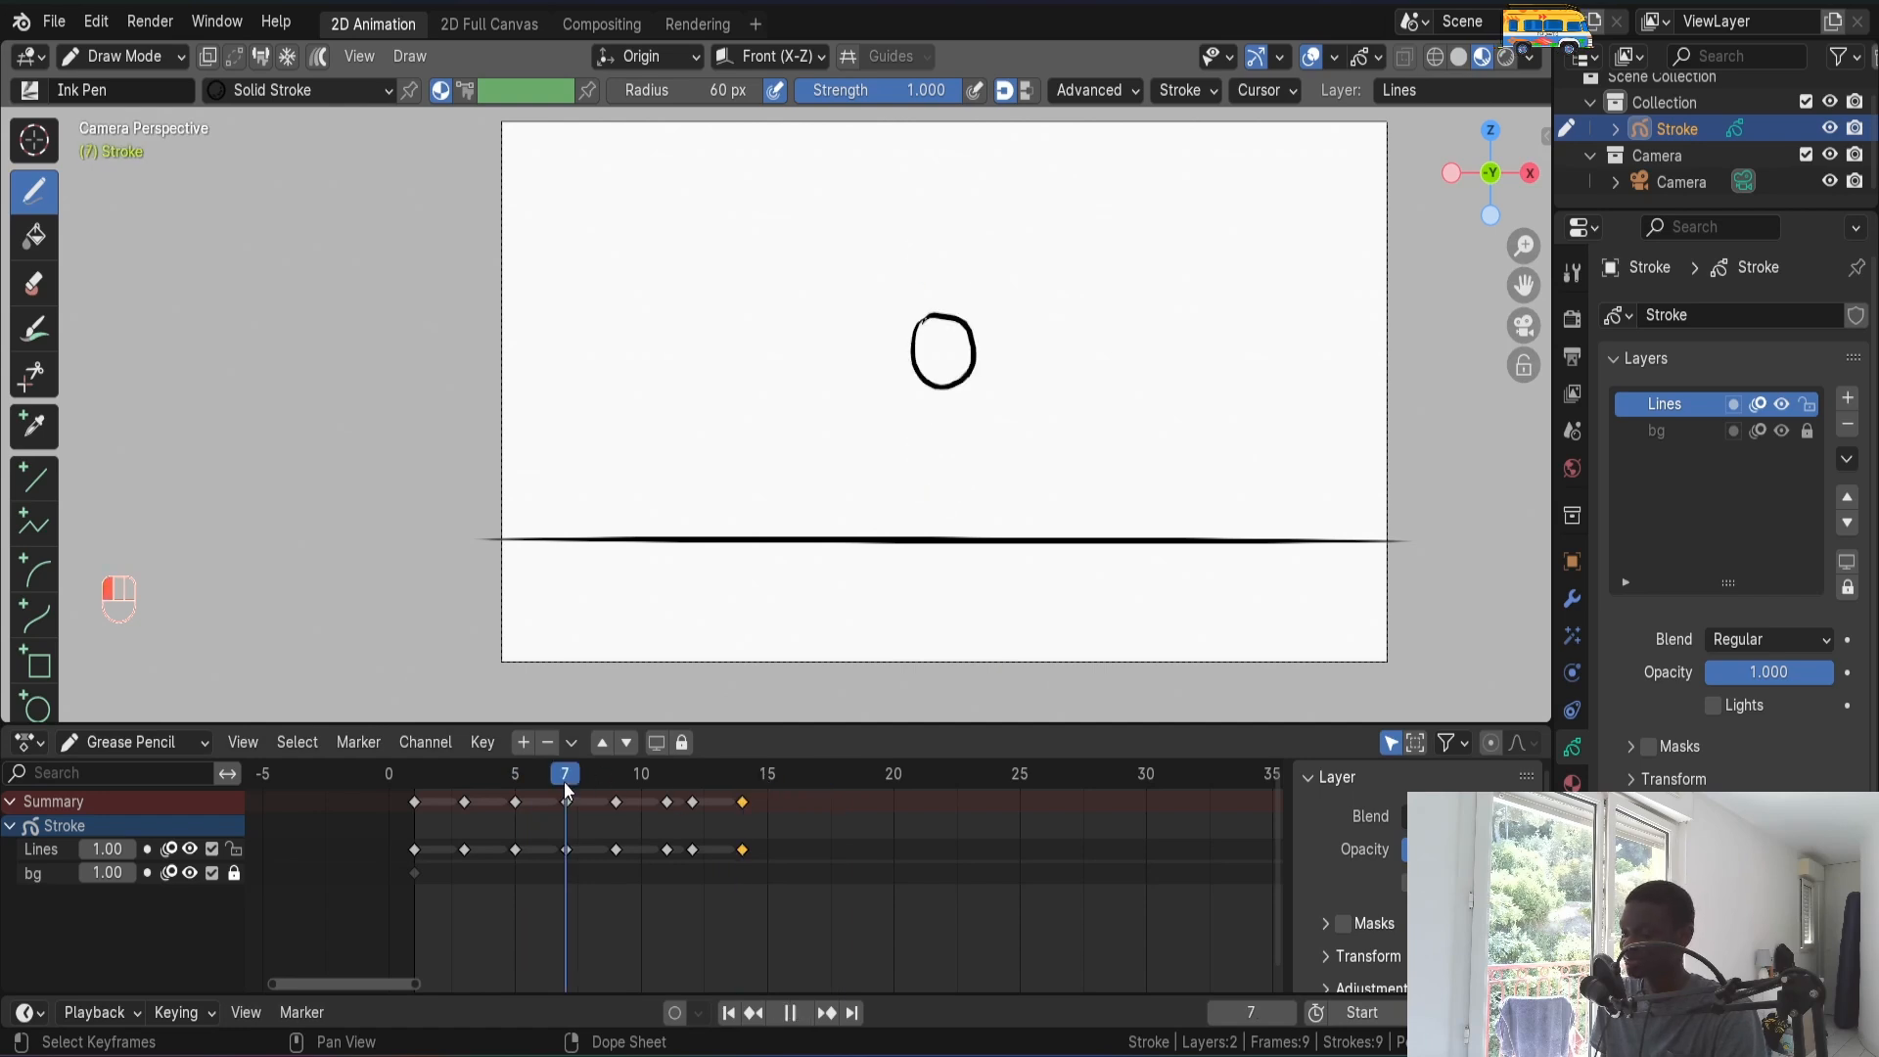
left_click(566, 803)
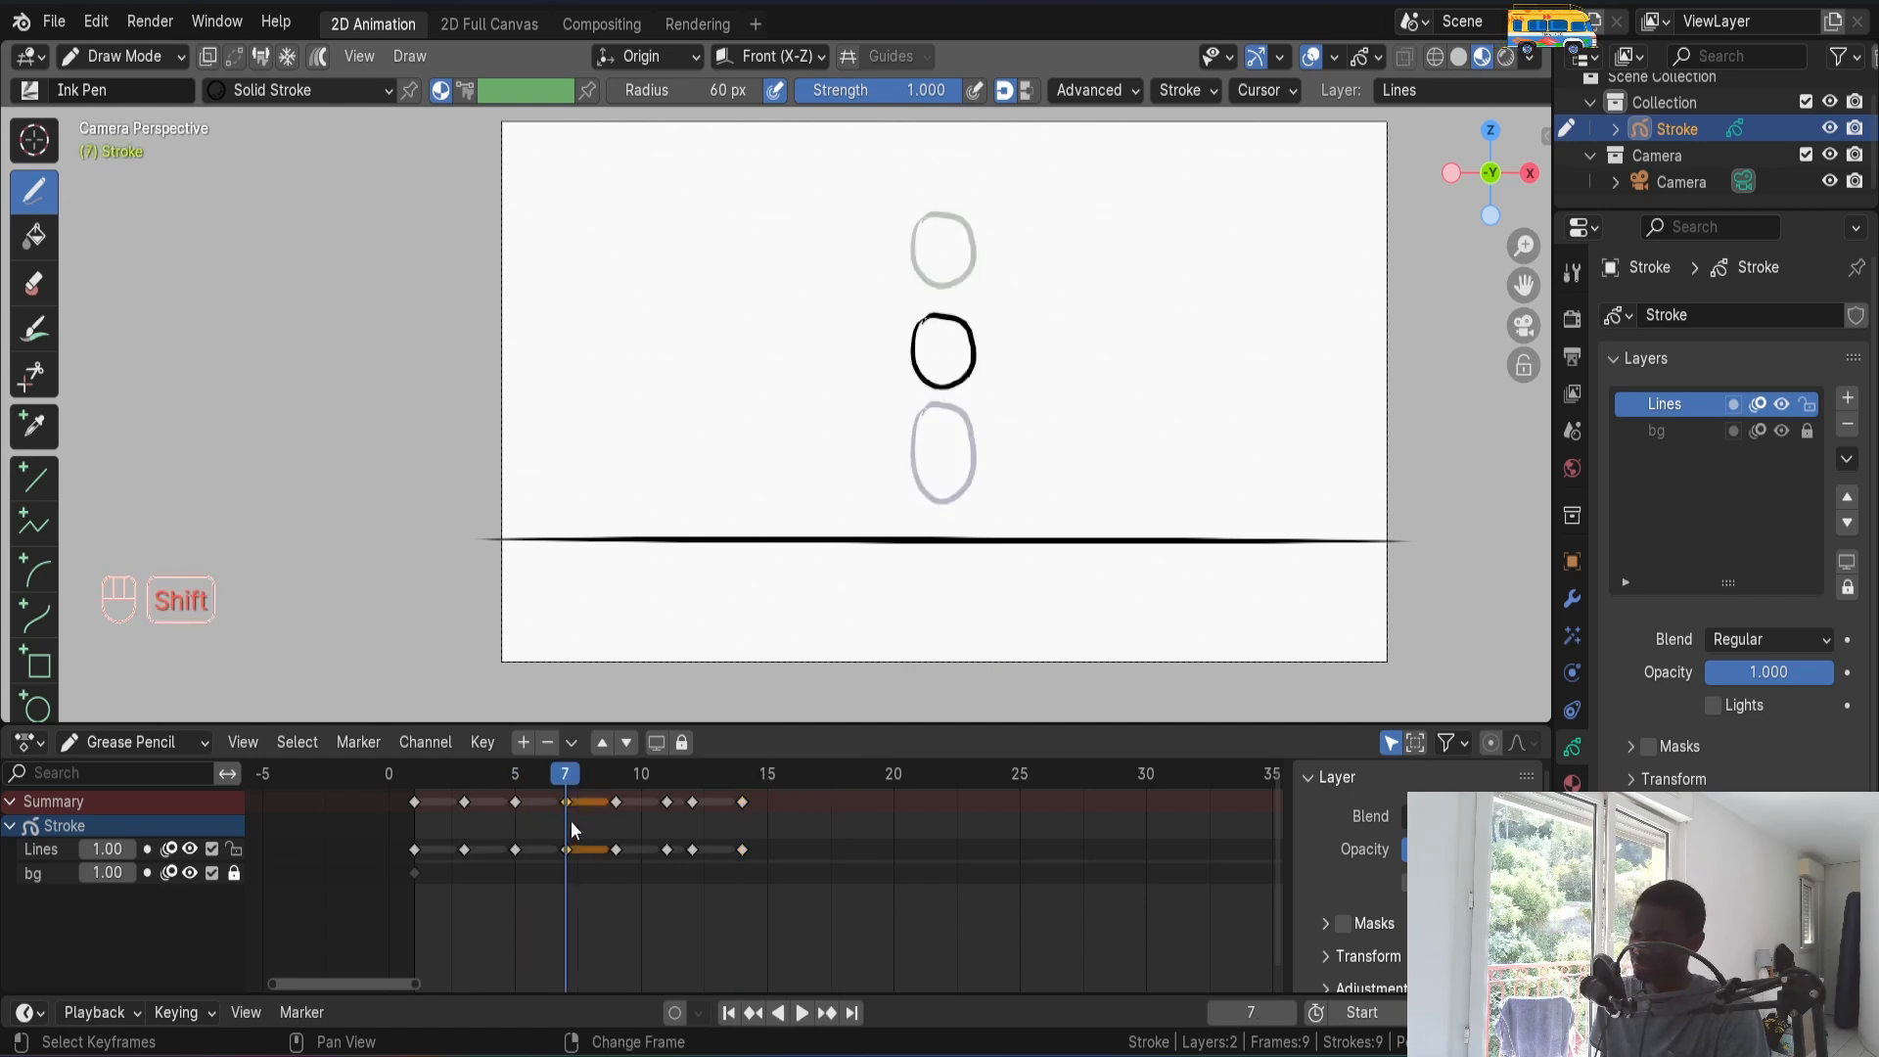
key("shift+d")
left_click(793, 822)
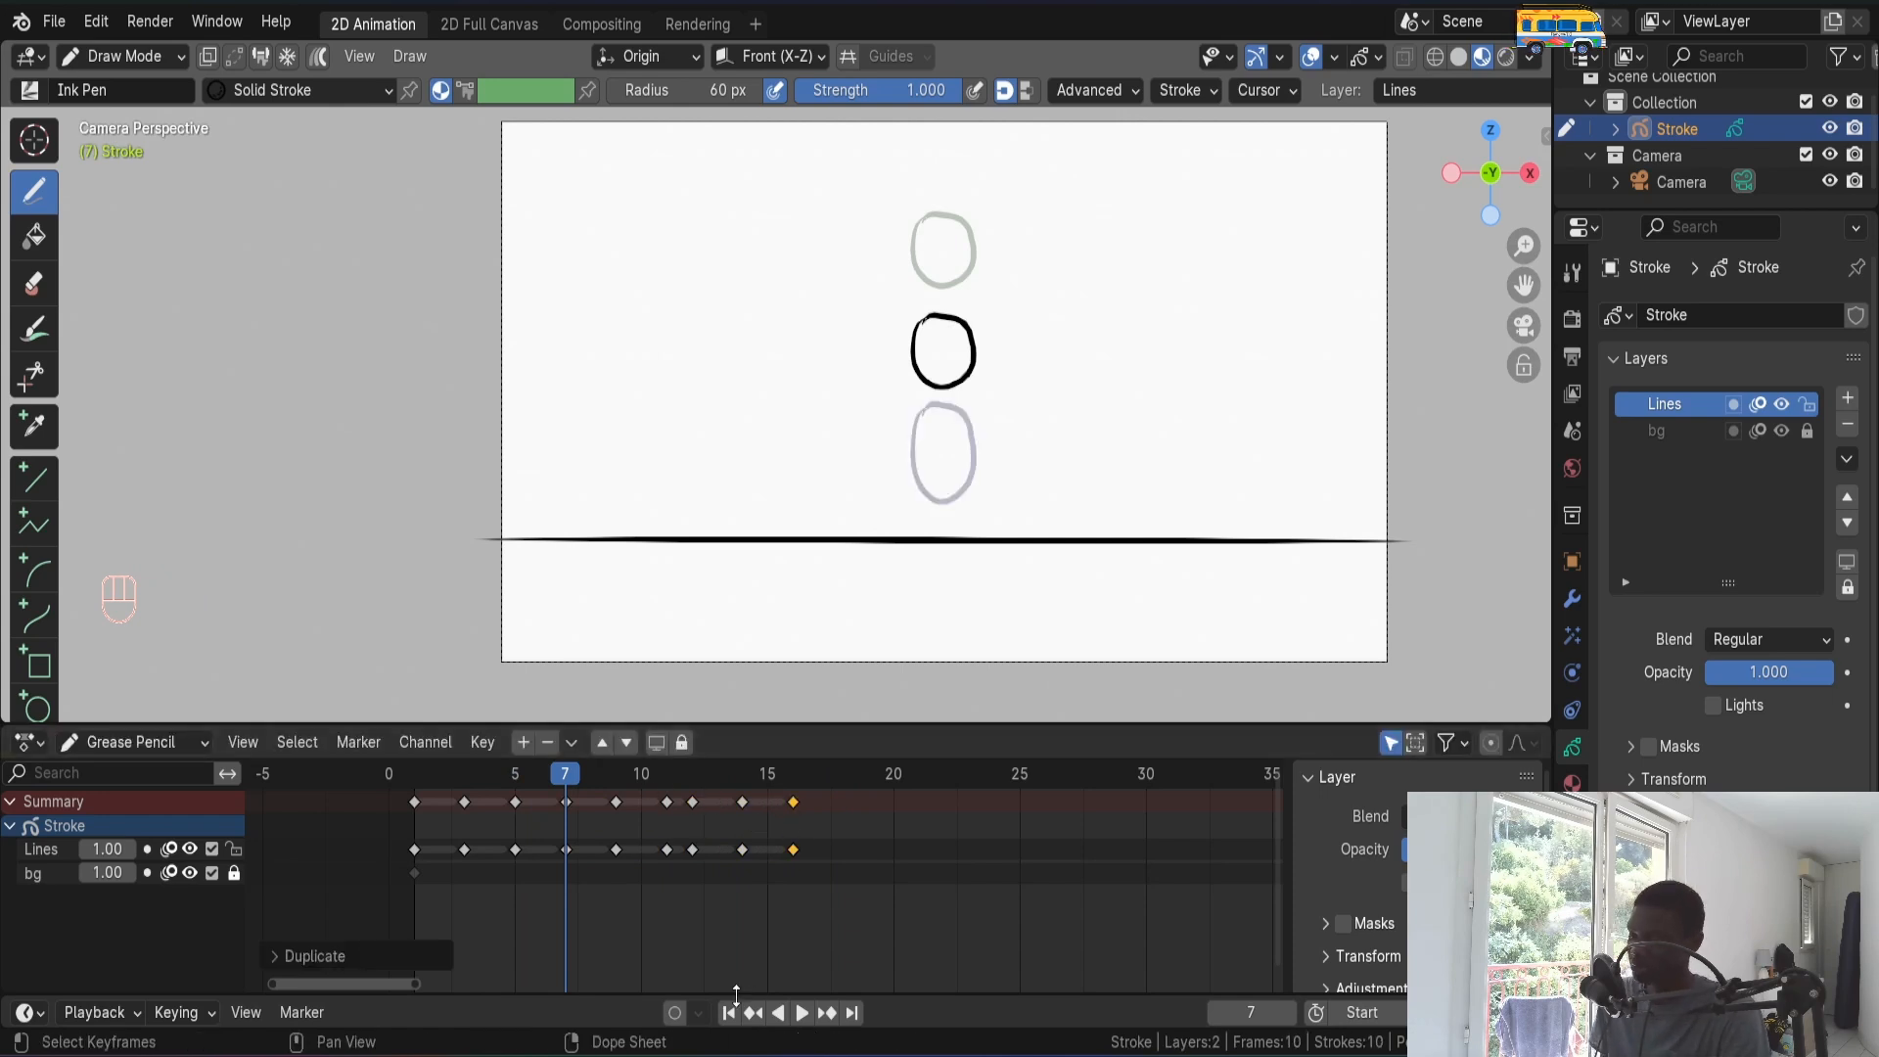
- Play the bounce and compare the rising ball at frame 16 with the falling drawings around frames 6 and 7
key("space")
key("space")
left_click(791, 778)
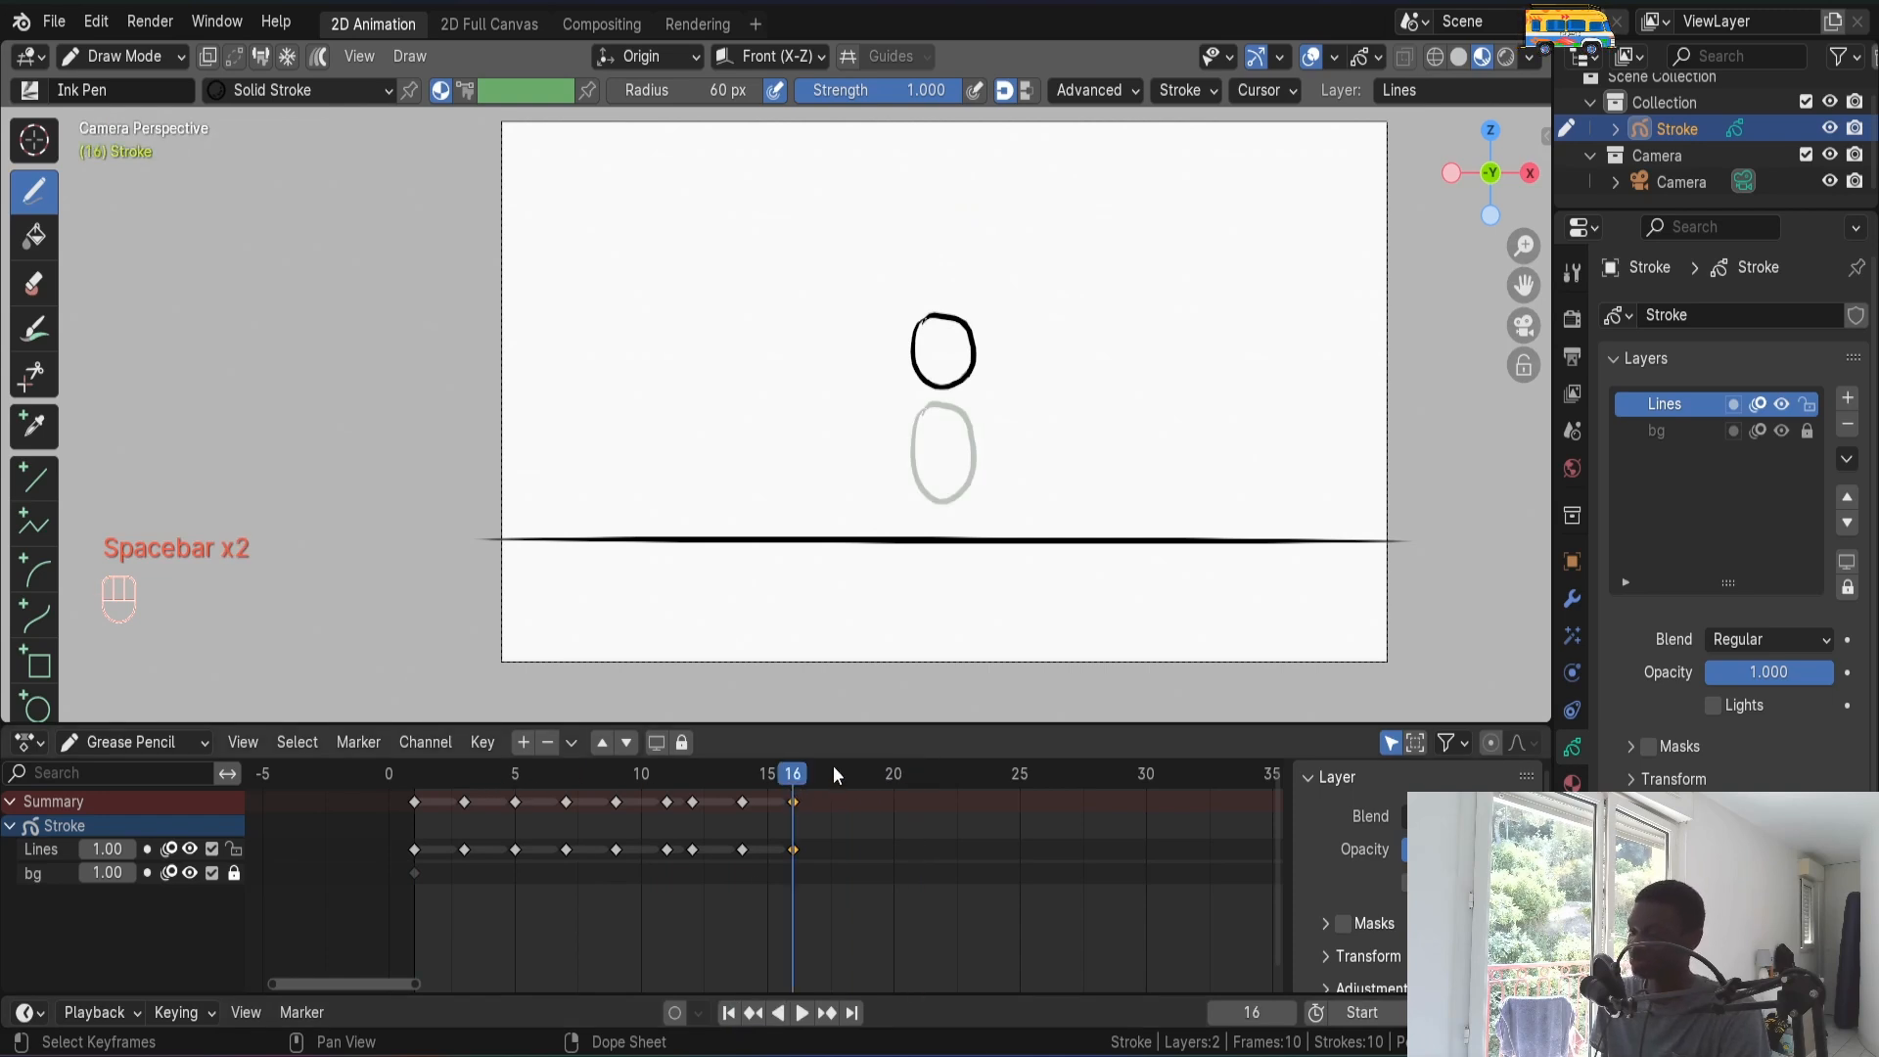
left_click_drag(784, 768, 541, 783)
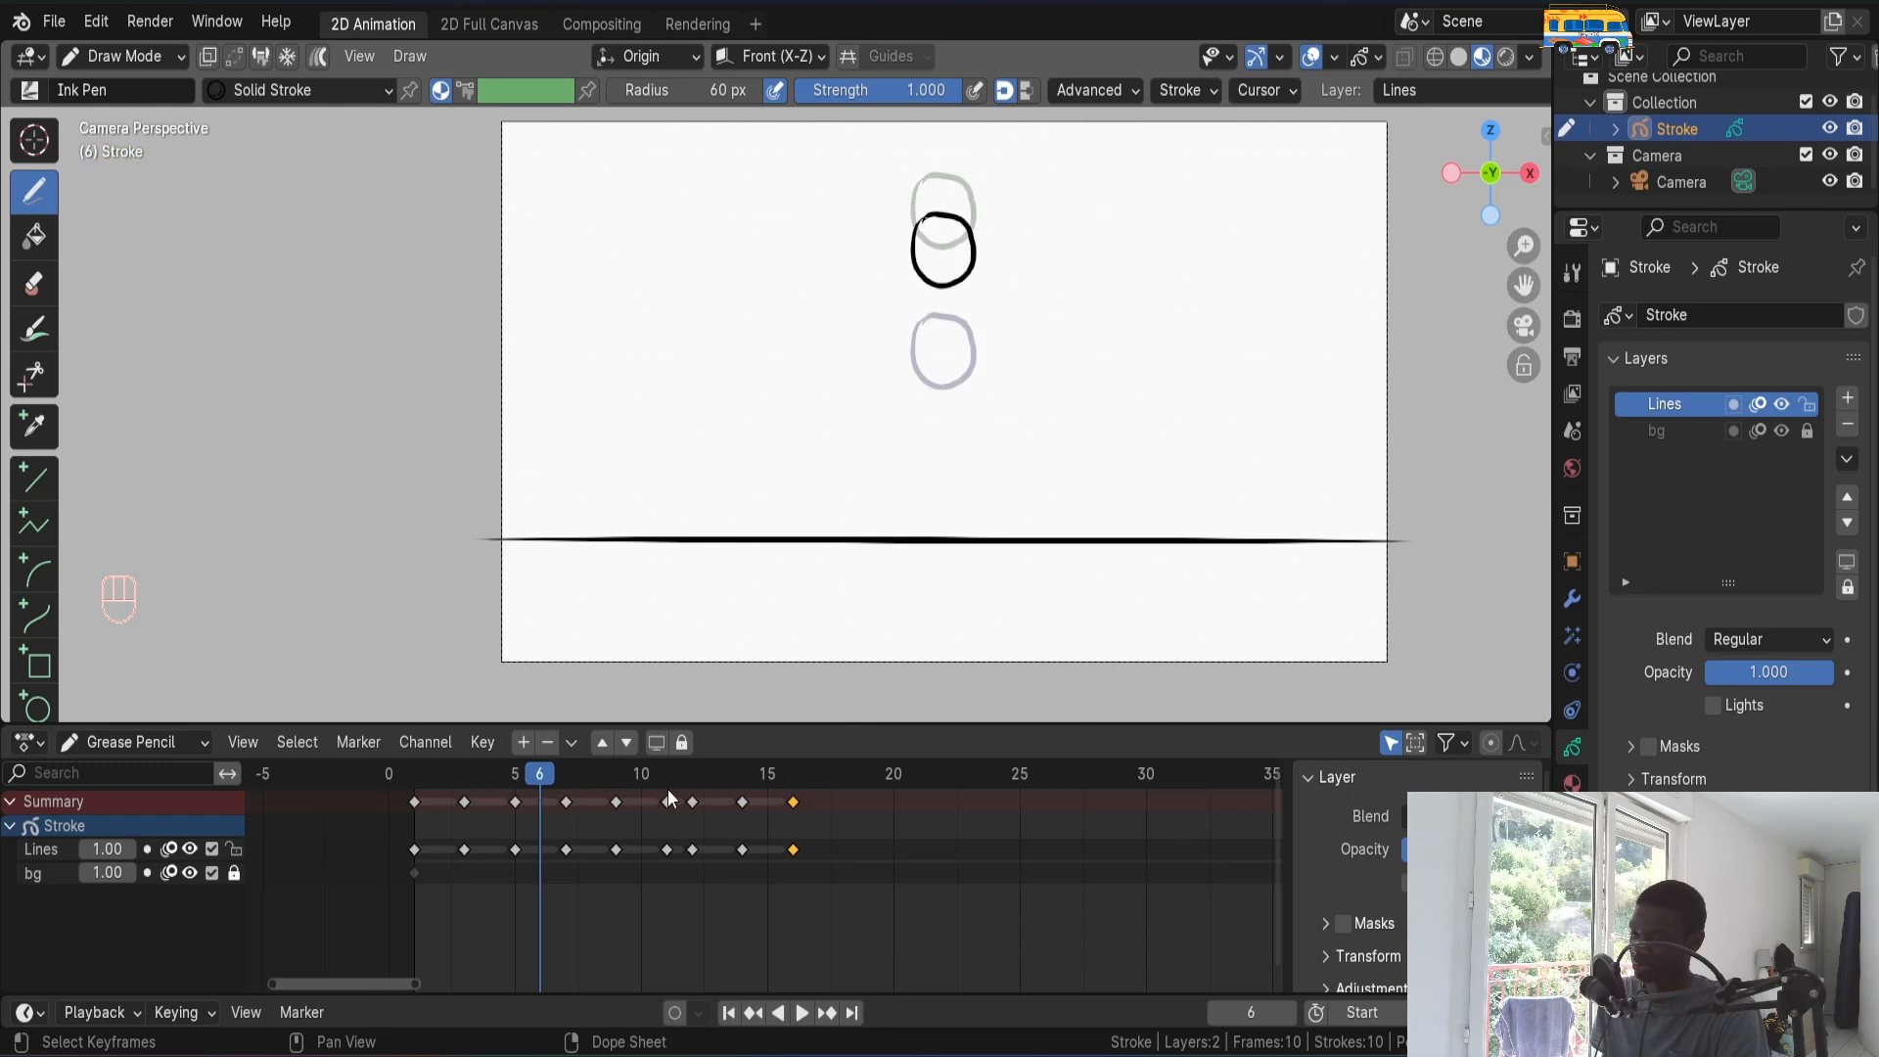
left_click(797, 775)
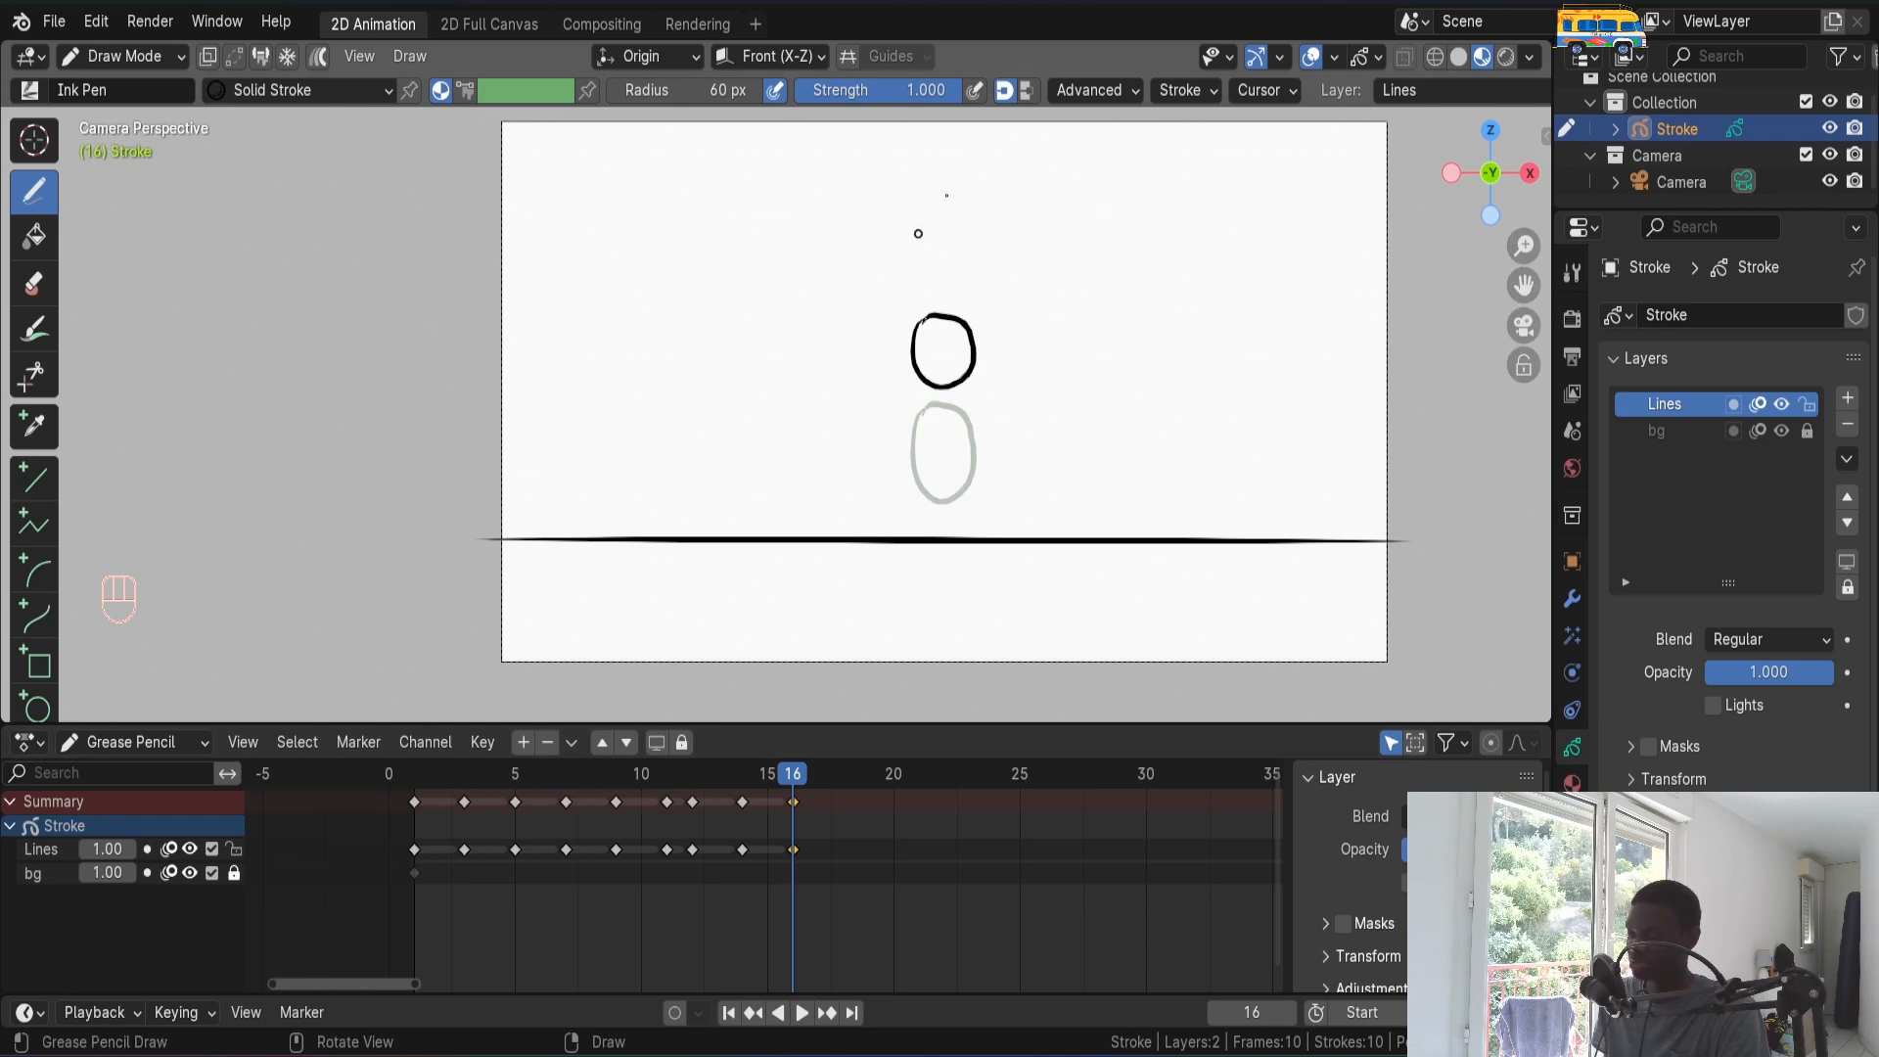
left_click(563, 778)
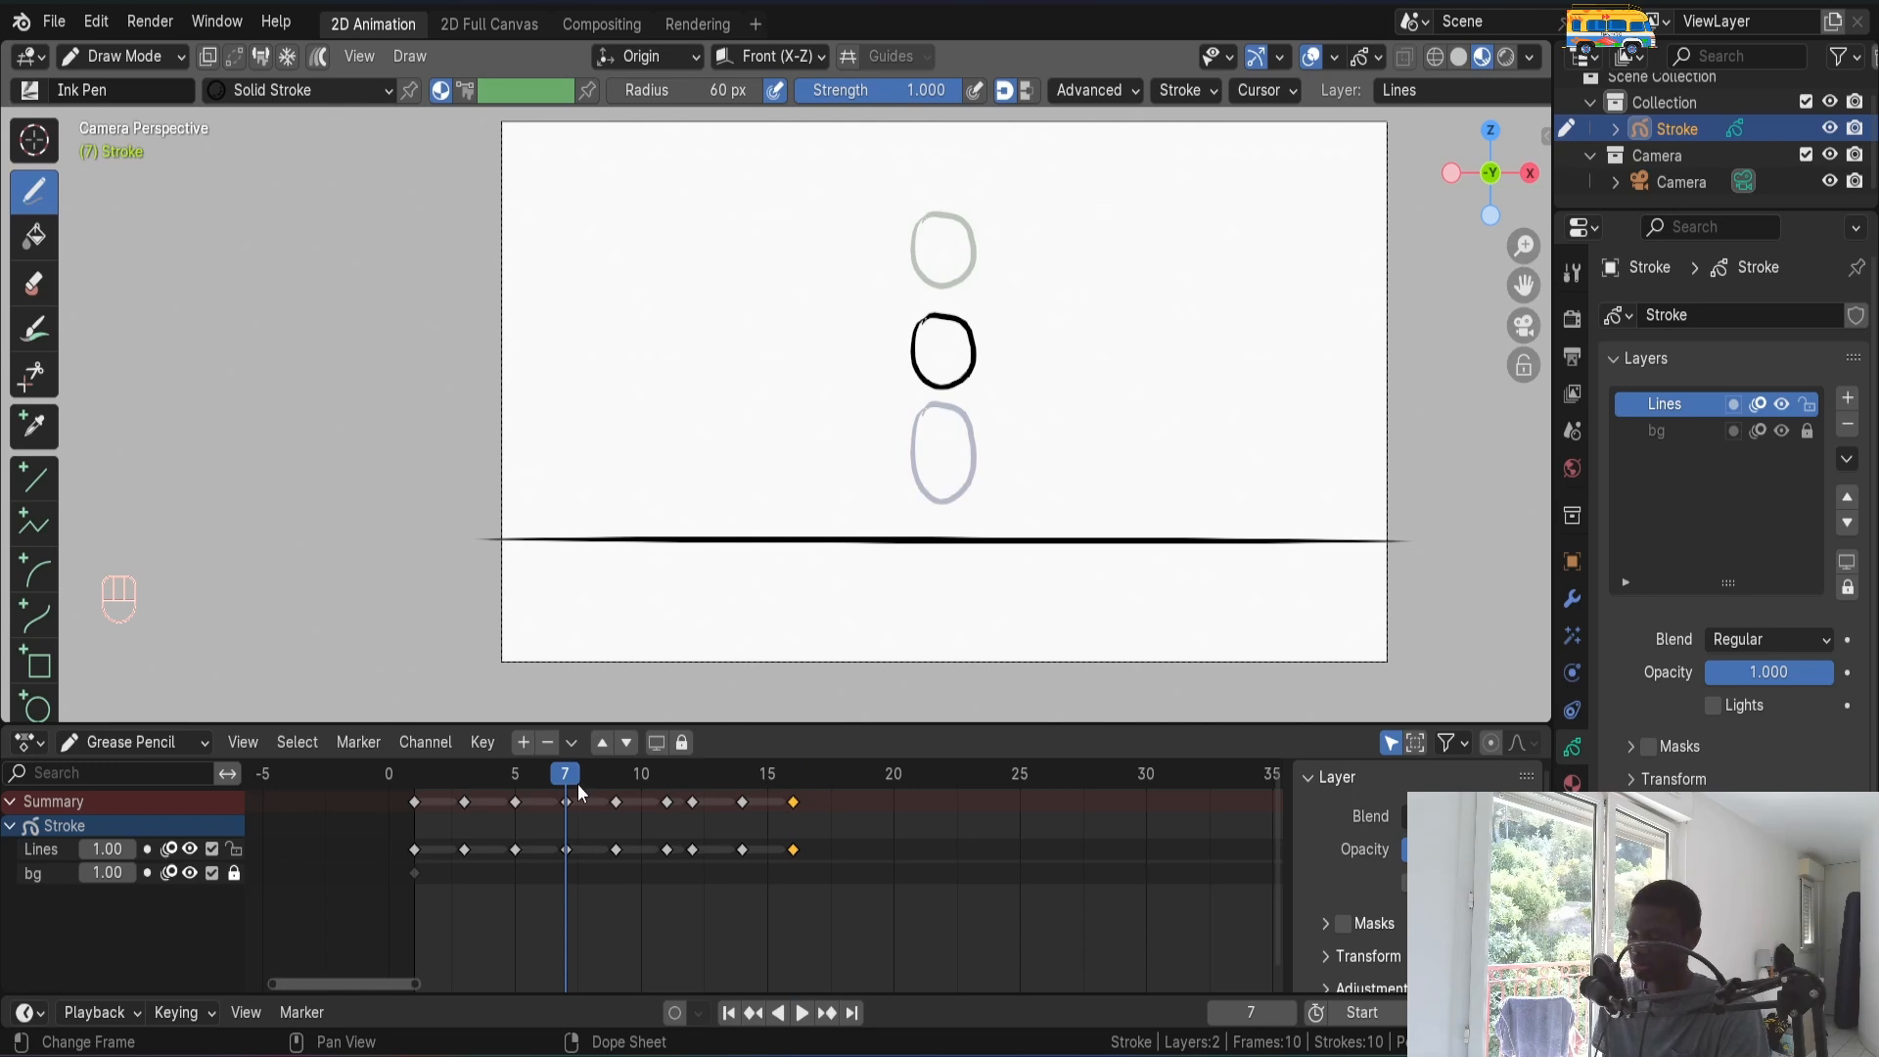
- Copy the ball keyframe at frame 5 to frame 18 as the third rebound drawing
left_click(515, 789)
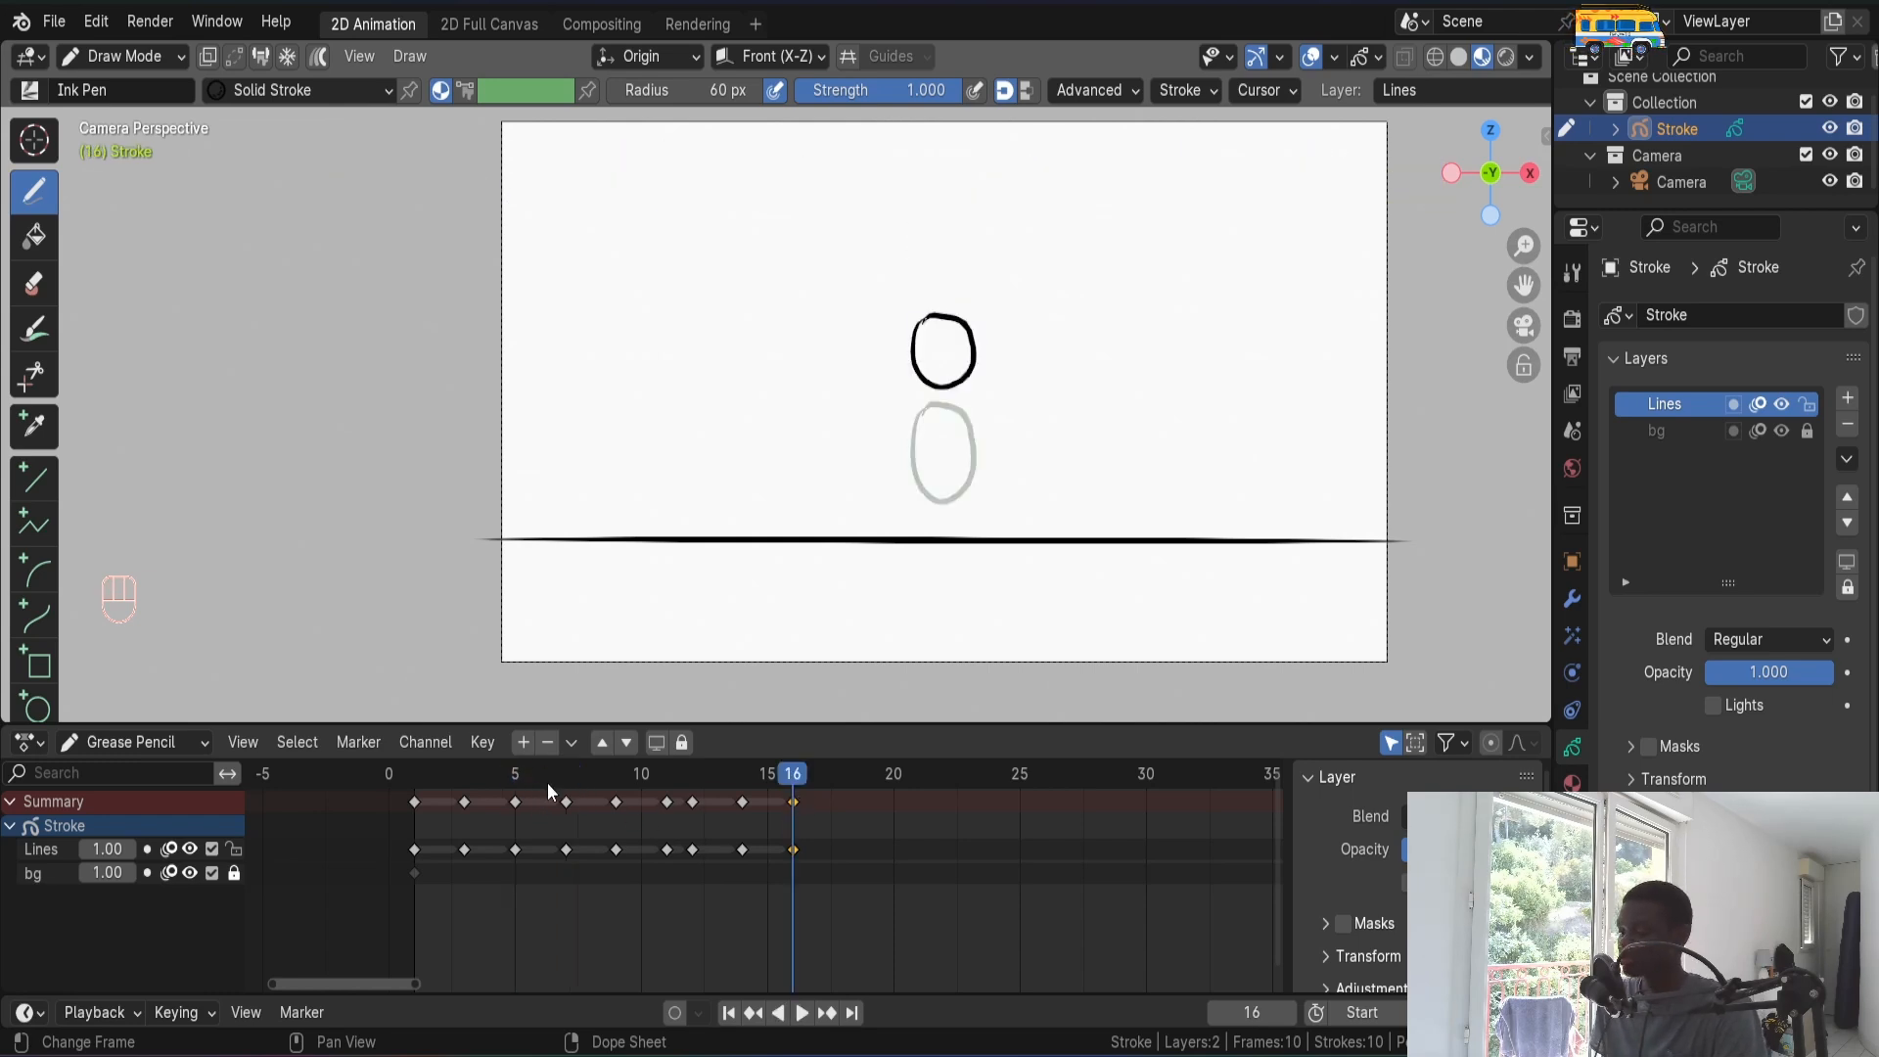
left_click(566, 789)
left_click(523, 776)
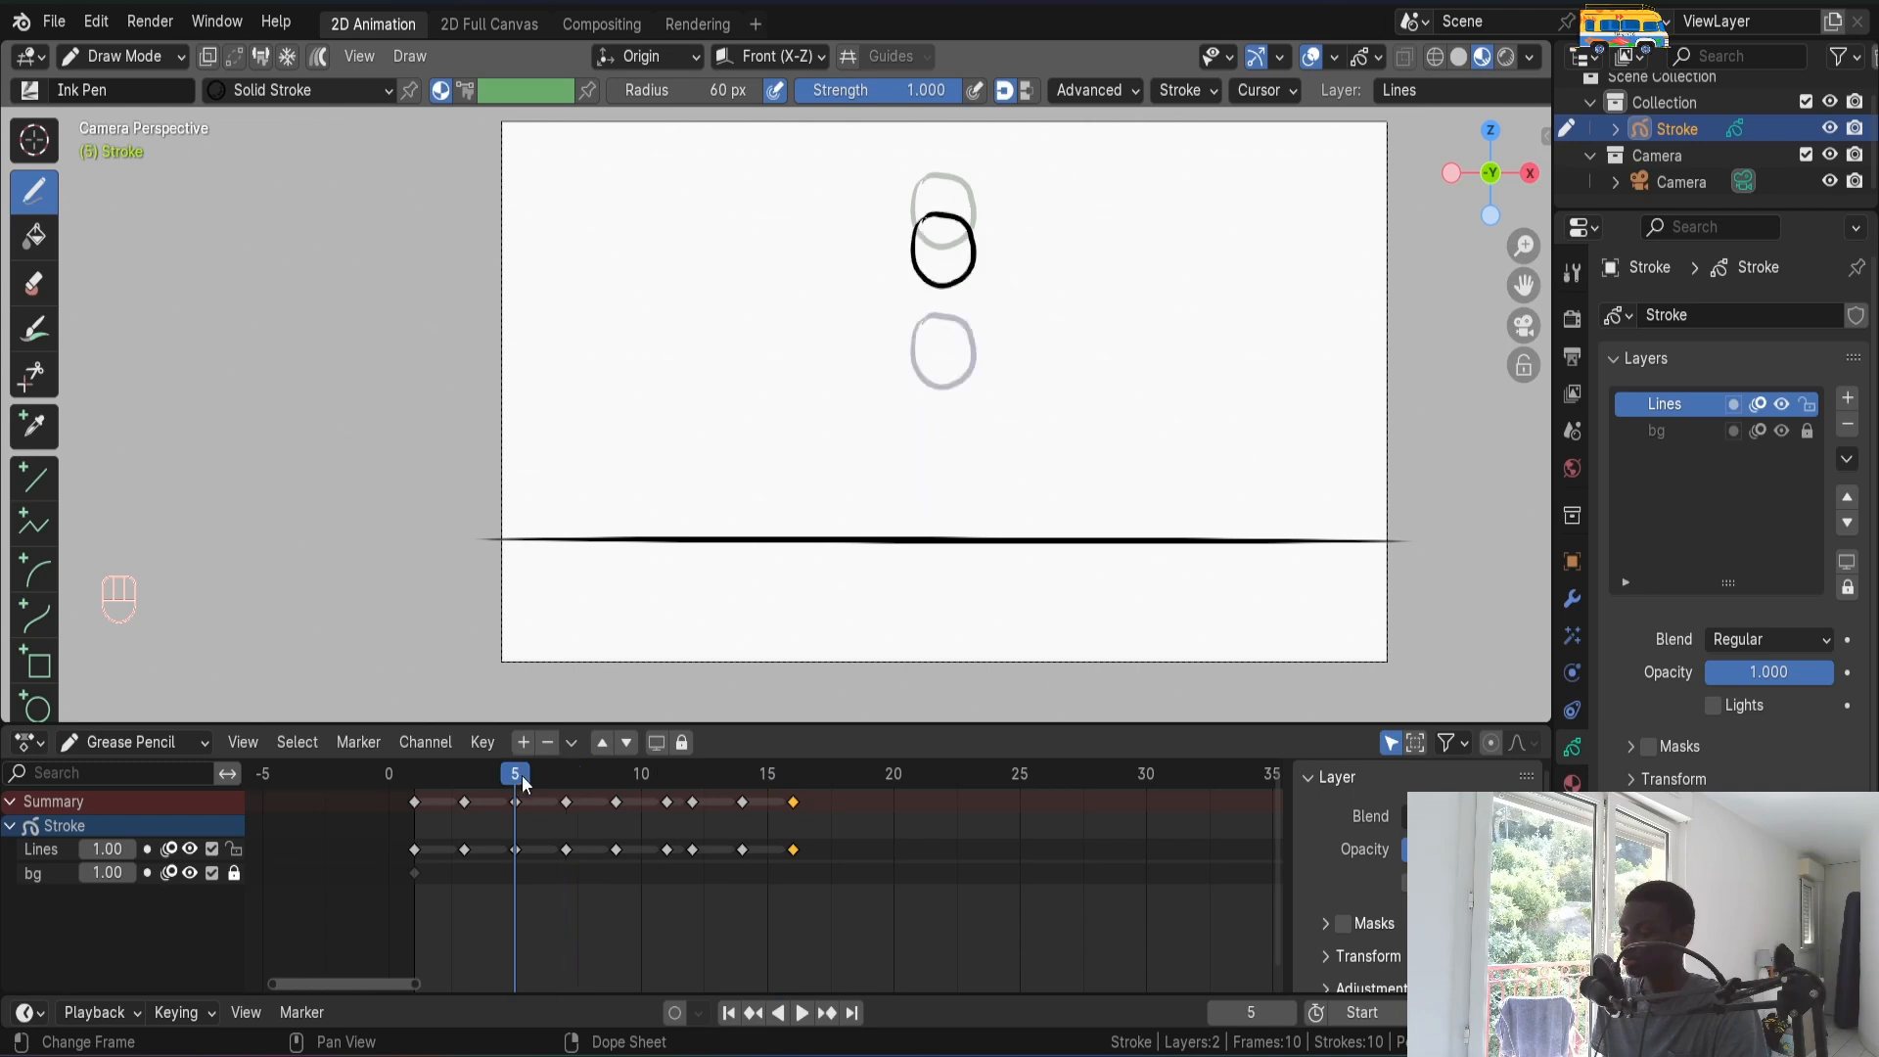
key("shift+d")
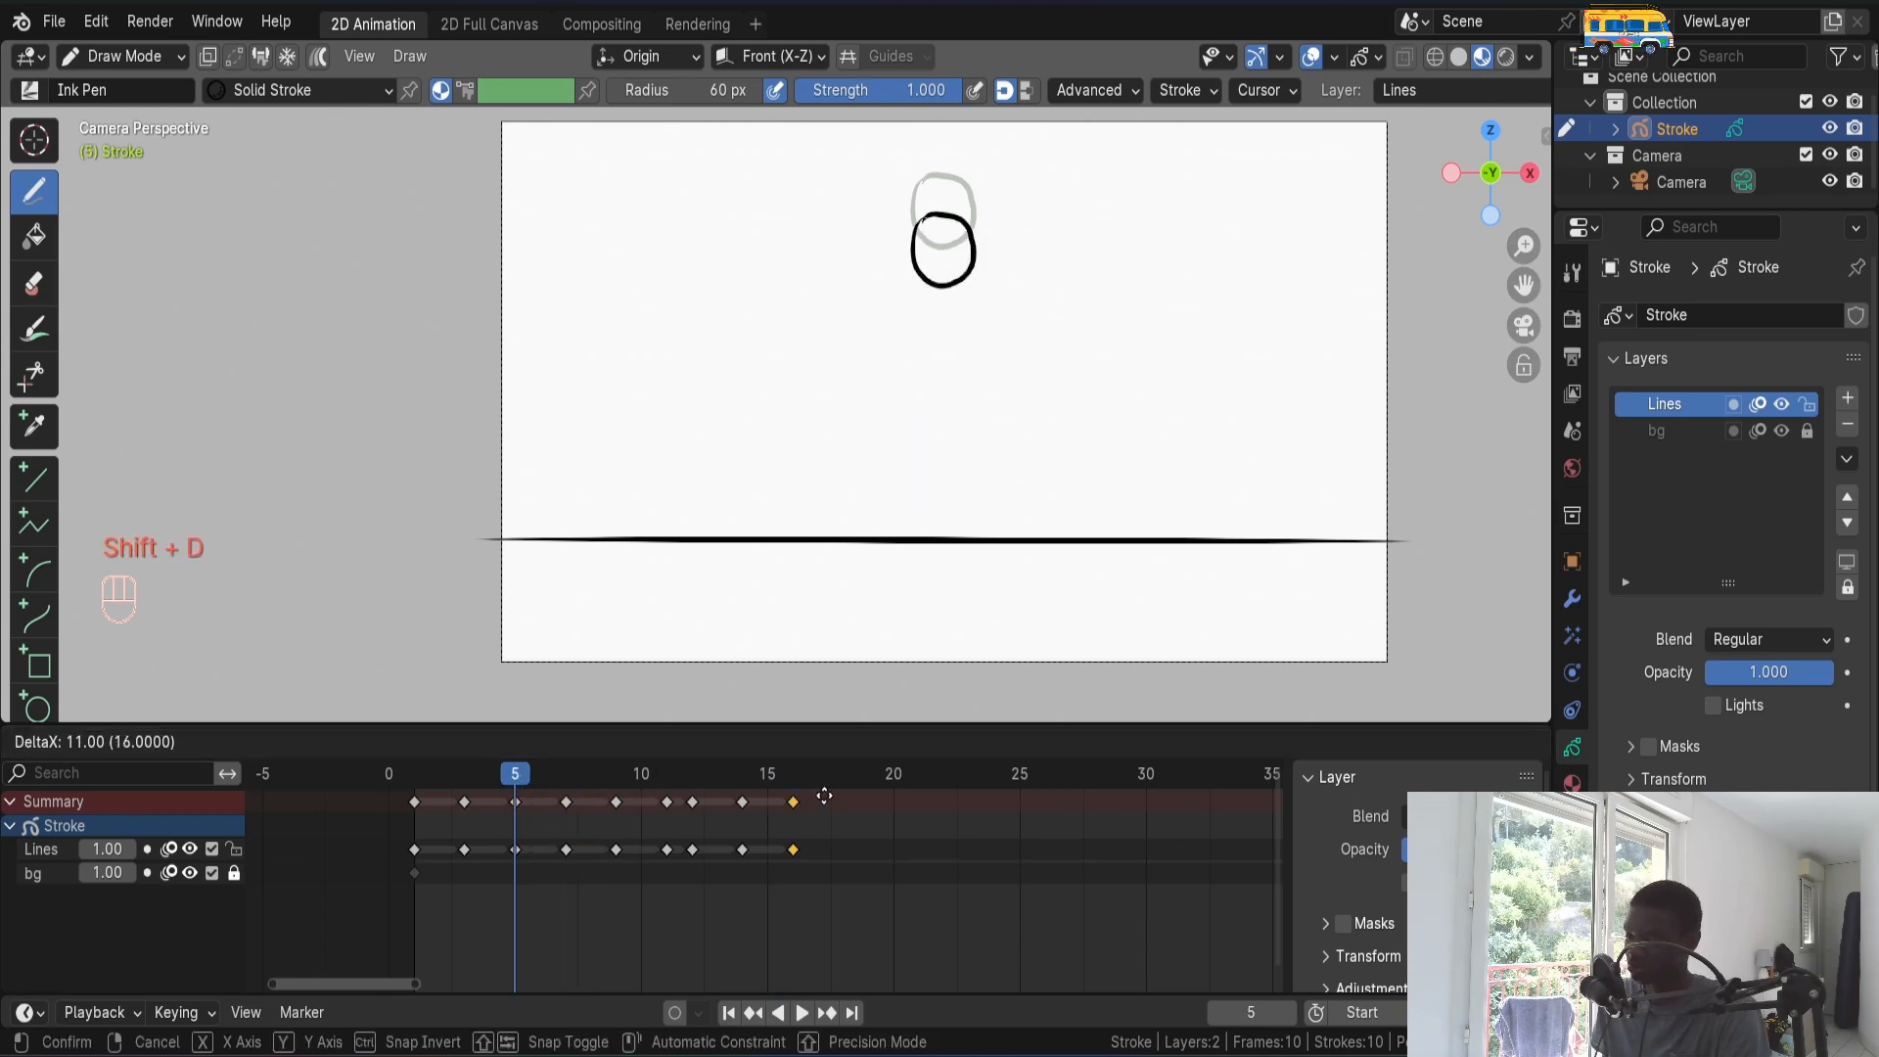
left_click(843, 806)
- Duplicate the Lines layer's active keyframe at frame 20 and raise the ball along Z so it still overlaps the previous drawing
left_click_drag(742, 780, 893, 778)
key("i")
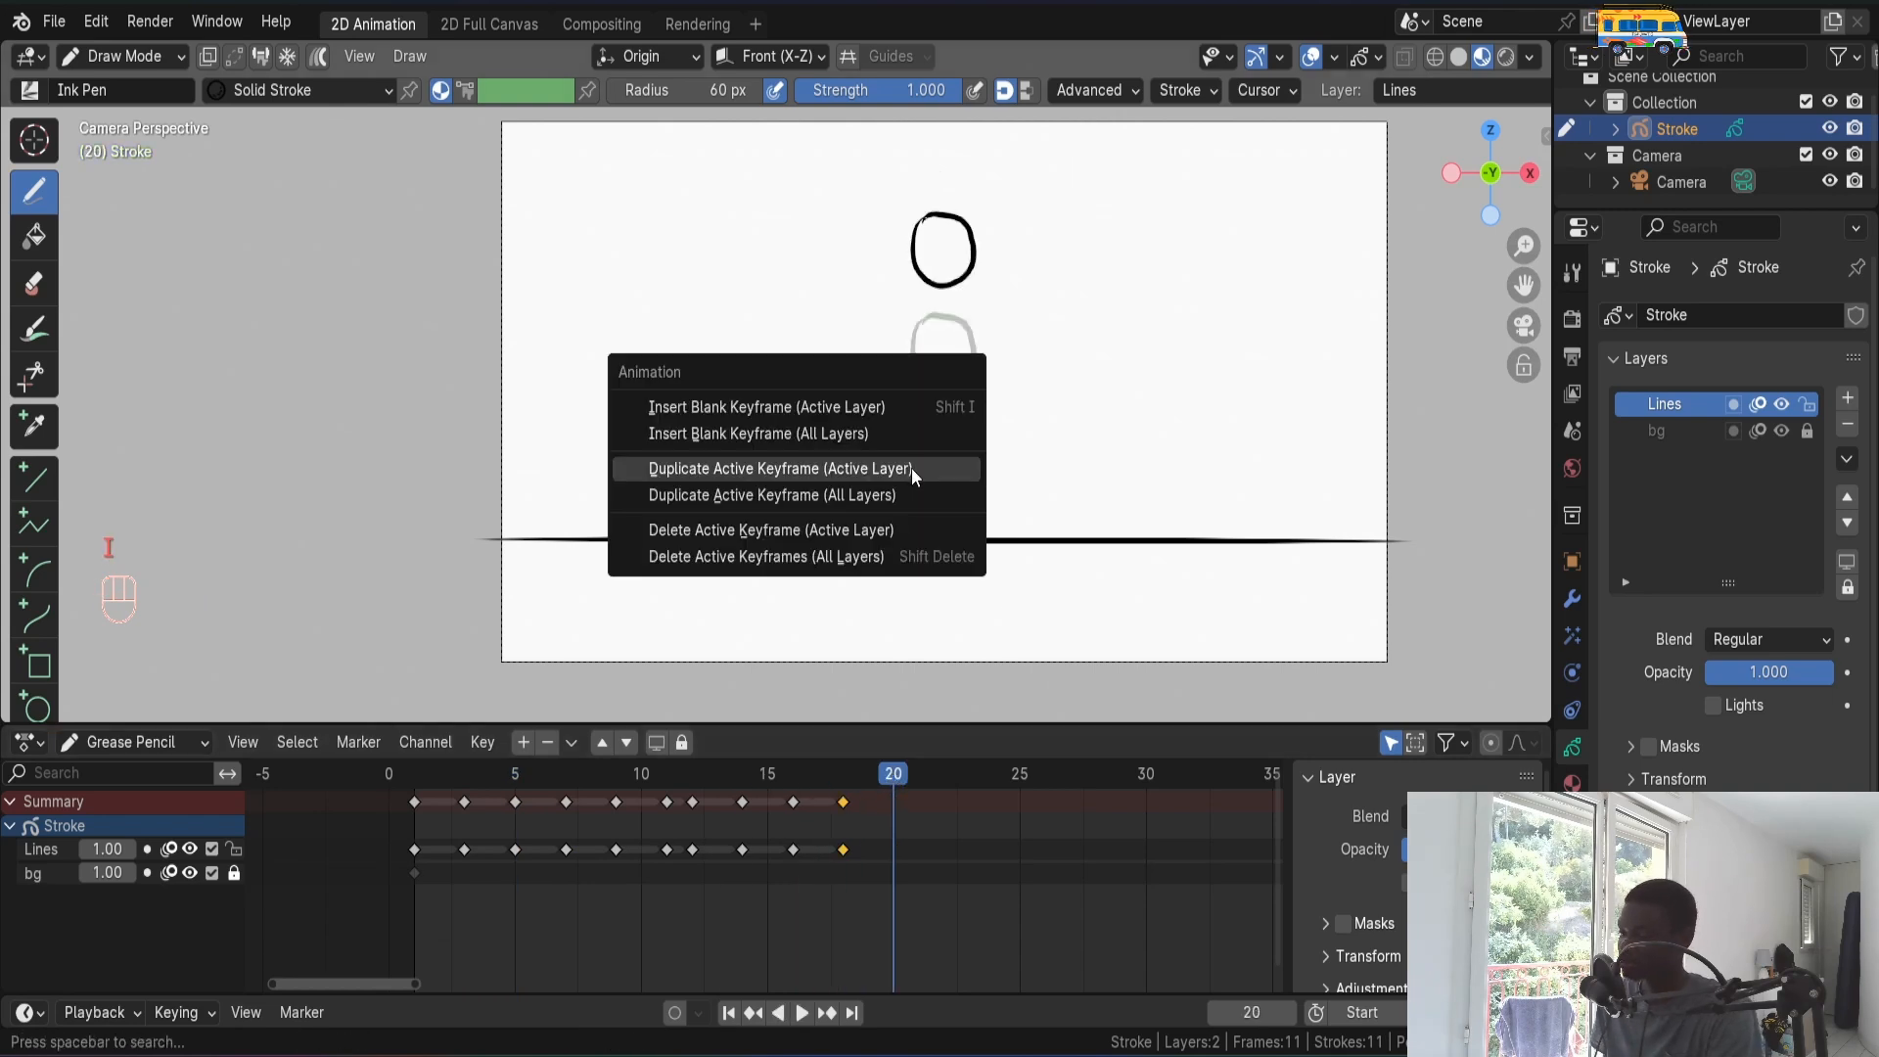
left_click(912, 468)
key("Tab")
key("g")
middle_click(1015, 331)
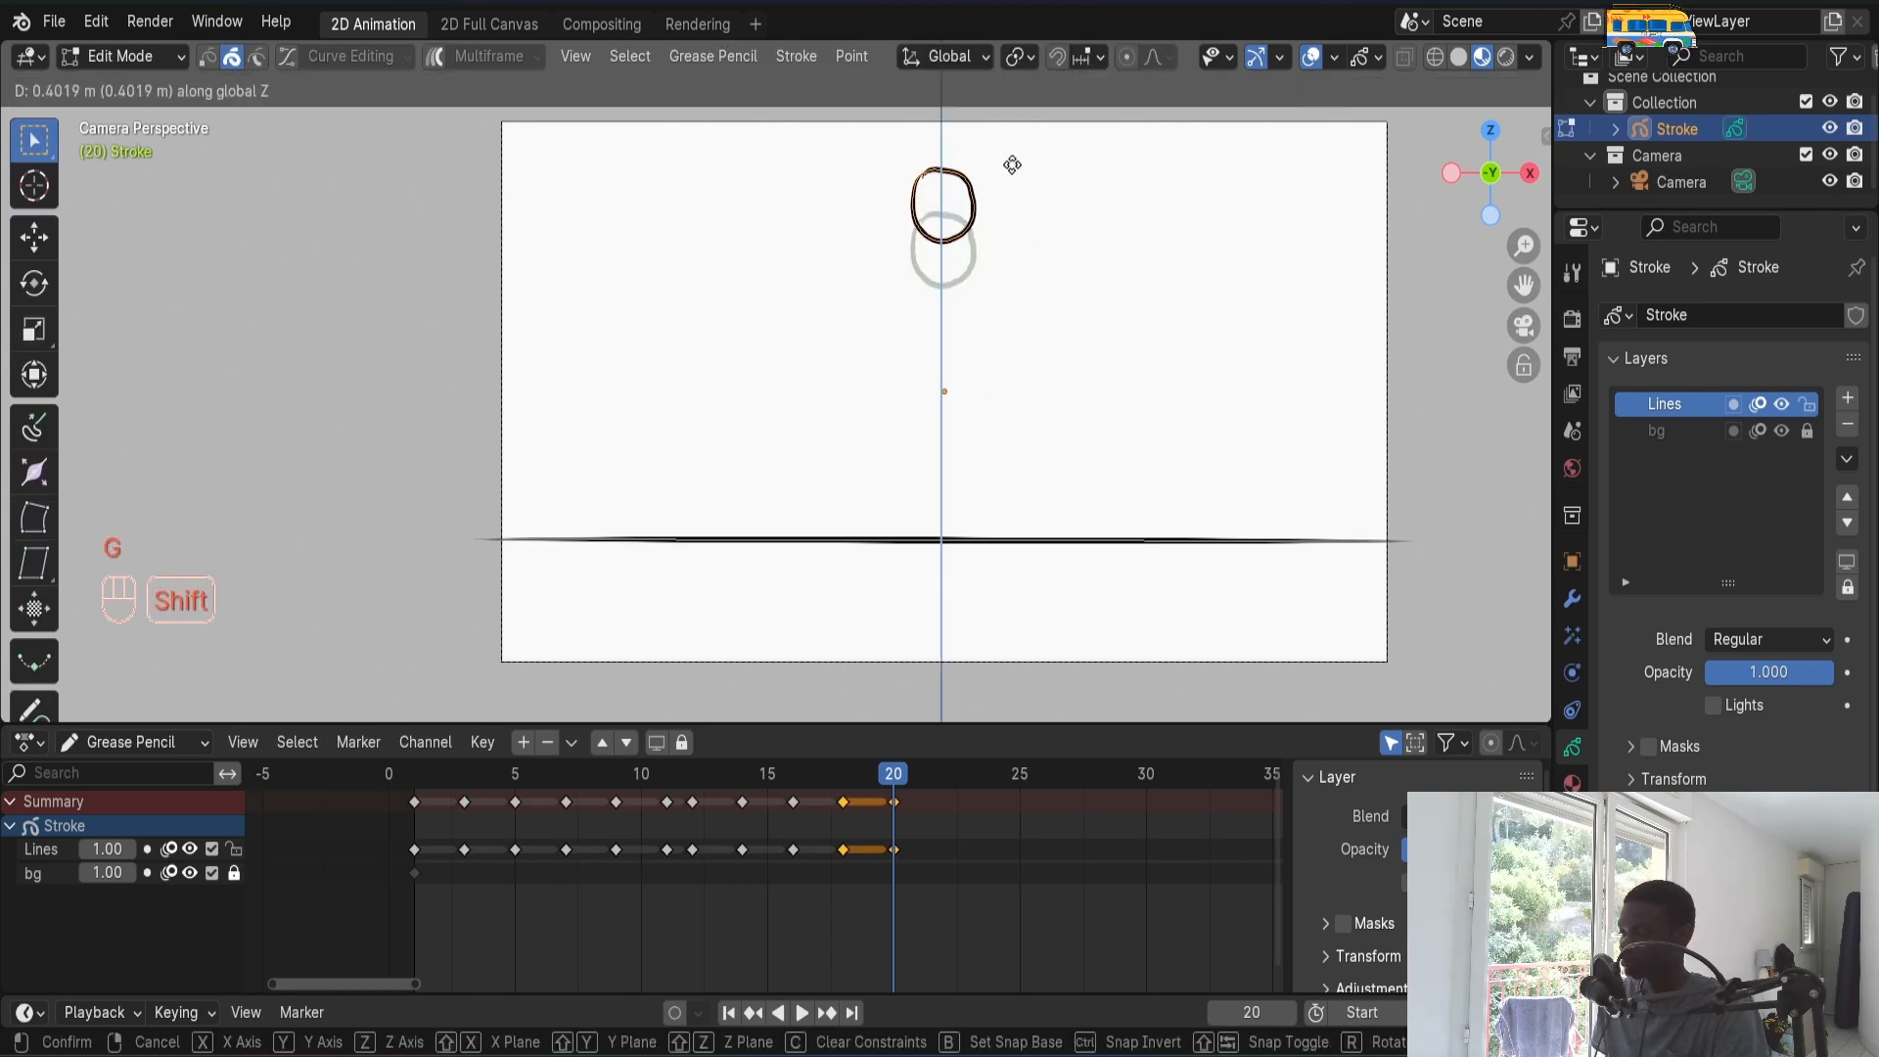
left_click(1020, 247)
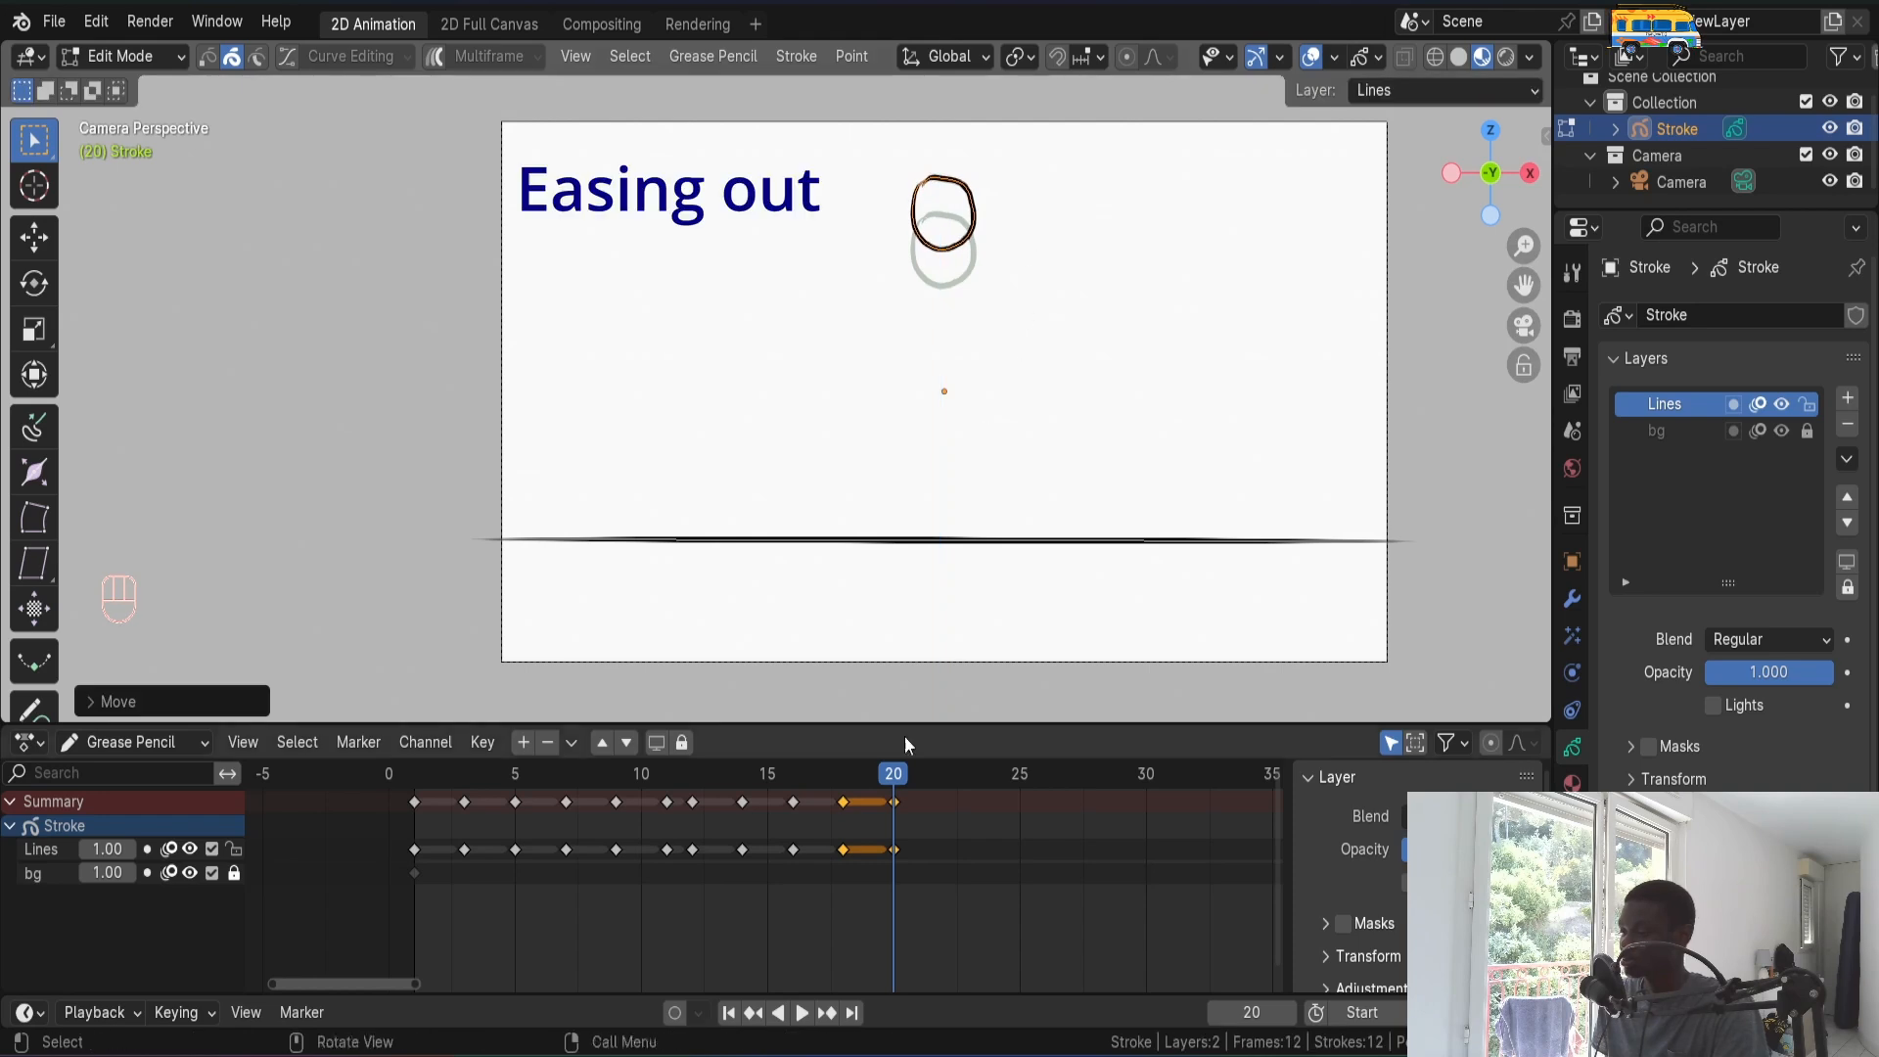
- Duplicate the Lines layer's active keyframe at frame 22 and raise the ball about 0.14 m along Z
left_click_drag(898, 778, 944, 775)
key("i")
left_click(998, 476)
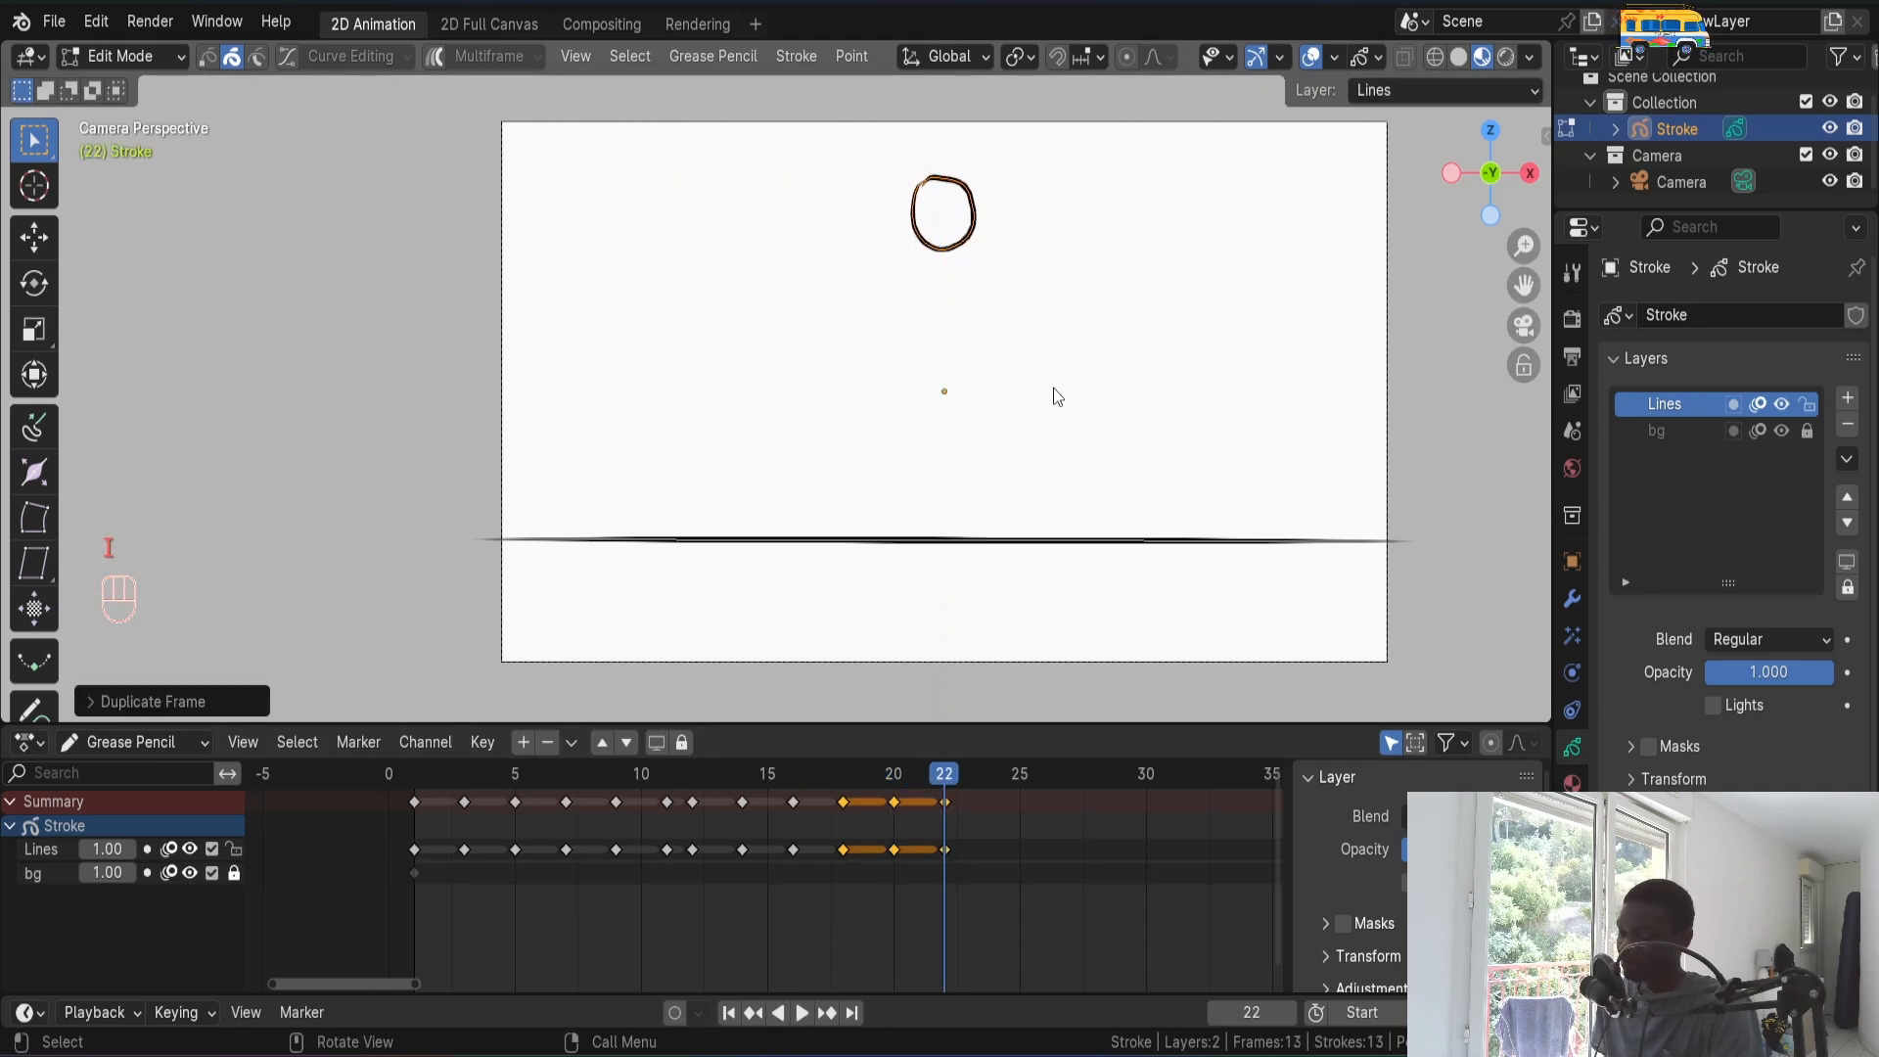
key("Tab")
key("Tab")
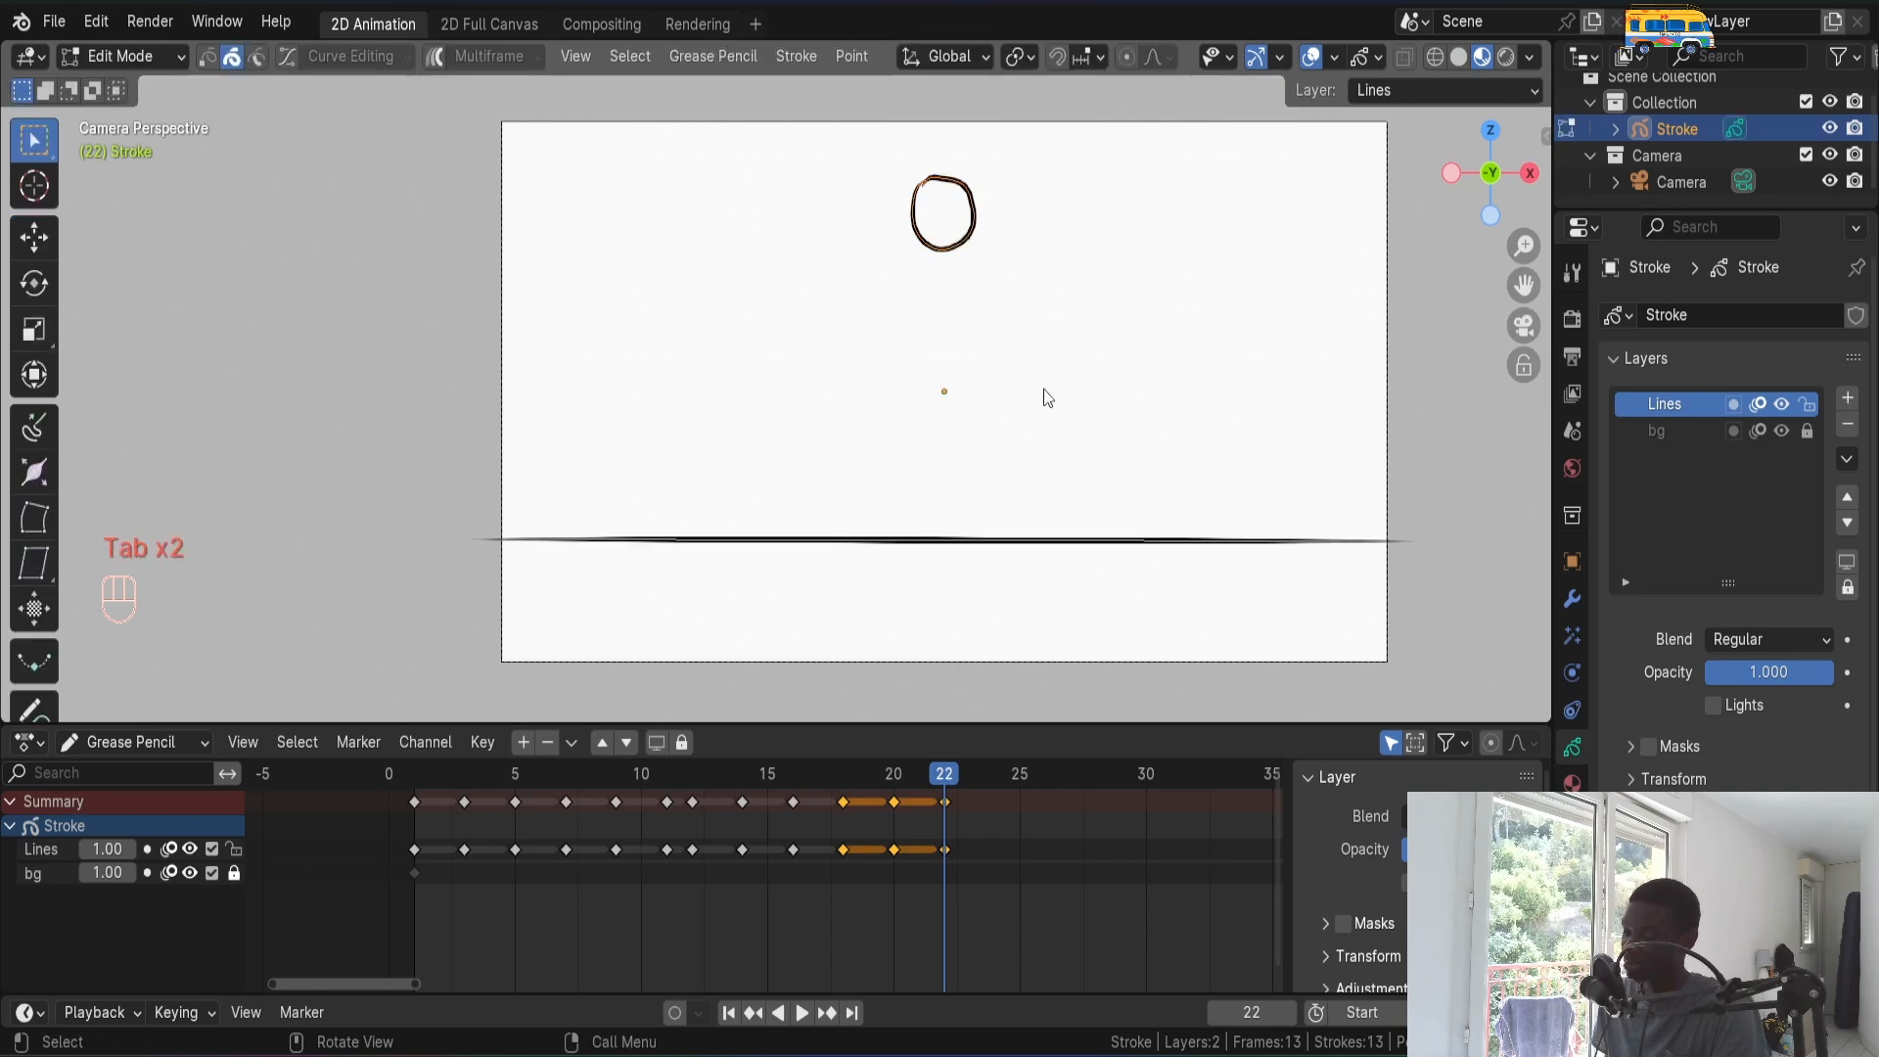
key("g")
key("shift")
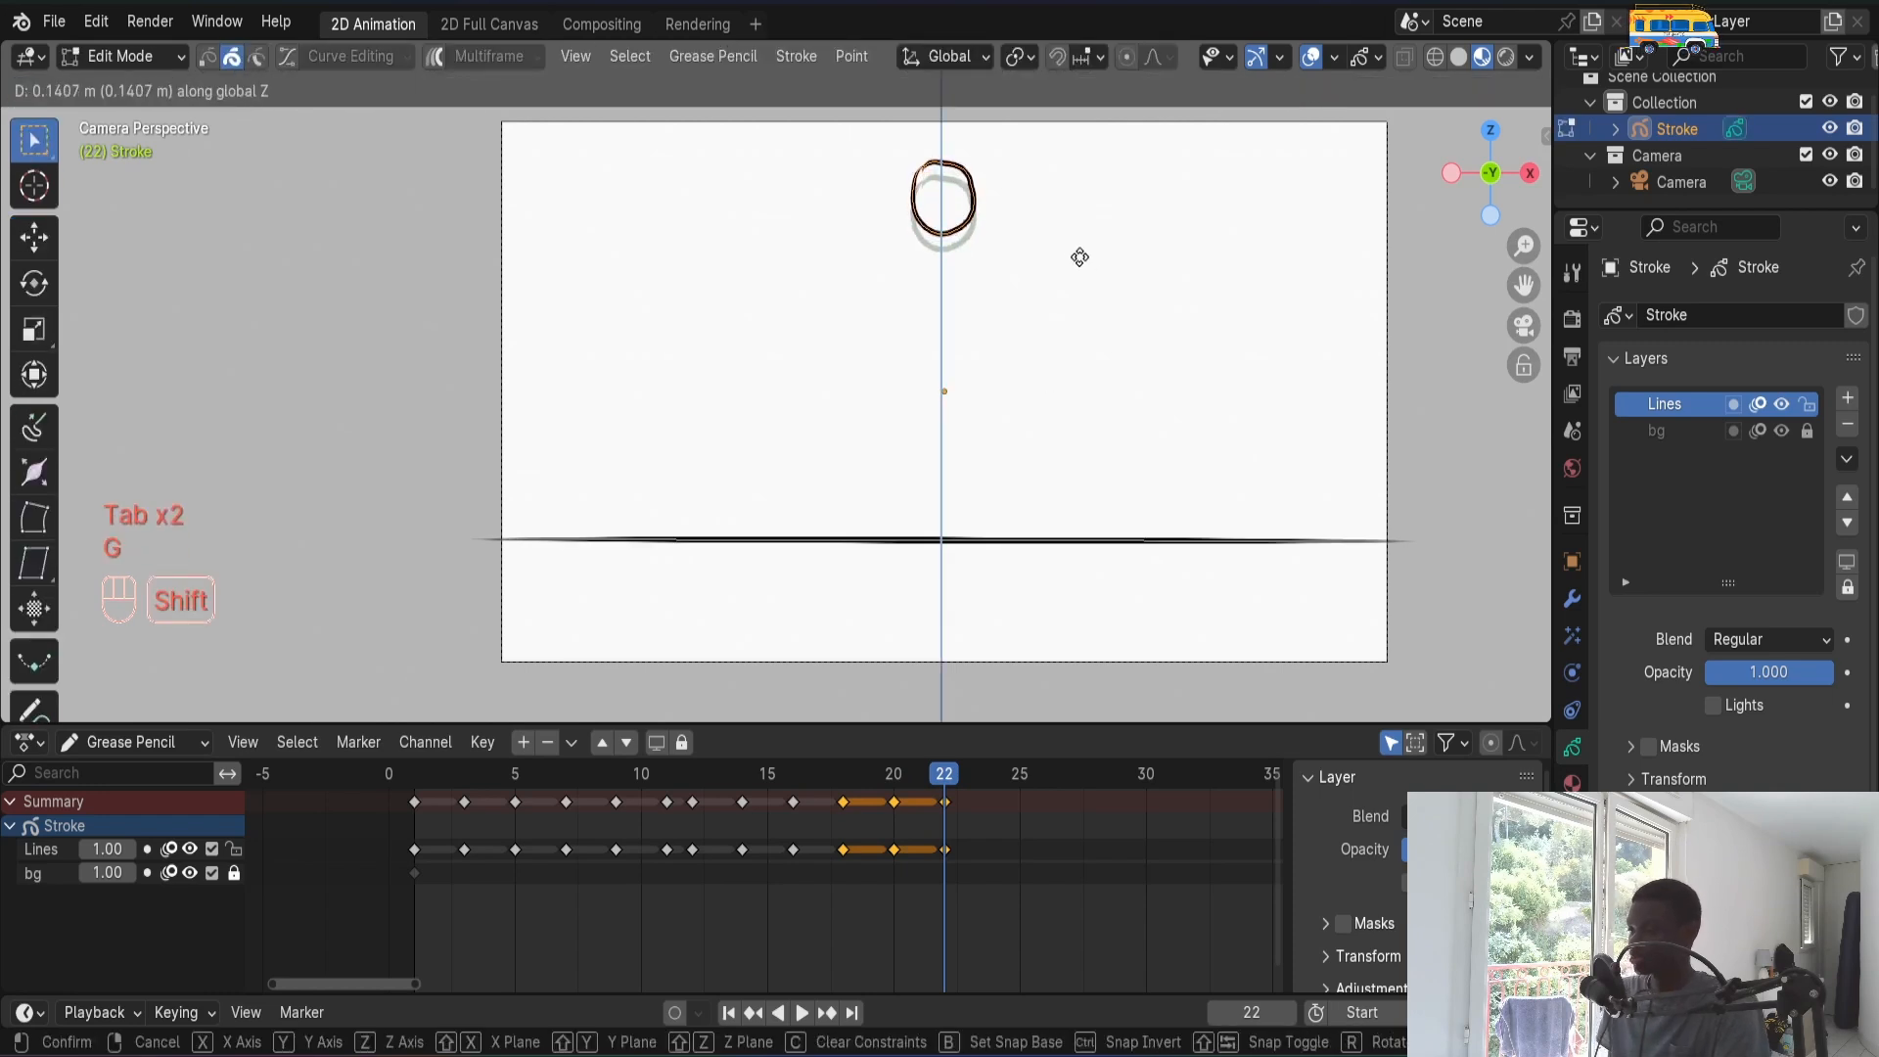
left_click(1074, 248)
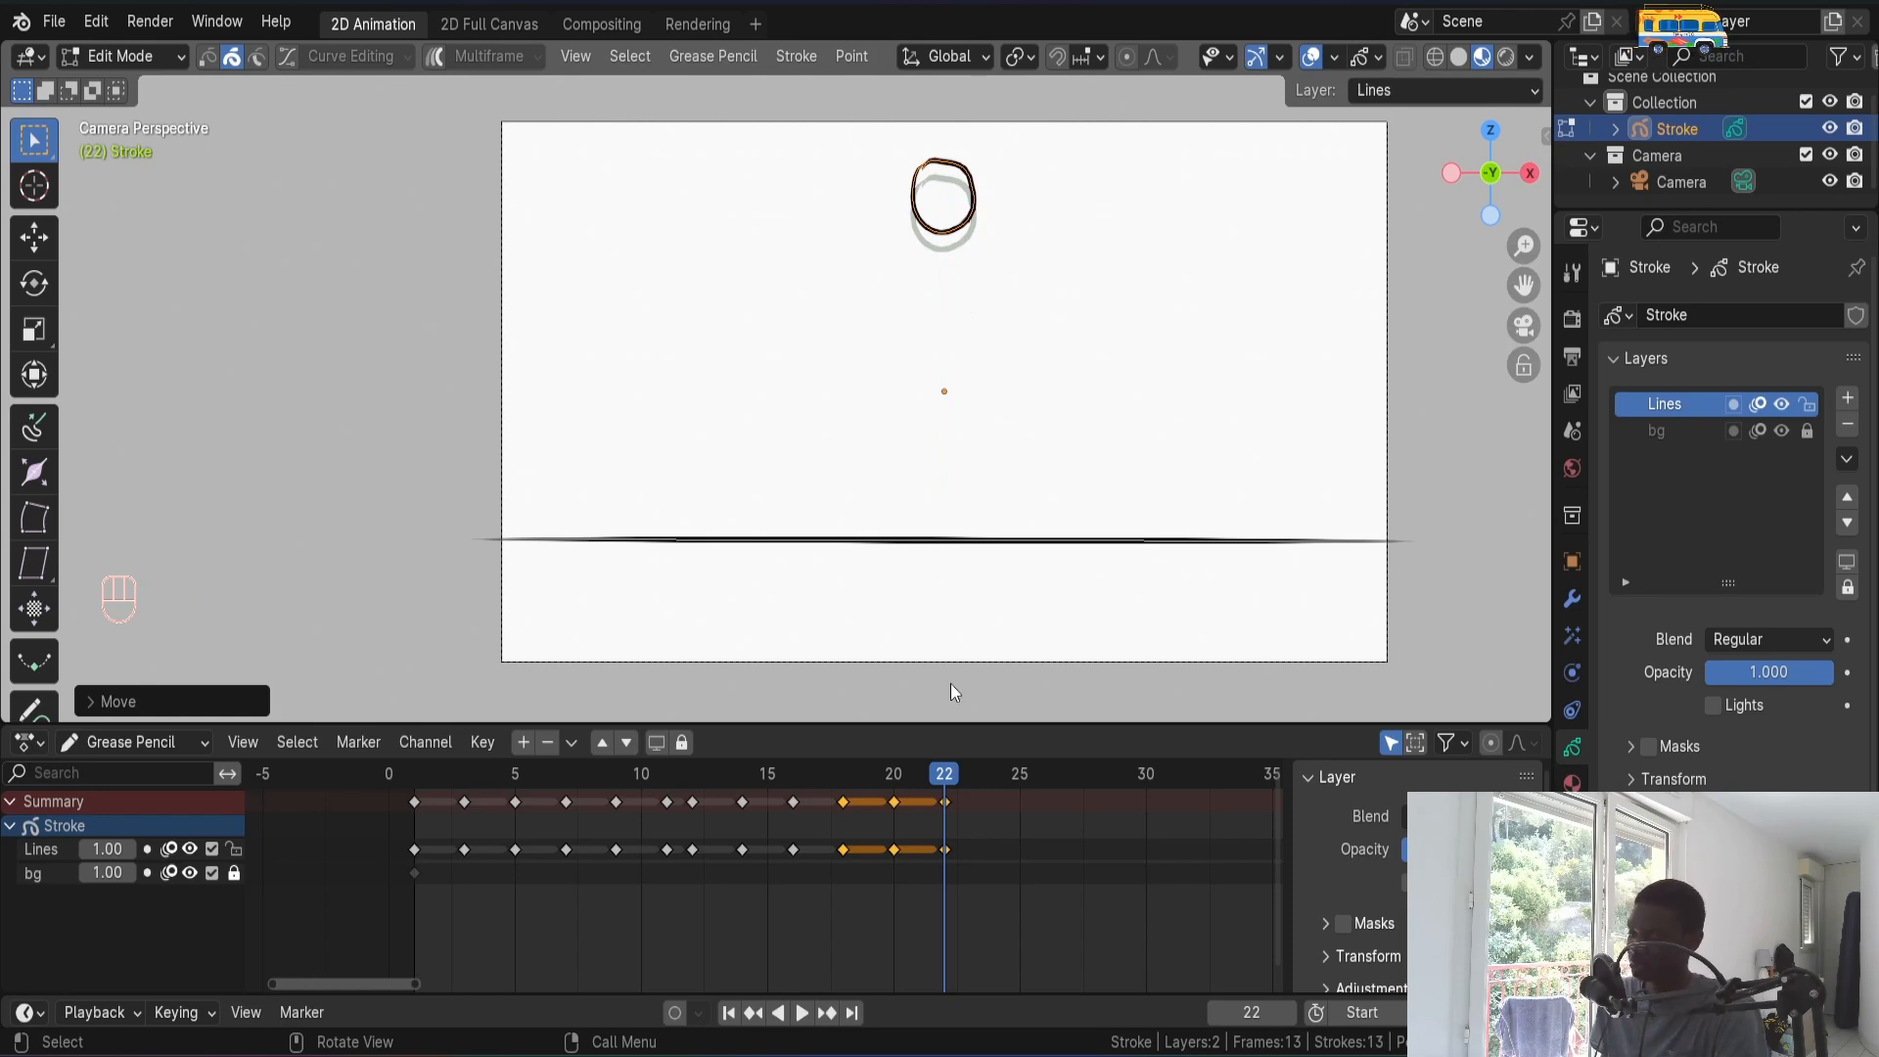
- Duplicate the Lines layer's active keyframe at frame 24, raise the ball about 0.1 m along Z, and return to Draw Mode
left_click_drag(950, 780, 987, 780)
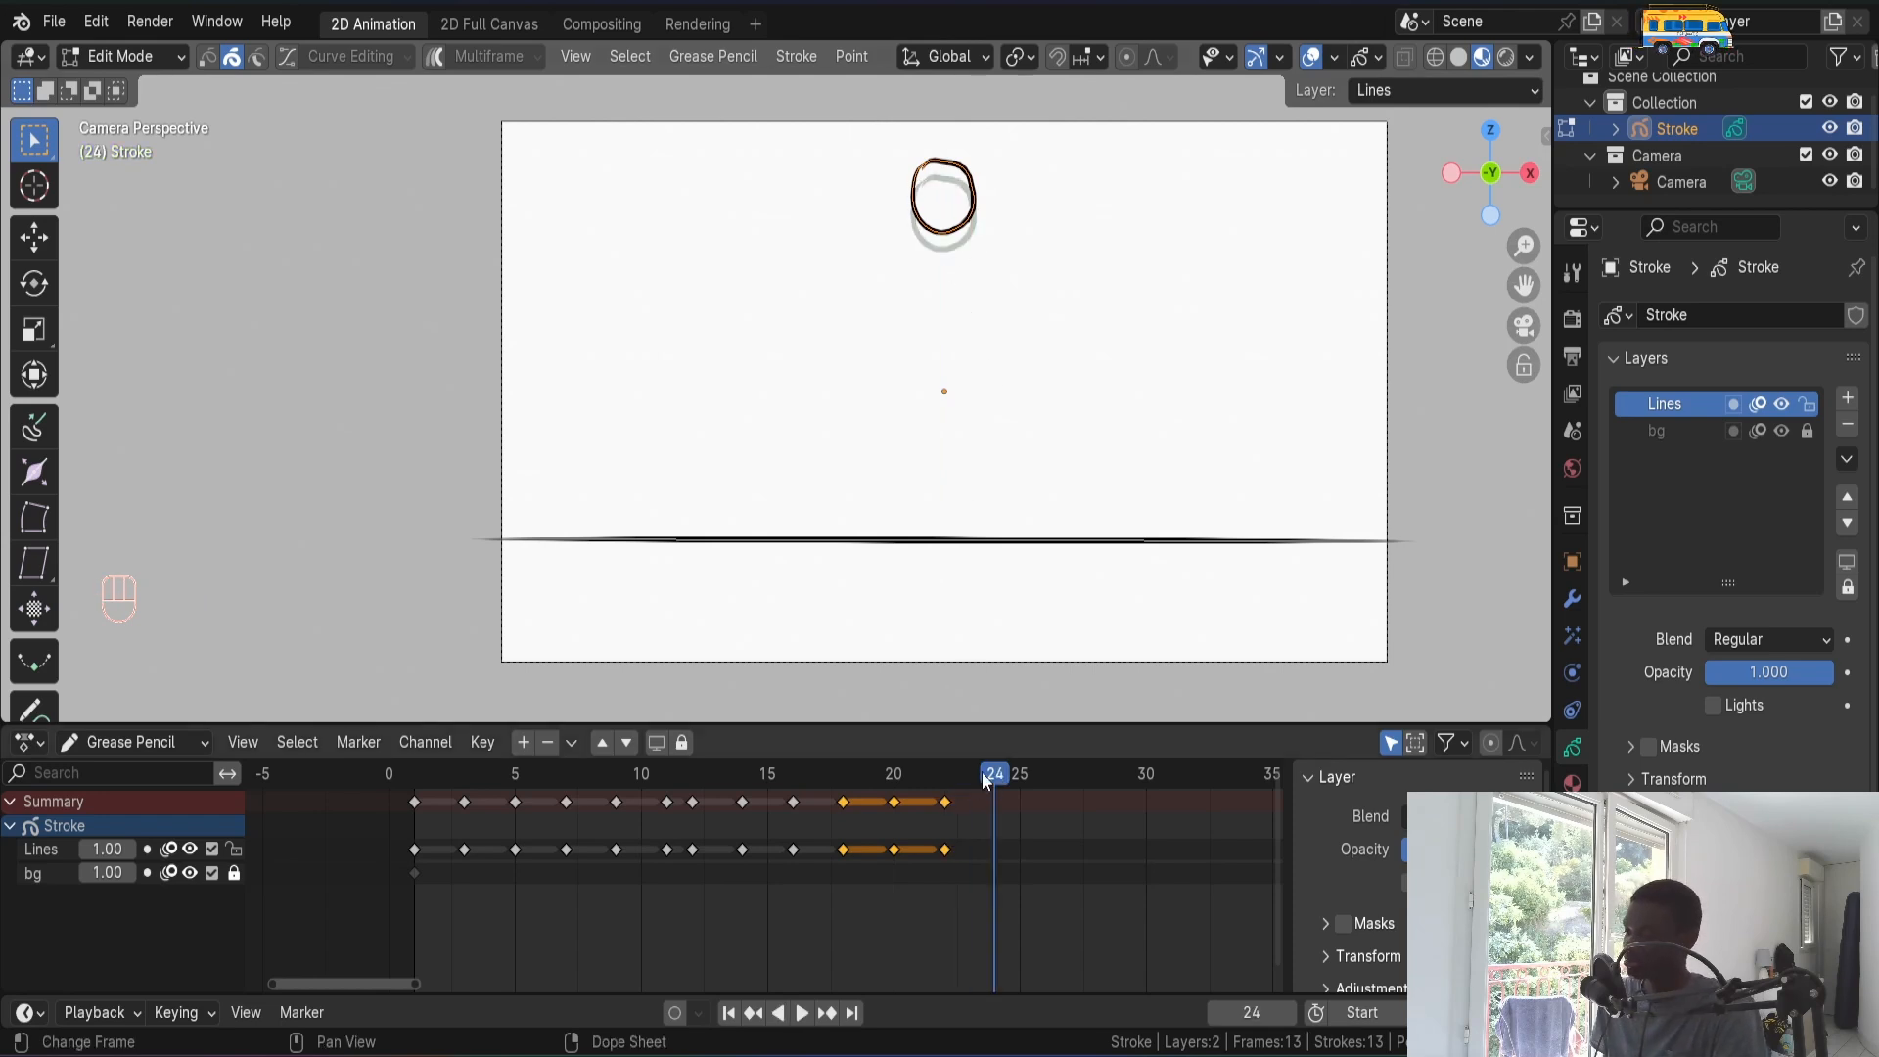
key("i")
left_click(984, 482)
key("g")
key("shift")
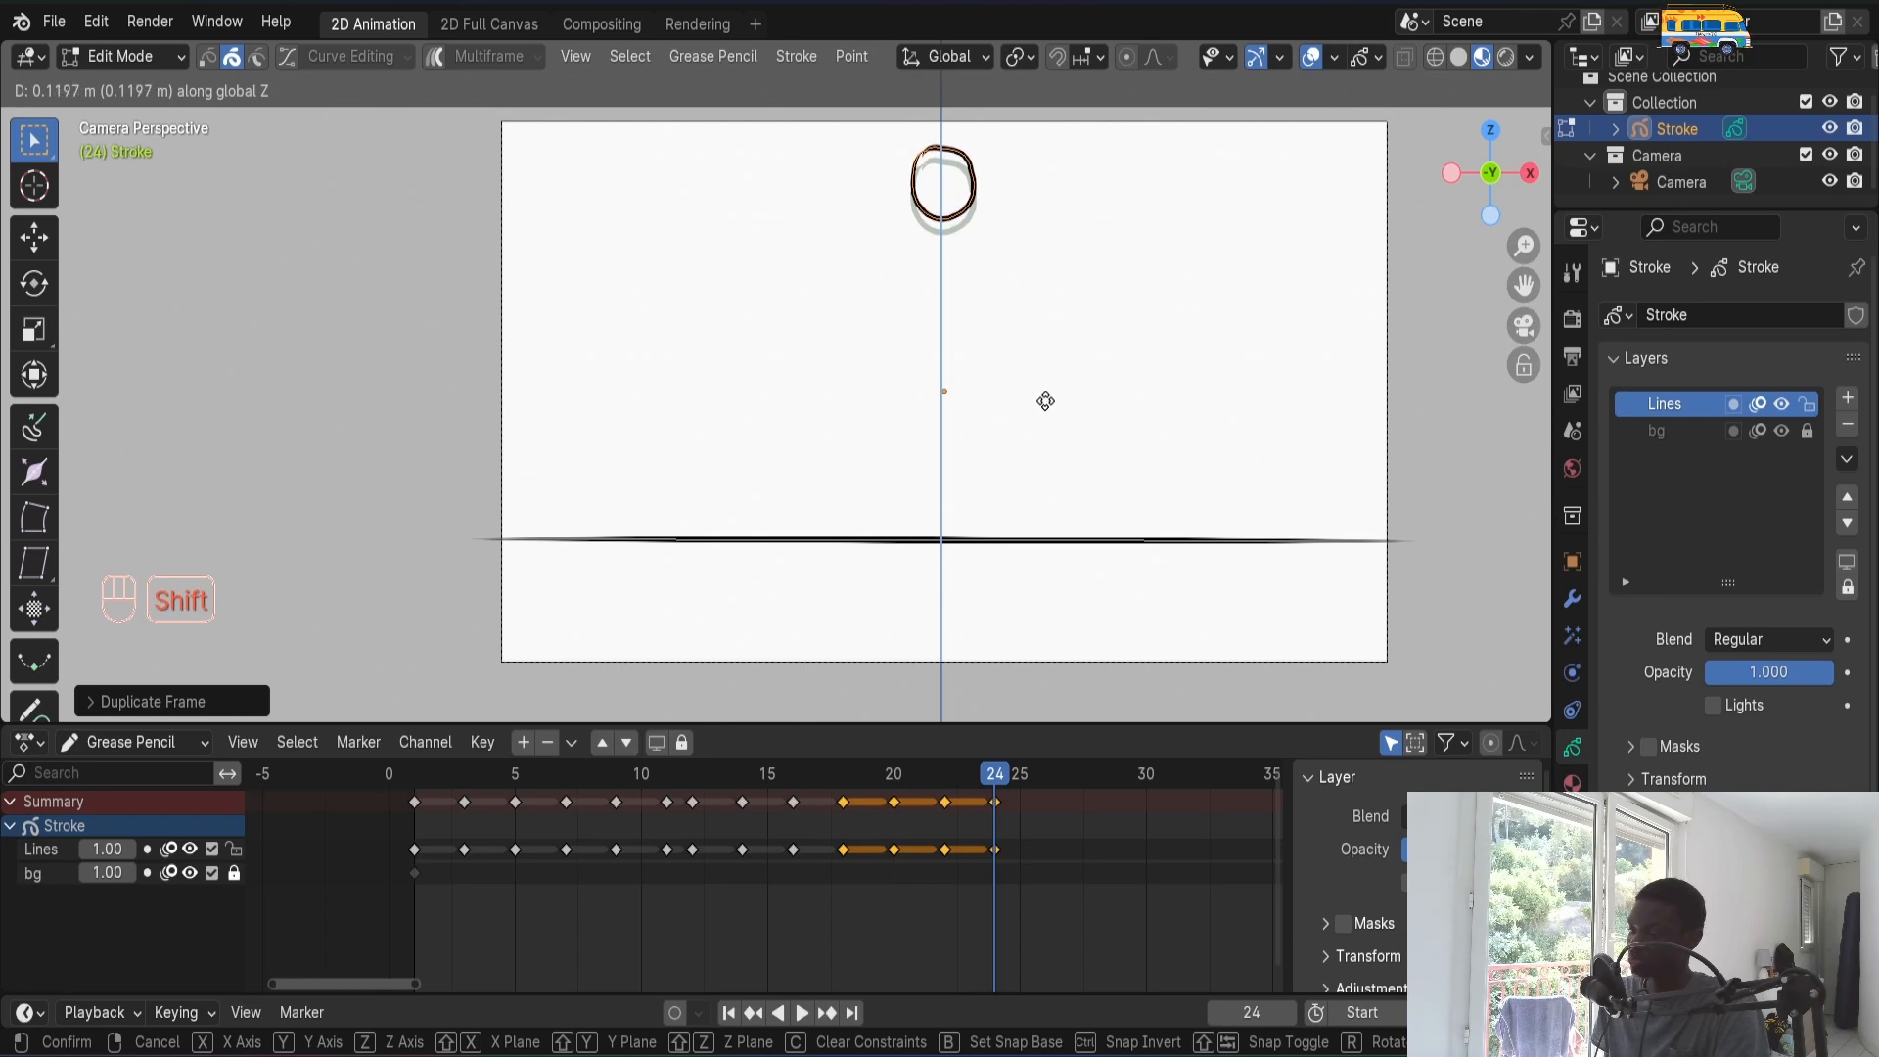
left_click(1043, 417)
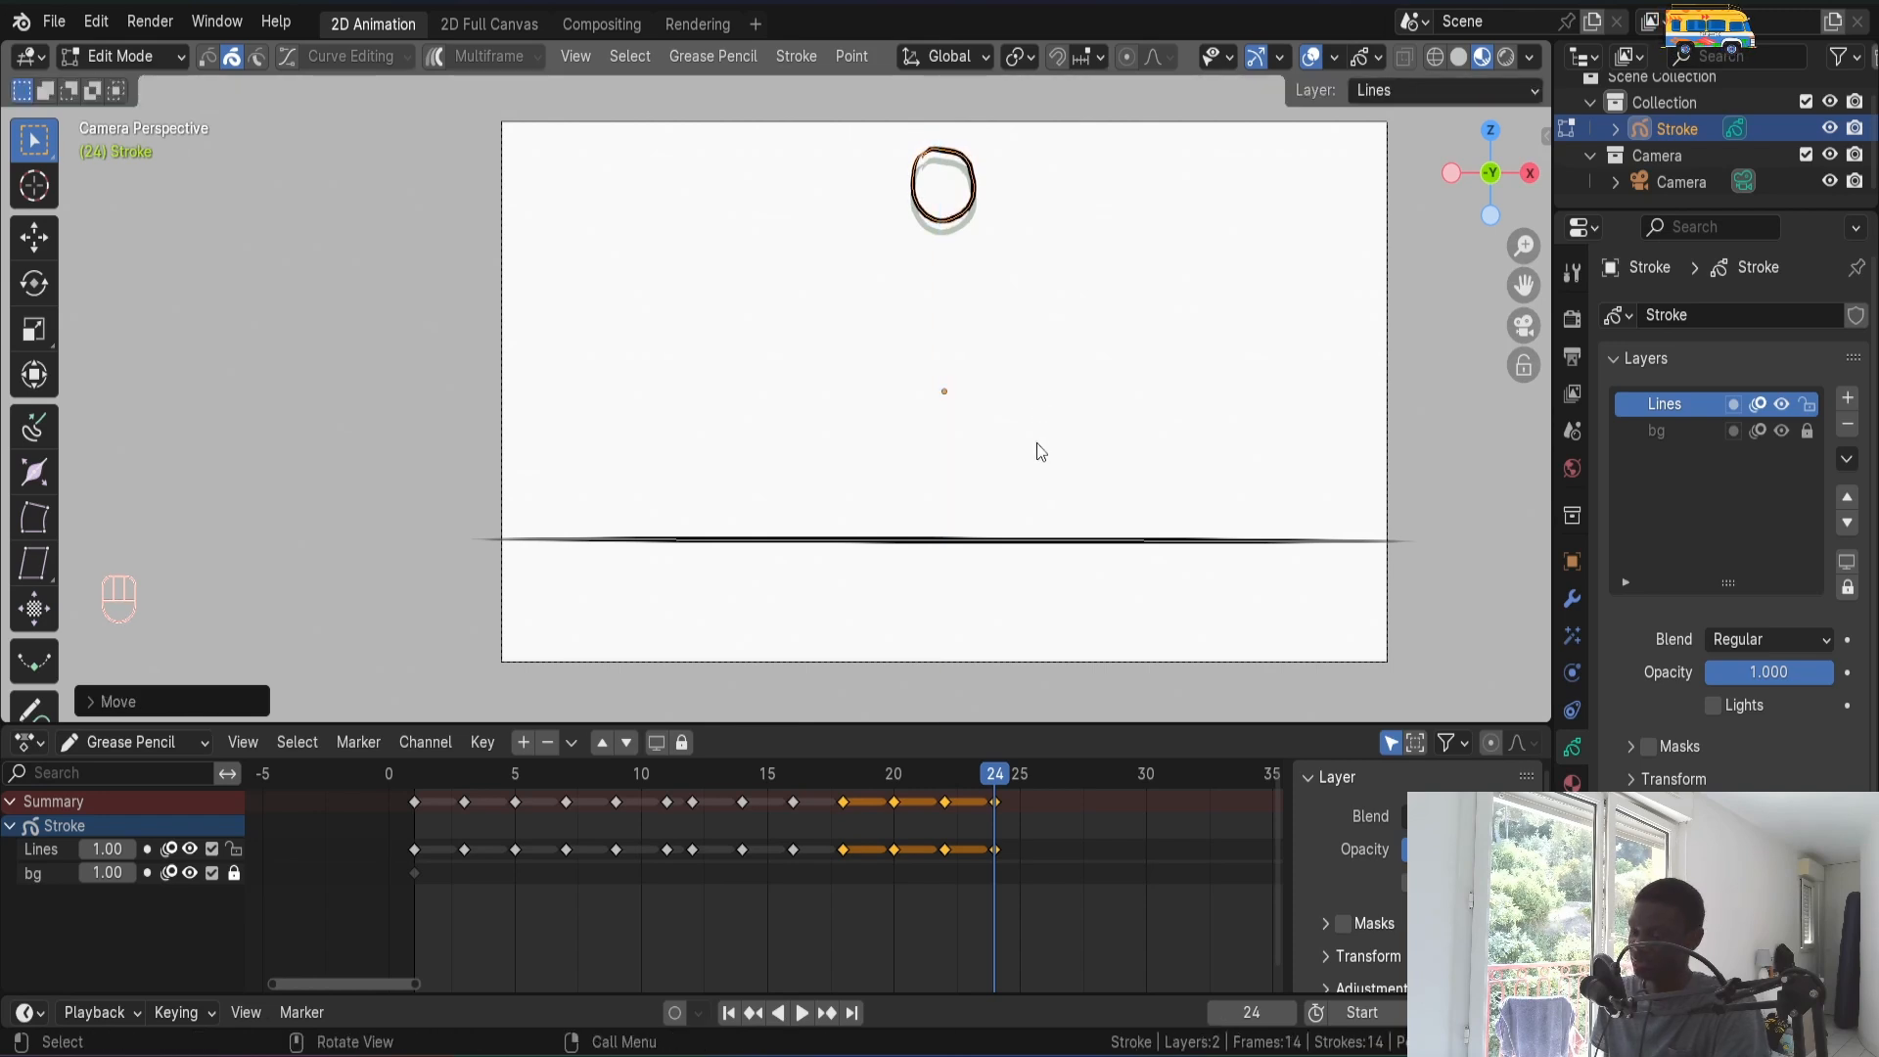
key("Tab")
key("ctrl+s")
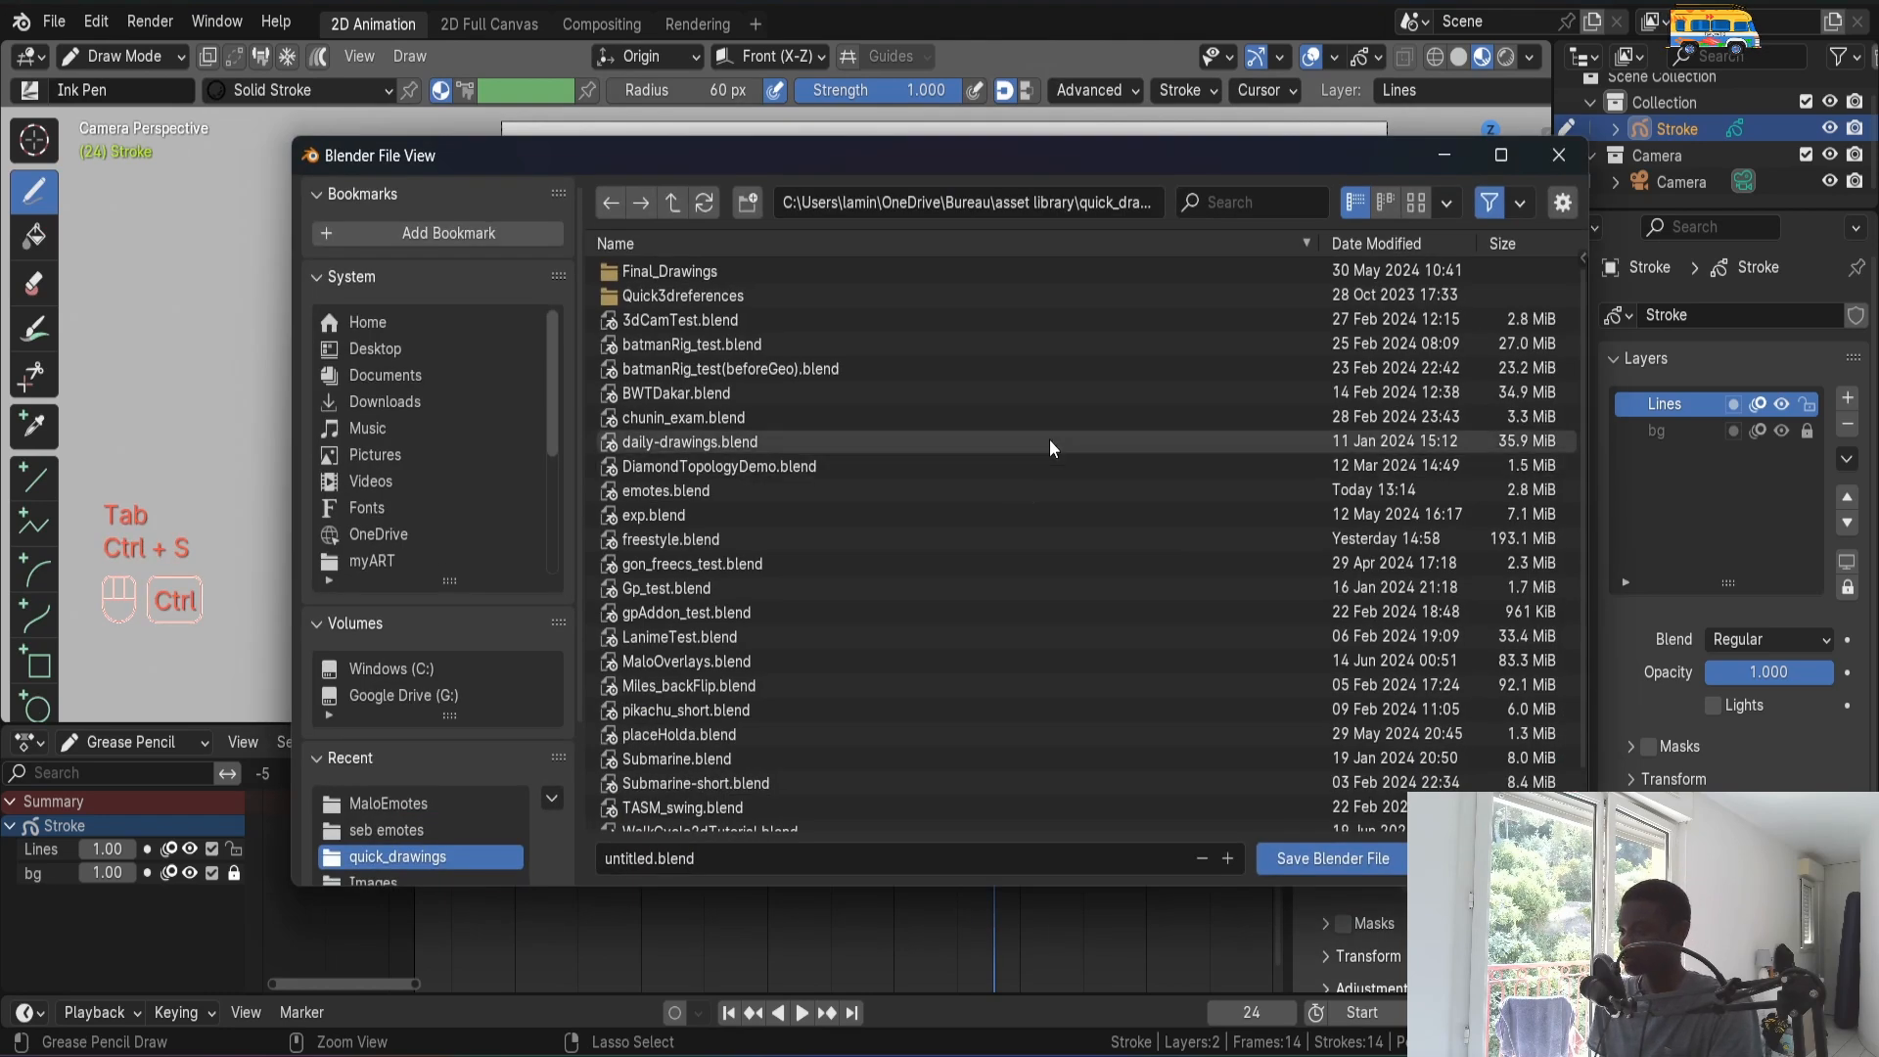
key("Escape")
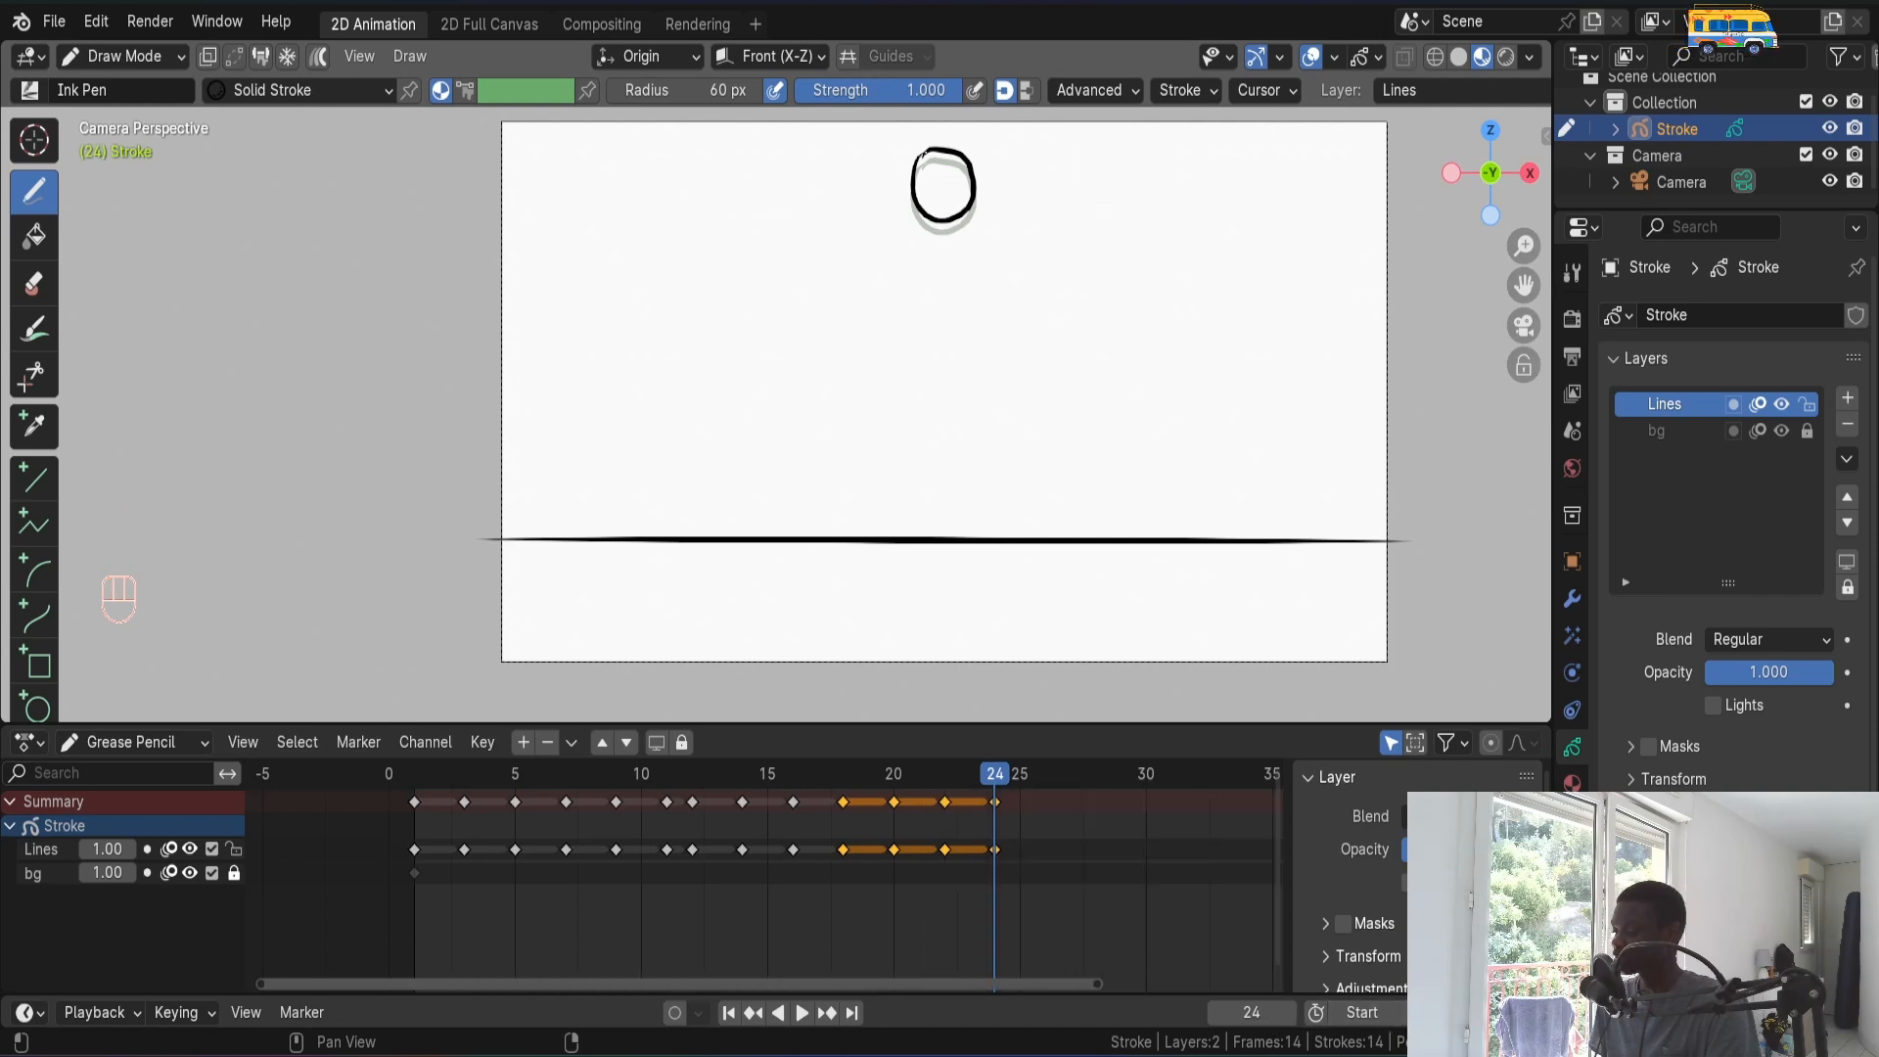
- Set the animation's end frame to 25 and play the complete bounce as a loop
key("Return")
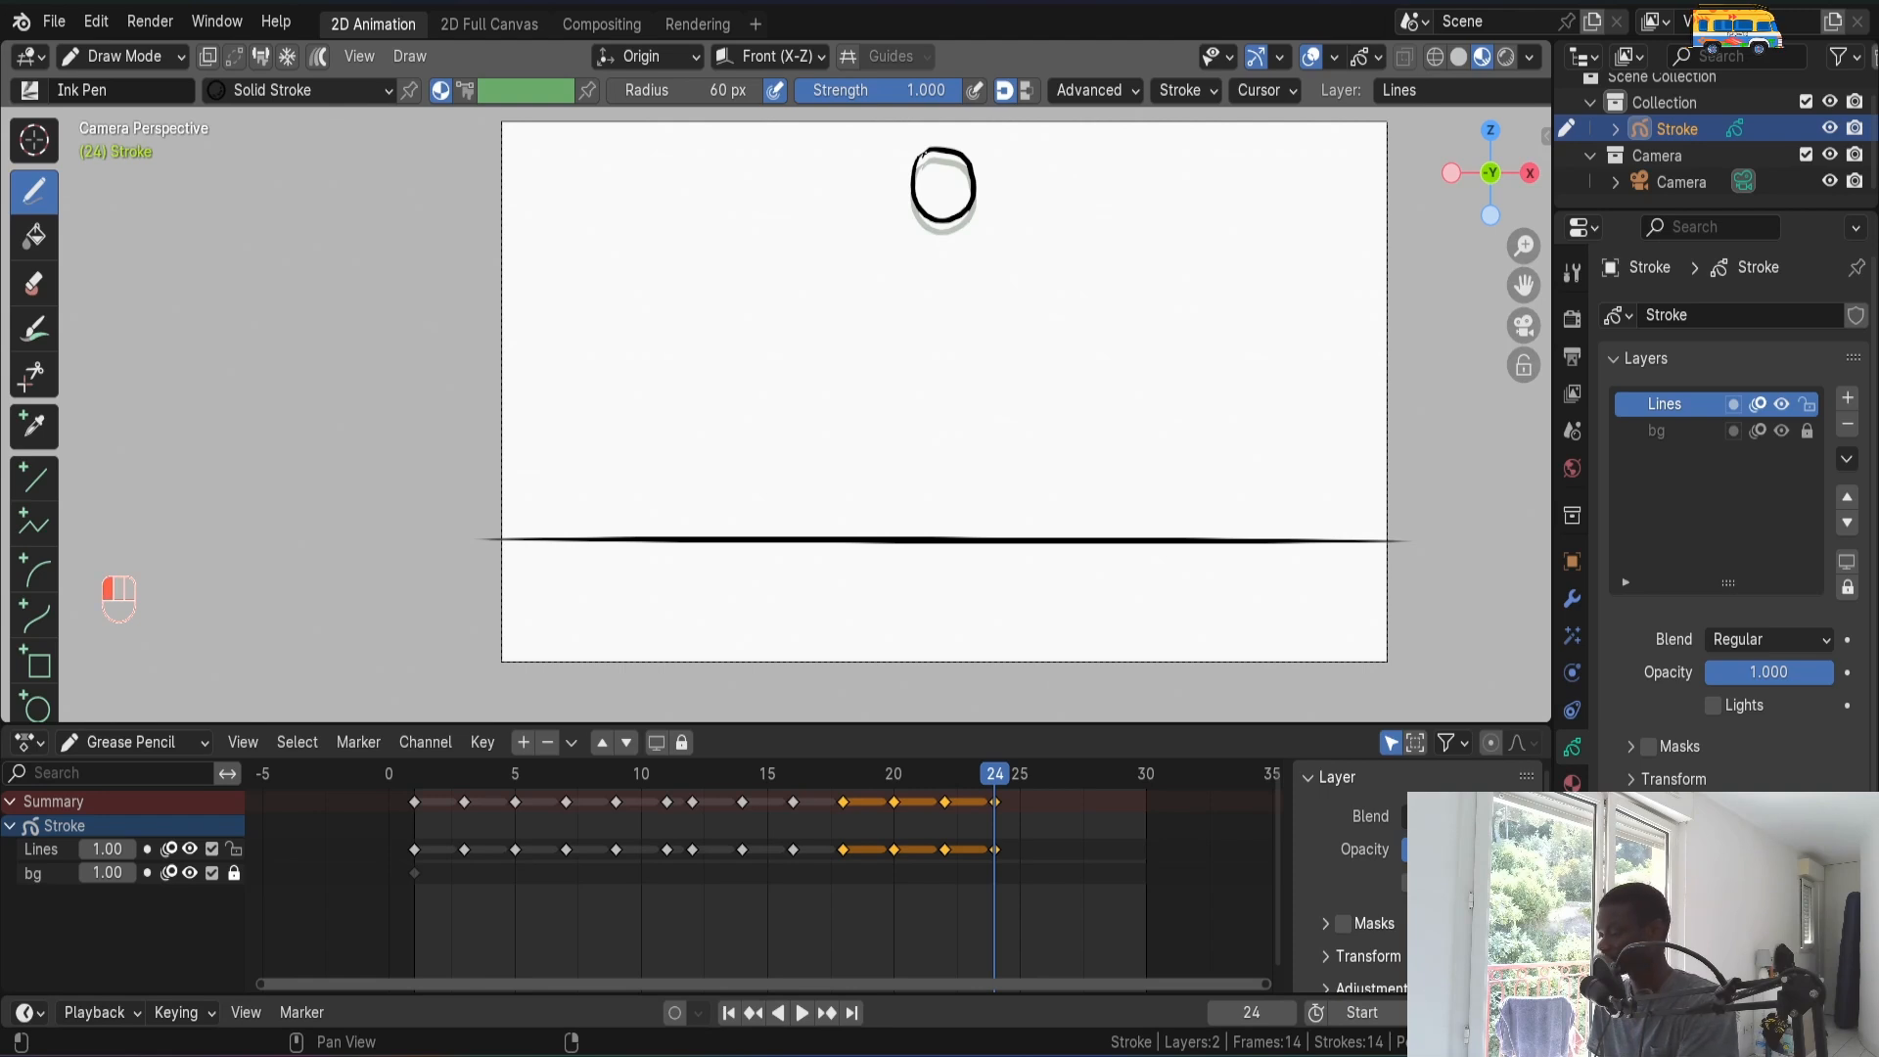
key("Return")
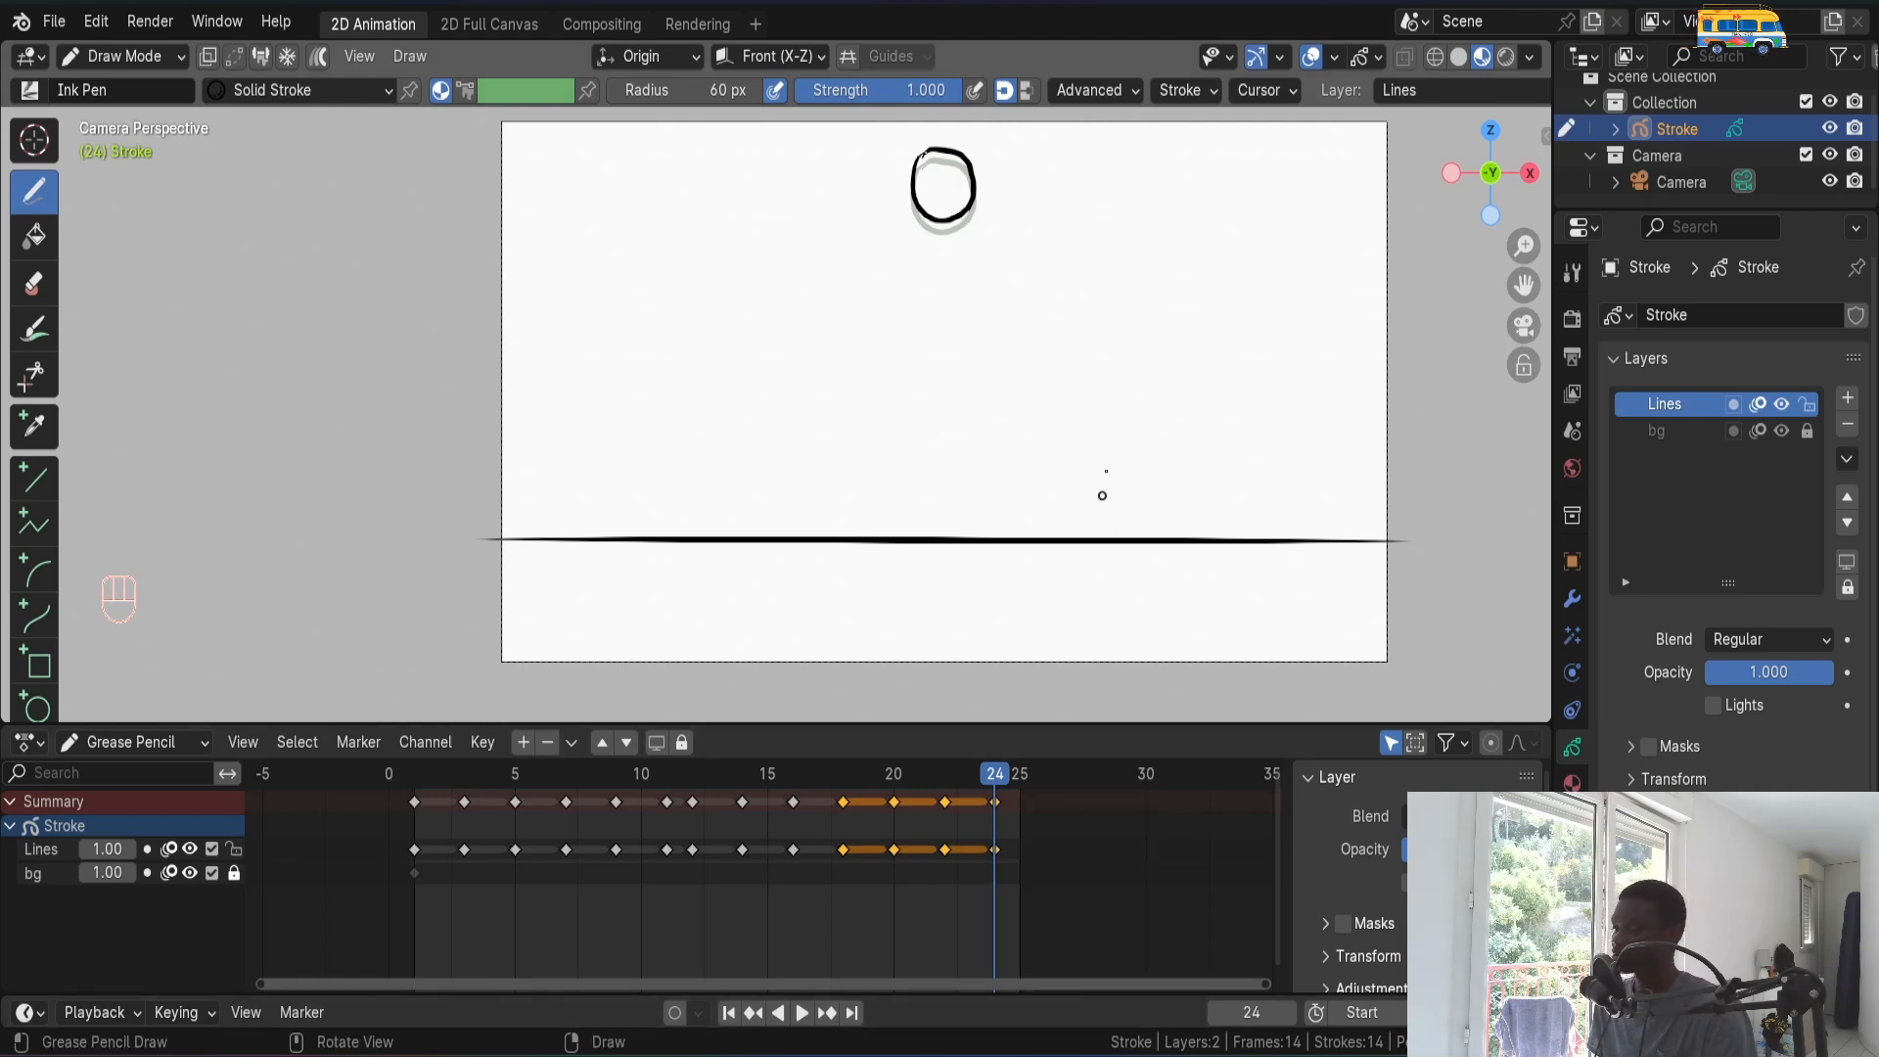
key("space")
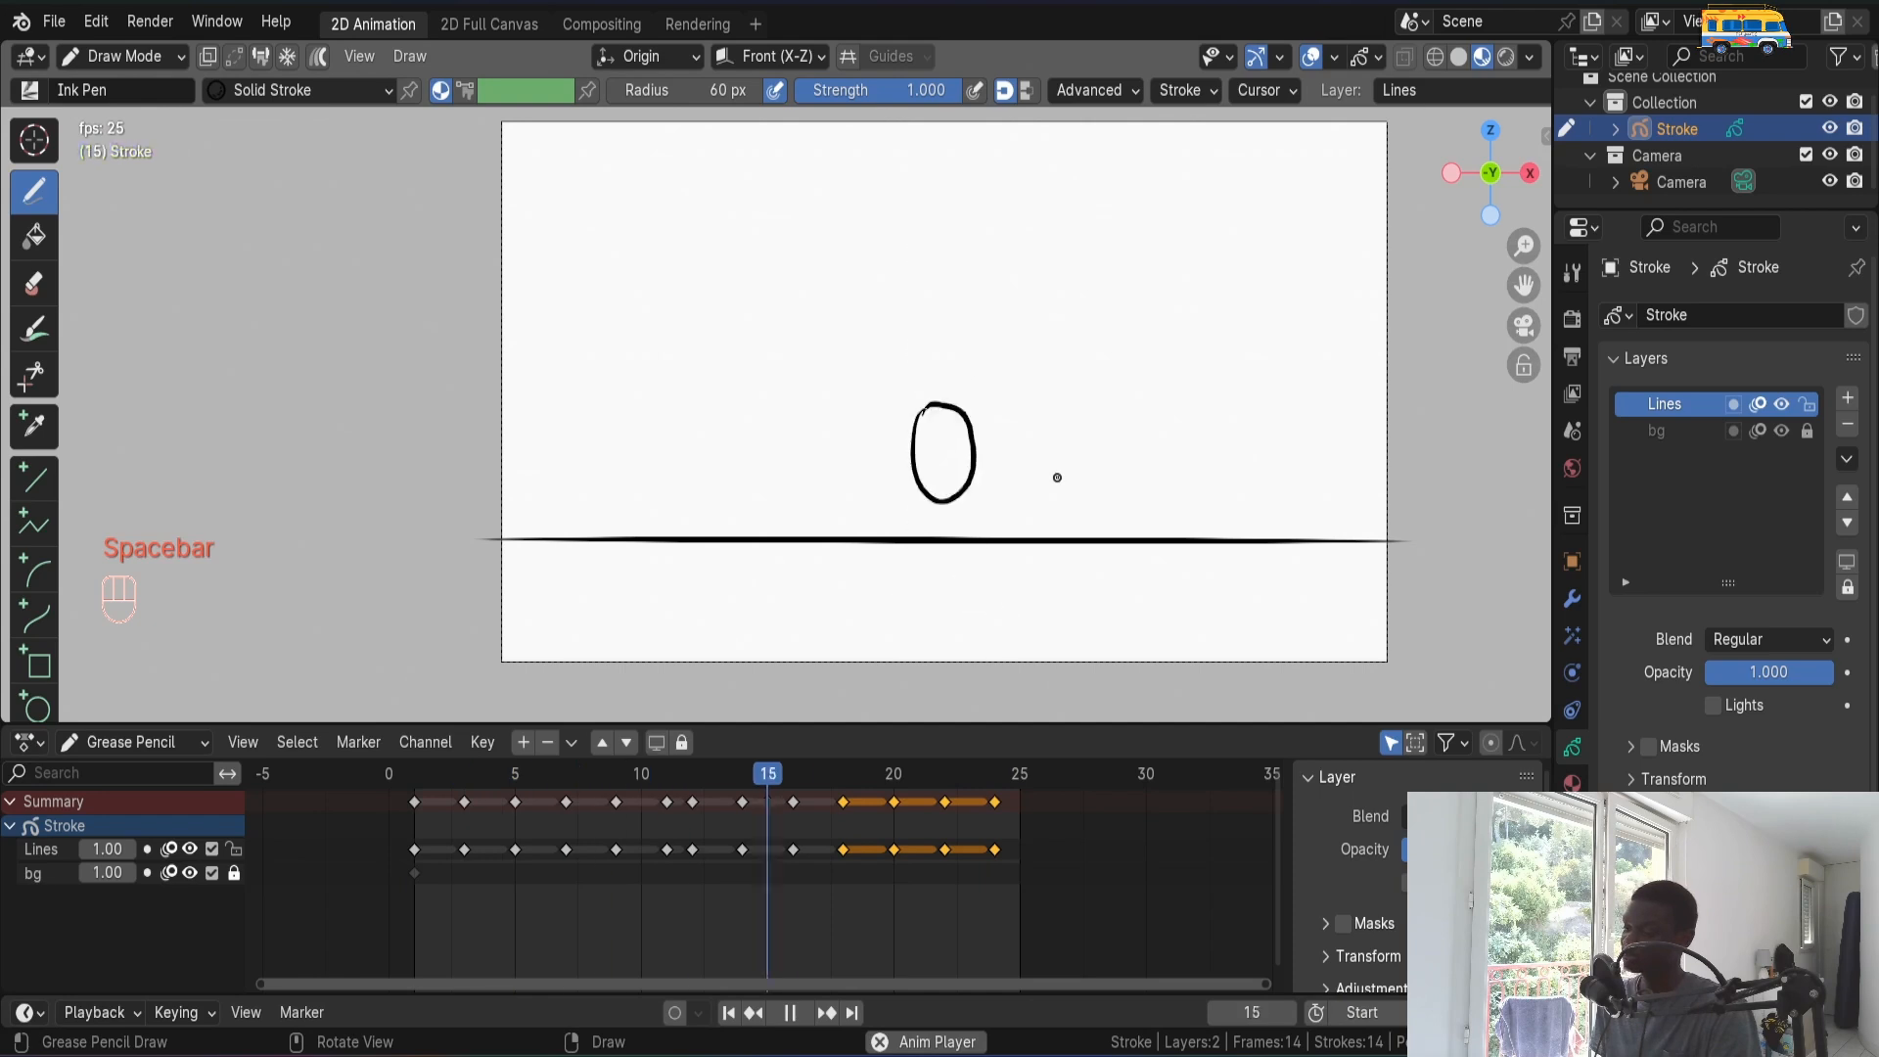